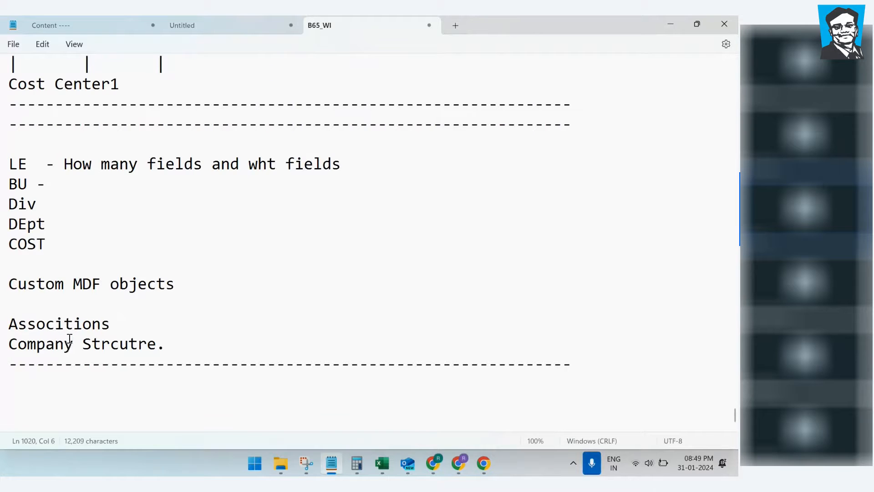
# Step: Correct 'Assocition' to 'Associations' and add a 31/01 date line with a dash row beneath
pyautogui.click(68, 325)
pyautogui.write('a')
pyautogui.click(79, 380)
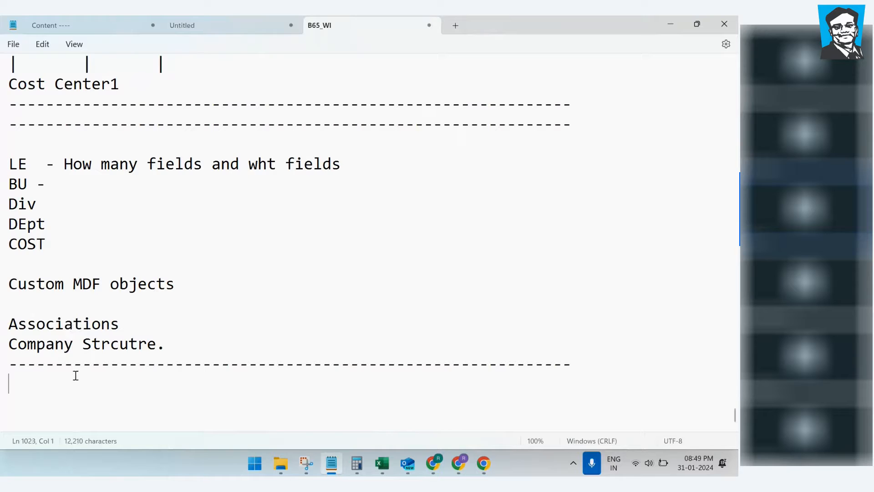
pyautogui.write('31/01')
pyautogui.press('Return')
pyautogui.write('------------')
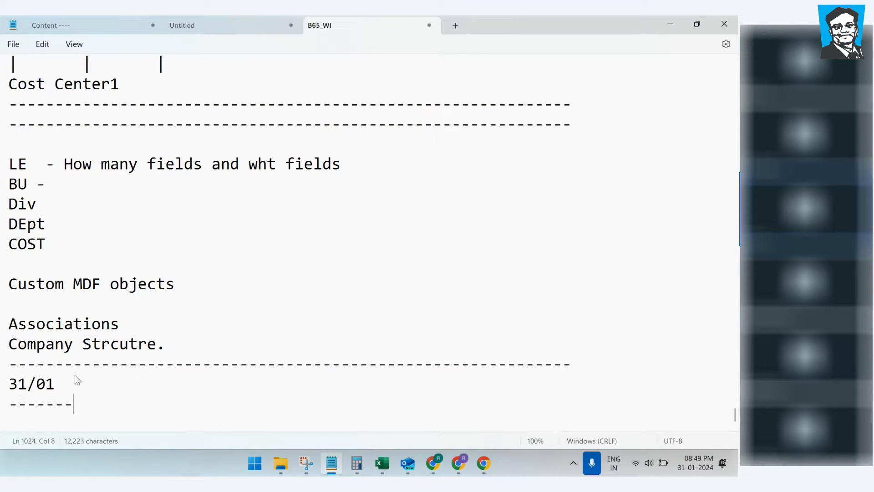
pyautogui.press('Return')
pyautogui.press('Return')
pyautogui.press('Return')
pyautogui.press('Return')
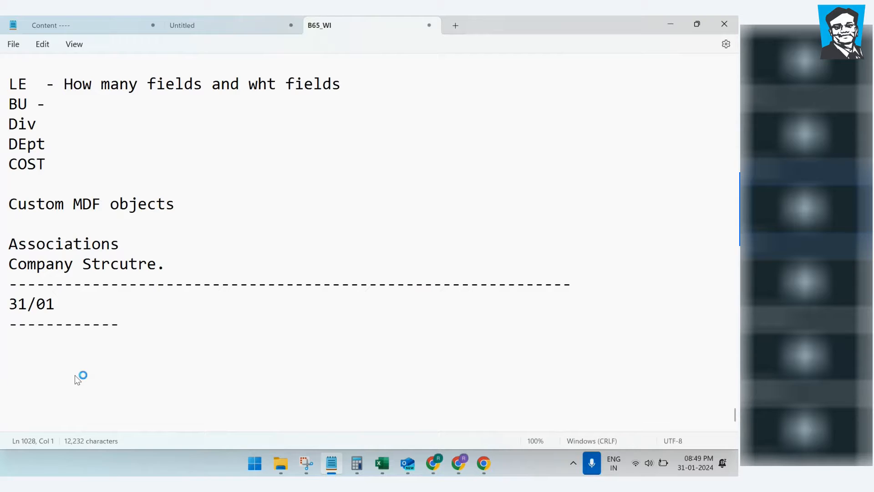
# Step: Add an 'MDF objects' heading underlined with a dash row
pyautogui.write('MDF objects')
pyautogui.press('Return')
pyautogui.write('------------')
pyautogui.press('Return')
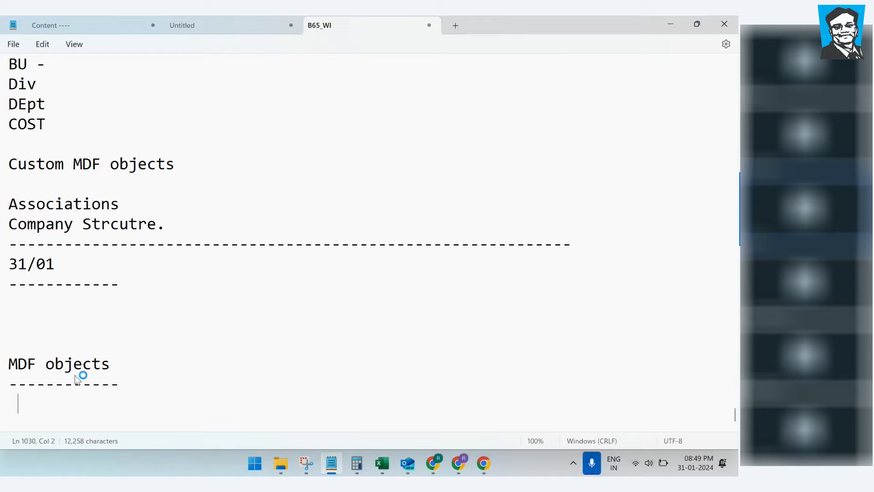
# Step: List 'System Pre Delivered MDF objects' and 'Custom MDF objects' under the heading
pyautogui.write('System ')
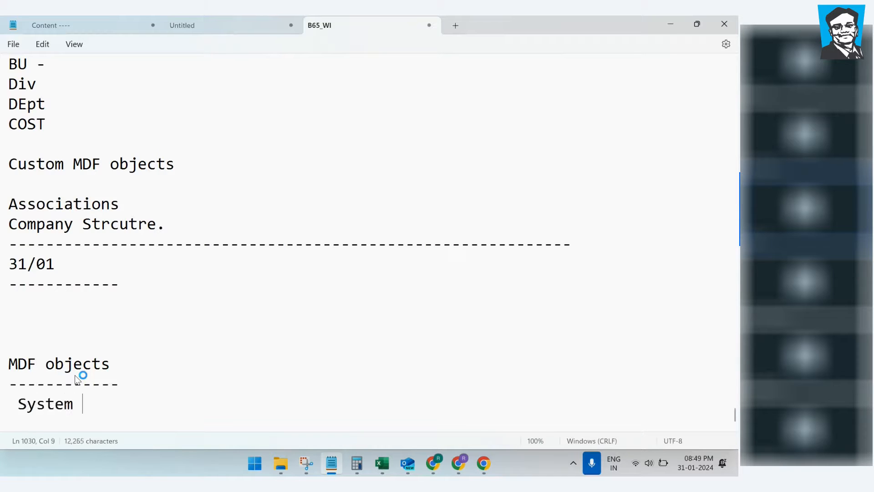
pyautogui.write('Pre Deli')
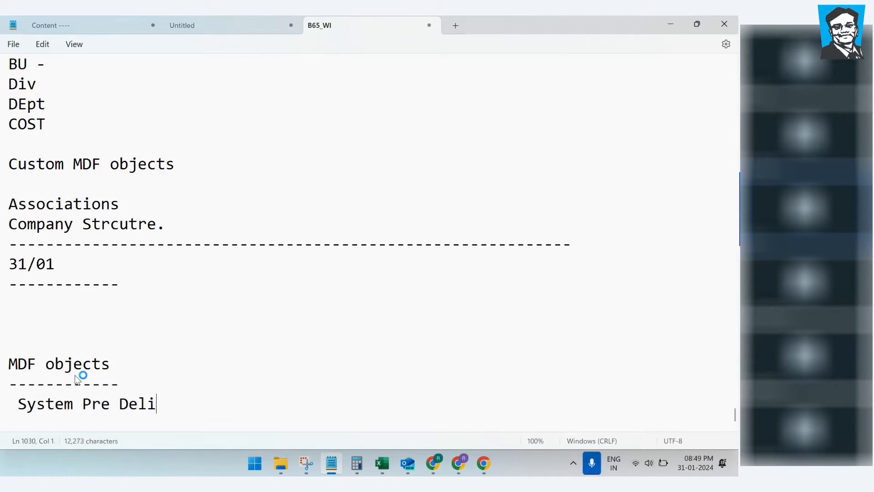
pyautogui.write('vered MD')
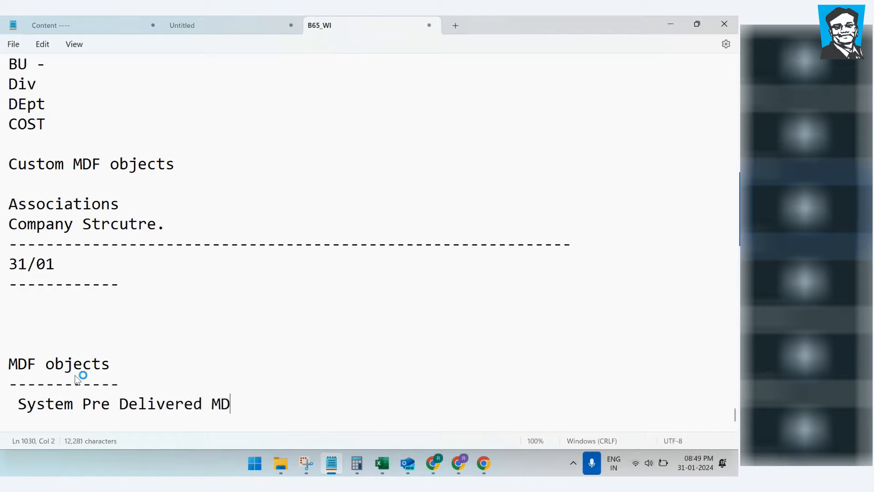
pyautogui.write('F objects')
pyautogui.press('Return')
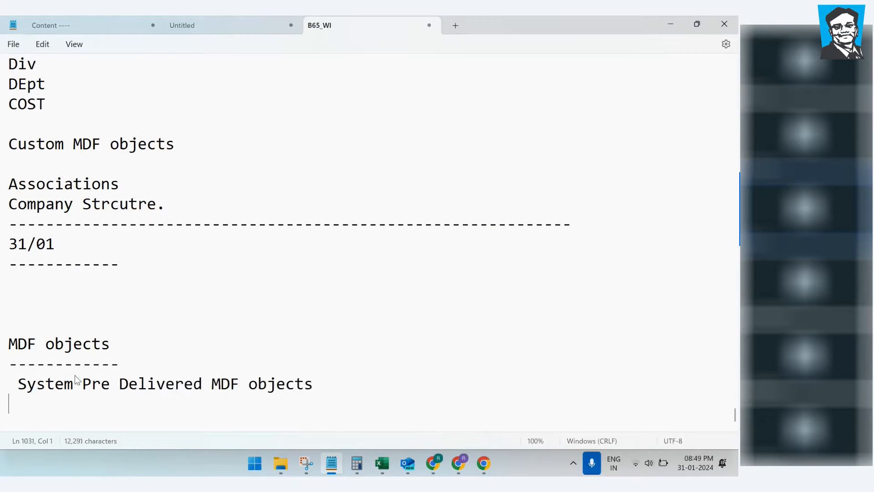
pyautogui.write('Custom M')
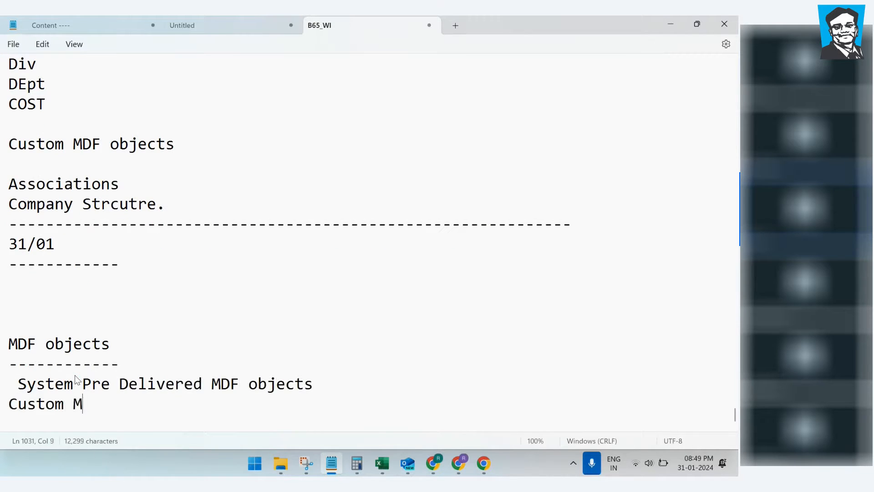
pyautogui.write('DF objects')
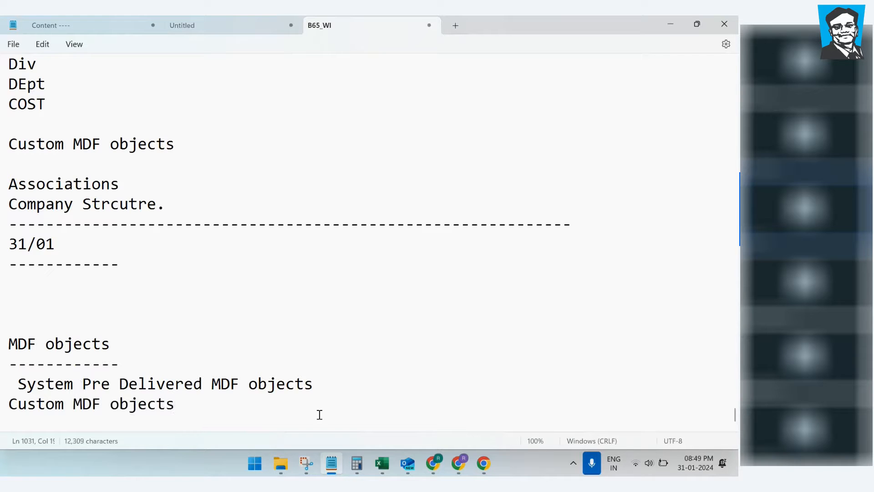
# Step: Append '-- NO ONe cant delete it.' to the System Pre Delivered MDF objects line
pyautogui.click(358, 384)
pyautogui.write('-- NO ONe cant delete t')
pyautogui.write('.')
pyautogui.press('BackSpace')
pyautogui.press('BackSpace')
pyautogui.write('it.')
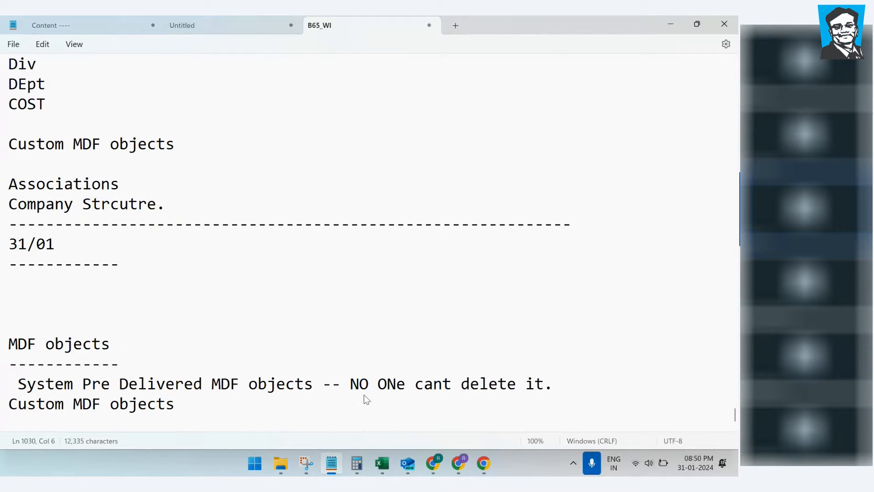
# Step: Adjust screen brightness, select the two MDF object lines, and add blank lines below
pyautogui.press('XF86MonBrightnessDown')
pyautogui.press('XF86MonBrightnessDown')
pyautogui.press('XF86MonBrightnessDown')
pyautogui.press('XF86MonBrightnessDown')
pyautogui.press('XF86MonBrightnessUp')
pyautogui.press('XF86MonBrightnessUp')
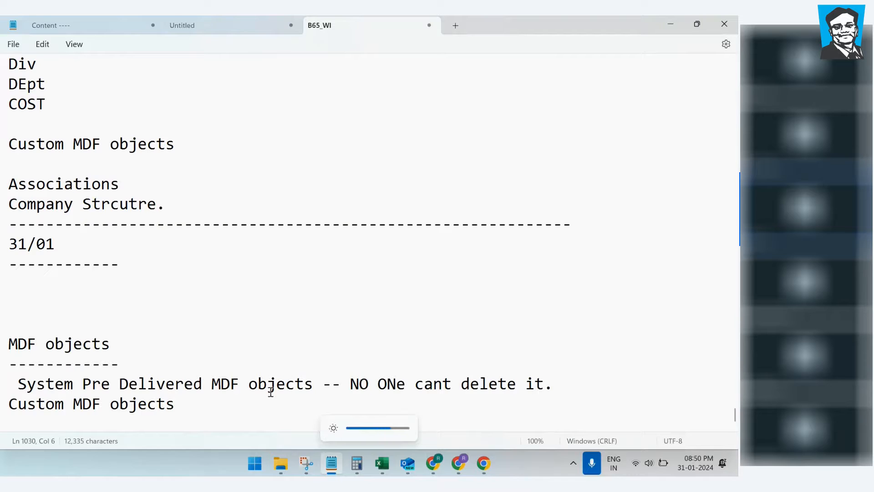
pyautogui.moveTo(193, 411); pyautogui.dragTo(249, 405)
pyautogui.click(45, 385)
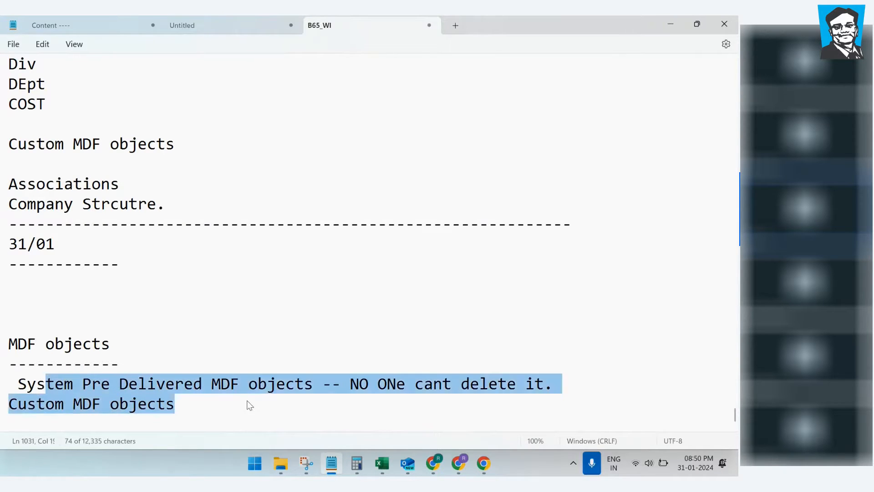
pyautogui.click(236, 415)
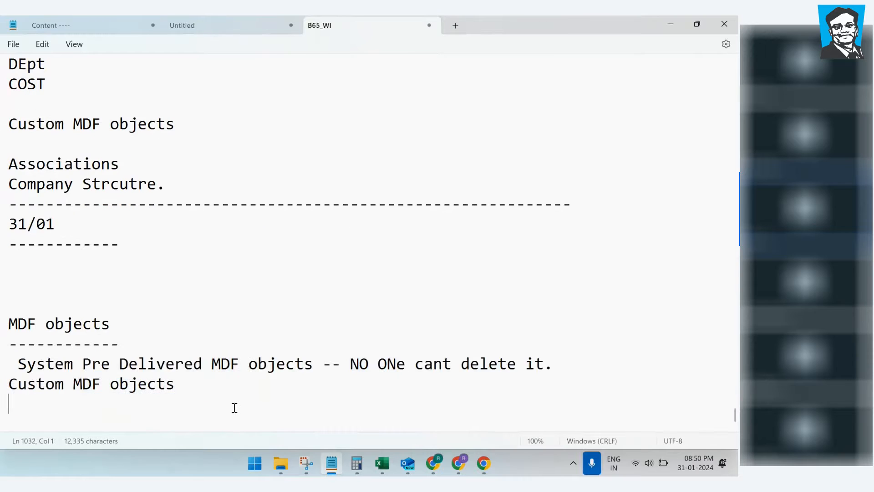
pyautogui.press('Return')
pyautogui.press('Return')
pyautogui.press('Return')
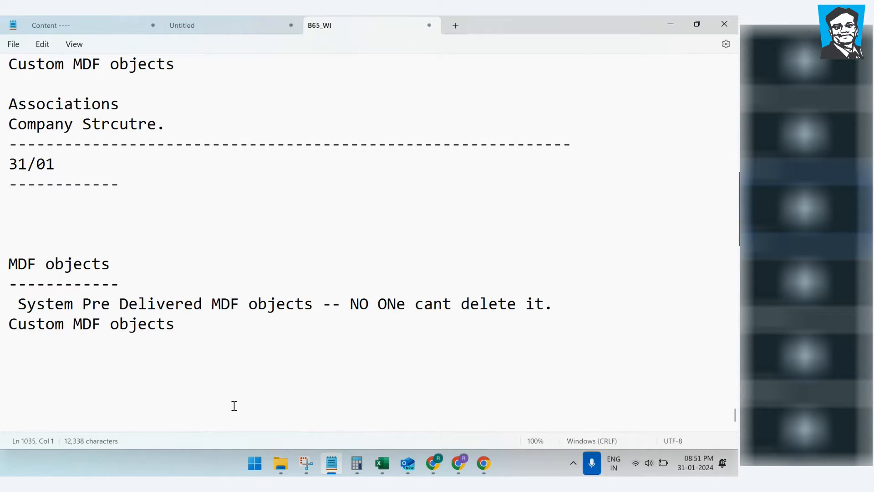
# Step: Put a 25-dash separator beneath 'Custom MDF objects', followed by a new line
pyautogui.moveTo(176, 324); pyautogui.dragTo(11, 326)
pyautogui.click(59, 354)
pyautogui.write('-------------------------')
pyautogui.press('Return')
pyautogui.press('Return')
pyautogui.press('Return')
pyautogui.press('Return')
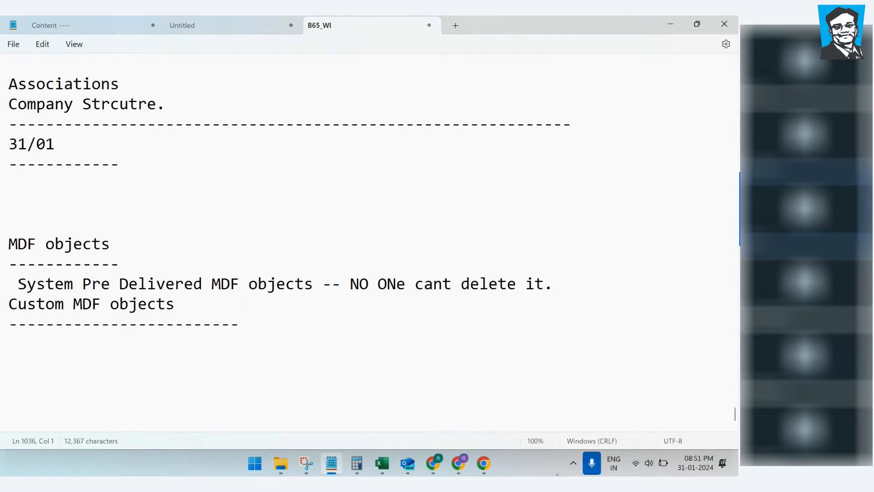
# Step: Bring the SuccessFactors Admin Center window forward and navigate to the Home page
pyautogui.moveTo(462, 464)
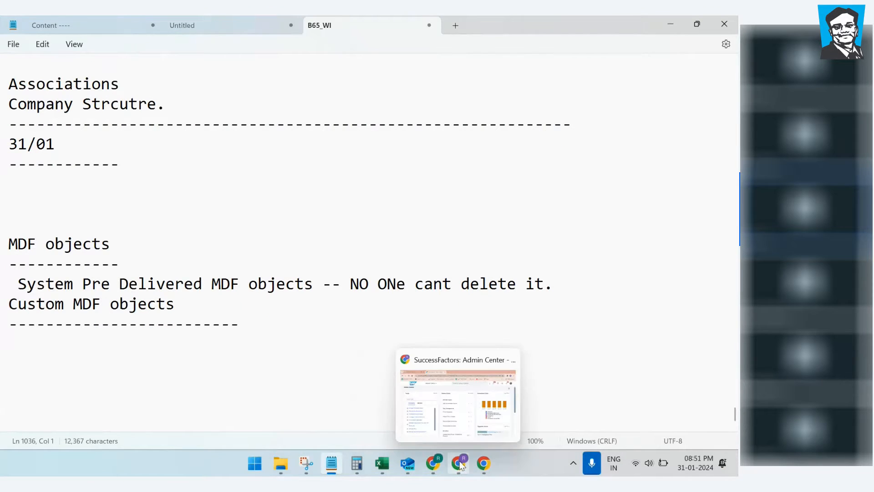
pyautogui.click(452, 416)
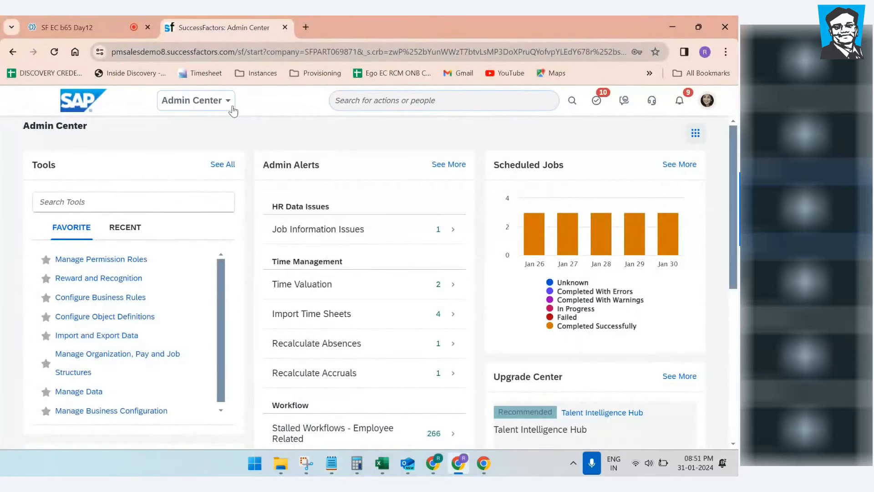
pyautogui.click(233, 110)
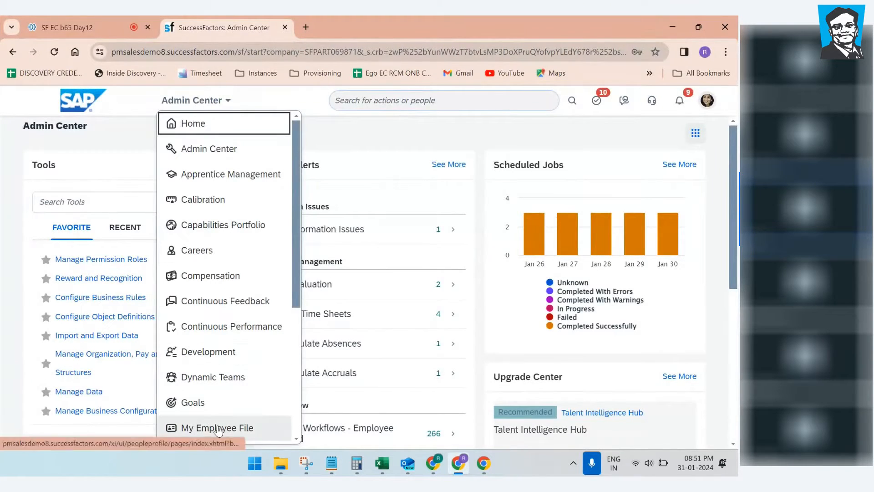
pyautogui.click(196, 126)
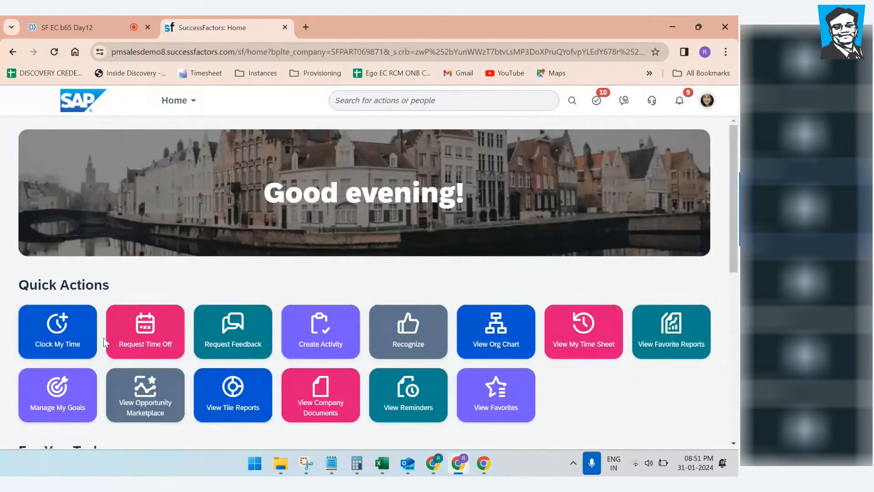
pyautogui.scroll(-3, 104, 342)
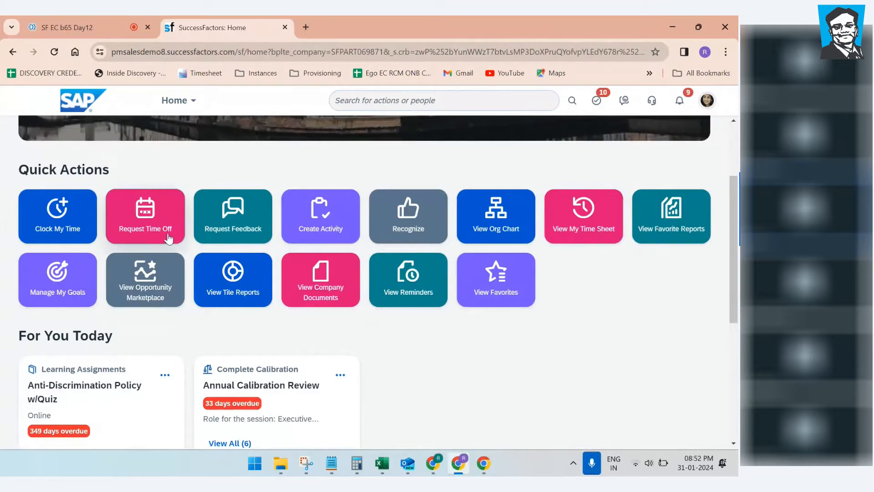
pyautogui.click(178, 101)
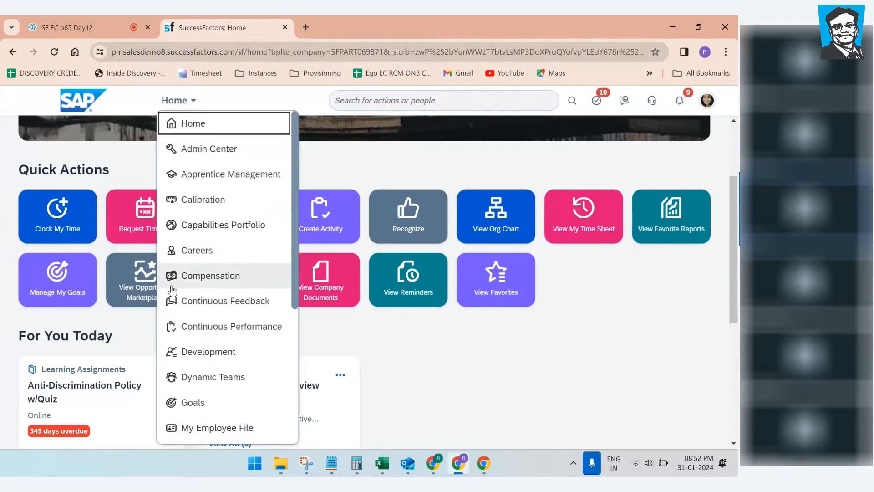
# Step: Open the employee file profile and jump through its Employment, Compensation and Time sections
pyautogui.click(206, 427)
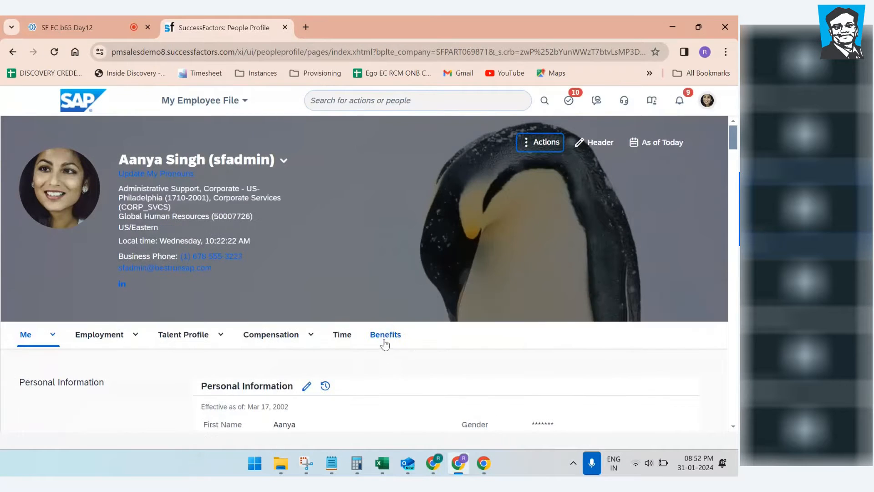
pyautogui.scroll(-1, 386, 344)
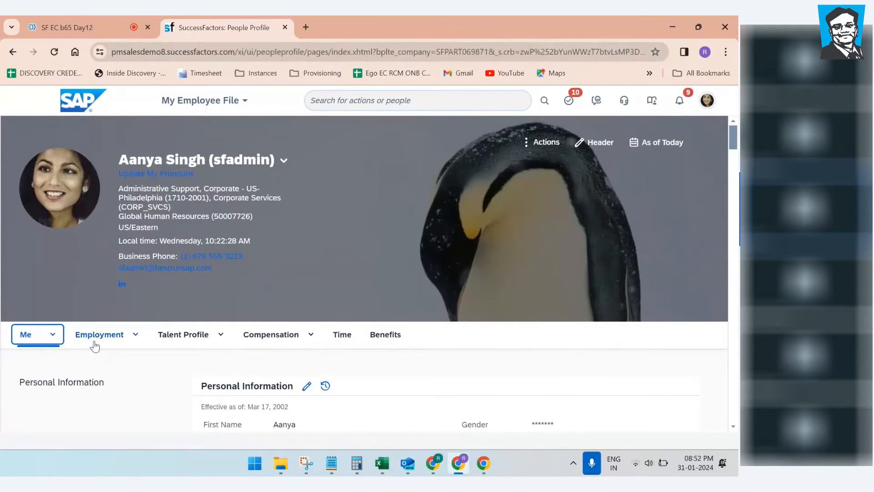
pyautogui.click(93, 342)
pyautogui.click(296, 214)
pyautogui.click(349, 214)
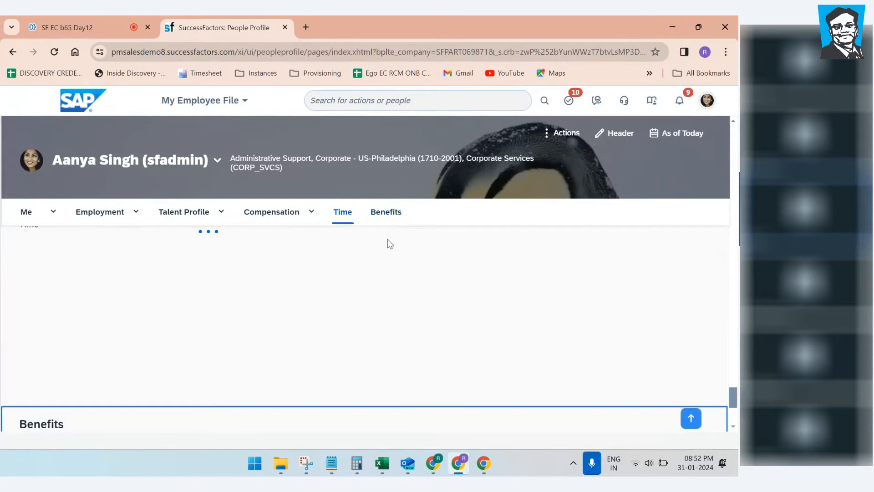
# Step: Browse the personal subsections to Payment Information, then go to Organizational Information
pyautogui.click(52, 212)
pyautogui.click(54, 231)
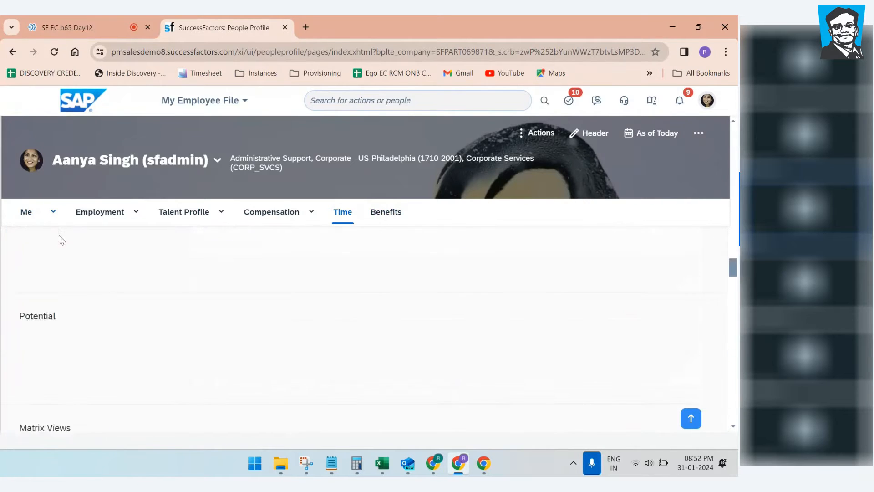
pyautogui.click(53, 212)
pyautogui.click(40, 258)
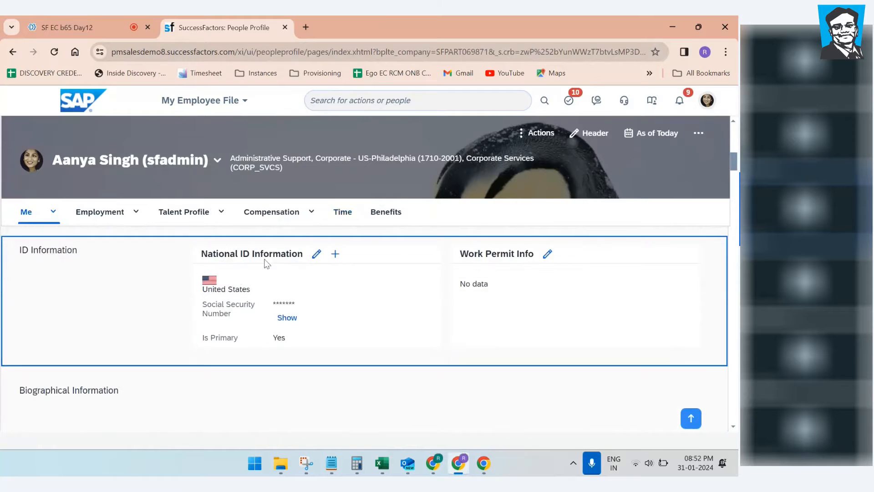
pyautogui.click(53, 212)
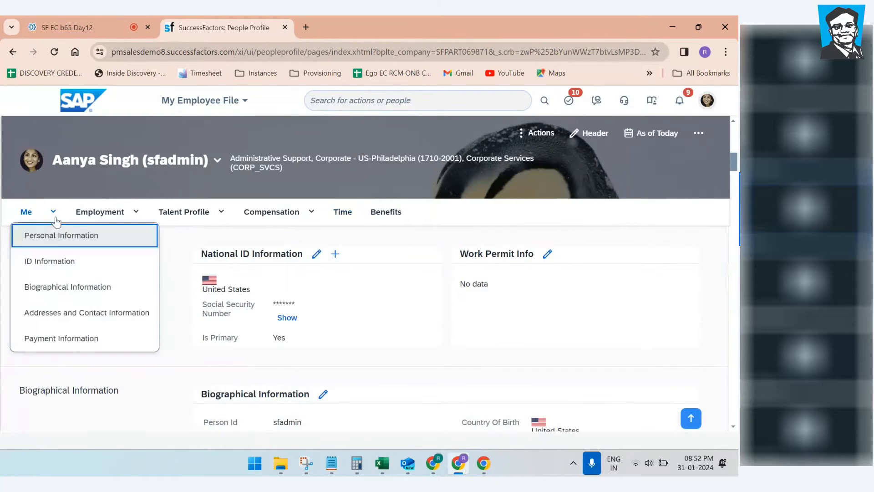
pyautogui.click(51, 286)
pyautogui.click(53, 212)
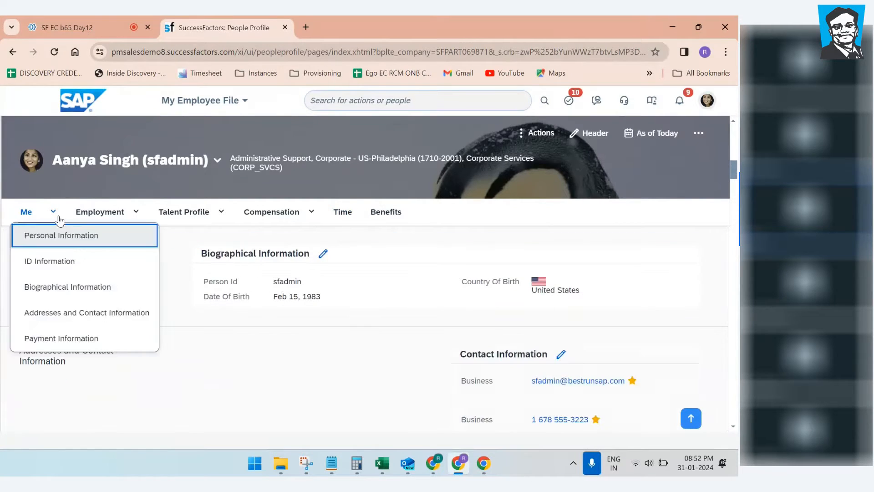
pyautogui.click(59, 314)
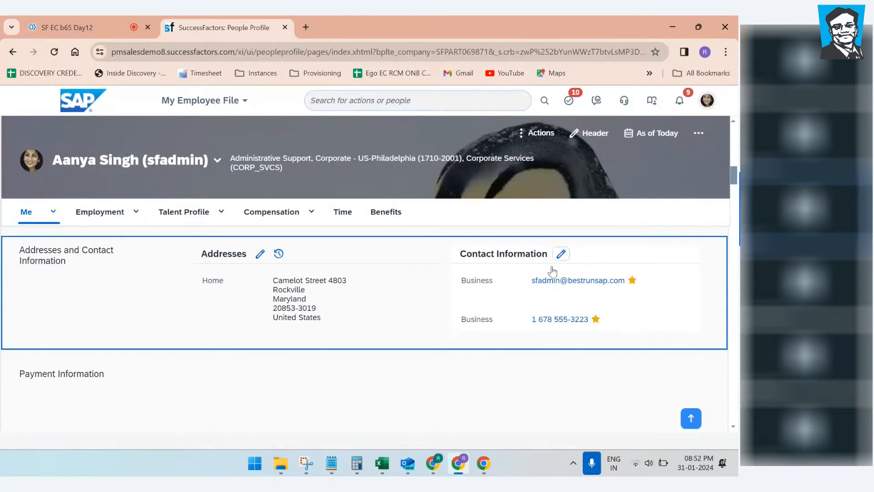
pyautogui.click(51, 222)
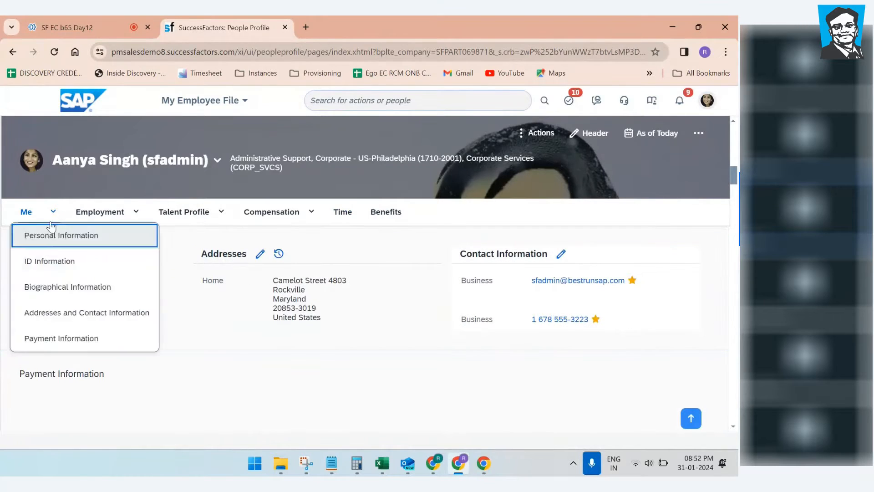
pyautogui.click(58, 338)
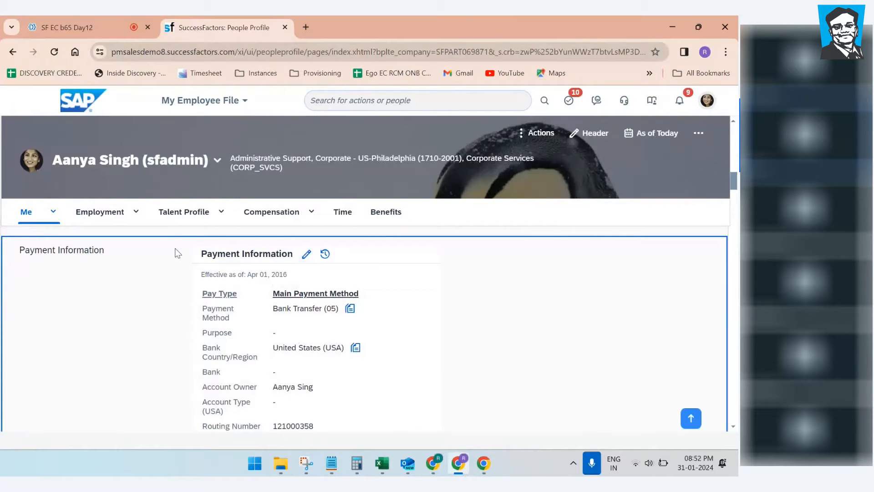
pyautogui.click(137, 216)
pyautogui.click(116, 236)
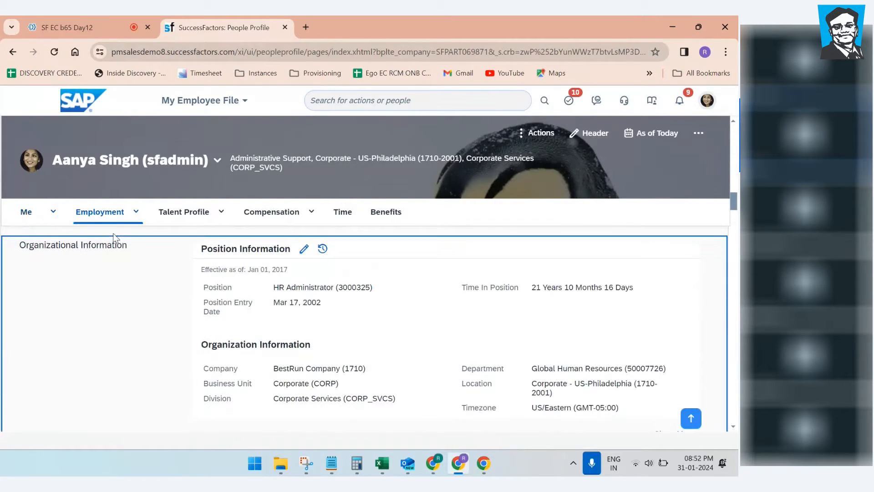
# Step: Jump to Employment Details, check the Talent Profile and Compensation menus, then open Benefits
pyautogui.click(135, 218)
pyautogui.click(116, 314)
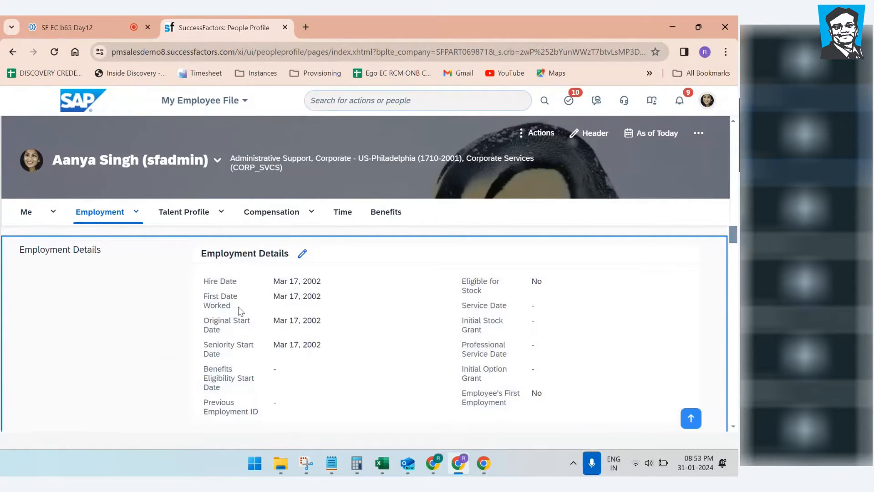
pyautogui.click(222, 211)
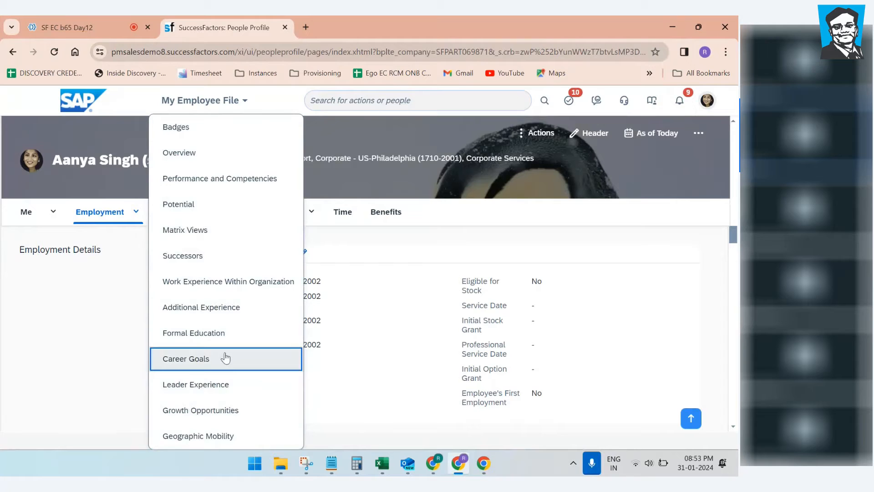
pyautogui.click(107, 345)
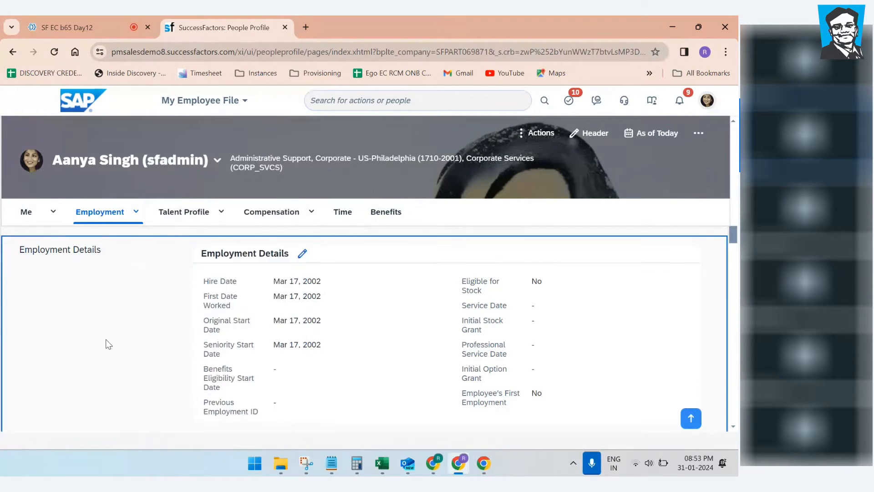
pyautogui.click(310, 213)
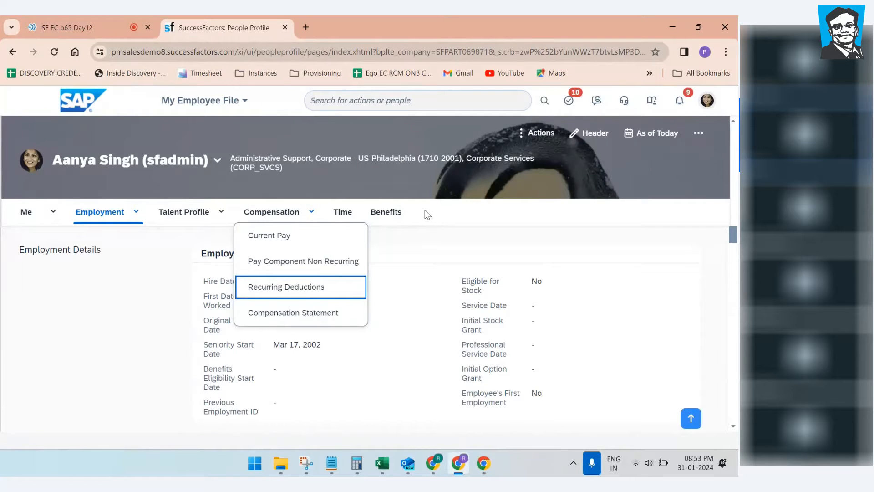
pyautogui.click(394, 219)
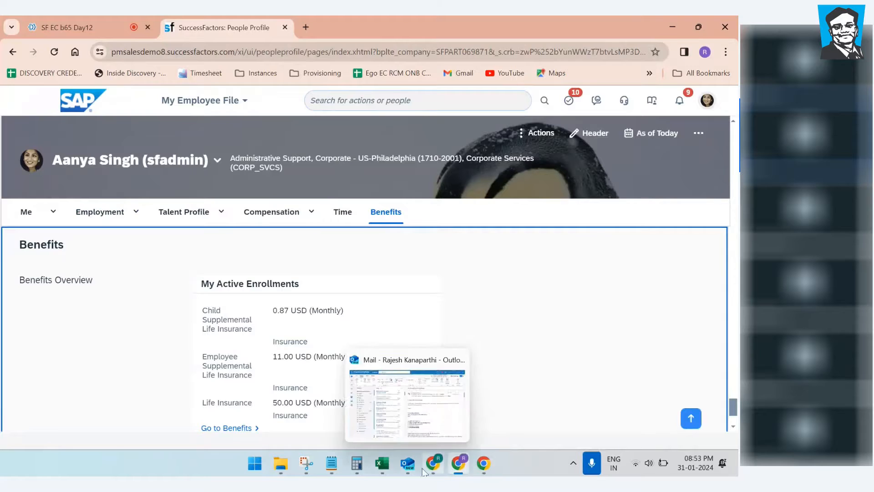
# Step: Switch to Notepad and type 'Previous Experience /My Experience' on the empty line
pyautogui.moveTo(337, 465)
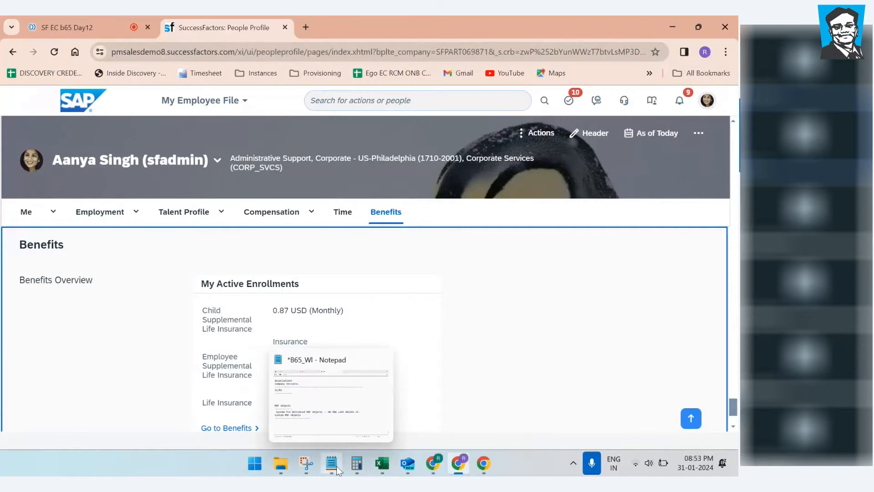
pyautogui.click(346, 419)
pyautogui.click(181, 358)
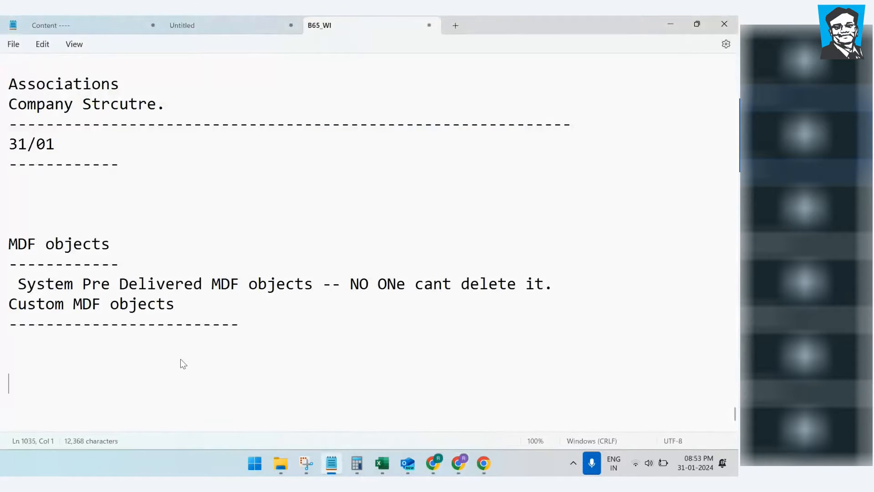
pyautogui.write('Previous Experience /My Experience')
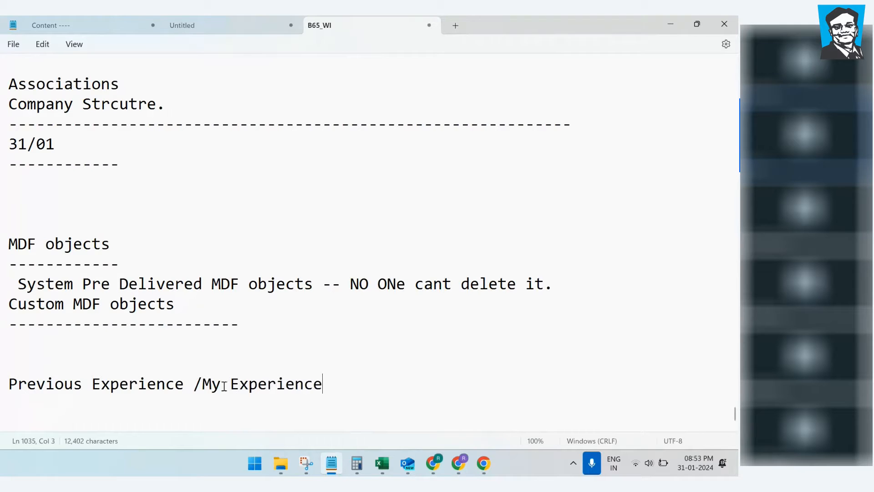
# Step: Add a 'New Portlet with name' line and rename the entry to 'B65_My Experience'
pyautogui.click(203, 384)
pyautogui.click(200, 370)
pyautogui.write('New Portlet with name')
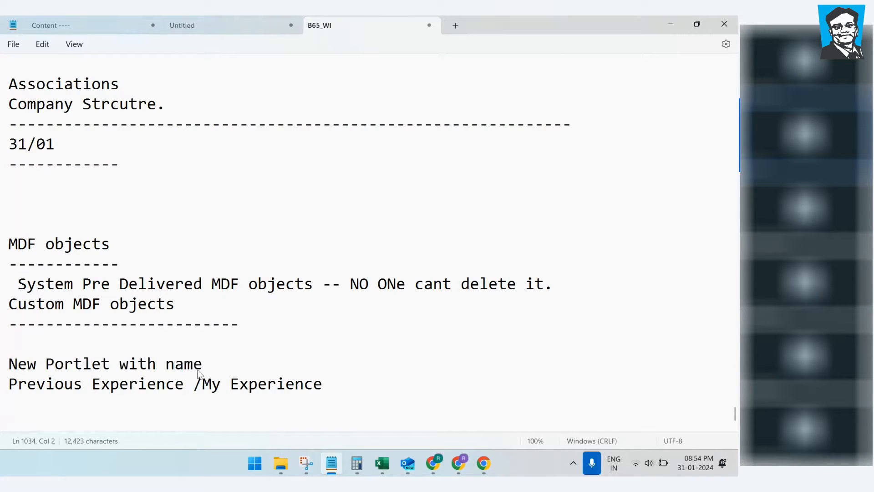
pyautogui.moveTo(203, 383); pyautogui.dragTo(8, 383)
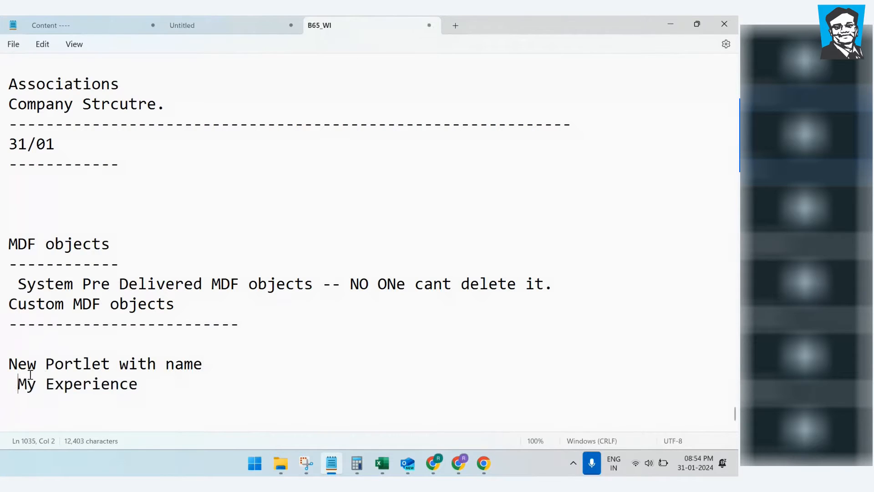
pyautogui.write('B65')
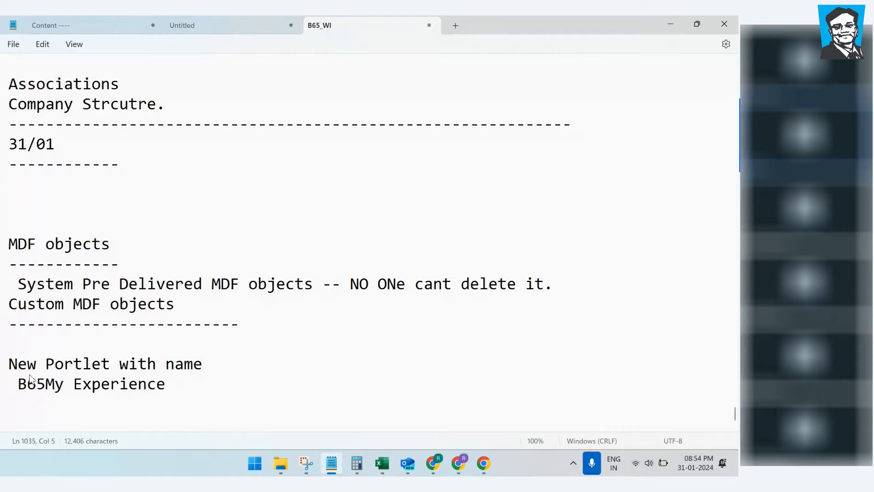
pyautogui.write('_')
pyautogui.moveTo(190, 388); pyautogui.dragTo(18, 389)
pyautogui.click(205, 393)
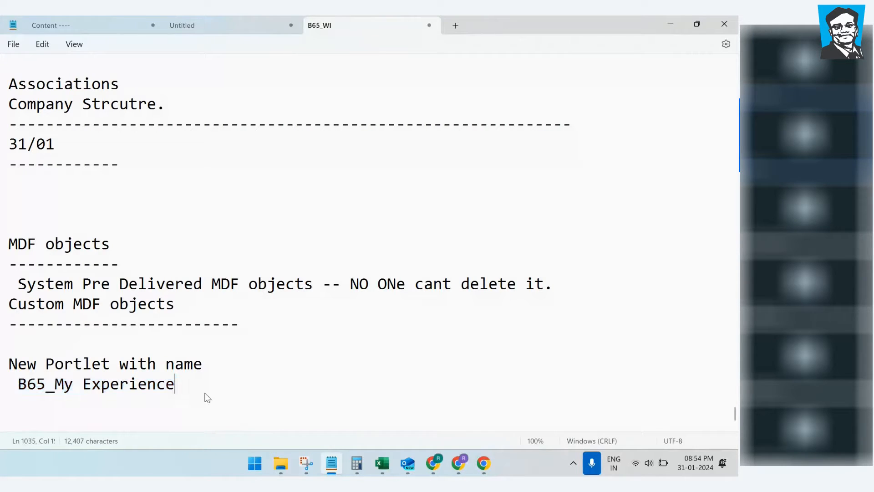
pyautogui.press('Return')
pyautogui.press('Return')
pyautogui.press('Return')
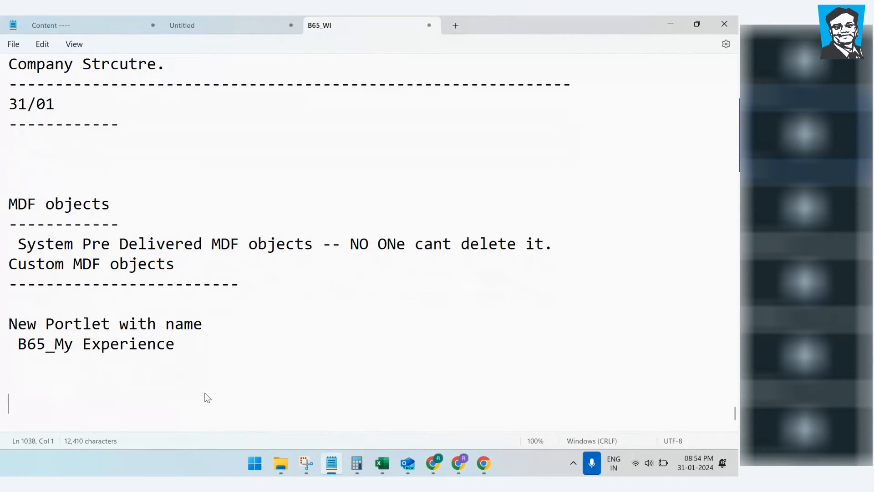
# Step: Write a Company1 block with 'Company Name' and 'Duration of the company' lines
pyautogui.write('Compnay')
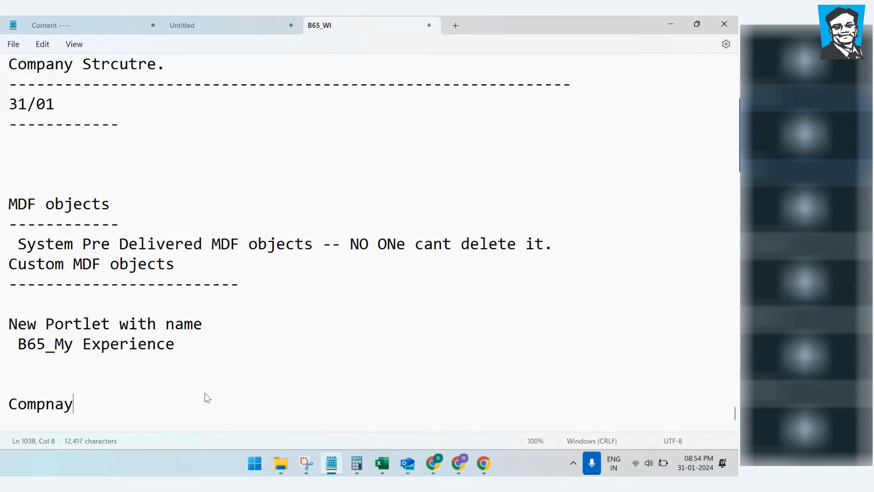
pyautogui.press('BackSpace')
pyautogui.press('BackSpace')
pyautogui.press('BackSpace')
pyautogui.write('any1')
pyautogui.press('Return')
pyautogui.write('Co')
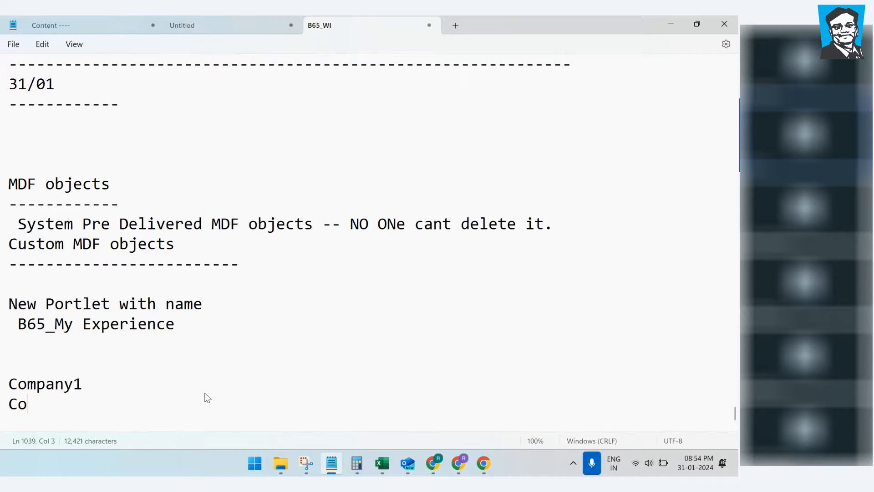
pyautogui.write('mpany Name')
pyautogui.press('Return')
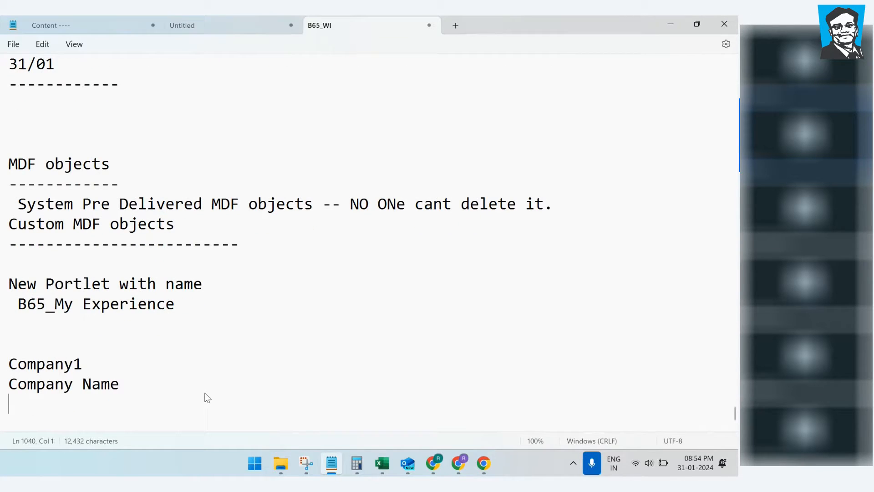
pyautogui.write('Duratio')
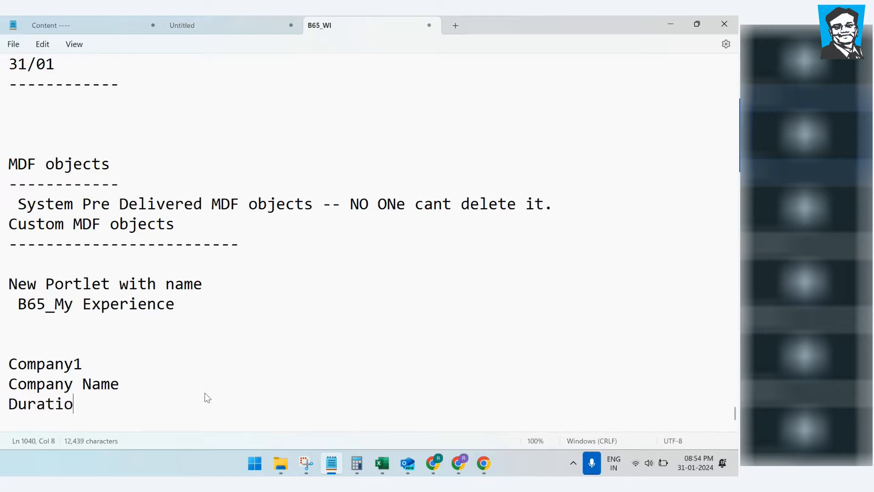
pyautogui.write('n of the company')
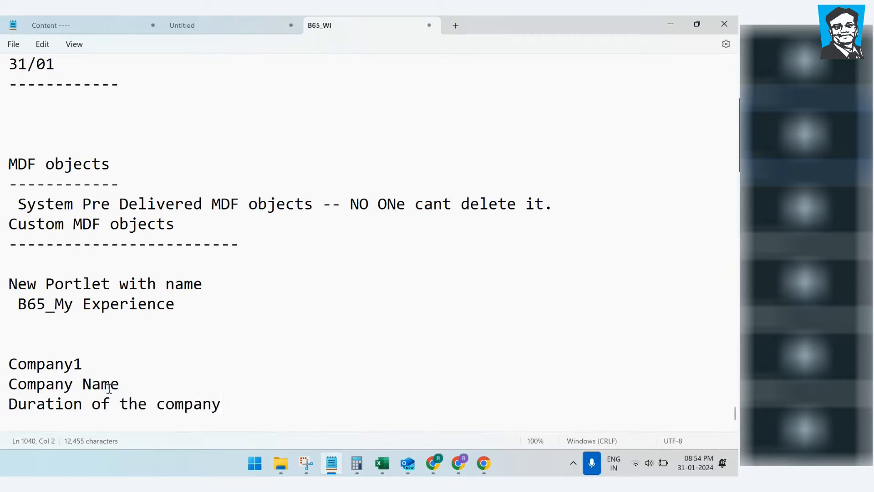
# Step: Paste the block twice and renumber the copies Company2 and Company3
pyautogui.moveTo(236, 404); pyautogui.dragTo(2, 366)
pyautogui.hotkey('ctrl', 'c')
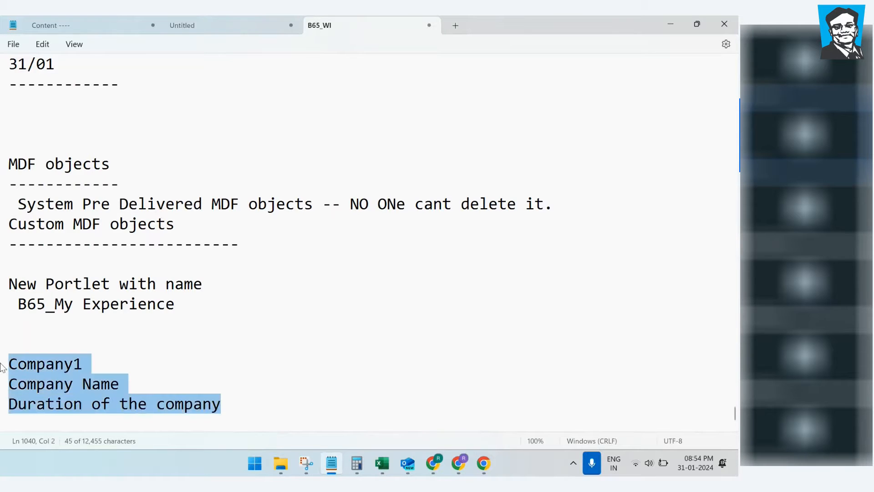
pyautogui.scroll(-2, 250, 359)
pyautogui.click(254, 311)
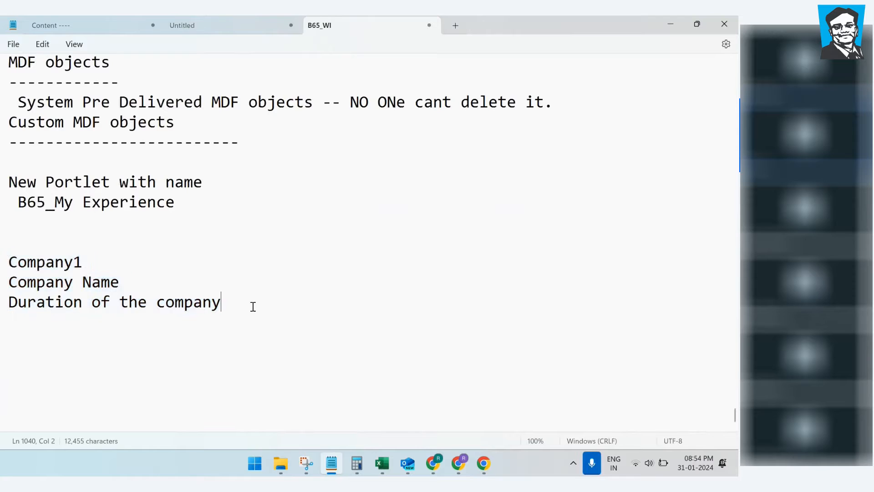
pyautogui.press('Return')
pyautogui.press('Return')
pyautogui.press('Return')
pyautogui.hotkey('ctrl', 'v')
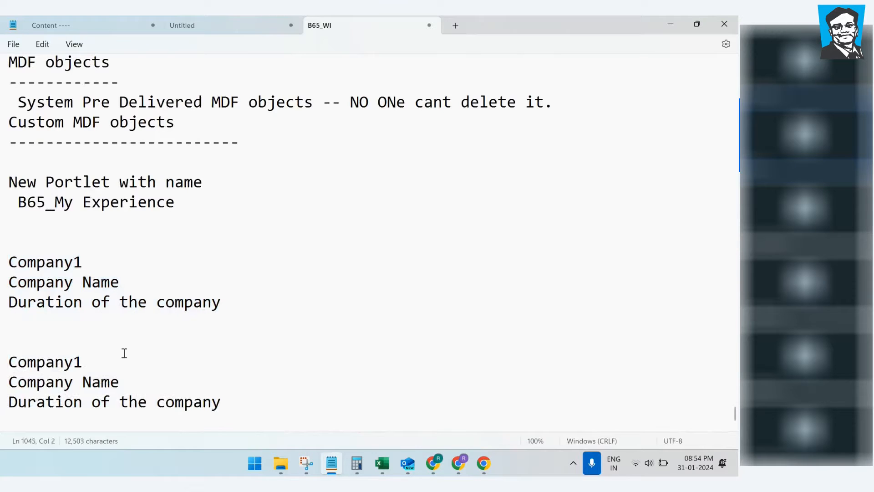
pyautogui.click(83, 363)
pyautogui.press('BackSpace')
pyautogui.write('2')
pyautogui.hotkey('ctrl', 'v')
pyautogui.click(115, 368)
pyautogui.press('BackSpace')
pyautogui.write('3')
pyautogui.click(310, 333)
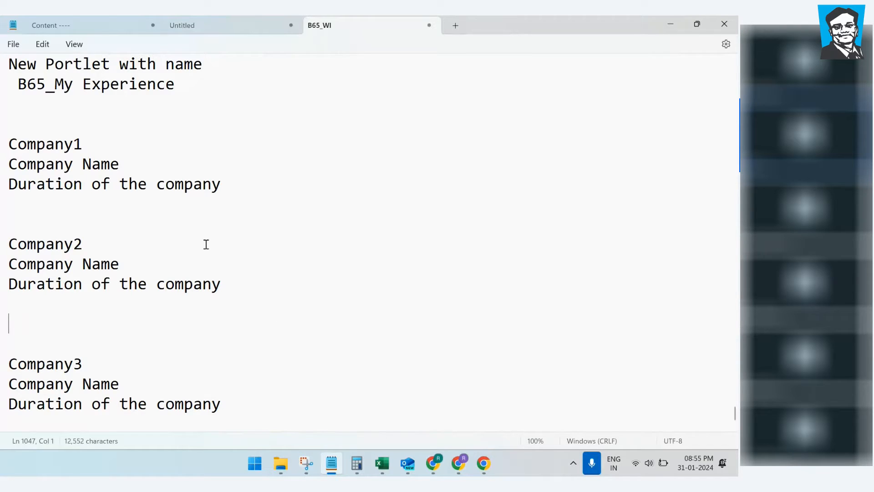
# Step: Return to the SuccessFactors profile window in the browser
pyautogui.scroll(1, 254, 258)
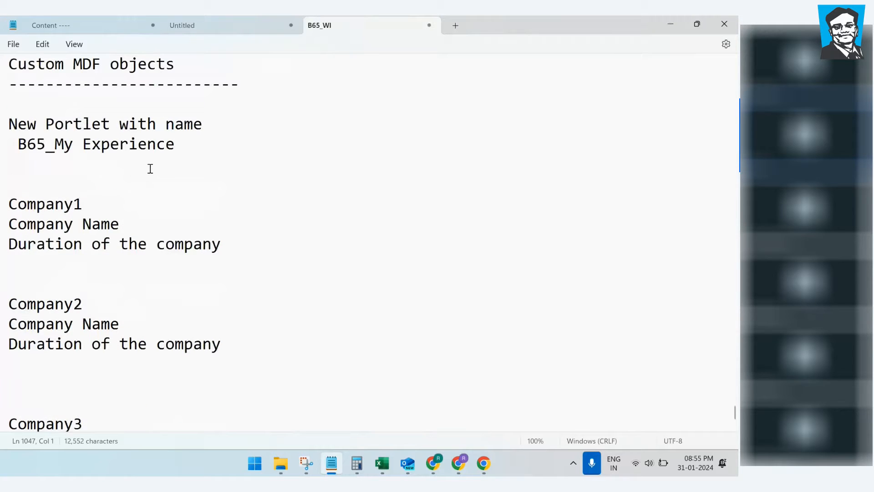
pyautogui.click(436, 465)
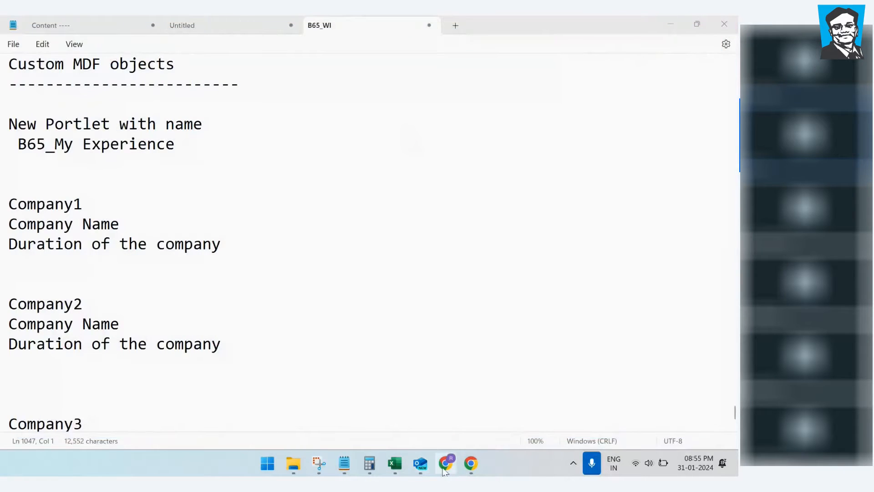
pyautogui.moveTo(445, 469)
pyautogui.click(453, 415)
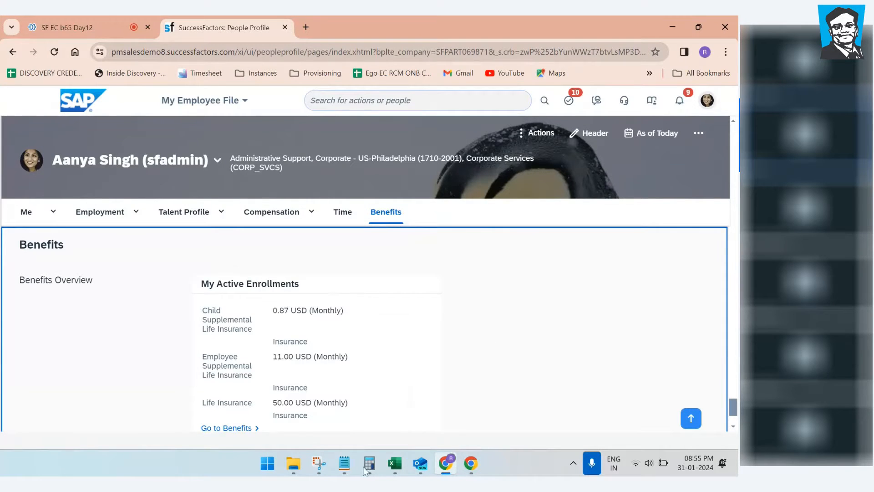
# Step: Add a '-' after Company1's 'Duration of the company' line, then return to SuccessFactors
pyautogui.click(344, 463)
pyautogui.moveTo(47, 190); pyautogui.dragTo(156, 433)
pyautogui.click(334, 356)
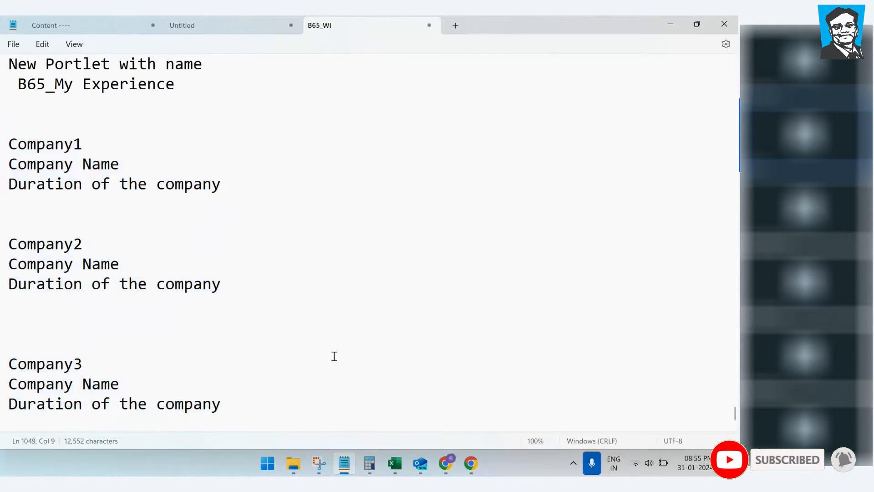
pyautogui.click(95, 143)
pyautogui.moveTo(95, 143); pyautogui.dragTo(2, 144)
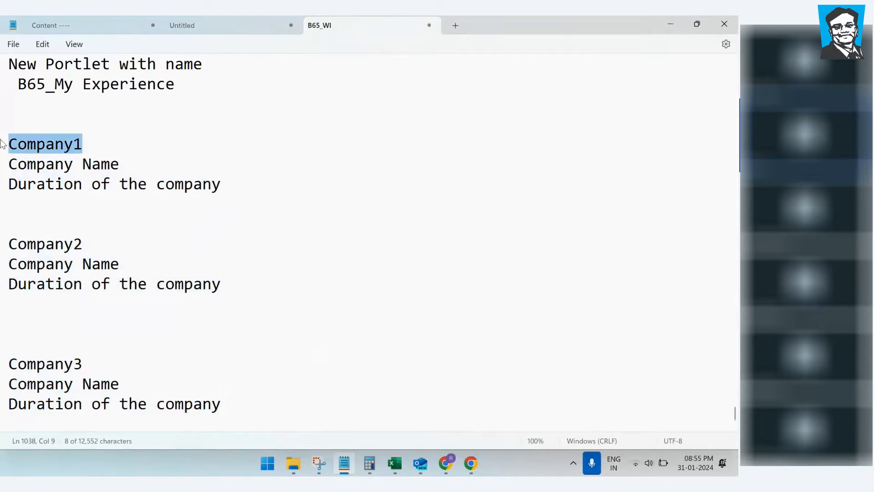
pyautogui.moveTo(65, 184); pyautogui.dragTo(266, 193)
pyautogui.click(266, 192)
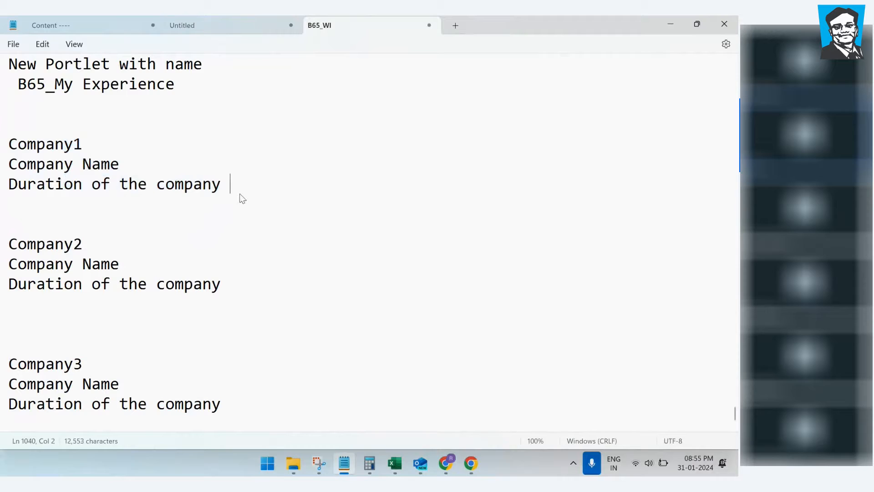
pyautogui.write('-')
pyautogui.moveTo(458, 471)
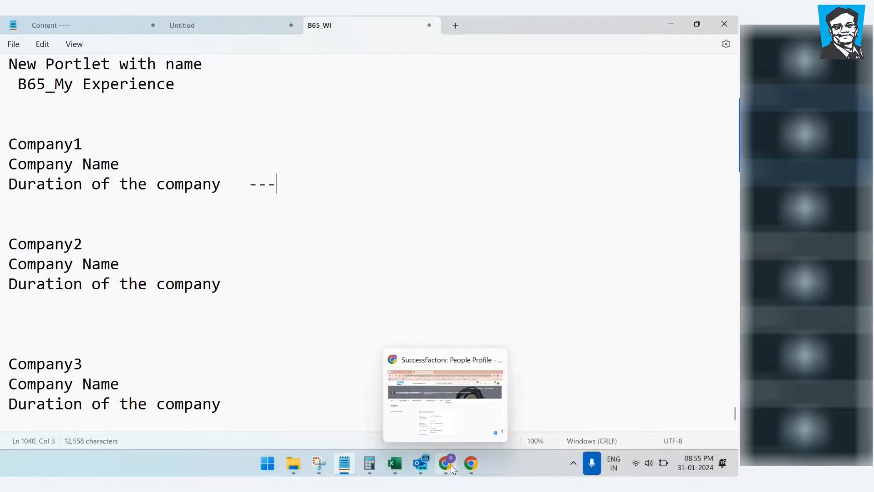
pyautogui.click(471, 396)
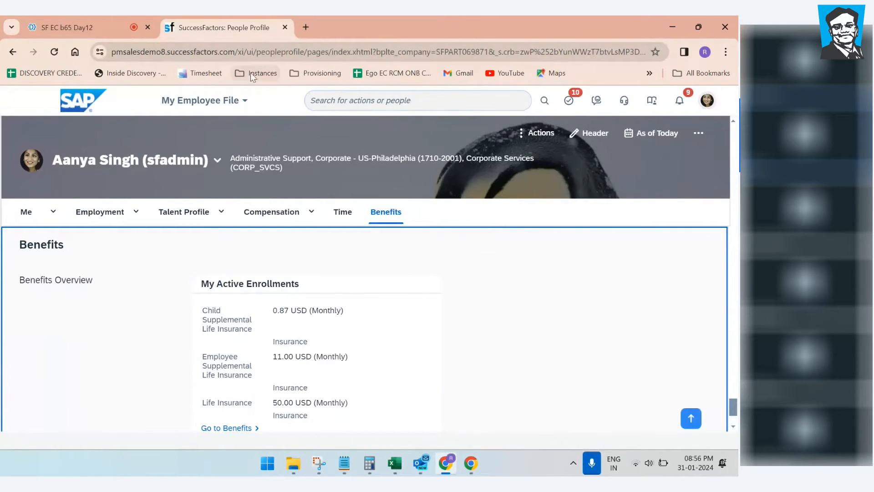
# Step: Duplicate the People Profile tab and return to the original tab
pyautogui.rightClick(246, 30)
pyautogui.click(291, 136)
pyautogui.click(233, 28)
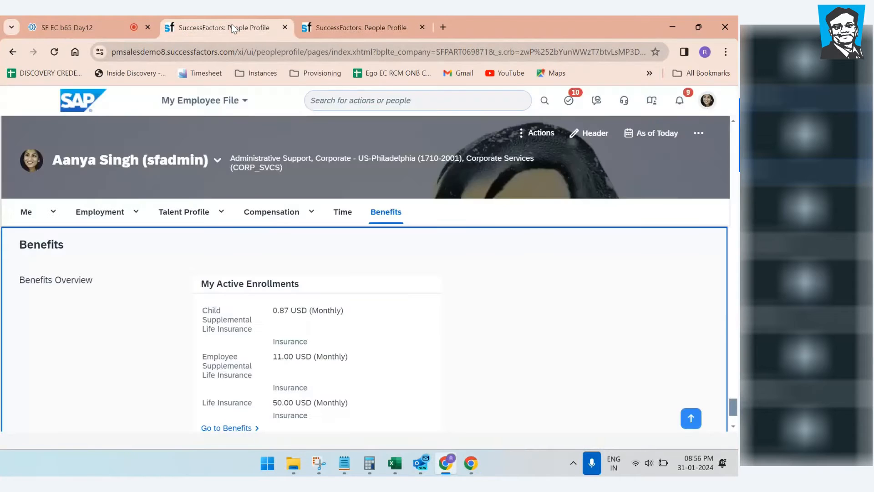
# Step: Search 'object definition' and open Configure Object Definitions
pyautogui.click(354, 101)
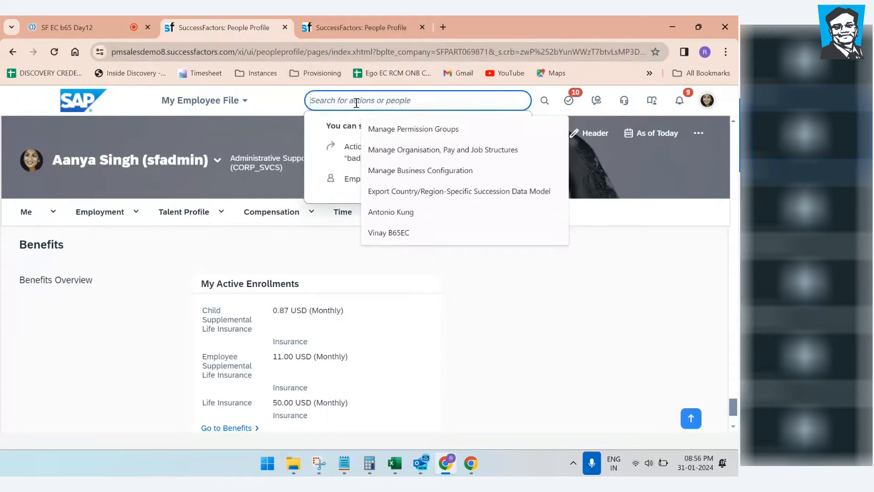
pyautogui.write('object de')
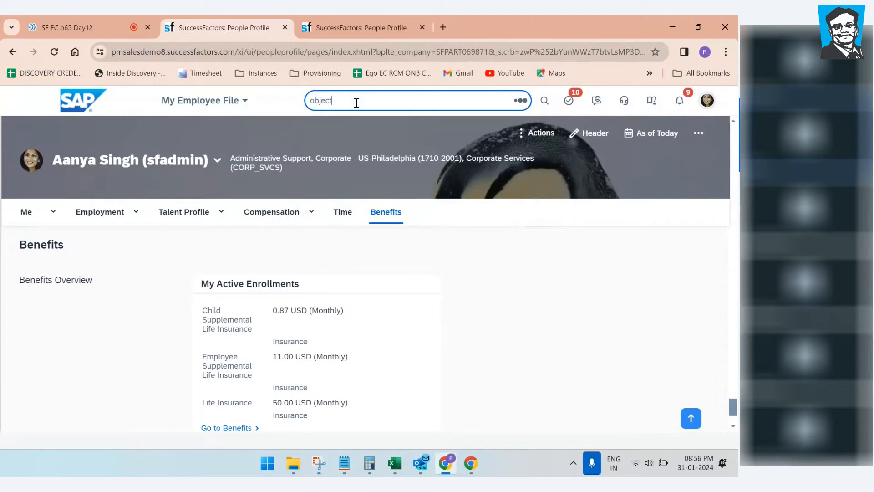
pyautogui.write('finition')
pyautogui.click(342, 124)
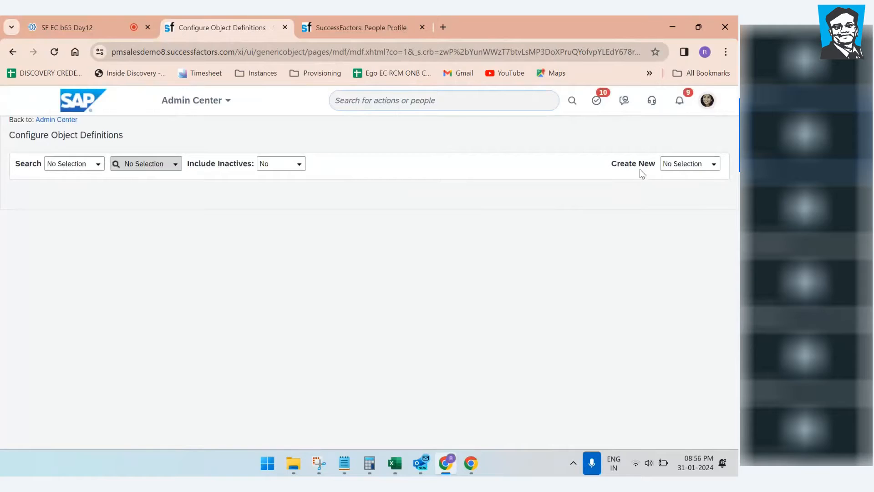
# Step: Create a new blank Object Definition, which appears with code cust_
pyautogui.click(714, 166)
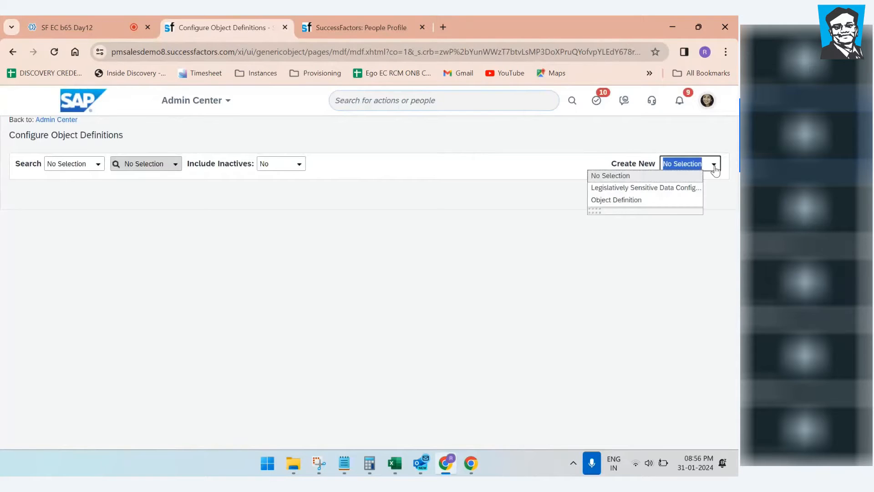
pyautogui.click(641, 200)
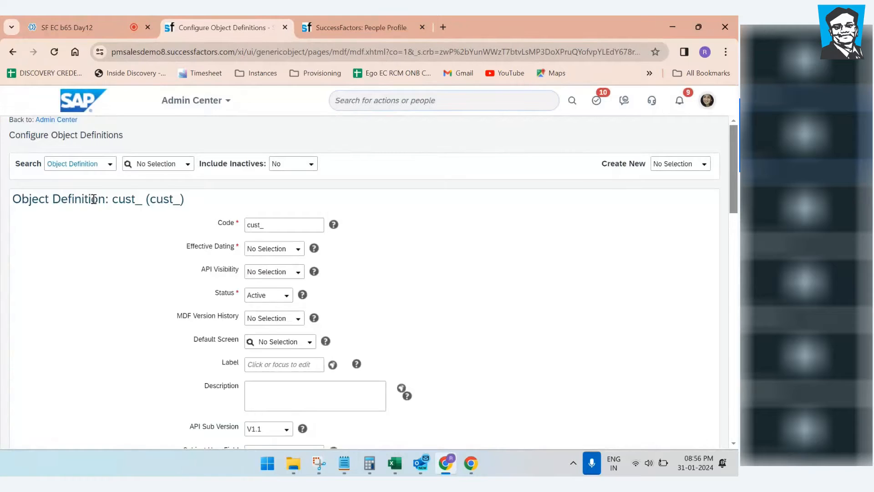
pyautogui.scroll(-10, 278, 224)
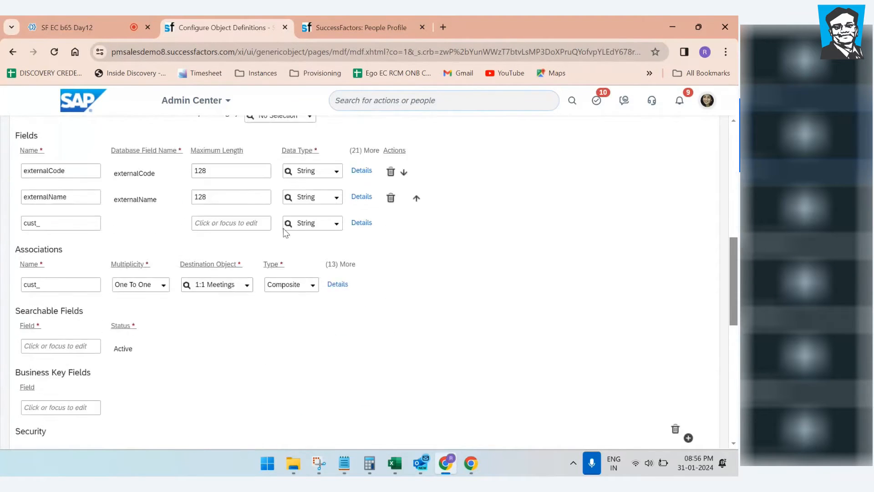
pyautogui.scroll(10, 322, 285)
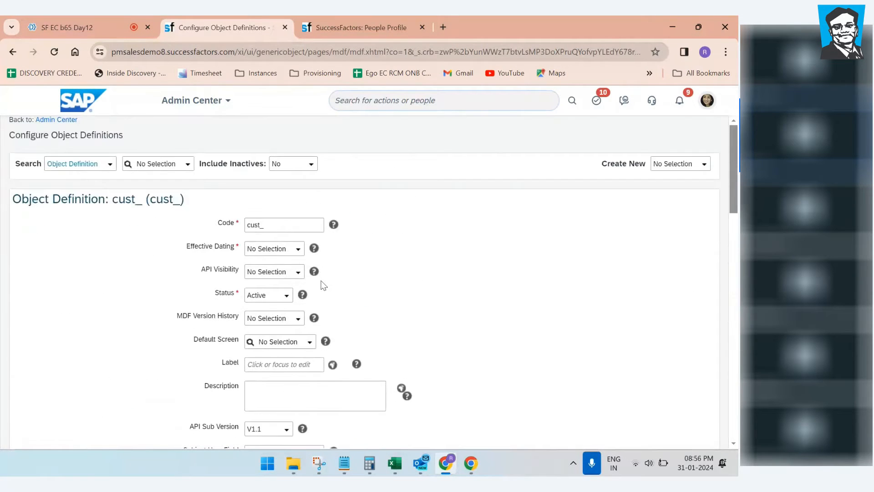
# Step: Duplicate the Configure Object Definitions browser tab into a second copy
pyautogui.scroll(-4, 324, 285)
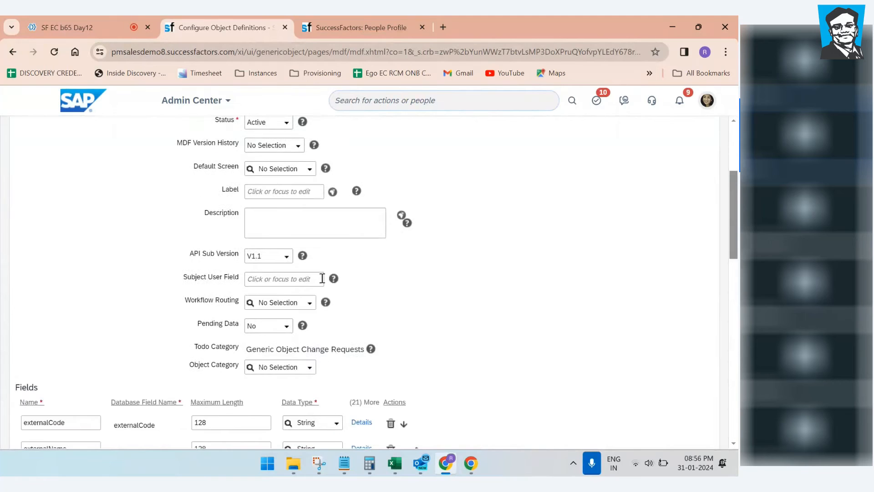
pyautogui.rightClick(242, 25)
pyautogui.click(280, 127)
# Step: In the duplicate tab, search object definitions for 'dompany', then clear the search
pyautogui.click(228, 25)
pyautogui.click(346, 27)
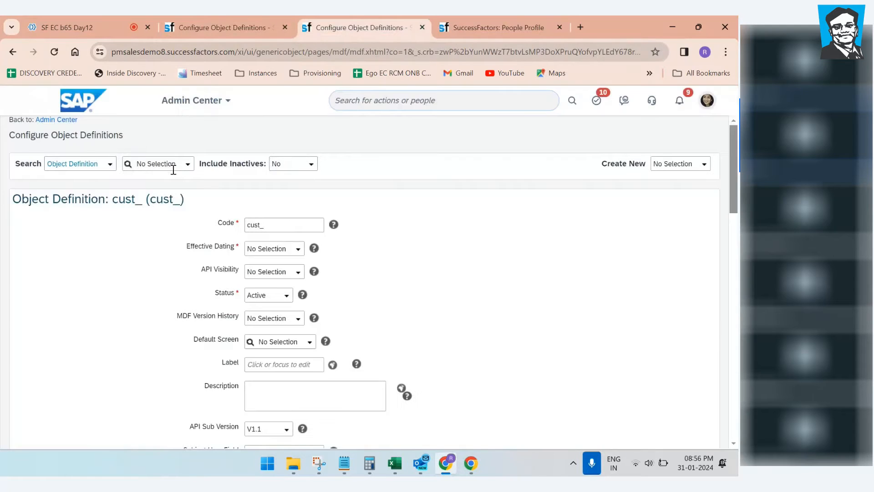
pyautogui.click(161, 165)
pyautogui.write('dompany')
pyautogui.scroll(-3, 174, 223)
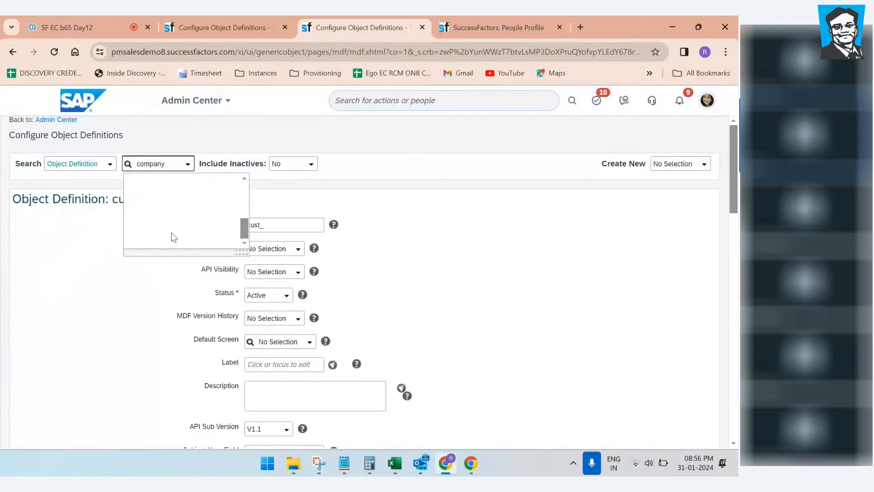
pyautogui.hotkey('ctrl', 'a')
pyautogui.press('BackSpace')
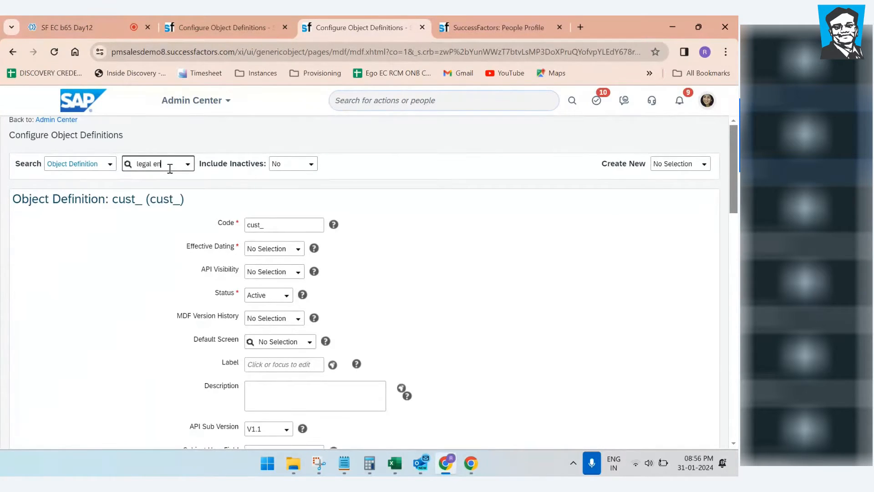
# Step: Open the Legal Entity definition, select its Fields table, then return to the new definition
pyautogui.click(172, 190)
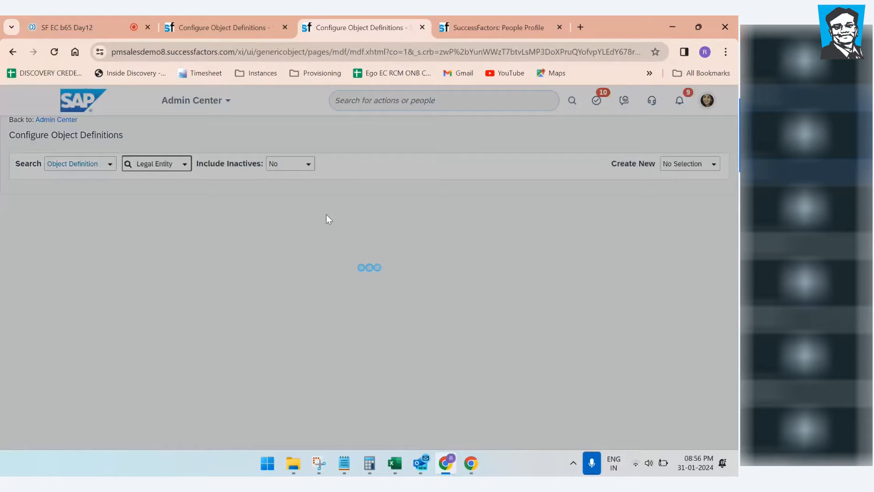
pyautogui.scroll(-4, 327, 218)
pyautogui.scroll(-10, 327, 220)
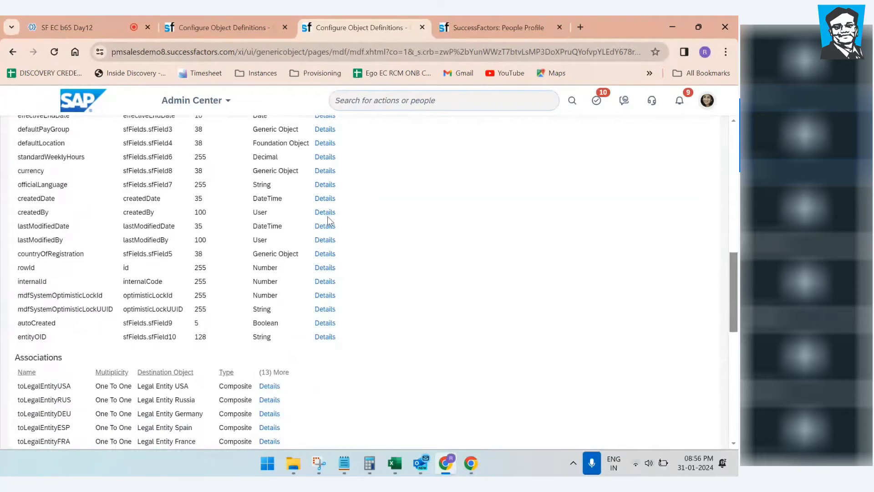
pyautogui.scroll(-4, 327, 217)
pyautogui.scroll(8, 327, 217)
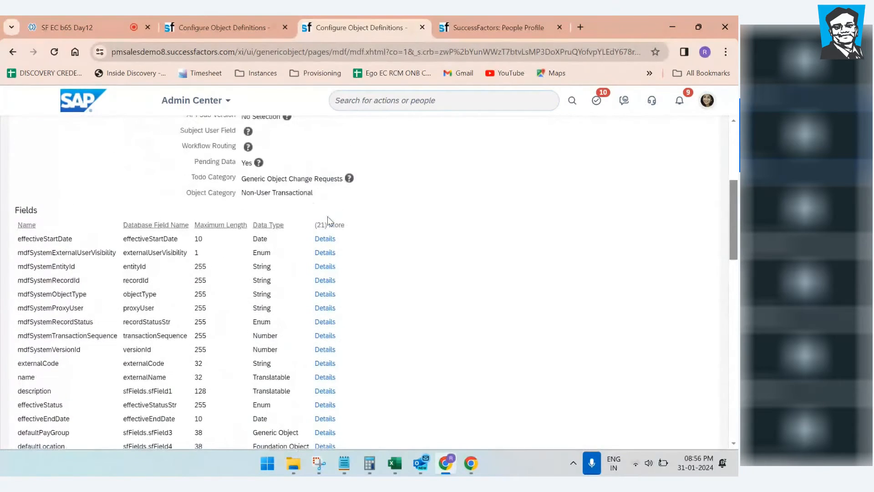
pyautogui.moveTo(21, 201); pyautogui.dragTo(345, 335)
pyautogui.scroll(5, 384, 280)
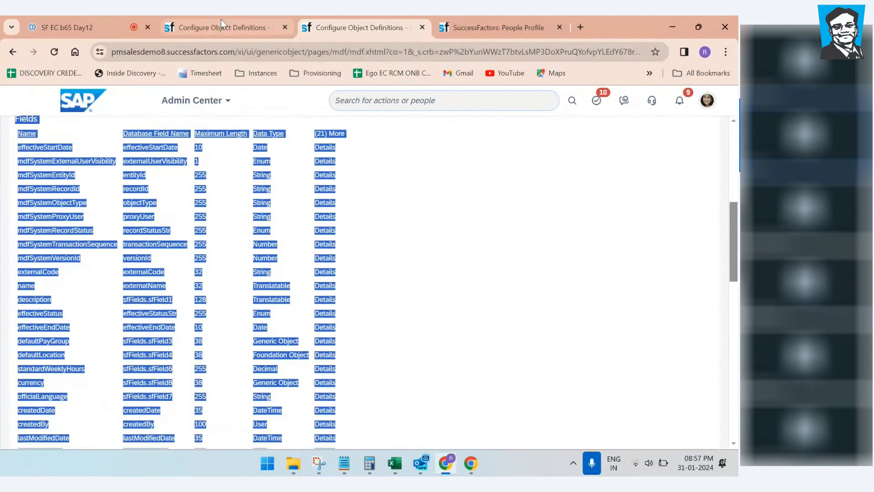
pyautogui.click(222, 25)
pyautogui.scroll(-5, 522, 267)
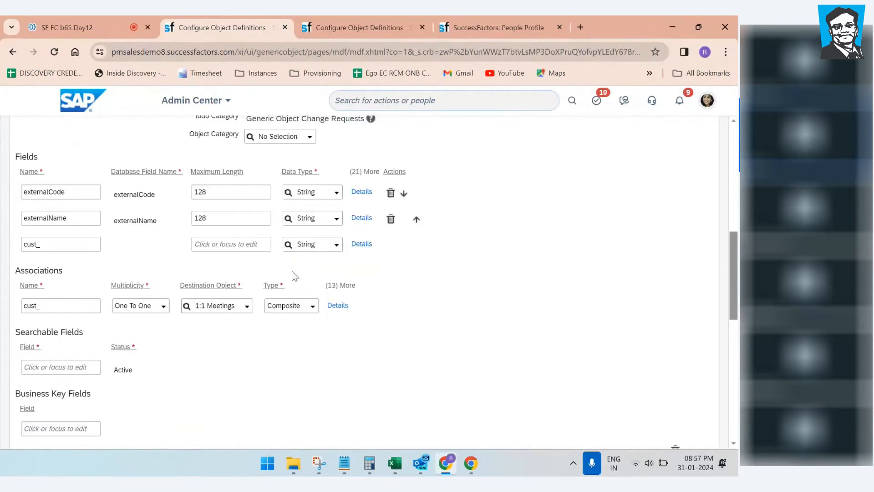
pyautogui.moveTo(161, 223); pyautogui.dragTo(51, 186)
pyautogui.click(521, 356)
pyautogui.scroll(4, 496, 325)
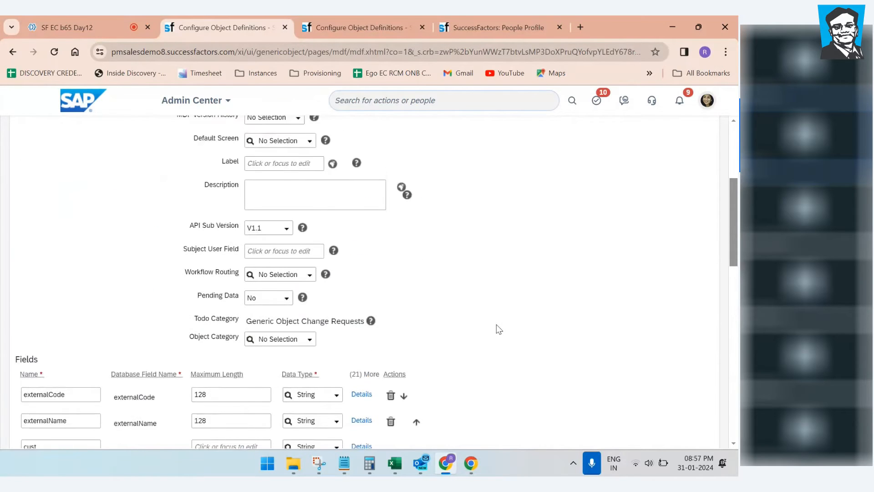
pyautogui.scroll(3, 500, 329)
pyautogui.scroll(-8, 230, 351)
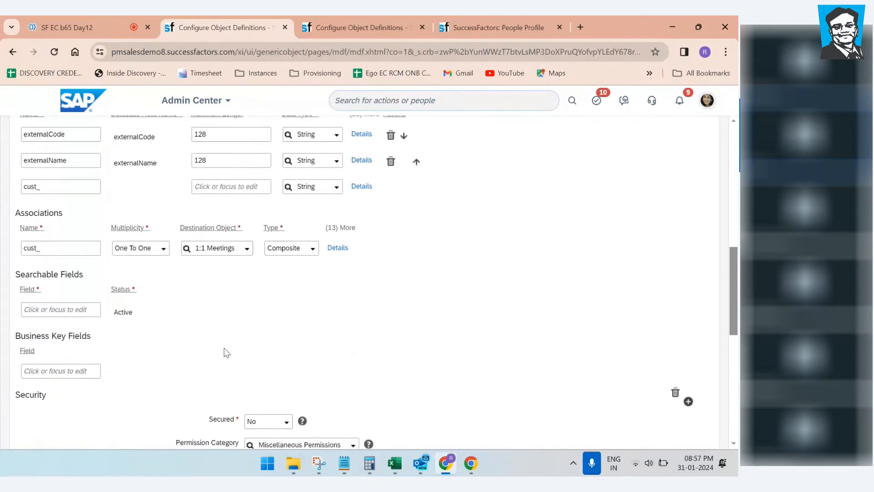
pyautogui.scroll(-4, 226, 353)
pyautogui.scroll(-5, 324, 301)
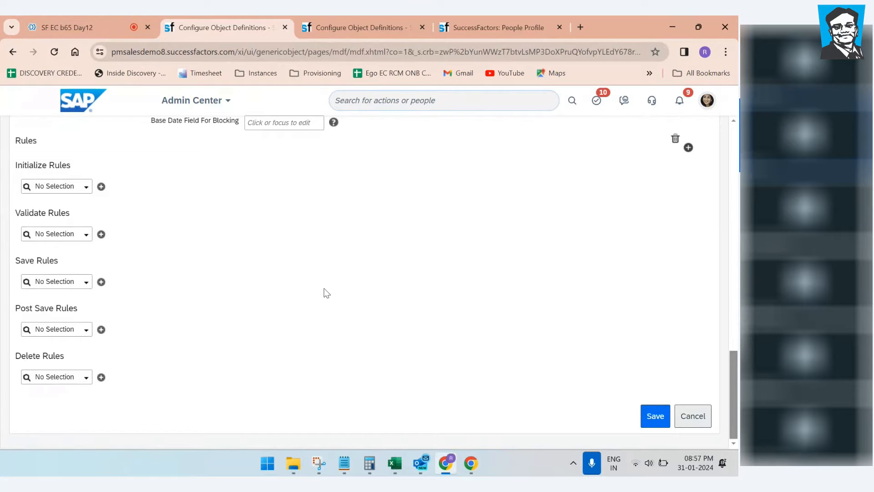
pyautogui.scroll(8, 382, 270)
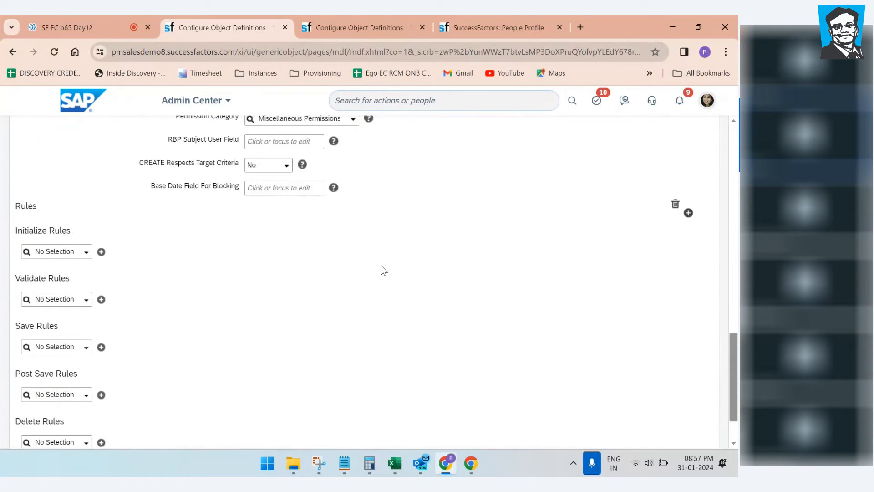
pyautogui.scroll(10, 382, 270)
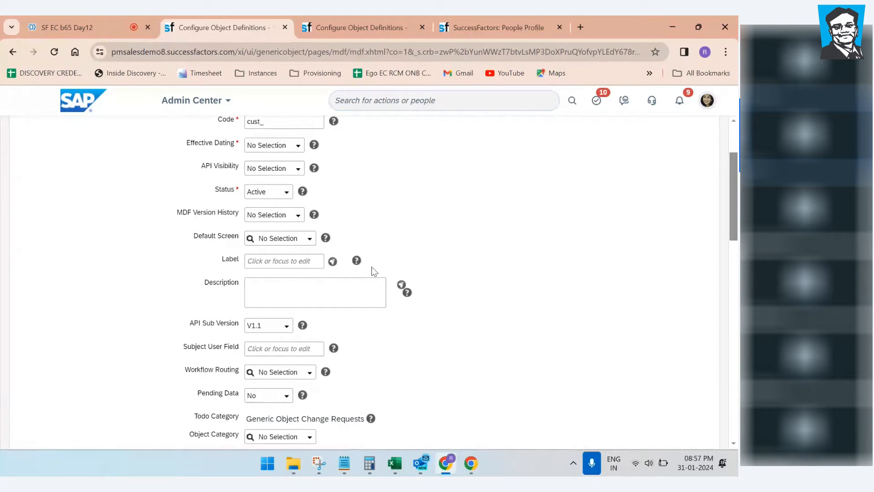
# Step: Copy the portlet name B65_My Experience from the notes into the object's Code field
pyautogui.click(345, 467)
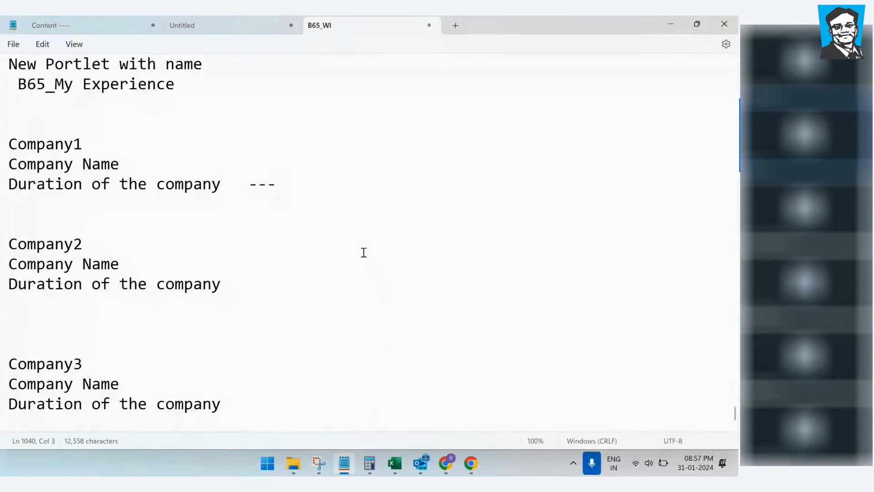
pyautogui.scroll(1, 357, 236)
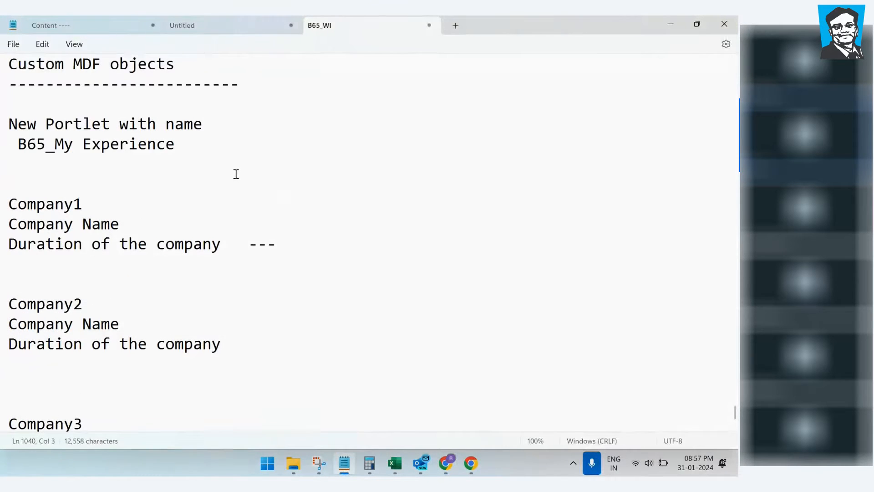
pyautogui.moveTo(199, 150); pyautogui.dragTo(18, 153)
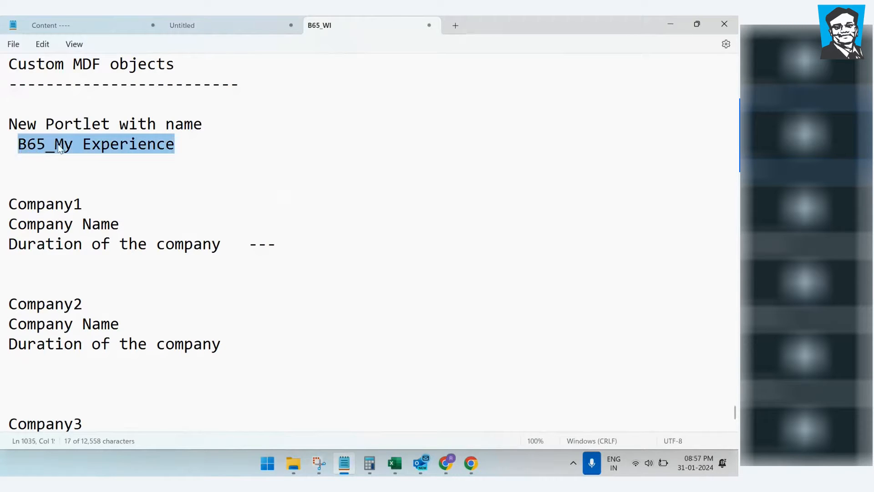
pyautogui.click(678, 17)
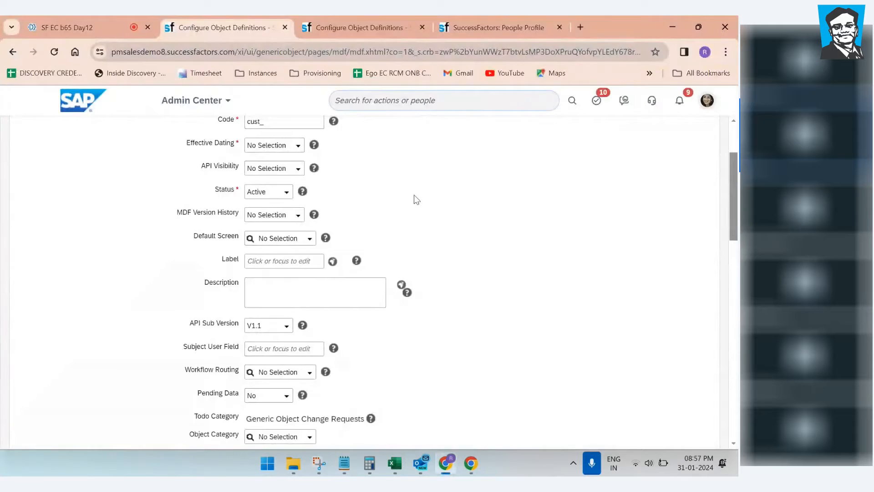
pyautogui.scroll(1, 412, 203)
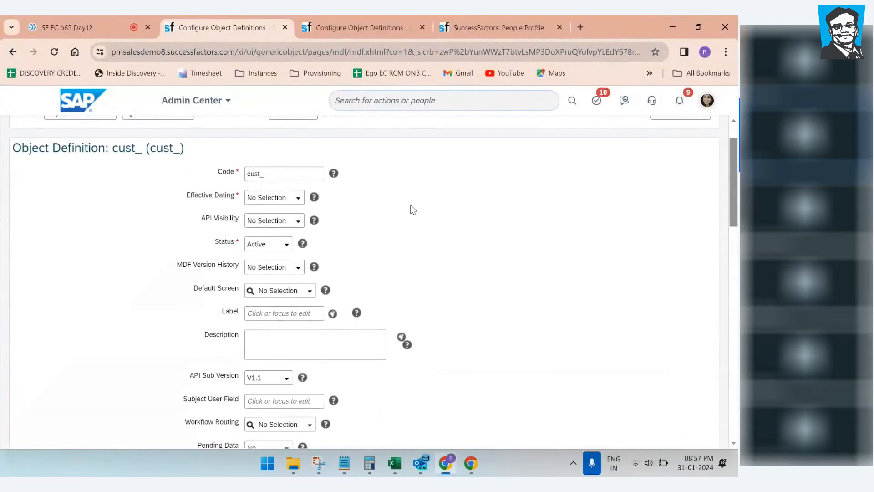
pyautogui.click(283, 183)
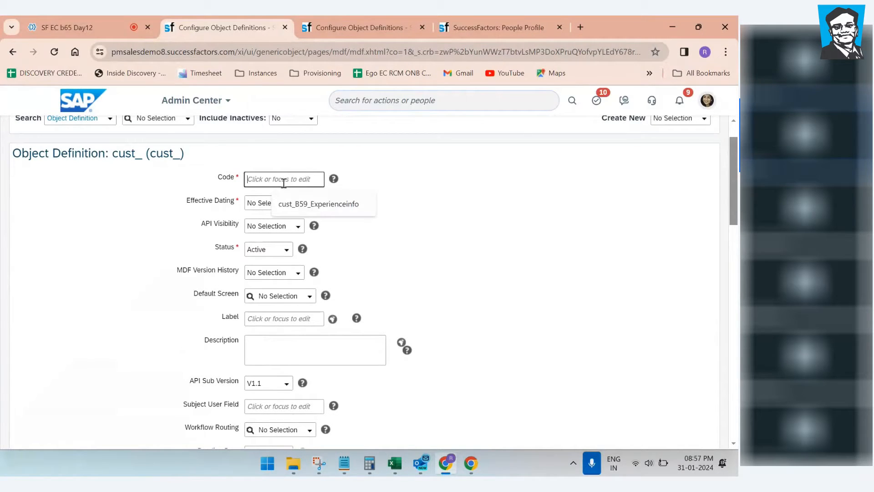
pyautogui.write('cust_B65_My Experience')
pyautogui.click(476, 214)
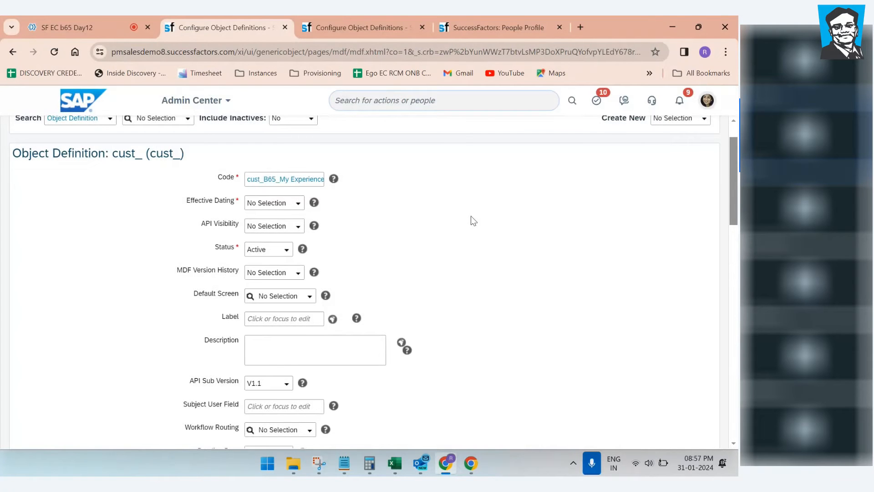
# Step: List the Effective Dating options, then go back to the Notepad notes
pyautogui.moveTo(186, 202); pyautogui.dragTo(235, 201)
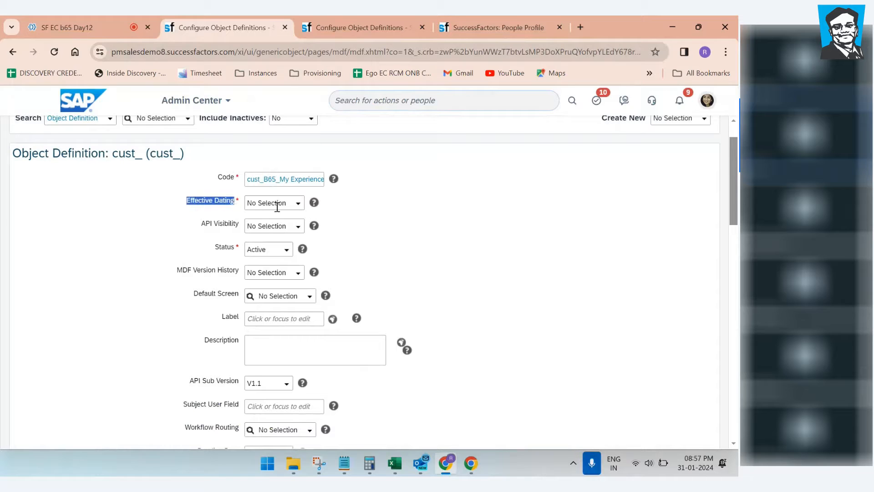
pyautogui.click(299, 210)
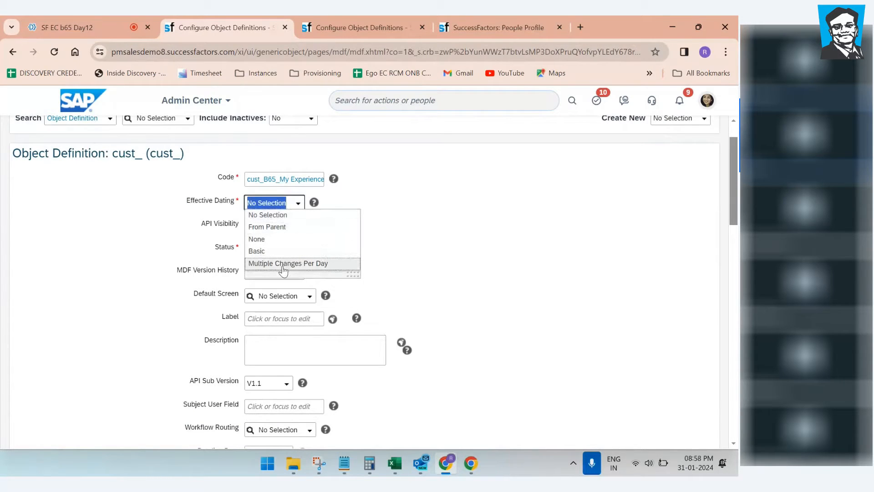
pyautogui.click(338, 469)
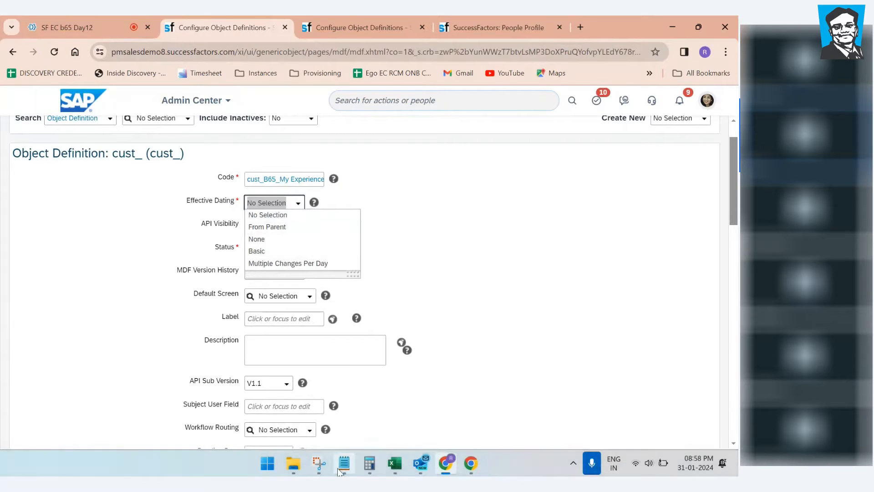
# Step: Below the Company3 block, add a dashed divider and the heading 'effective dating Methods ='
pyautogui.scroll(-8, 302, 384)
pyautogui.scroll(-15, 653, 288)
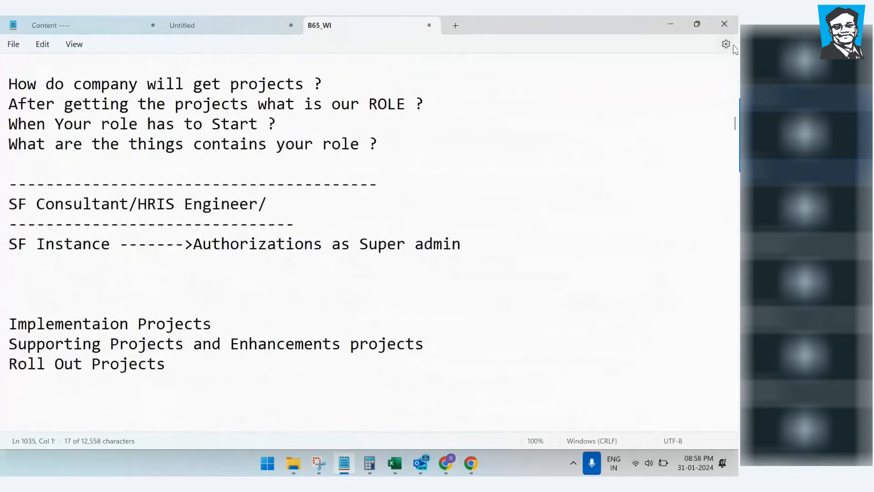
pyautogui.moveTo(734, 124); pyautogui.dragTo(726, 439)
pyautogui.click(70, 338)
pyautogui.write('------------------')
pyautogui.press('Return')
pyautogui.write('effective dating MDF')
pyautogui.press('BackSpace')
pyautogui.press('BackSpace')
pyautogui.press('BackSpace')
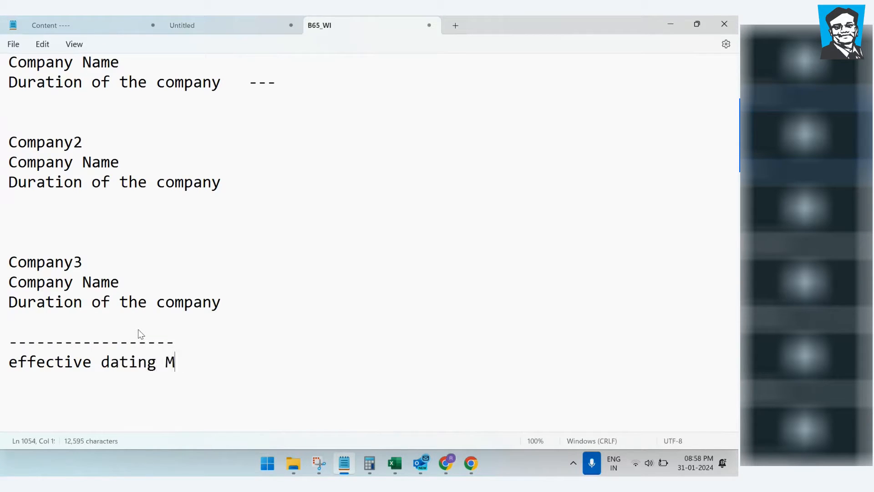
pyautogui.write('ethods =2')
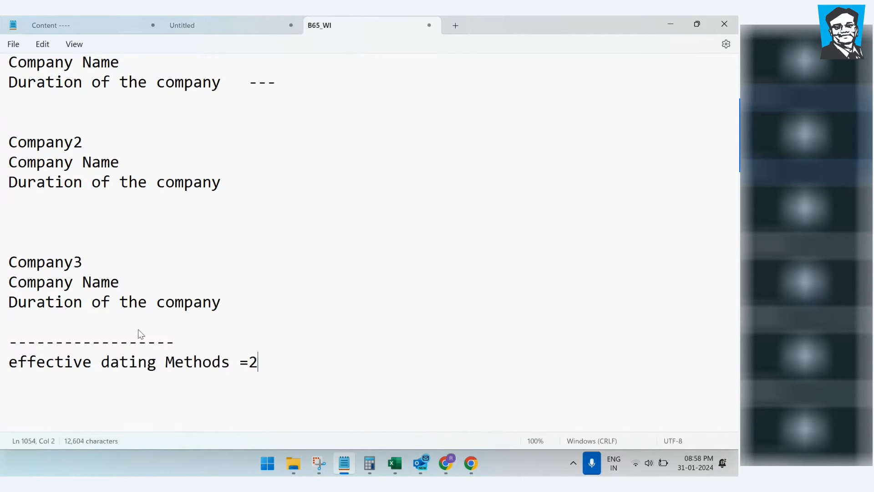
# Step: Set the method count to 4 and list 1.basic, 2.From the parent, 3.None, 4.MCPY
pyautogui.press('BackSpace')
pyautogui.write('4  ')
pyautogui.write('1.basic')
pyautogui.press('Return')
pyautogui.write('2.F')
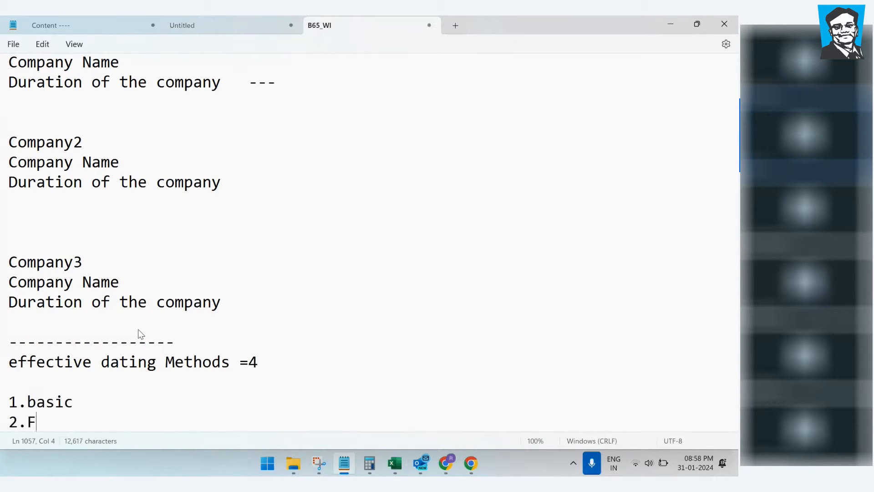
pyautogui.write('rom the parent')
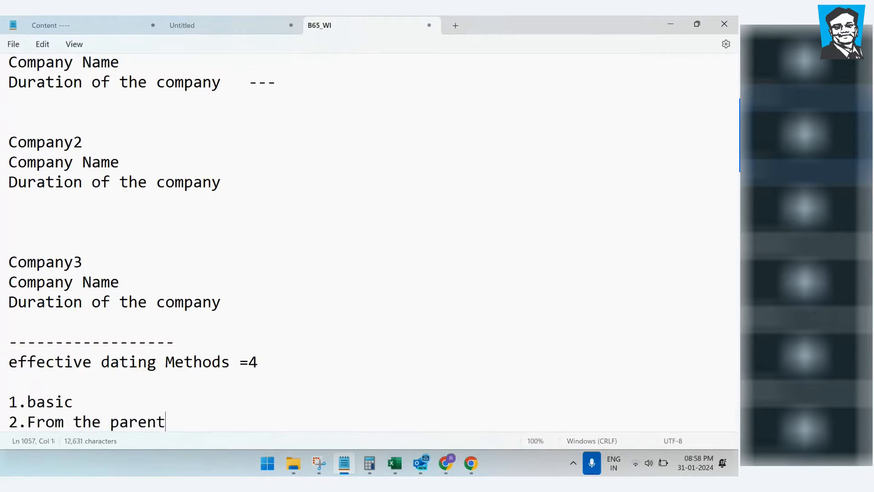
pyautogui.press('Return')
pyautogui.write('3')
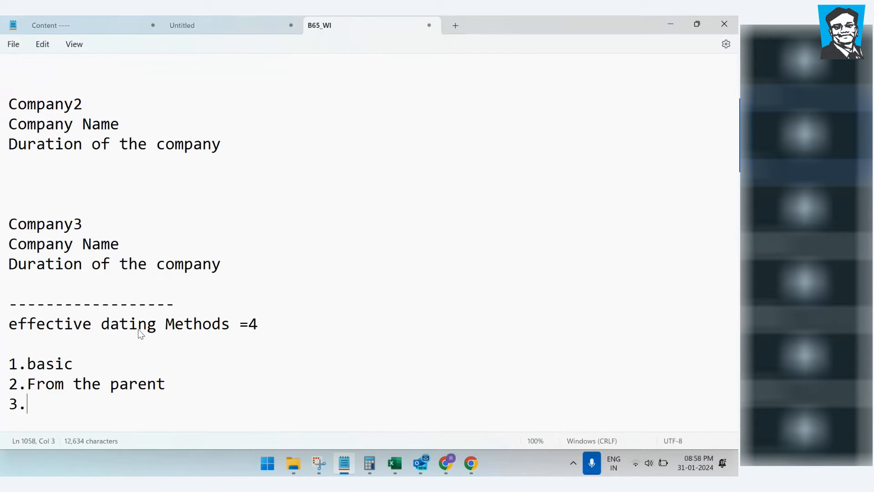
pyautogui.write('.None')
pyautogui.press('Return')
pyautogui.write('4.')
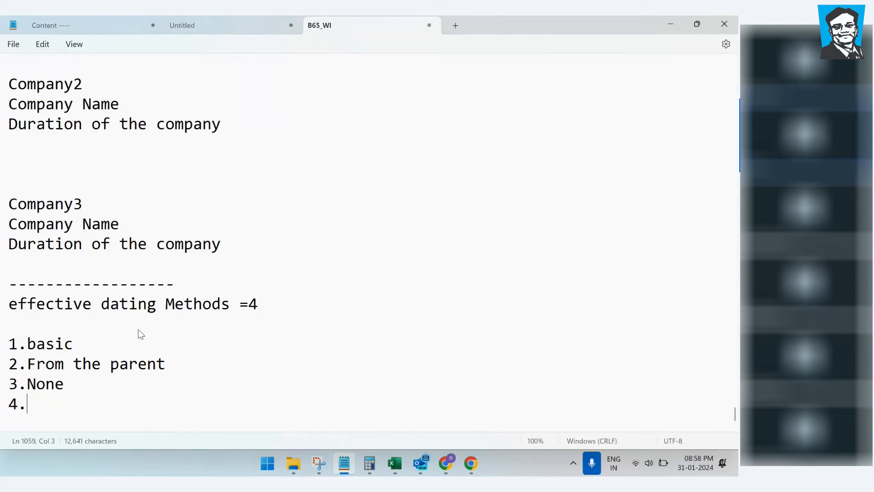
pyautogui.write('MCPT')
pyautogui.press('BackSpace')
pyautogui.write('Y')
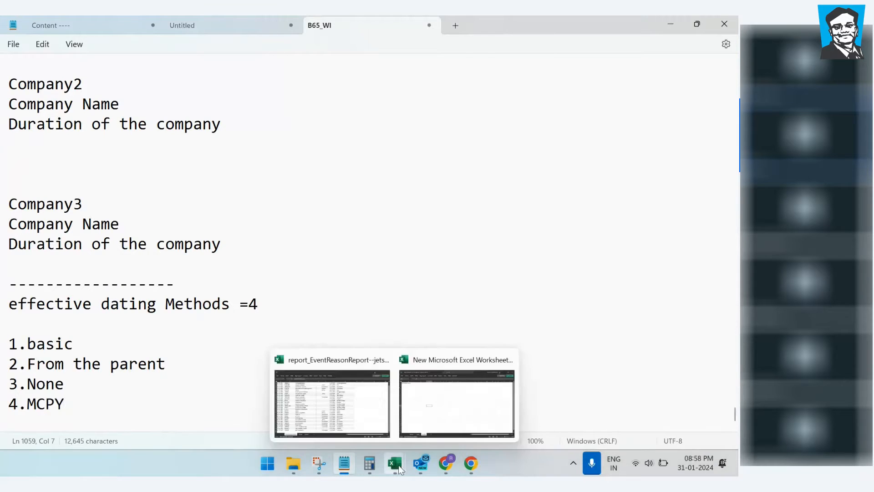
# Step: Leave Excel and return to the SuccessFactors object definition form in Chrome
pyautogui.moveTo(444, 460)
pyautogui.click(449, 432)
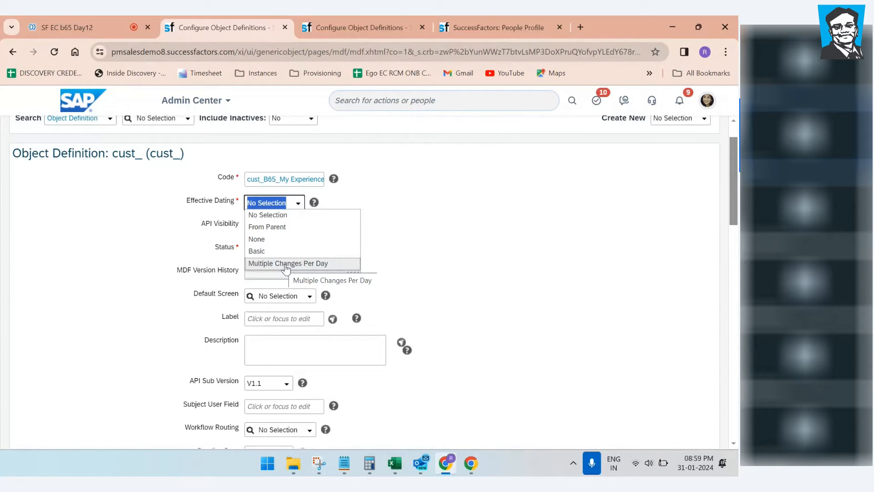
# Step: Set Effective Dating to Basic and confirm the change
pyautogui.click(274, 250)
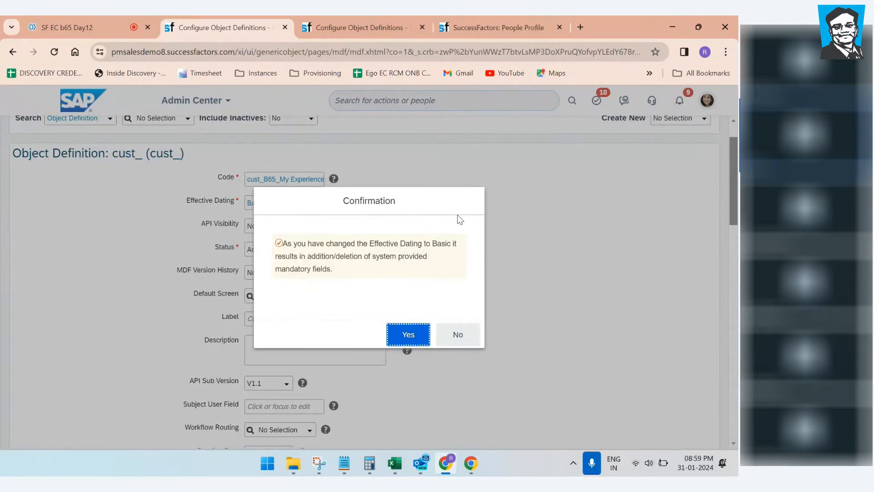
pyautogui.click(414, 335)
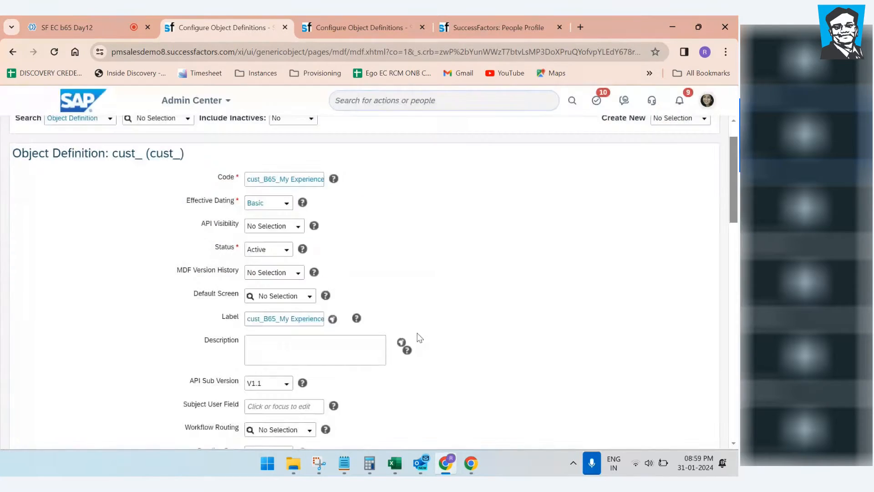
pyautogui.scroll(-4, 492, 256)
pyautogui.scroll(-5, 495, 262)
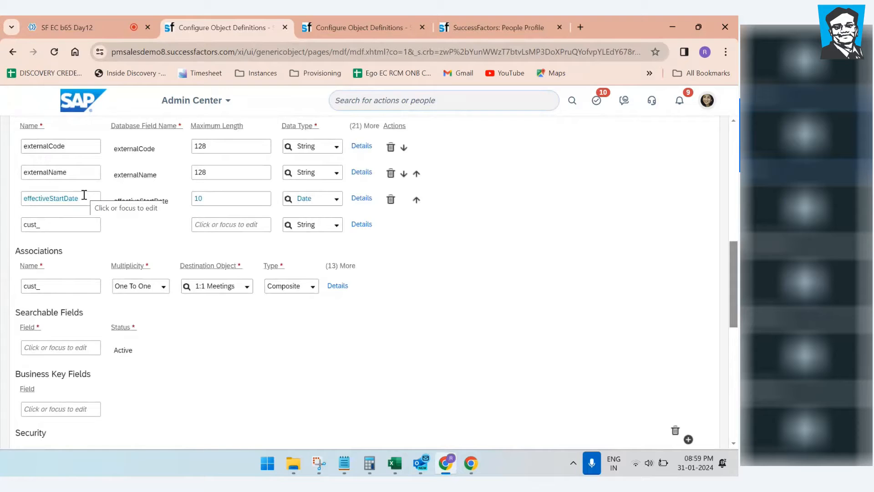
pyautogui.scroll(10, 149, 255)
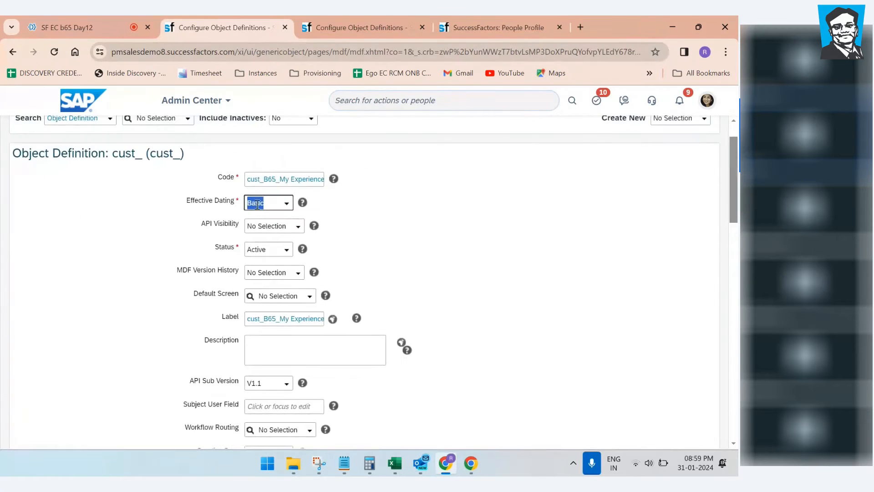
pyautogui.scroll(-8, 236, 275)
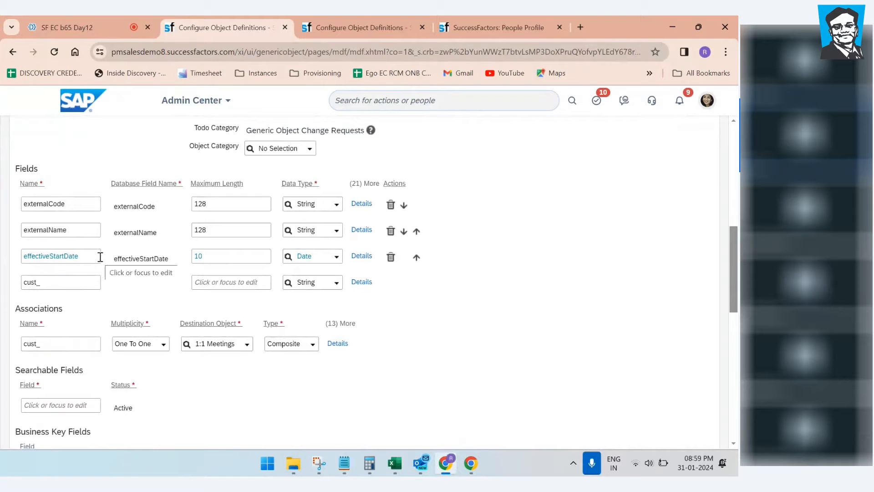
pyautogui.scroll(8, 187, 284)
# Step: Switch Effective Dating to None, confirm, and delete the effectiveStartDate field row
pyautogui.click(286, 250)
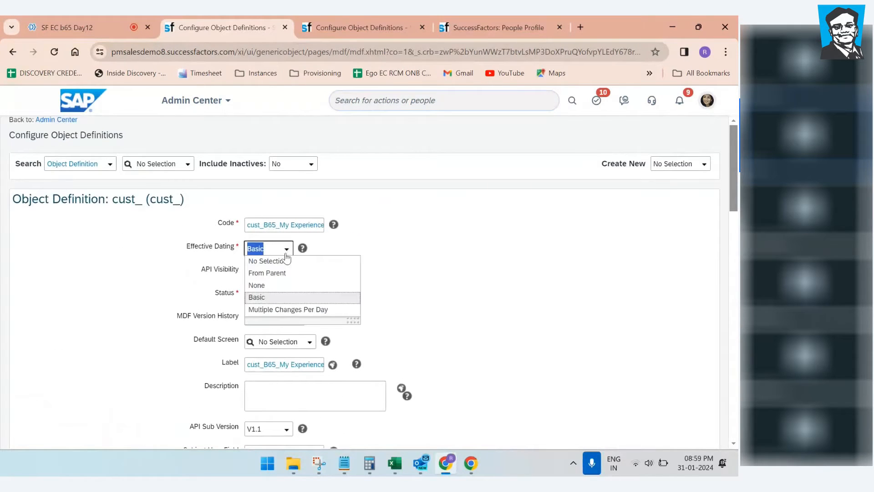
pyautogui.click(269, 285)
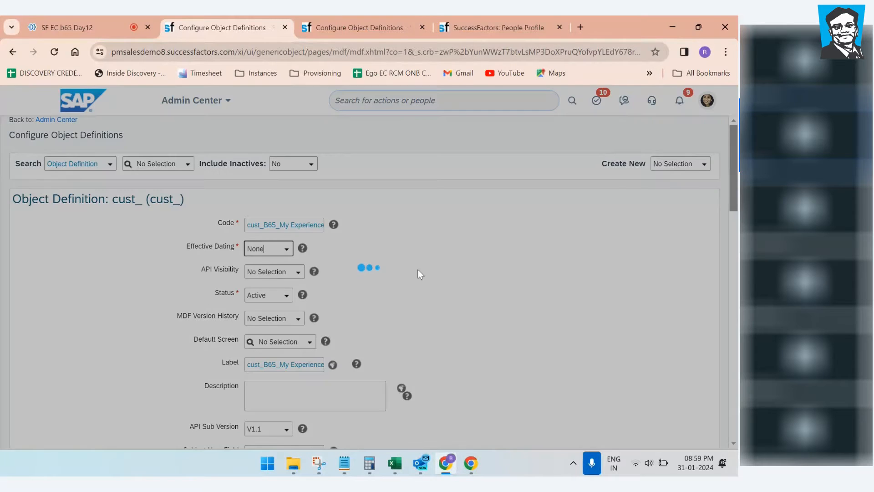
pyautogui.click(407, 336)
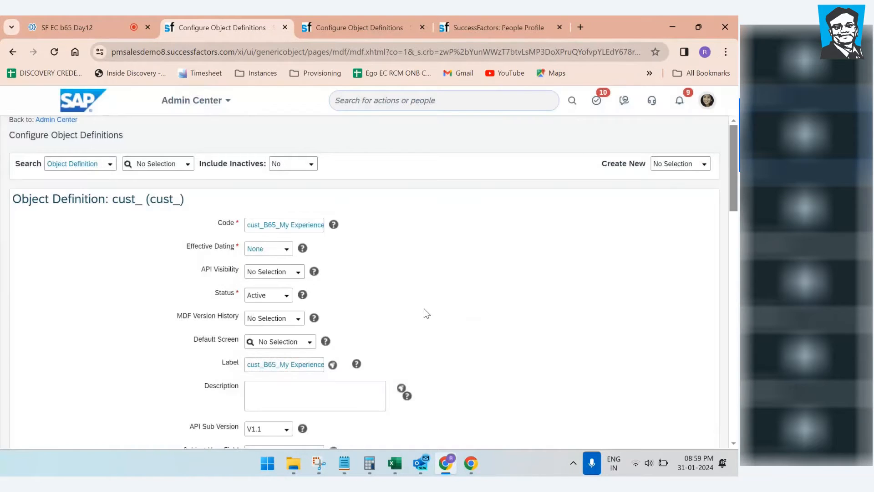
pyautogui.scroll(-8, 423, 313)
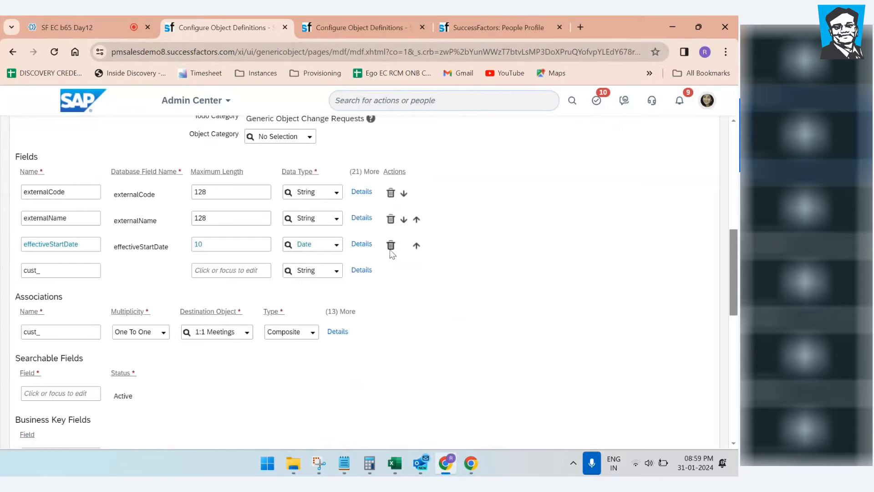
pyautogui.click(390, 245)
# Step: Check that Effective Dating stays None, then reload the object definition page
pyautogui.scroll(10, 499, 304)
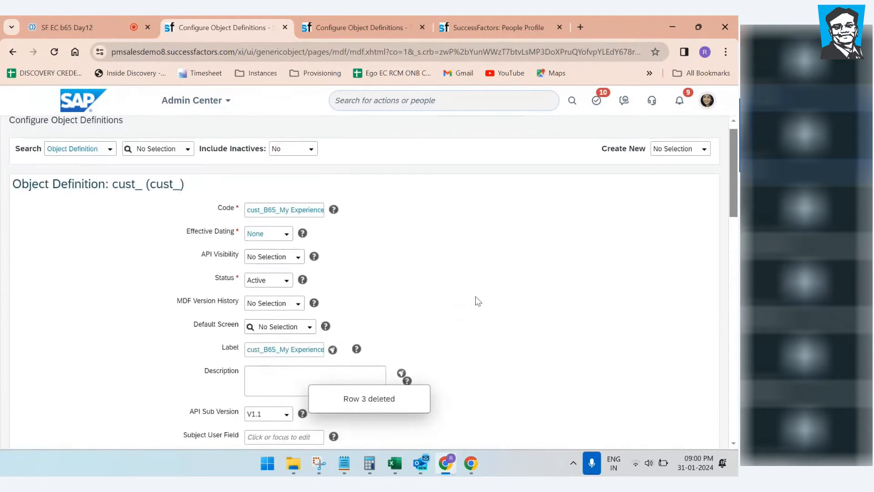
pyautogui.click(286, 249)
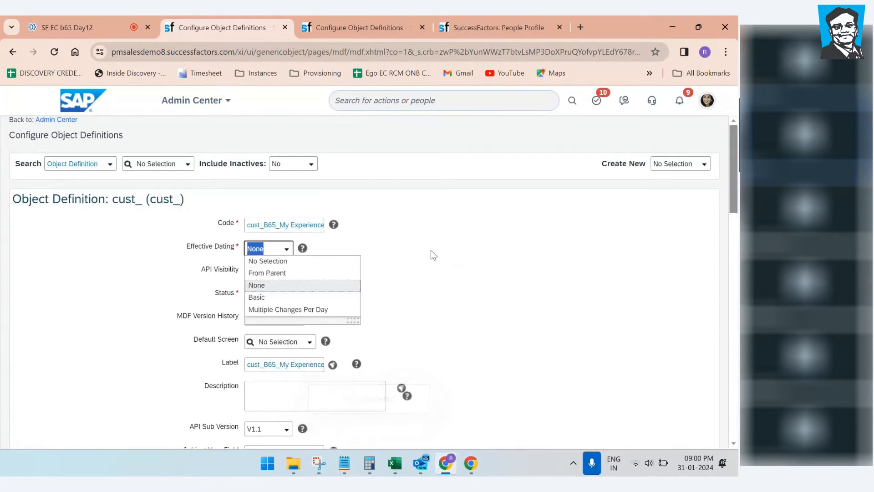
pyautogui.click(535, 313)
pyautogui.click(54, 51)
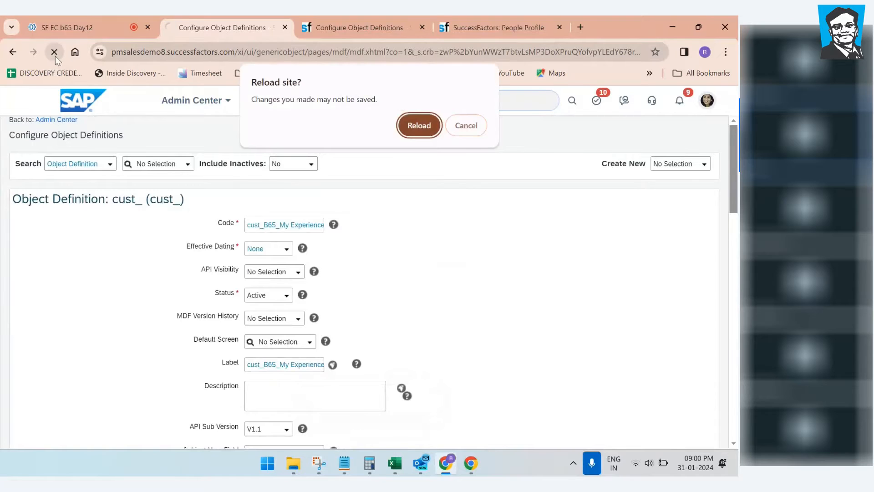
# Step: Discard the unsaved changes on reload and start a fresh Object Definition
pyautogui.click(409, 127)
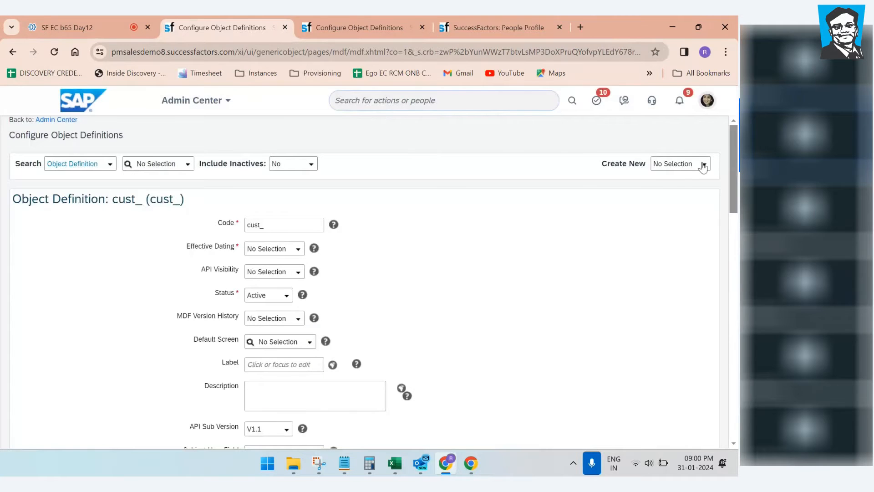
pyautogui.click(704, 164)
pyautogui.click(592, 200)
# Step: Set Effective Dating to None, then back to Basic, confirming each change
pyautogui.click(298, 249)
pyautogui.click(266, 289)
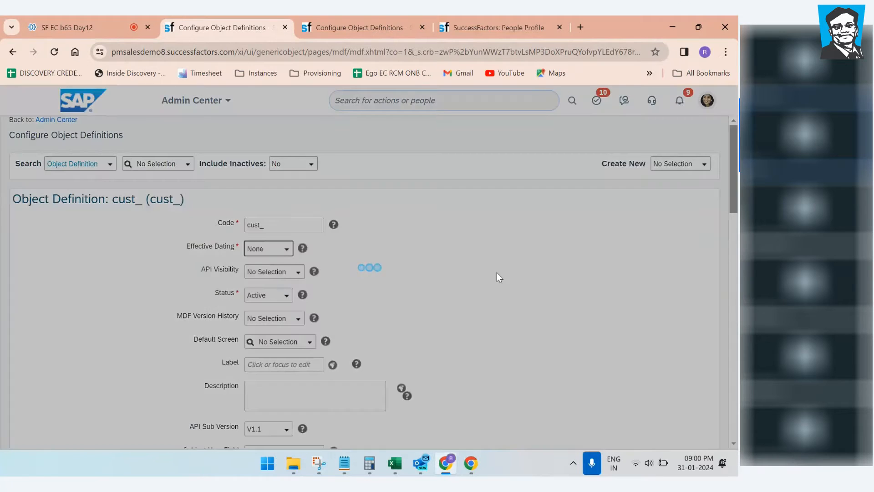
pyautogui.click(406, 337)
pyautogui.scroll(-8, 407, 332)
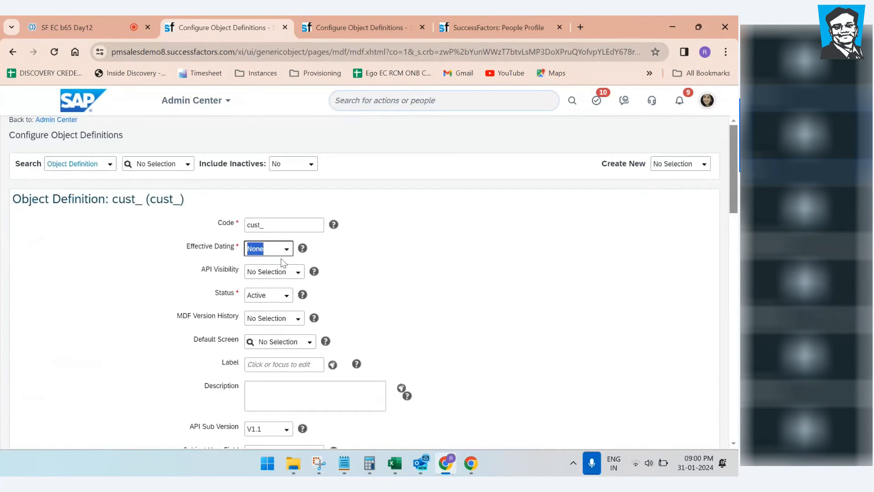
pyautogui.click(288, 250)
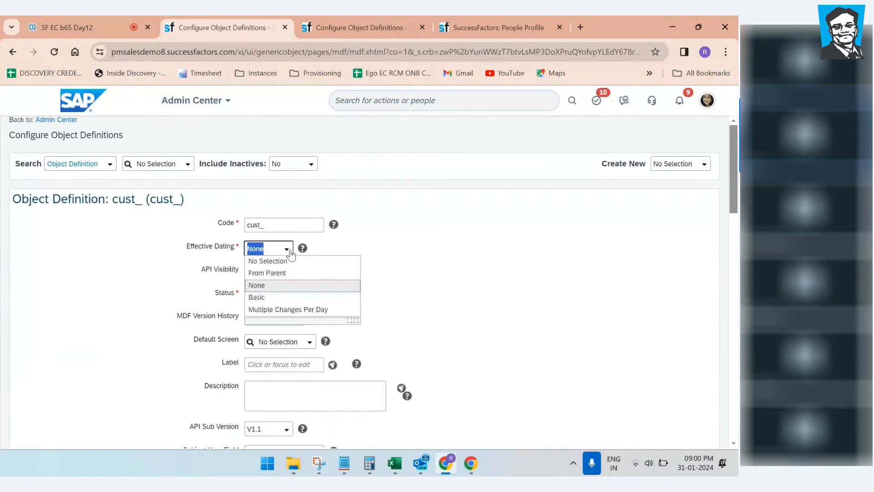
pyautogui.click(259, 297)
pyautogui.click(410, 334)
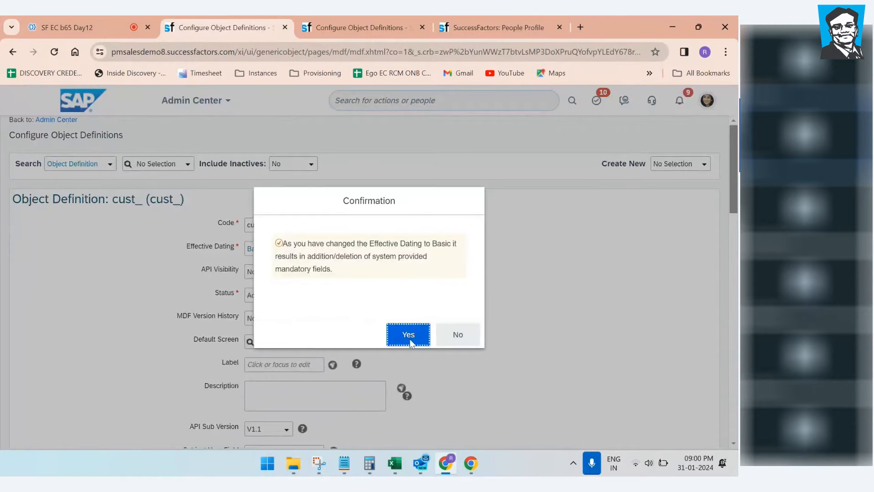
pyautogui.scroll(-2, 377, 287)
pyautogui.scroll(-5, 377, 287)
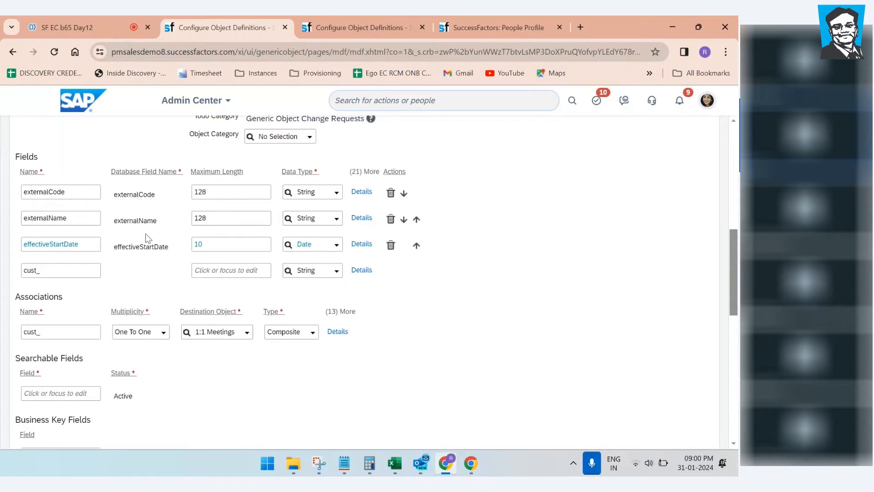
pyautogui.scroll(10, 148, 238)
# Step: Copy the portlet name B65_My Experience from the notes and return to the form's Code field
pyautogui.click(344, 463)
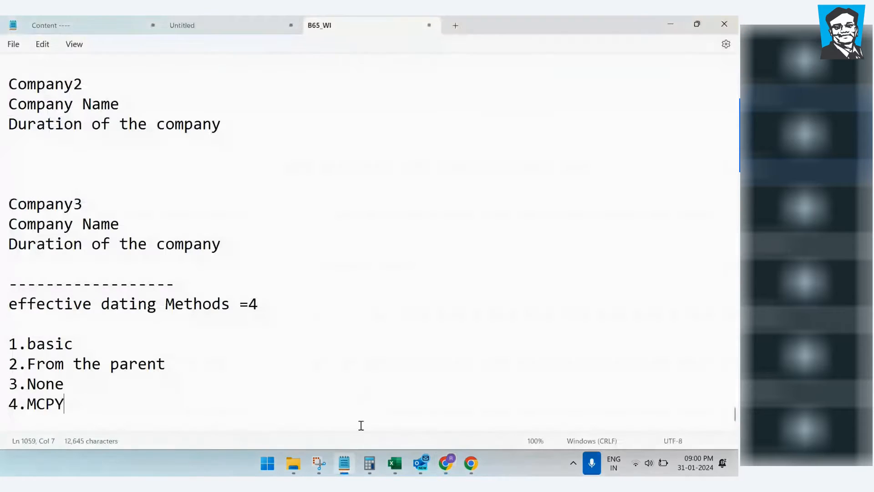
pyautogui.click(217, 342)
pyautogui.scroll(3, 139, 239)
pyautogui.moveTo(176, 108); pyautogui.dragTo(18, 112)
pyautogui.hotkey('ctrl', 'c')
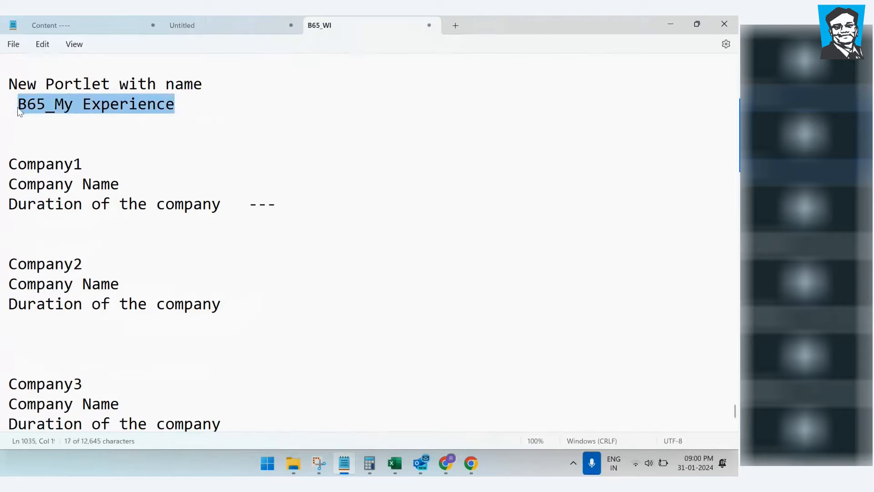
pyautogui.click(454, 470)
pyautogui.click(273, 224)
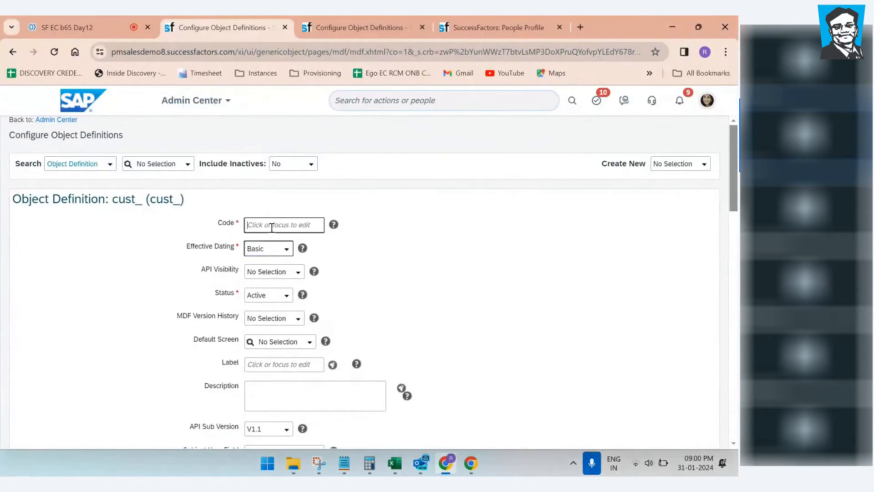
# Step: Paste B65_My Experience as the object's Code and set API Visibility to Editable
pyautogui.hotkey('ctrl', 'v')
pyautogui.click(417, 240)
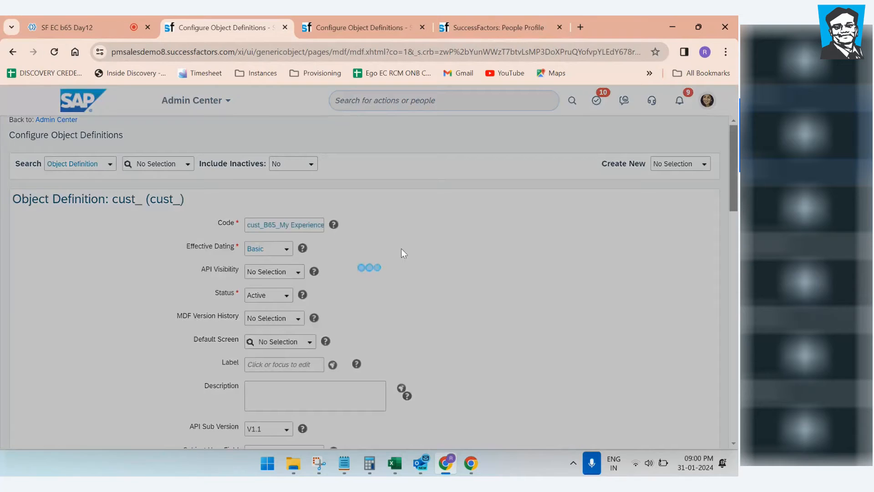
pyautogui.click(299, 273)
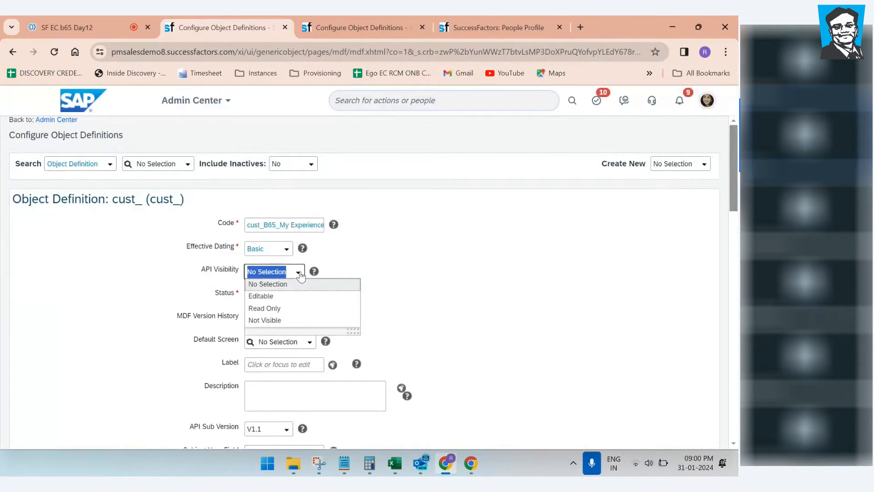
pyautogui.click(269, 297)
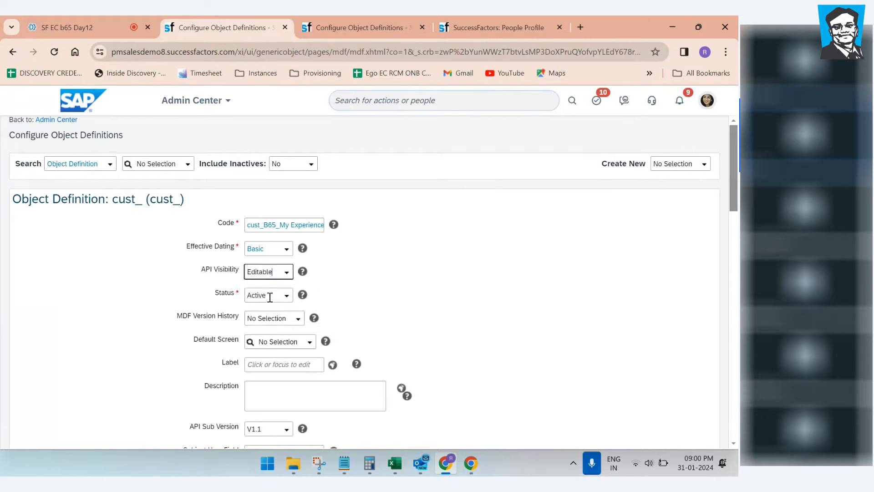
# Step: Set MDF Version History to Complete History, confirming that auditing gets turned on
pyautogui.scroll(-2, 397, 259)
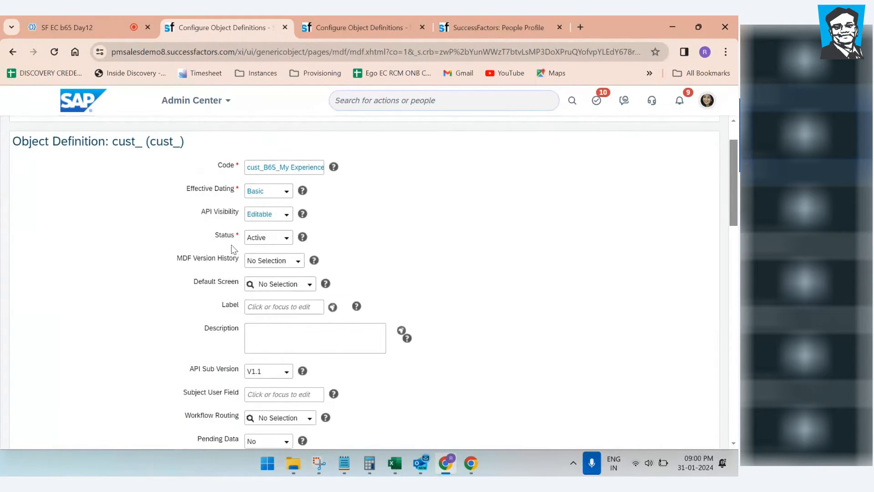
pyautogui.scroll(-4, 386, 248)
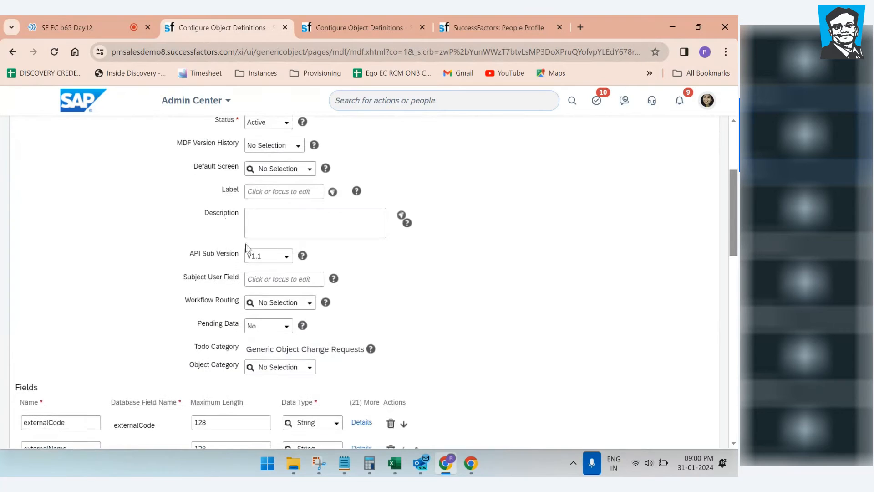
pyautogui.click(297, 146)
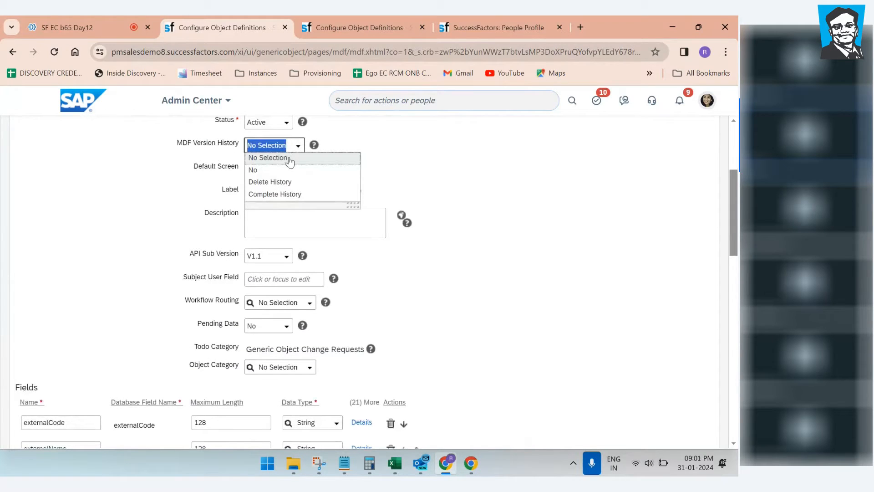
pyautogui.click(294, 193)
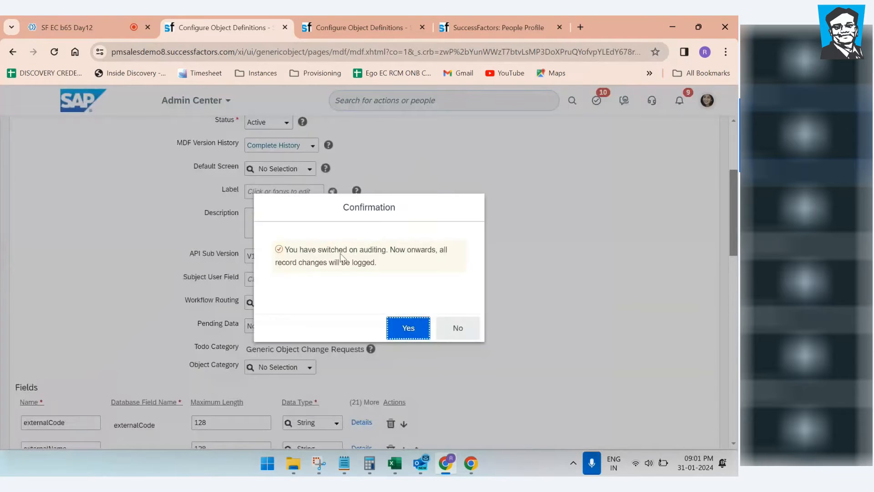
pyautogui.click(398, 328)
pyautogui.click(312, 147)
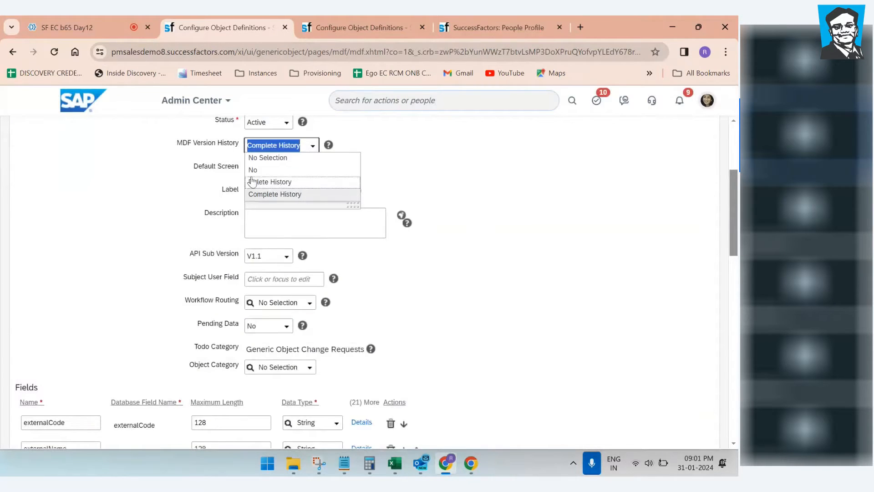
pyautogui.click(478, 186)
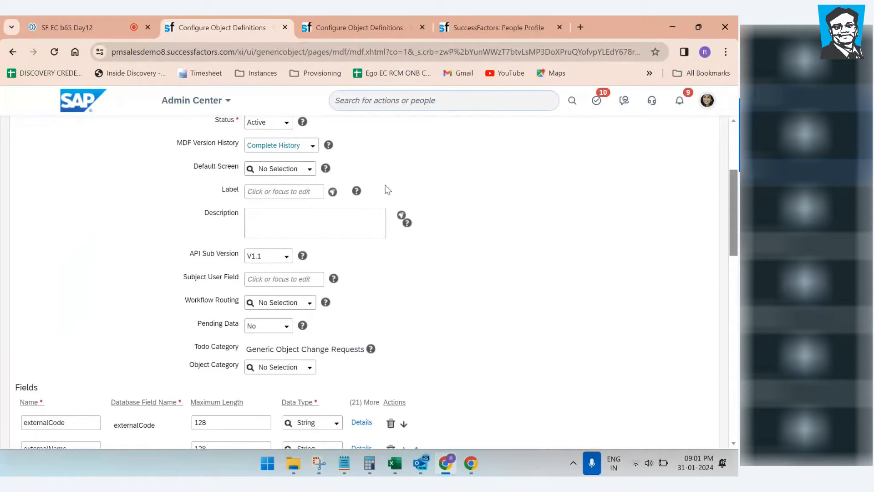
pyautogui.click(277, 195)
pyautogui.scroll(1, 425, 203)
pyautogui.scroll(1, 425, 203)
# Step: Keep the cust_B65_My Experience code and paste B65_My Experience into the Label field
pyautogui.click(290, 172)
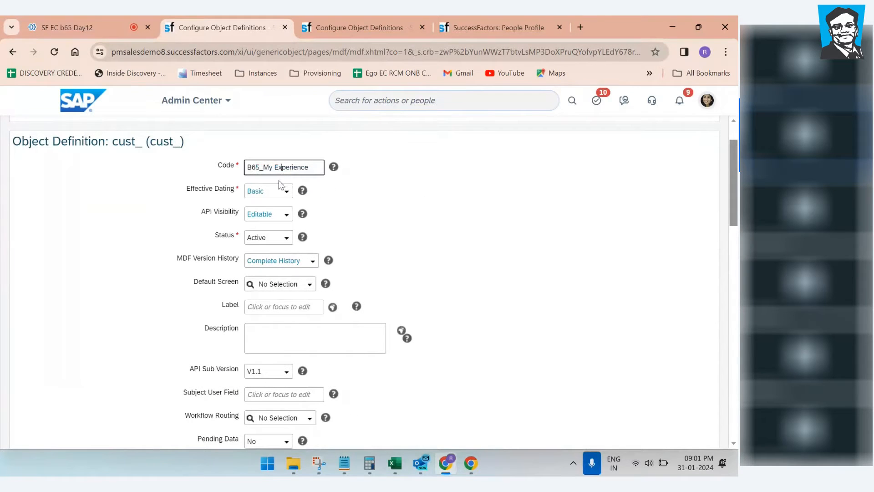
pyautogui.moveTo(312, 168); pyautogui.dragTo(221, 169)
pyautogui.hotkey('ctrl', 'c')
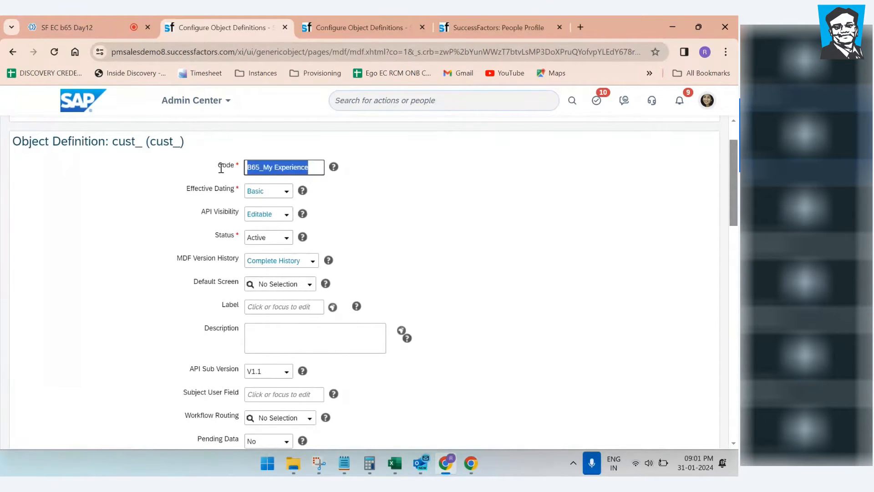
pyautogui.click(515, 247)
pyautogui.click(269, 309)
pyautogui.hotkey('ctrl', 'v')
pyautogui.click(452, 287)
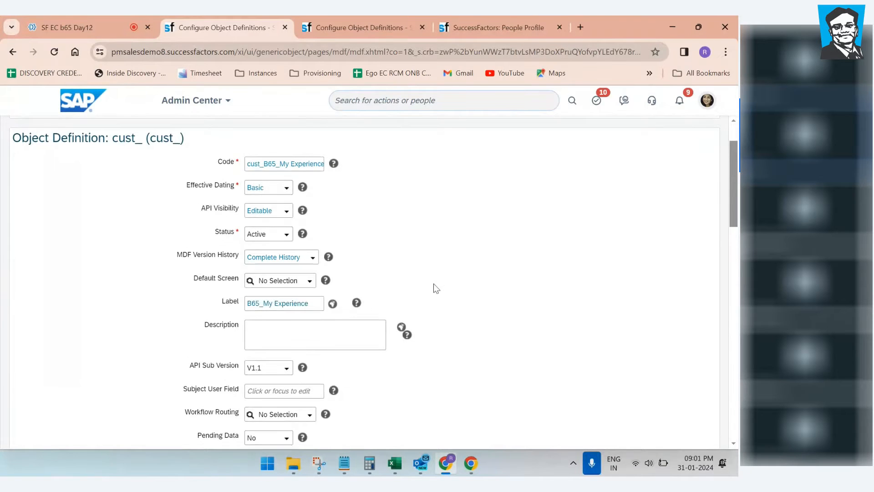
pyautogui.scroll(-4, 365, 300)
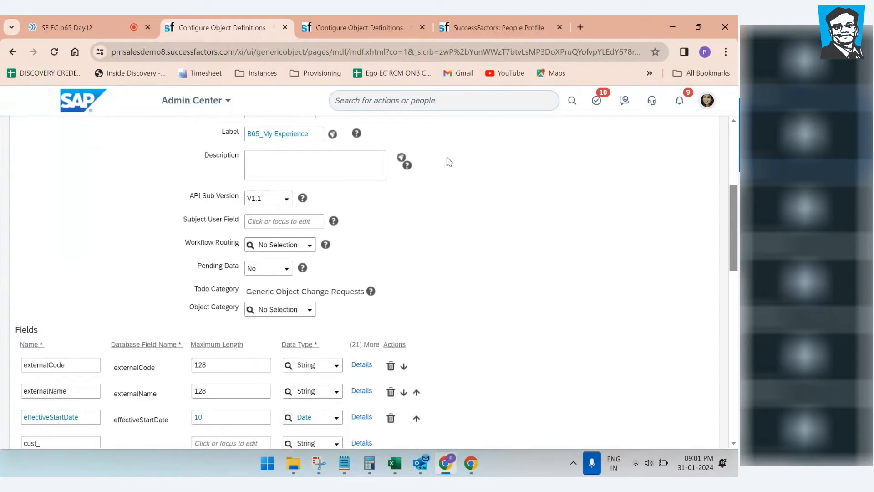
pyautogui.scroll(-4, 428, 254)
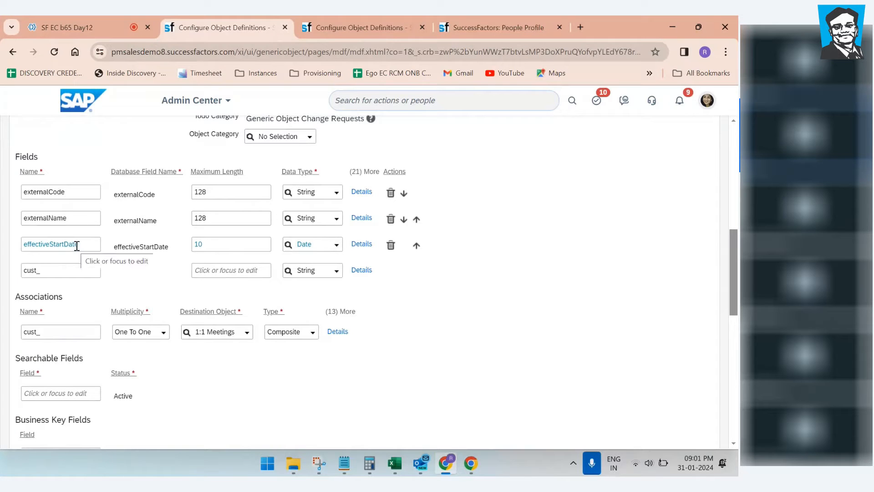
# Step: Review the Company1 block in the notes, then switch to the SF EC b65 Day12 Zoho meeting tab
pyautogui.click(344, 462)
pyautogui.click(306, 279)
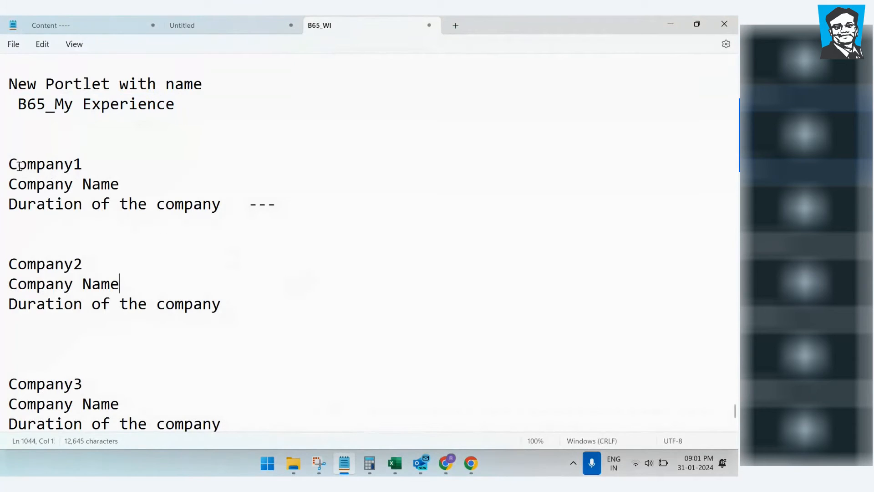
pyautogui.moveTo(18, 164); pyautogui.dragTo(184, 204)
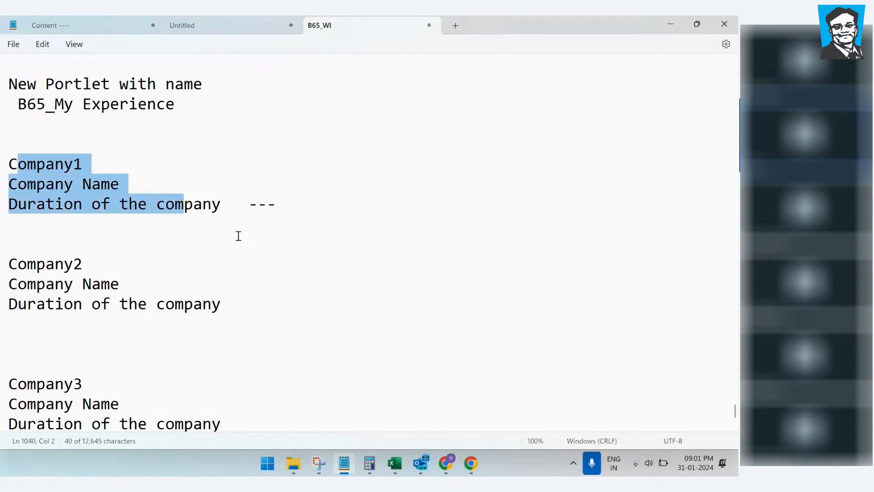
pyautogui.moveTo(446, 463)
pyautogui.click(448, 399)
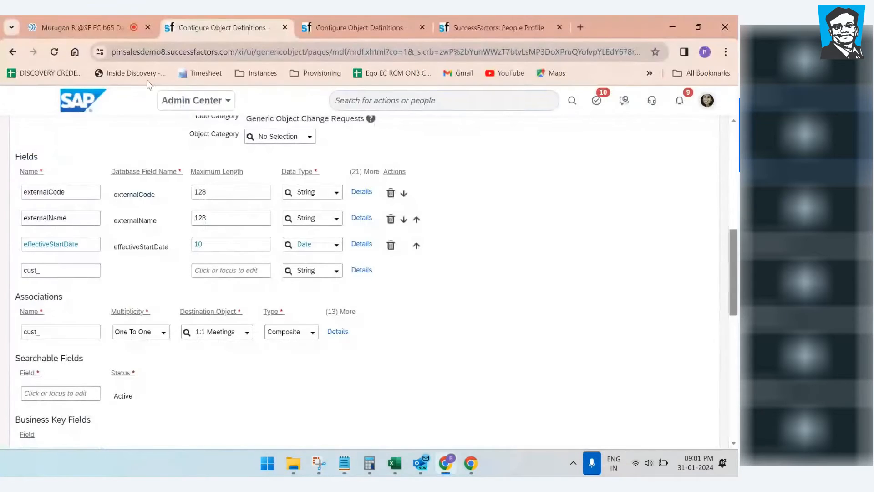
pyautogui.click(95, 20)
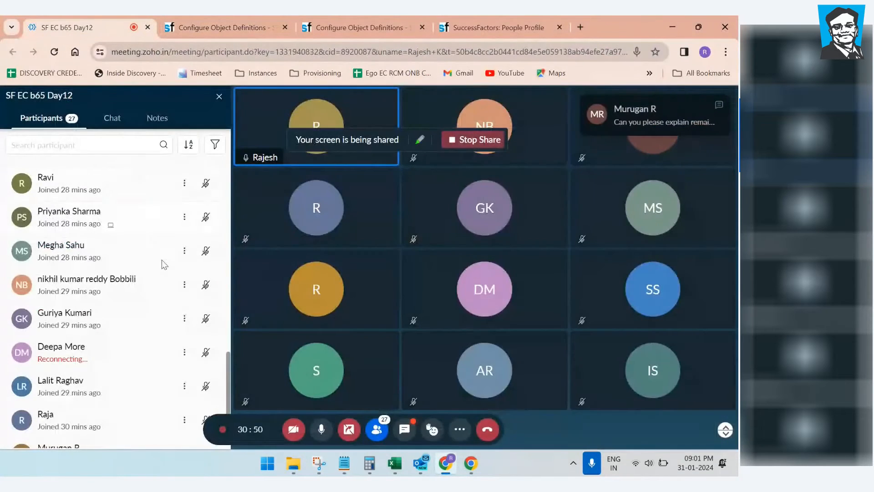
# Step: Read the Zoho Meeting chat question about explaining the remaining two, then return to Configure Object Definitions
pyautogui.click(112, 118)
pyautogui.moveTo(34, 307); pyautogui.dragTo(178, 315)
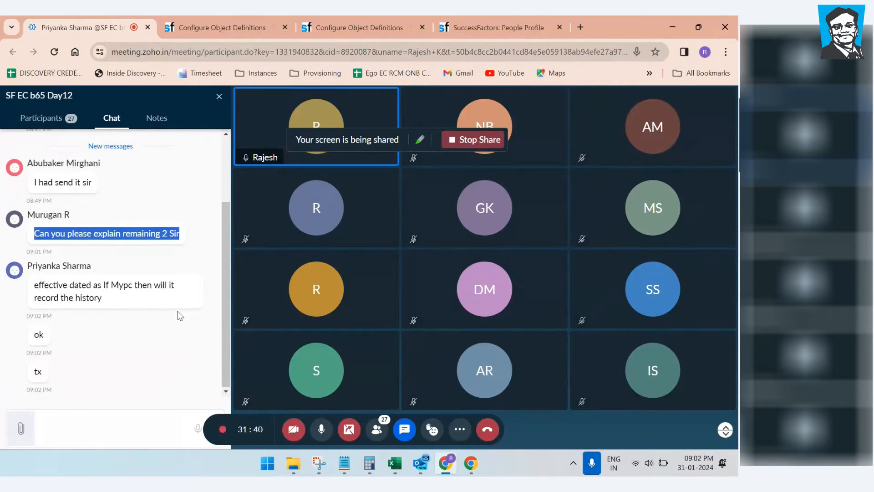
pyautogui.click(214, 28)
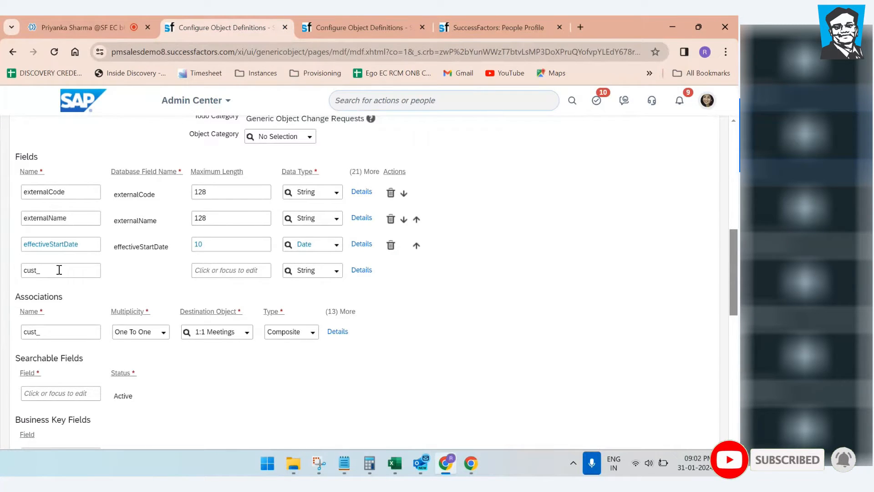
# Step: In Notepad, highlight the Company1, Company2 and Company3 field blocks in turn
pyautogui.hotkey('alt', 'Tab')
pyautogui.moveTo(49, 164); pyautogui.dragTo(119, 212)
pyautogui.moveTo(58, 269); pyautogui.dragTo(130, 320)
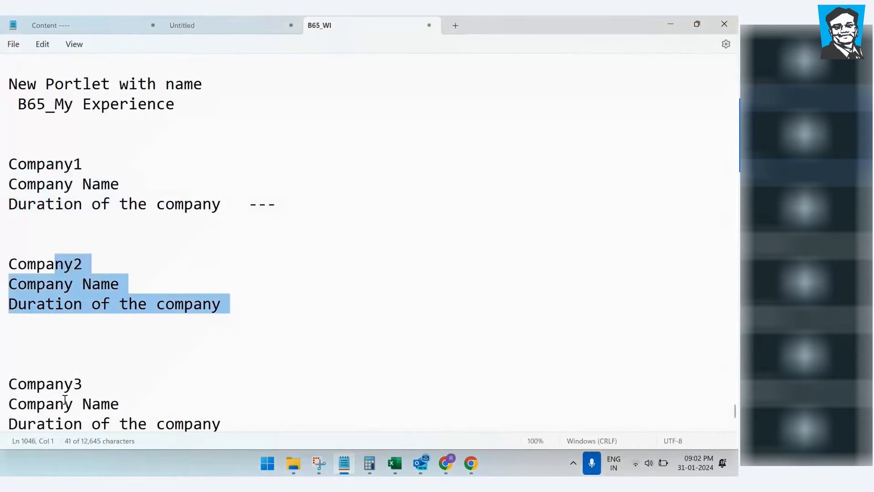
pyautogui.moveTo(55, 384); pyautogui.dragTo(128, 437)
pyautogui.click(318, 324)
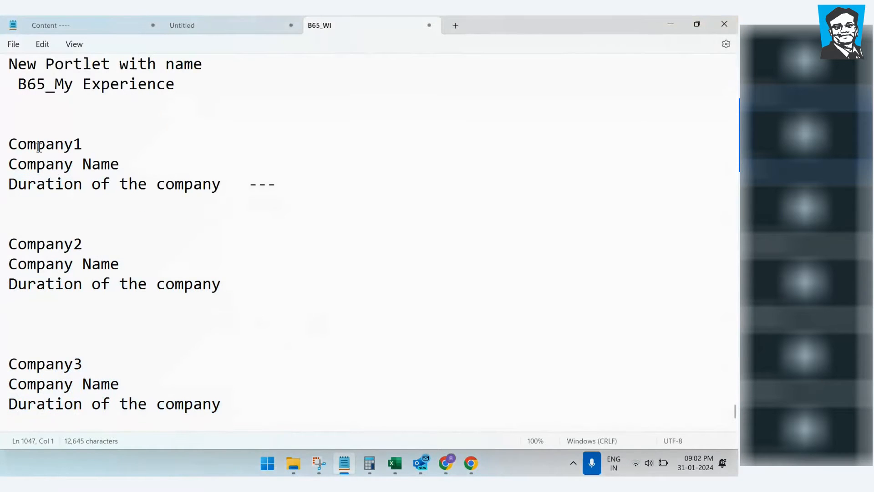
pyautogui.moveTo(38, 145); pyautogui.dragTo(88, 197)
pyautogui.moveTo(68, 244); pyautogui.dragTo(46, 304)
pyautogui.moveTo(55, 365); pyautogui.dragTo(86, 404)
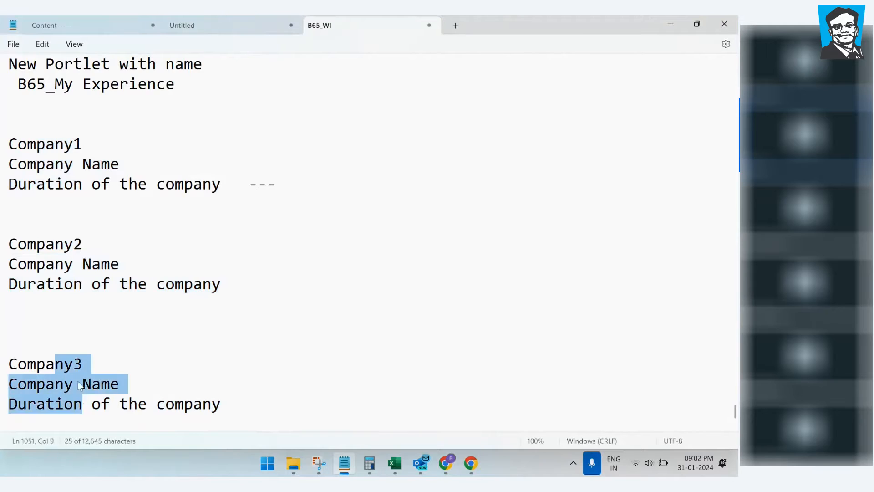
# Step: Re-mark the three Company blocks, then return to SuccessFactors and start naming the blank field row
pyautogui.moveTo(72, 165); pyautogui.dragTo(97, 195)
pyautogui.moveTo(78, 242); pyautogui.dragTo(117, 285)
pyautogui.moveTo(75, 367); pyautogui.dragTo(100, 394)
pyautogui.click(273, 344)
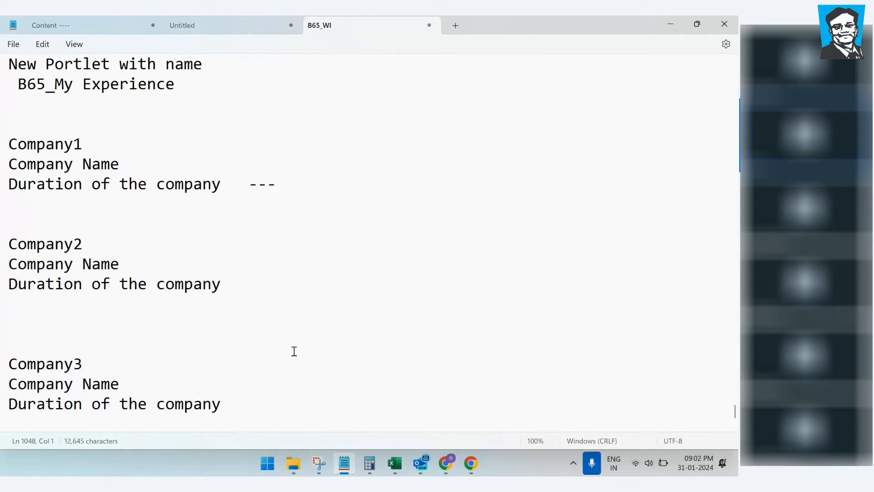
pyautogui.click(672, 26)
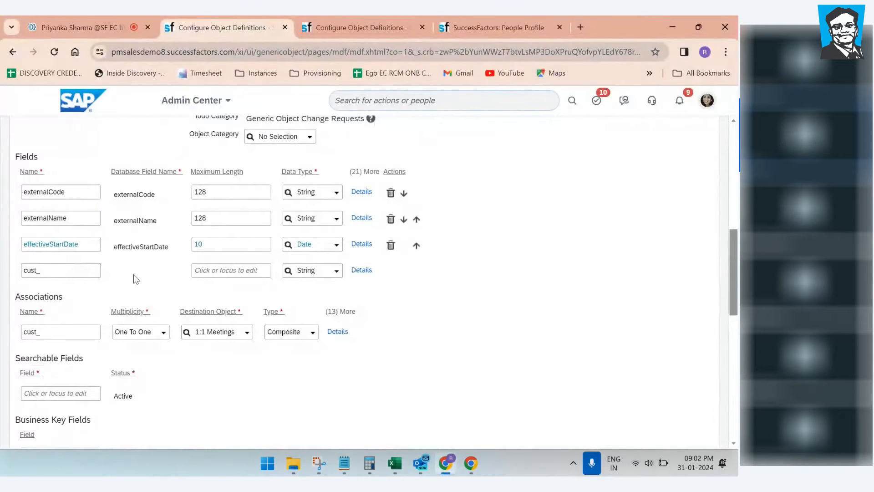
pyautogui.click(69, 272)
# Step: Name the new field Field1, copy the name and paste it into a second field row as Field2
pyautogui.write('Field')
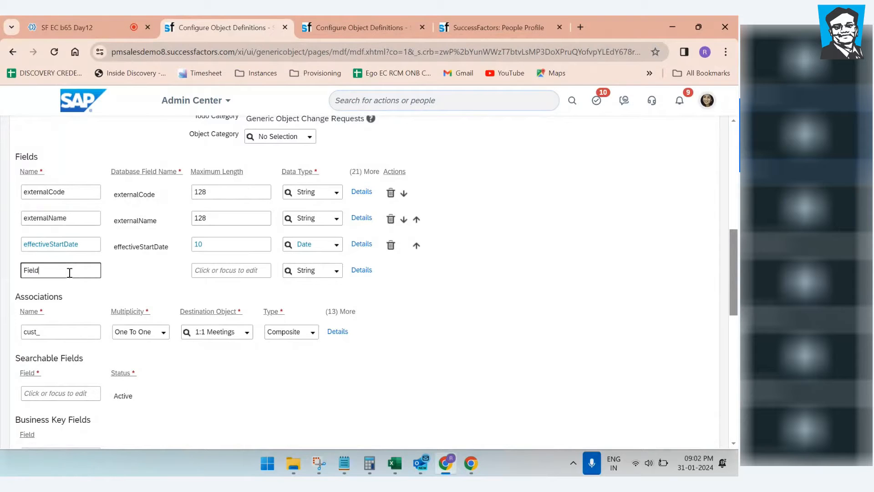
pyautogui.click(148, 286)
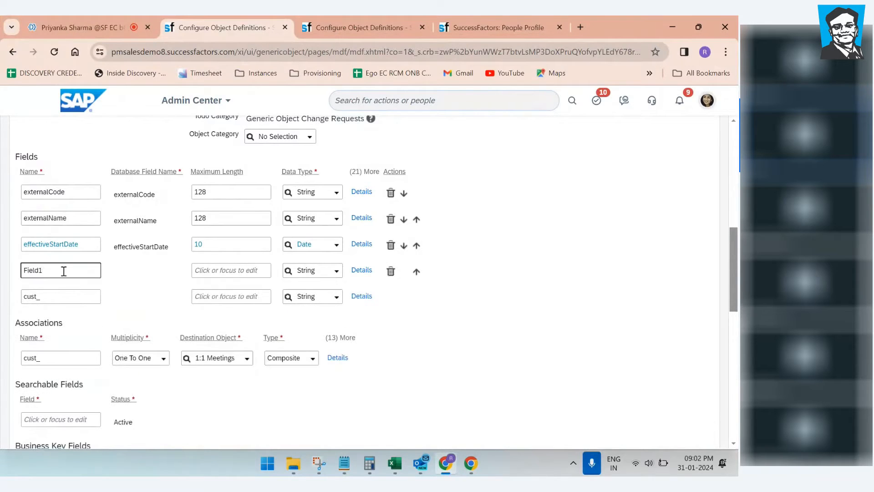
pyautogui.moveTo(51, 270); pyautogui.dragTo(1, 273)
pyautogui.hotkey('ctrl', 'c')
pyautogui.click(53, 299)
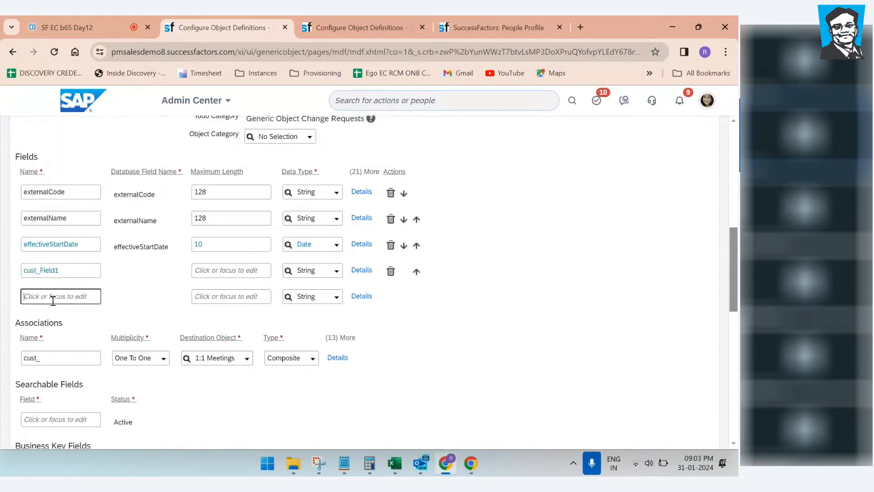
pyautogui.hotkey('ctrl', 'v')
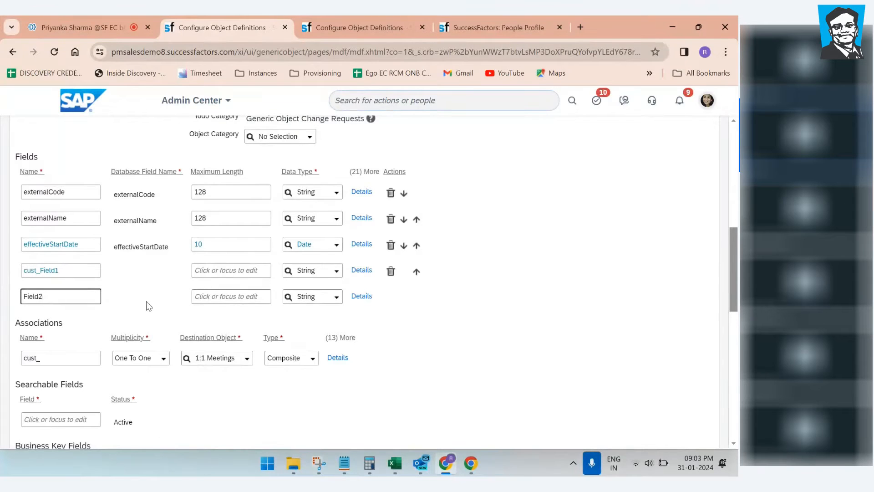
pyautogui.click(145, 301)
# Step: Add fields Field3, Field4 and Field5 by pasting the copied name and changing the number
pyautogui.click(39, 319)
pyautogui.hotkey('ctrl', 'v')
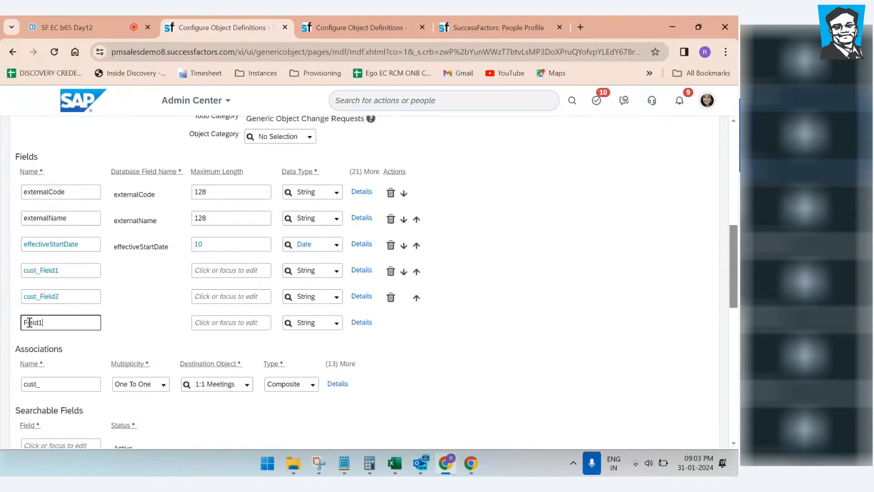
pyautogui.write('3')
pyautogui.click(146, 324)
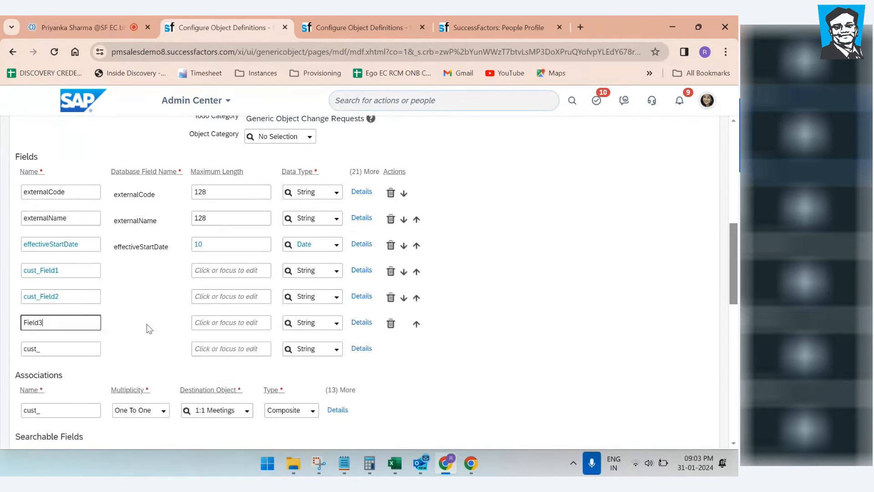
pyautogui.click(64, 348)
pyautogui.hotkey('ctrl', 'v')
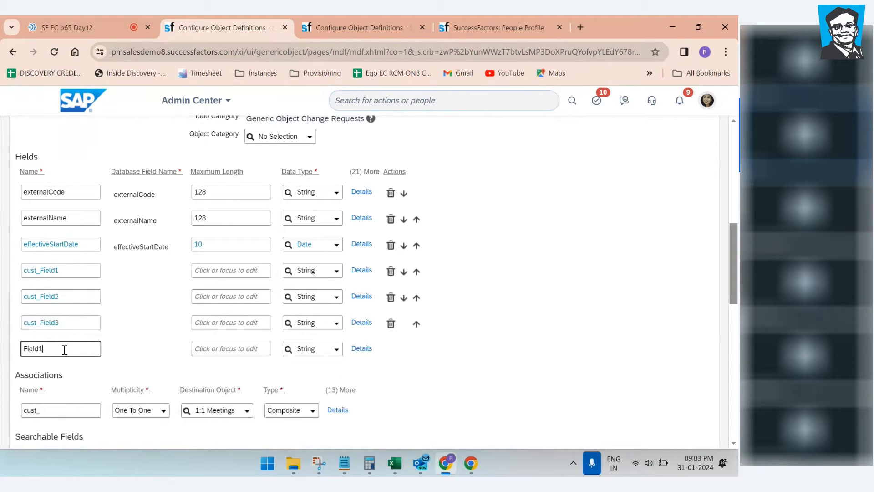
pyautogui.write('4')
pyautogui.click(143, 343)
pyautogui.click(34, 376)
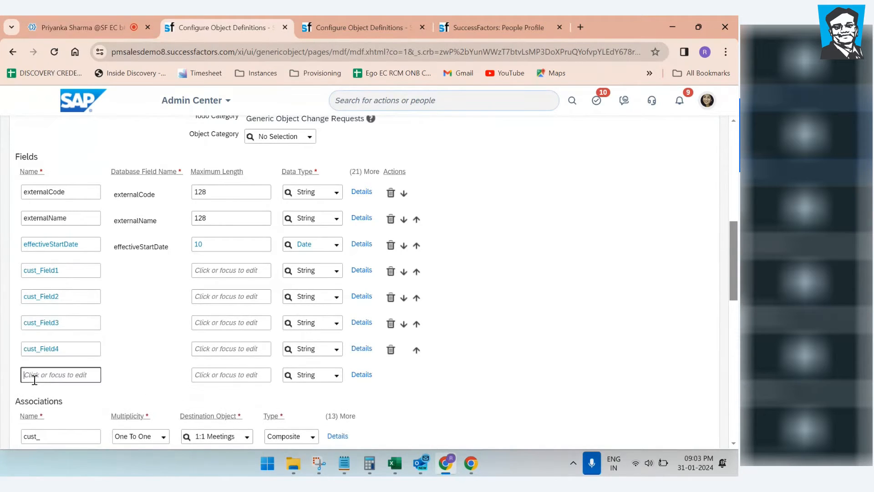
pyautogui.hotkey('ctrl', 'v')
pyautogui.write('5')
pyautogui.click(142, 387)
# Step: Add Field6 the same way, completing String fields cust_Field1 through cust_Field6
pyautogui.click(54, 399)
pyautogui.hotkey('ctrl', 'v')
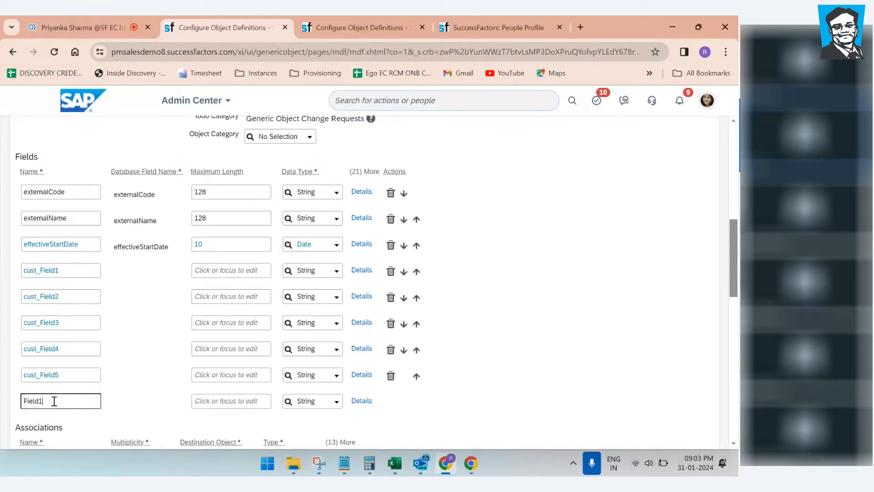
pyautogui.press('BackSpace')
pyautogui.write('6')
pyautogui.click(151, 406)
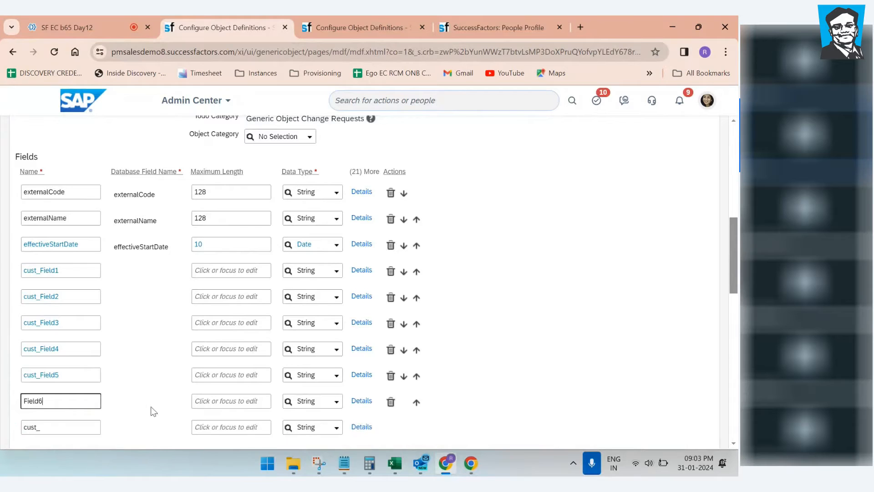
pyautogui.scroll(-2, 130, 403)
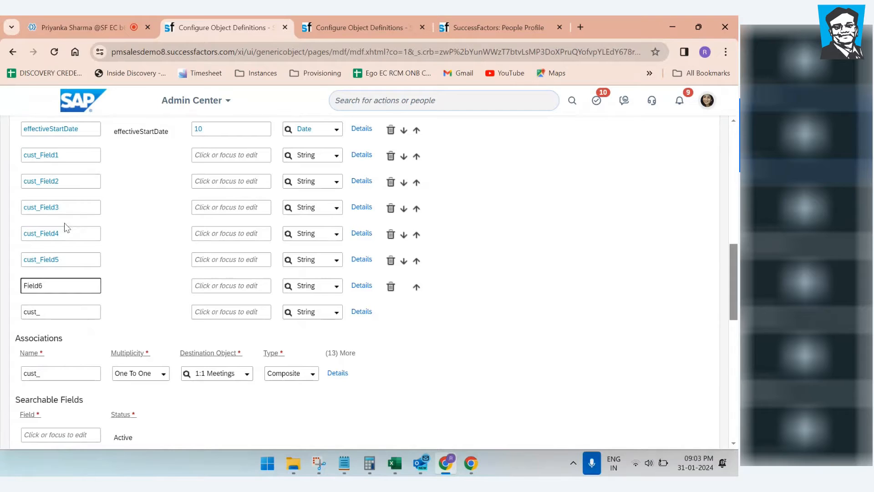
pyautogui.click(123, 280)
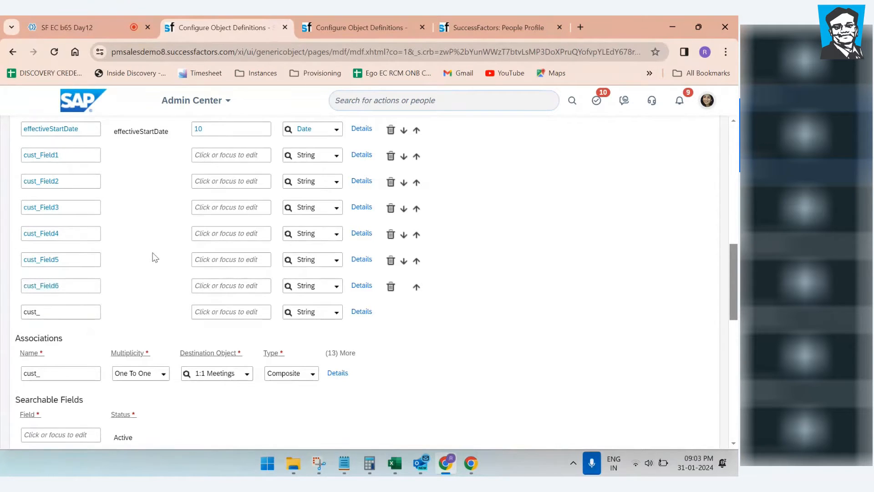
pyautogui.scroll(3, 155, 257)
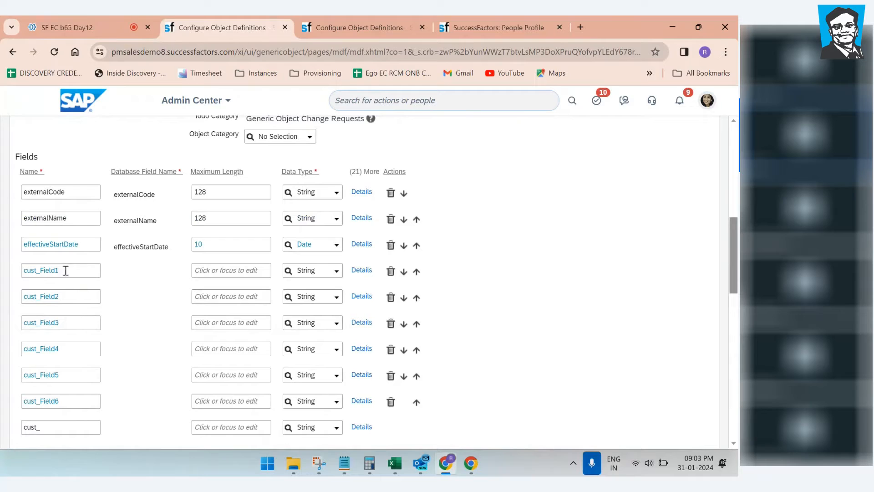
pyautogui.click(199, 270)
pyautogui.click(344, 463)
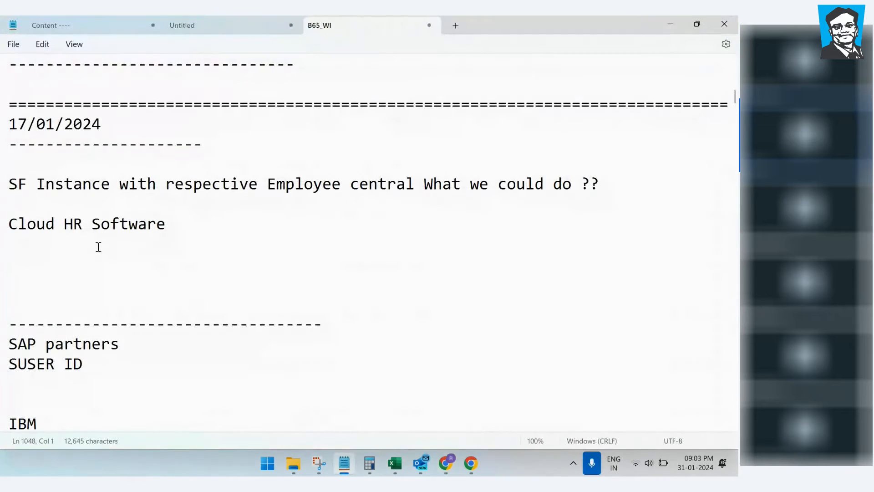
# Step: Delete the trailing numbers from the Company3 and Company2 headings in the notes
pyautogui.scroll(-1, 147, 324)
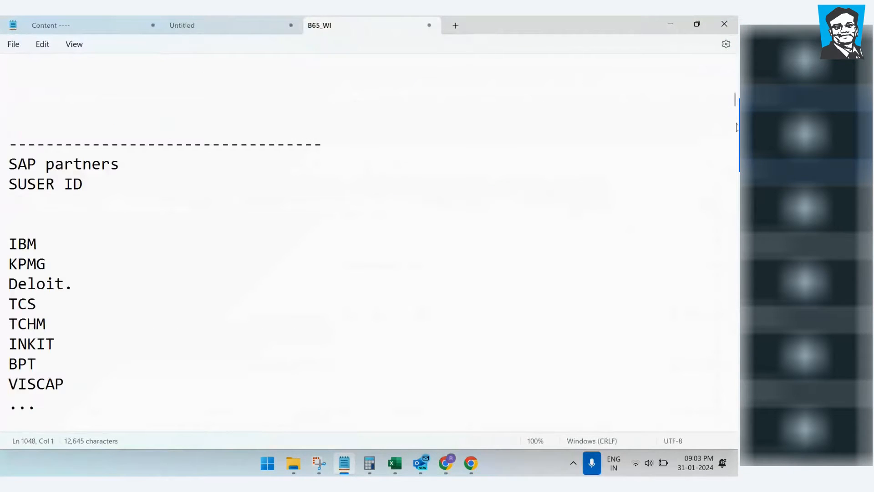
pyautogui.moveTo(734, 97); pyautogui.dragTo(738, 424)
pyautogui.click(85, 143)
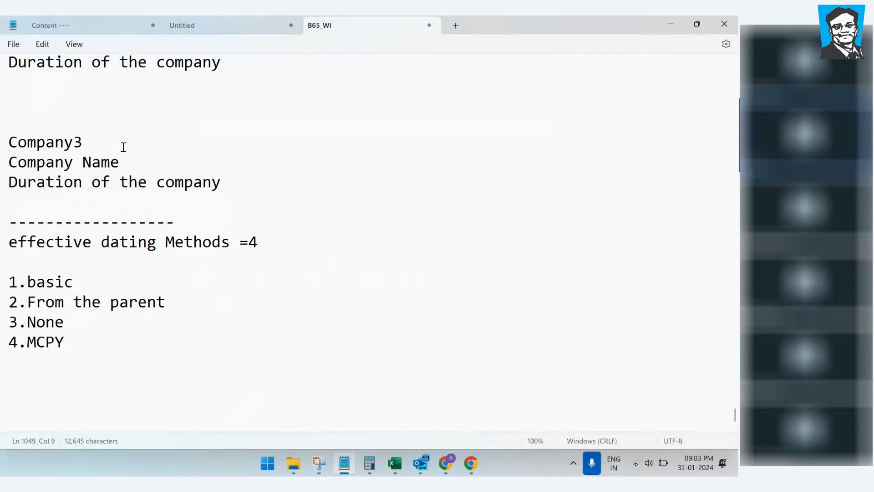
pyautogui.scroll(1, 121, 150)
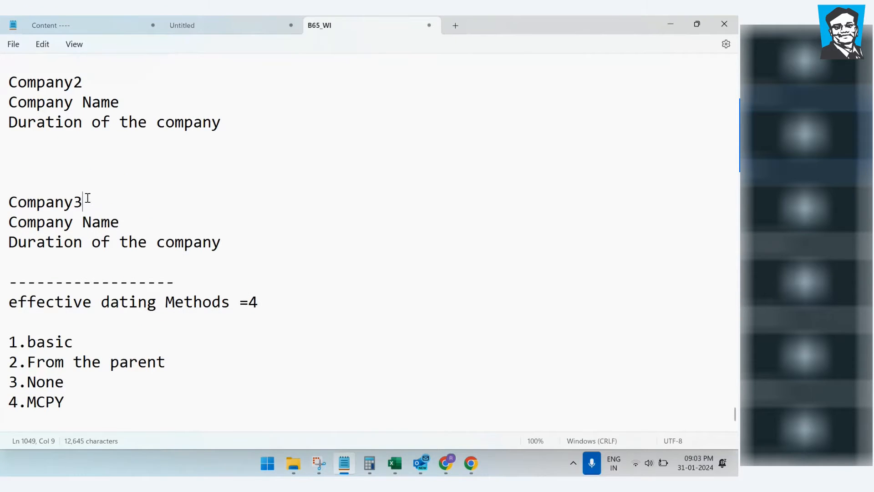
pyautogui.press('BackSpace')
pyautogui.scroll(2, 116, 189)
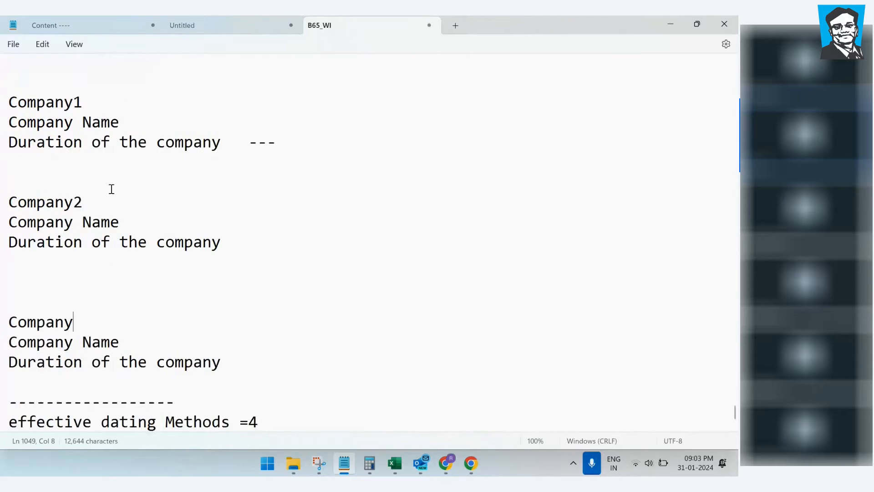
pyautogui.press('BackSpace')
pyautogui.moveTo(130, 221); pyautogui.dragTo(37, 202)
pyautogui.click(74, 201)
# Step: Remove the Company heading lines from all three company blocks
pyautogui.click(92, 100)
pyautogui.press('BackSpace')
pyautogui.press('BackSpace')
pyautogui.press('BackSpace')
pyautogui.press('BackSpace')
pyautogui.press('BackSpace')
pyautogui.press('BackSpace')
pyautogui.press('BackSpace')
pyautogui.press('BackSpace')
pyautogui.press('BackSpace')
pyautogui.press('BackSpace')
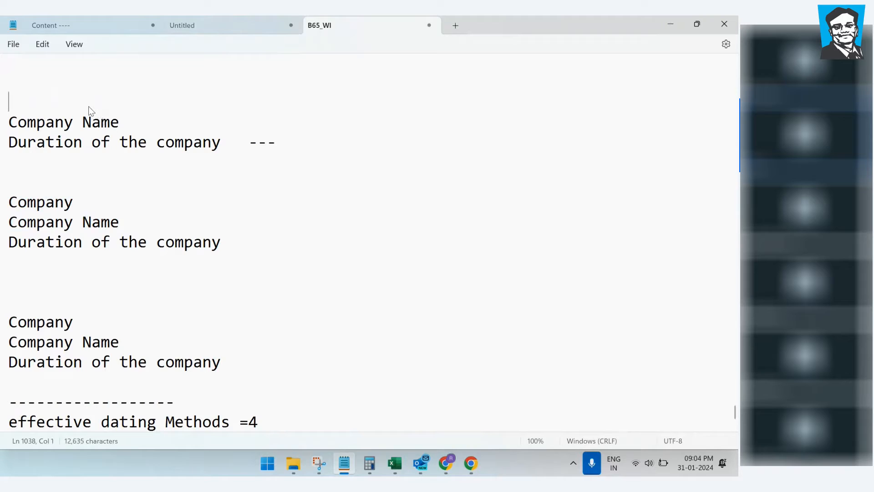
pyautogui.click(79, 180)
pyautogui.press('BackSpace')
pyautogui.press('BackSpace')
pyautogui.press('BackSpace')
pyautogui.press('BackSpace')
pyautogui.press('BackSpace')
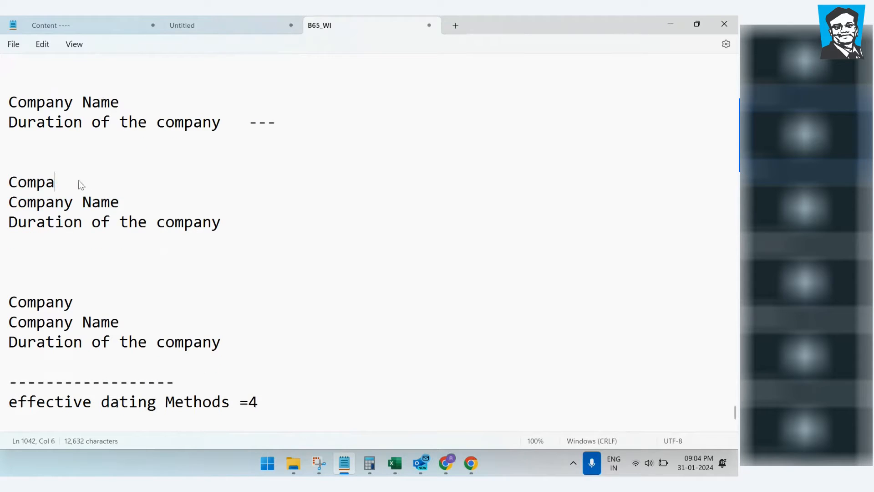
pyautogui.press('BackSpace')
pyautogui.press('BackSpace')
pyautogui.click(79, 301)
pyautogui.press('BackSpace')
pyautogui.press('BackSpace')
pyautogui.press('BackSpace')
pyautogui.press('BackSpace')
pyautogui.press('BackSpace')
pyautogui.press('BackSpace')
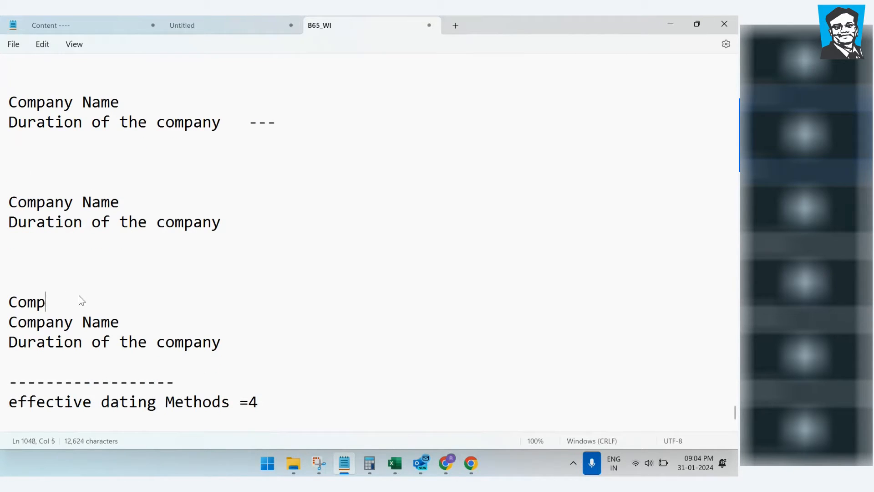
pyautogui.press('BackSpace')
# Step: Add a 'Designation' line under each block's Duration of the company line
pyautogui.click(305, 125)
pyautogui.press('Return')
pyautogui.write('Design')
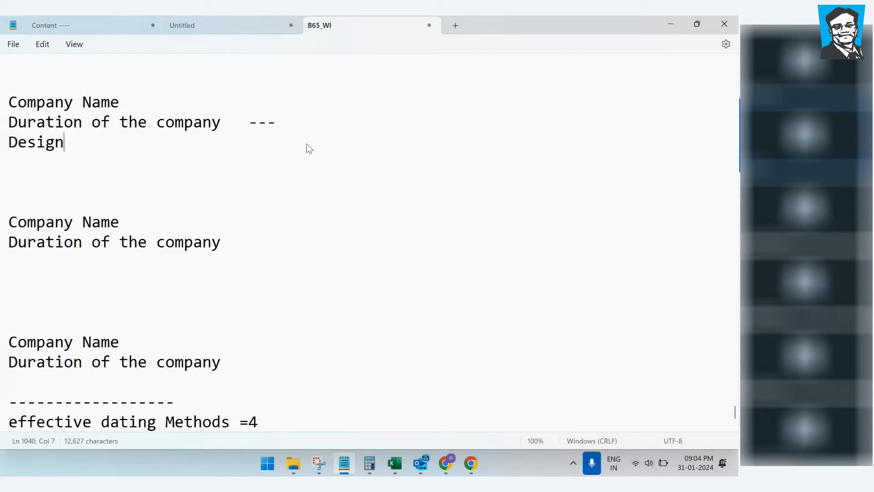
pyautogui.write('ation')
pyautogui.moveTo(307, 143); pyautogui.dragTo(0, 148)
pyautogui.hotkey('ctrl', 'c')
pyautogui.click(29, 257)
pyautogui.hotkey('ctrl', 'v')
pyautogui.click(28, 379)
pyautogui.hotkey('ctrl', 'v')
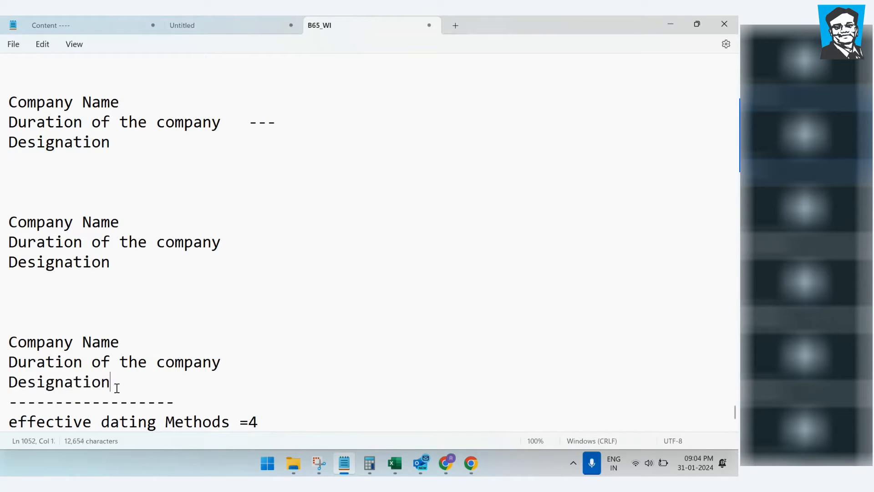
pyautogui.press('Return')
pyautogui.press('Return')
pyautogui.press('Return')
pyautogui.press('Return')
pyautogui.press('Return')
pyautogui.scroll(2, 176, 316)
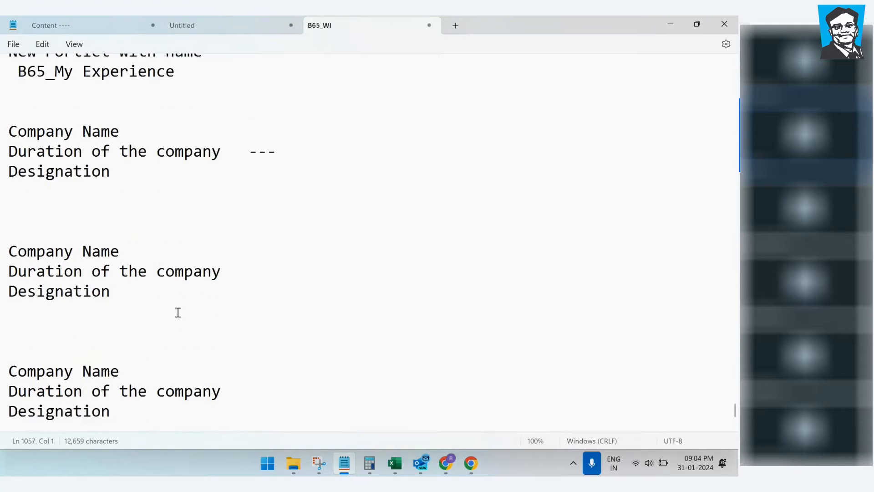
pyautogui.moveTo(46, 144); pyautogui.dragTo(111, 293)
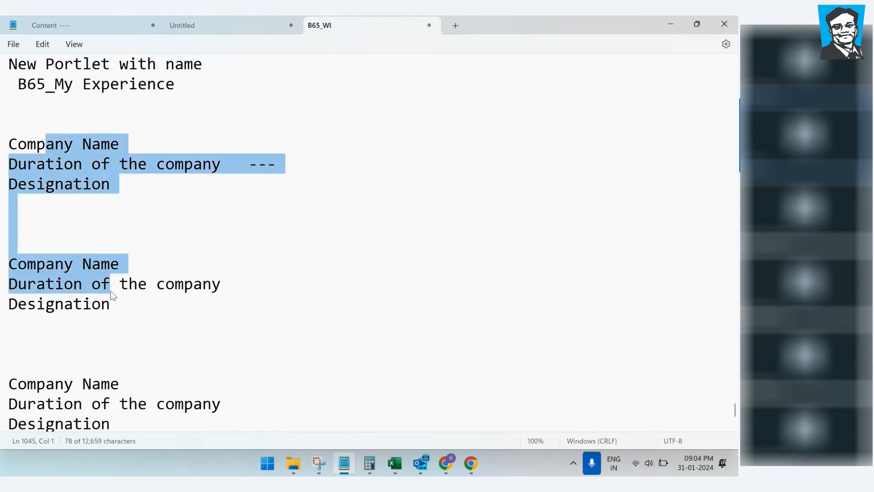
pyautogui.click(100, 165)
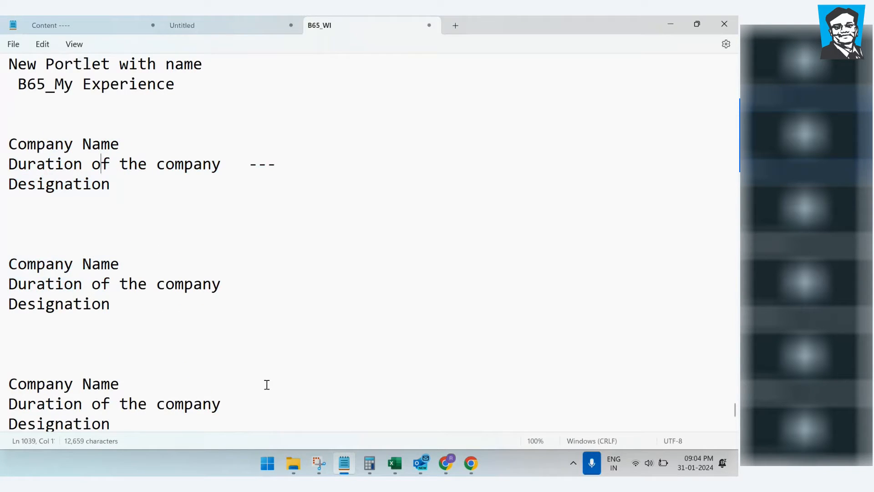
# Step: Open cust_Field1's details and set its Maximum Length to 50
pyautogui.moveTo(446, 468)
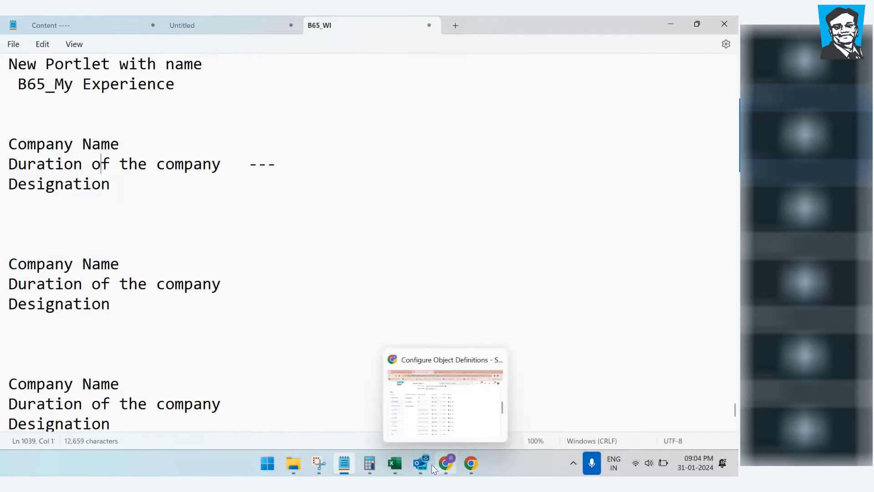
pyautogui.click(456, 411)
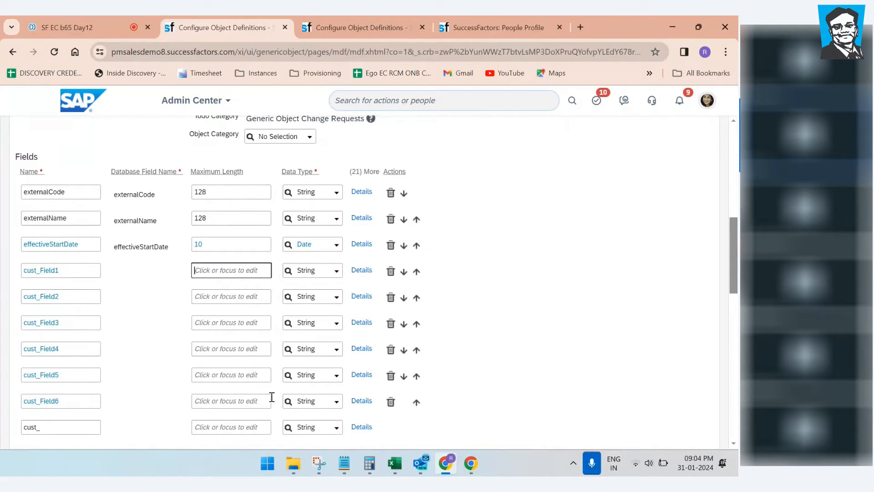
pyautogui.click(362, 271)
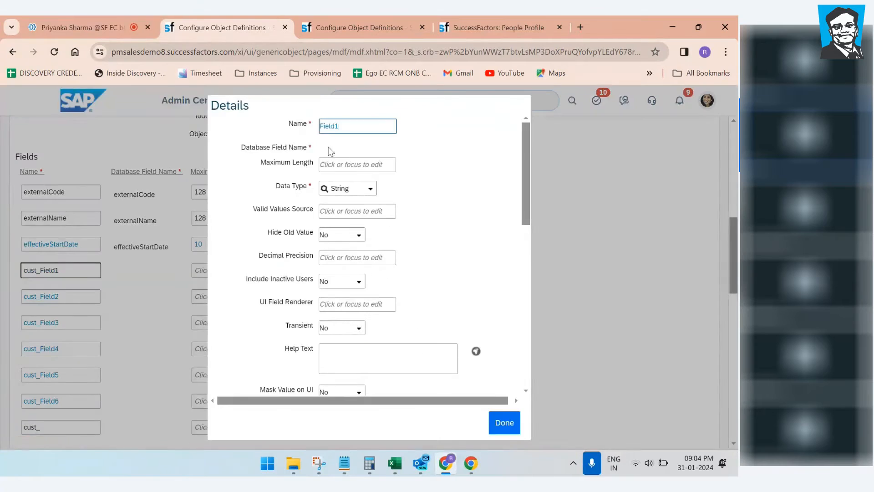
pyautogui.click(347, 167)
pyautogui.write('50')
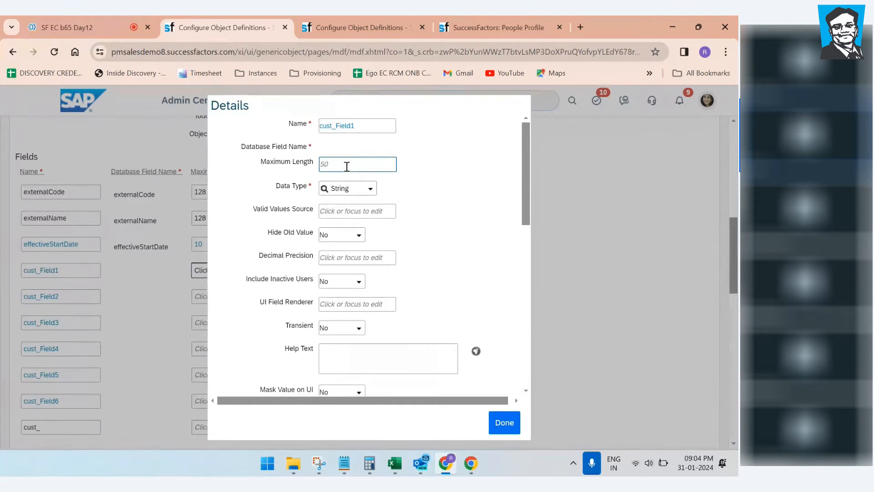
pyautogui.click(453, 179)
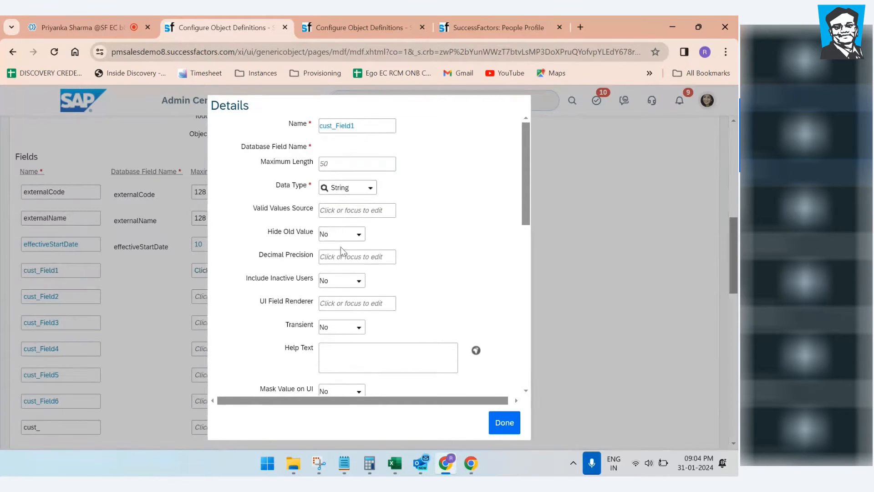
# Step: Give cust_Field1 the label 'Company Name1', copied from the notes, and click Done
pyautogui.scroll(-5, 365, 275)
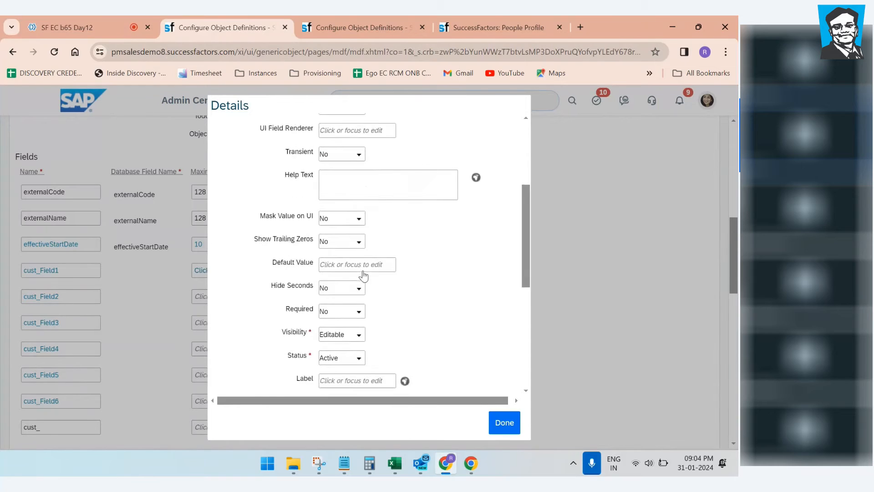
pyautogui.click(336, 323)
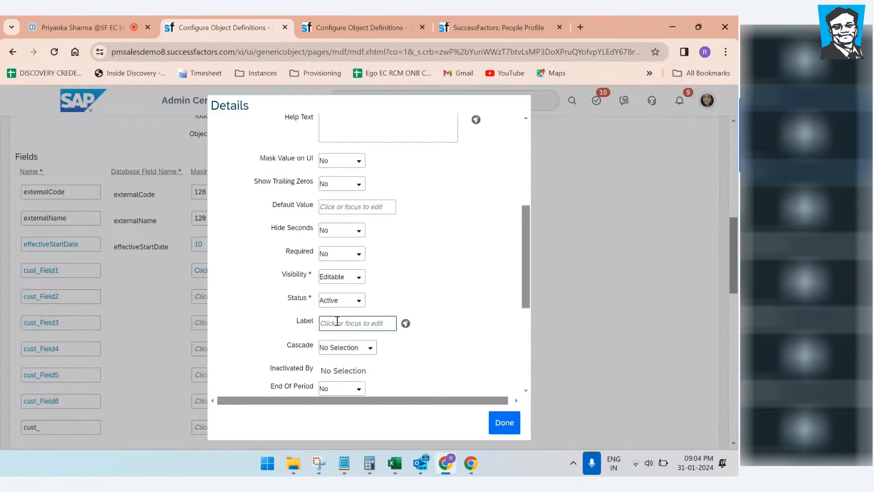
pyautogui.click(344, 463)
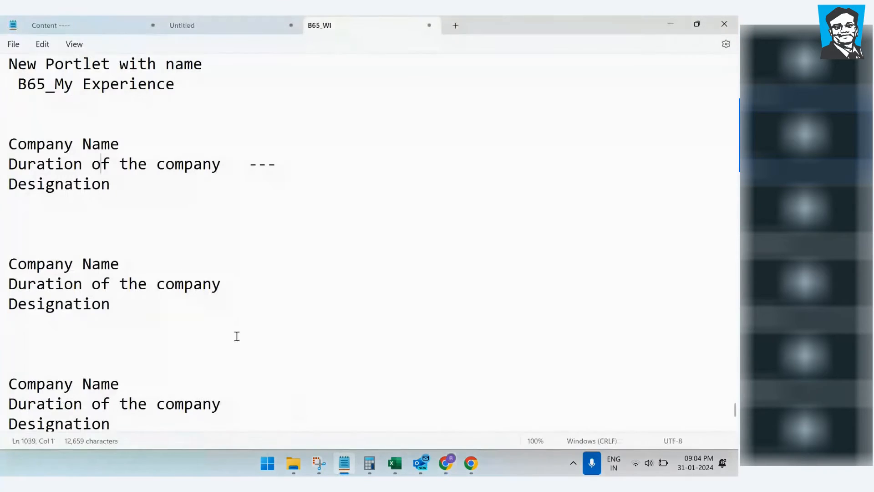
pyautogui.moveTo(121, 261); pyautogui.dragTo(0, 261)
pyautogui.hotkey('ctrl', 'c')
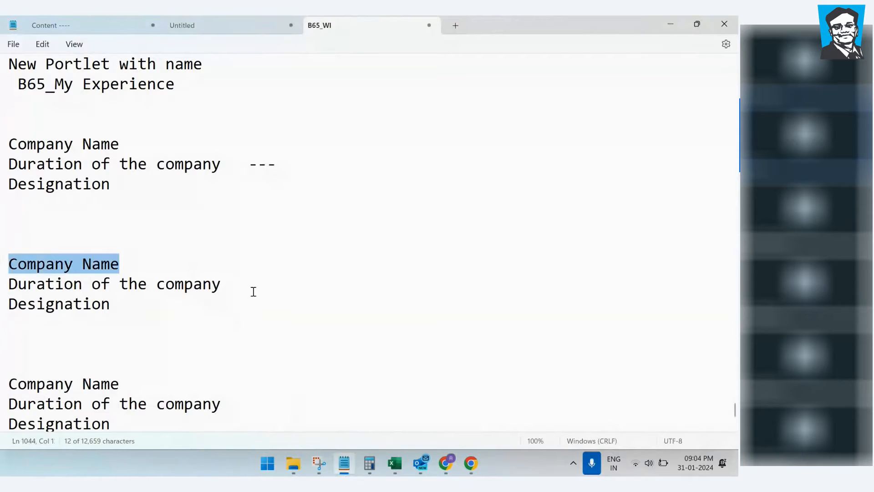
pyautogui.click(446, 463)
pyautogui.click(334, 325)
pyautogui.hotkey('ctrl', 'v')
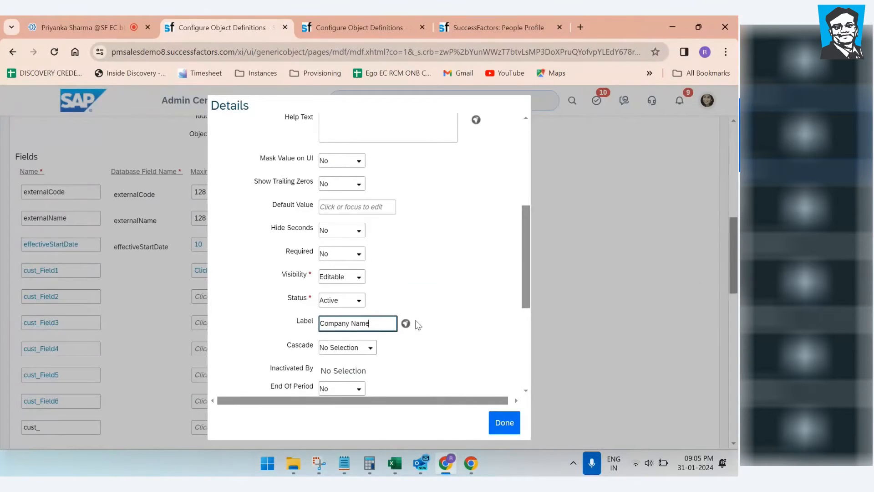
pyautogui.click(461, 314)
pyautogui.click(369, 323)
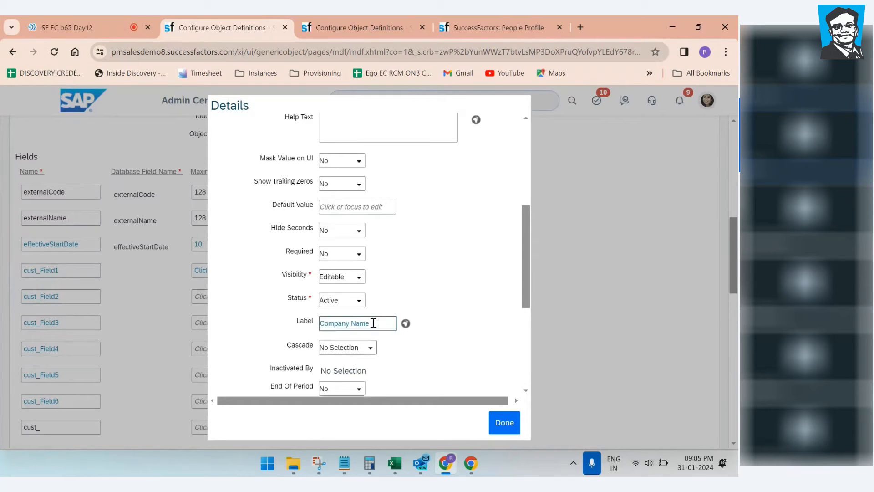
pyautogui.write('1')
pyautogui.click(473, 318)
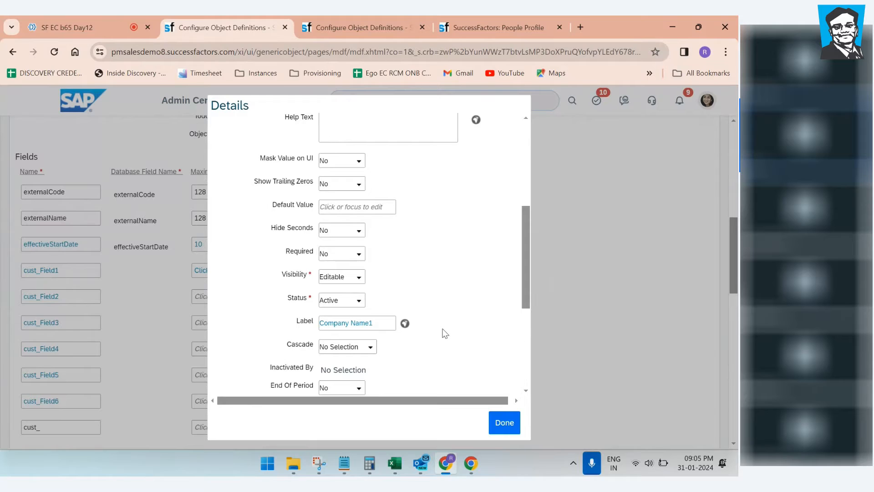
pyautogui.scroll(-1, 396, 347)
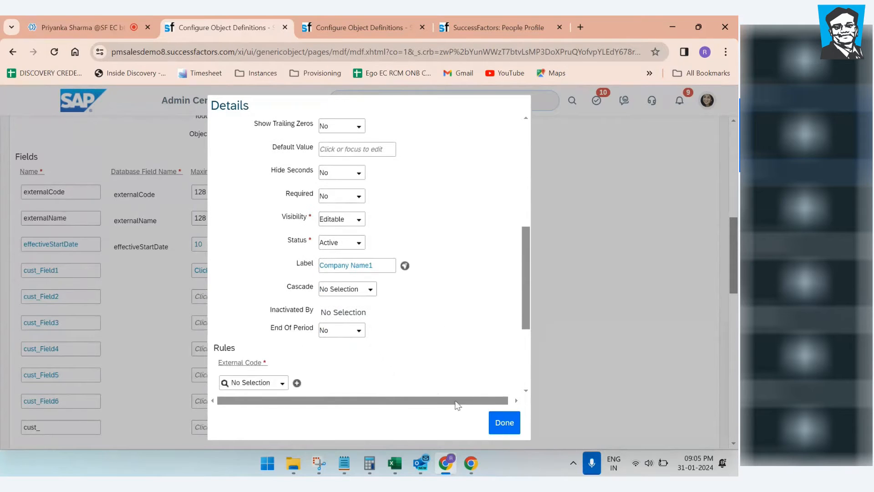
pyautogui.click(503, 422)
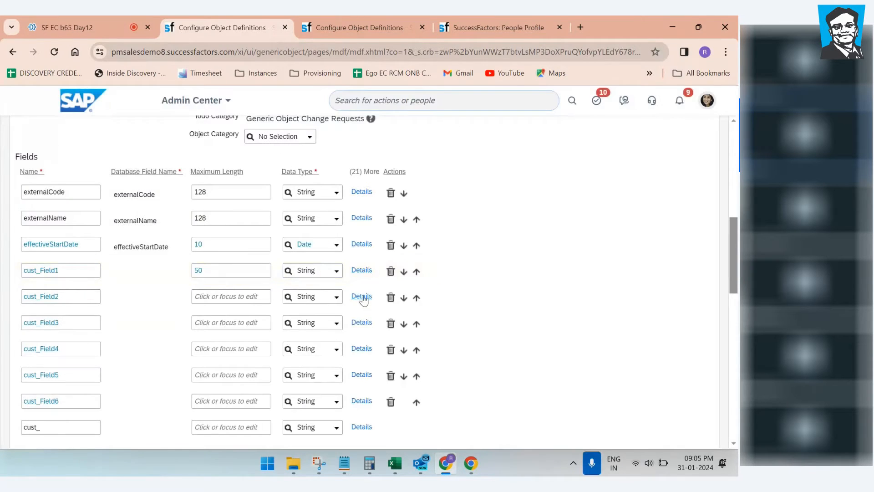
# Step: Label cust_Field2 'Duration of the company', copying the text from the notes
pyautogui.click(359, 300)
pyautogui.hotkey('alt', 'Tab')
pyautogui.moveTo(237, 289); pyautogui.dragTo(35, 296)
pyautogui.hotkey('ctrl', 'c')
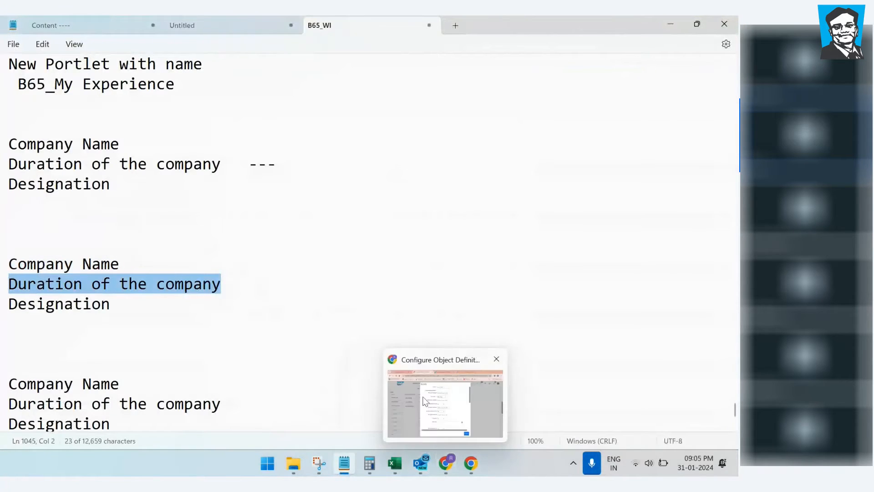
pyautogui.click(446, 463)
pyautogui.scroll(-5, 339, 363)
pyautogui.click(331, 323)
pyautogui.hotkey('ctrl', 'v')
pyautogui.write('2')
pyautogui.press('BackSpace')
pyautogui.click(472, 278)
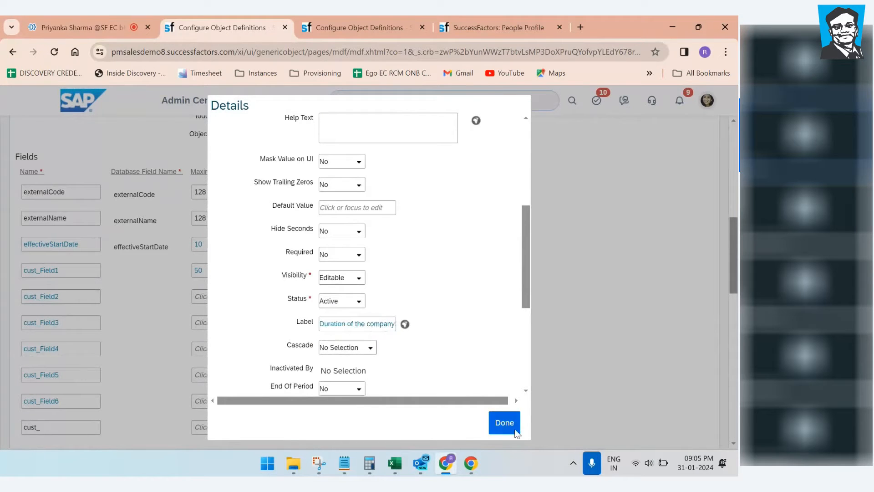
pyautogui.click(504, 422)
# Step: Label cust_Field3 'Designation1' using the word copied from the notes
pyautogui.click(358, 326)
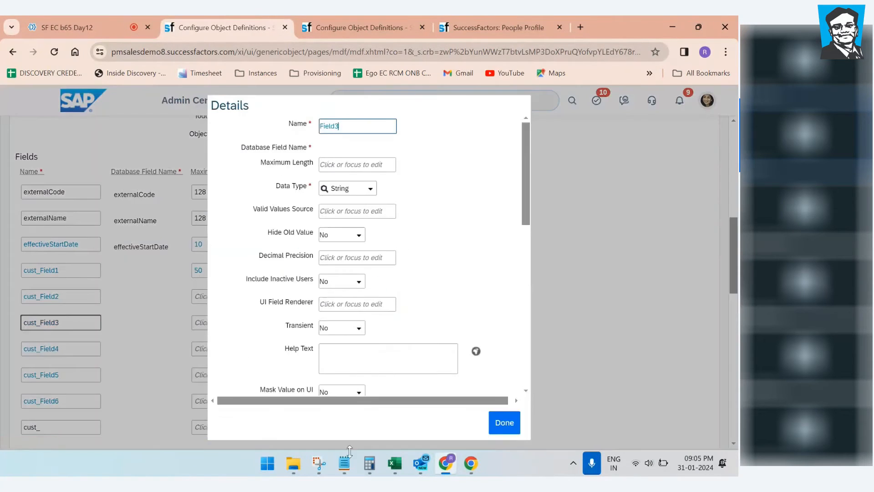
pyautogui.click(346, 463)
pyautogui.moveTo(114, 308); pyautogui.dragTo(2, 313)
pyautogui.hotkey('ctrl', 'c')
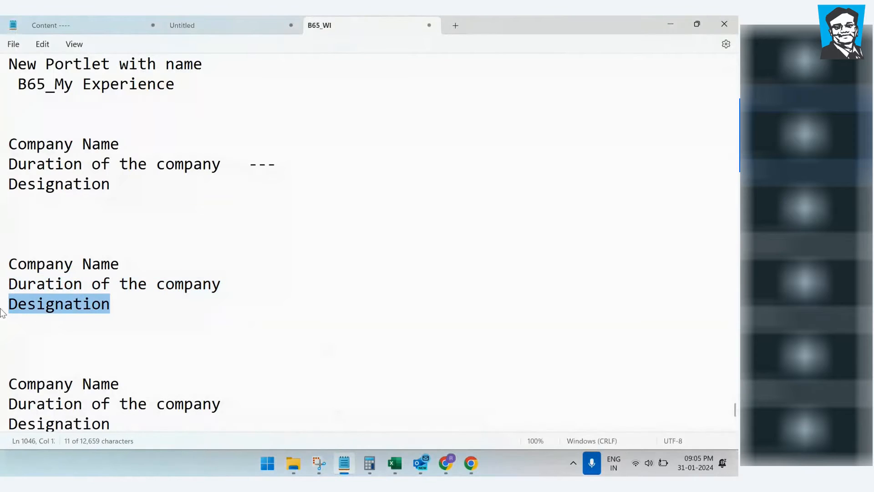
pyautogui.click(671, 23)
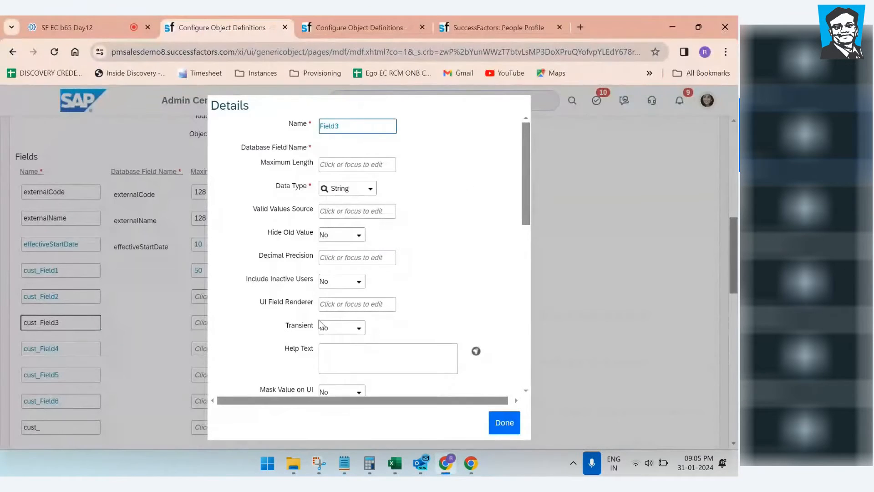
pyautogui.scroll(-4, 335, 326)
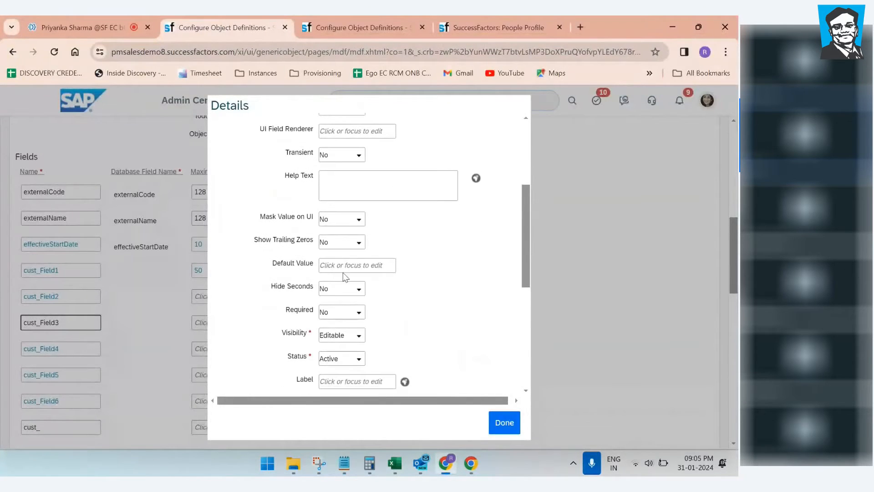
pyautogui.scroll(-3, 344, 277)
pyautogui.click(339, 329)
pyautogui.hotkey('ctrl', 'v')
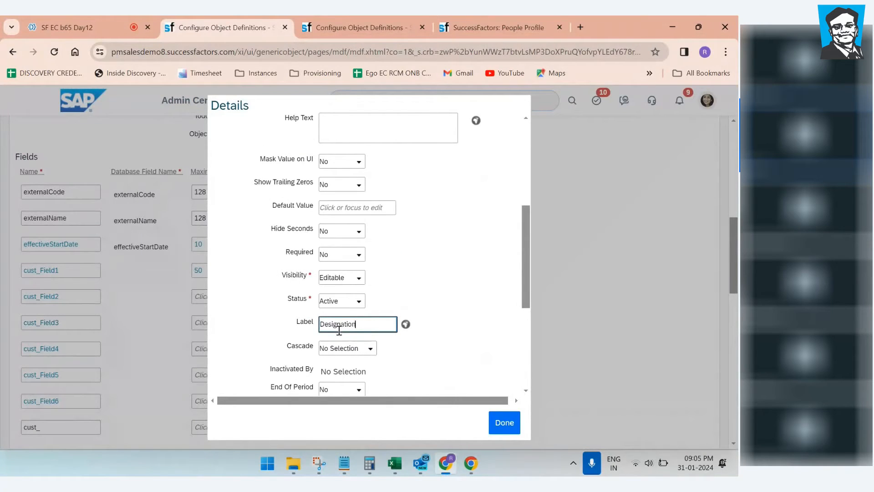
pyautogui.write('1')
pyautogui.click(462, 295)
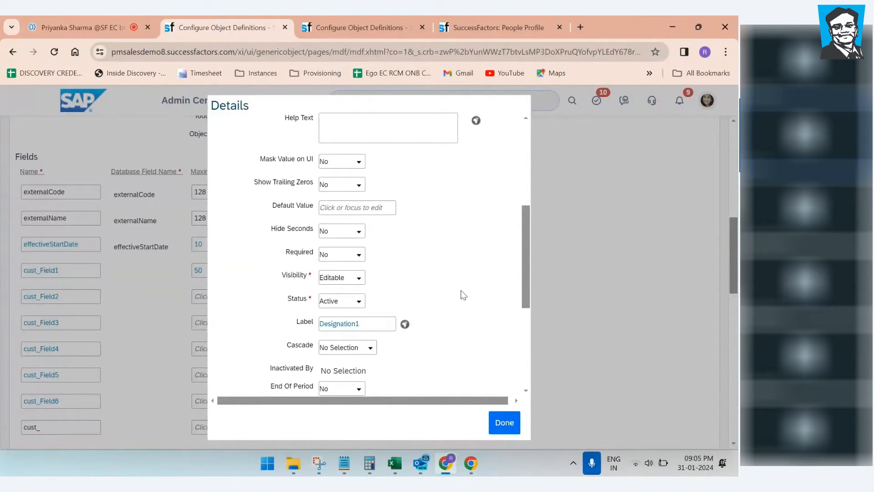
pyautogui.scroll(-3, 459, 317)
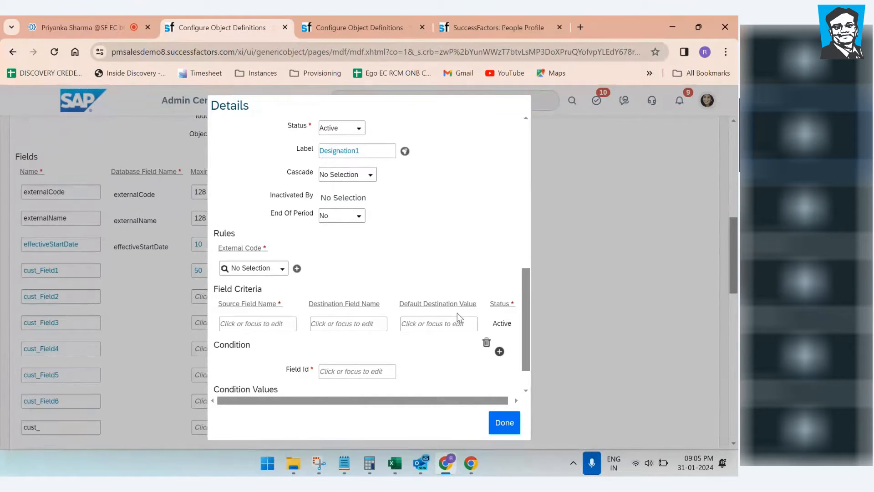
pyautogui.click(498, 424)
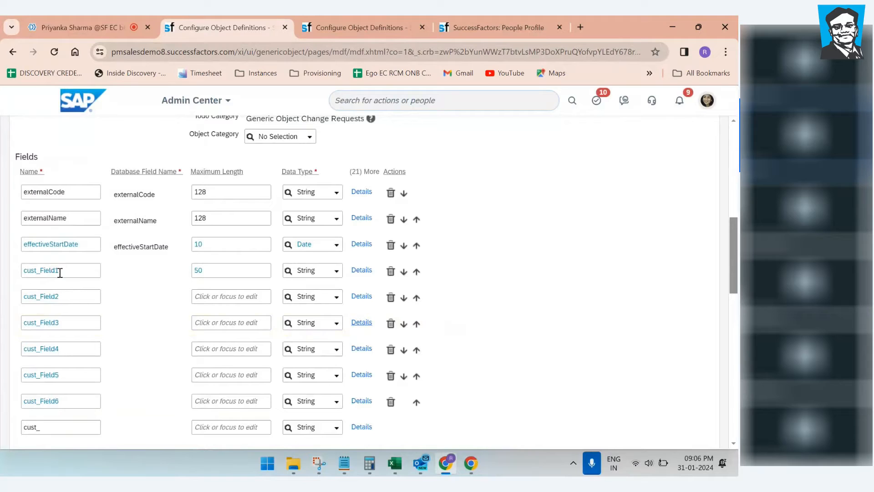
# Step: Label cust_Field4 'Company Name', pasted from the notes
pyautogui.click(362, 348)
pyautogui.scroll(-6, 460, 289)
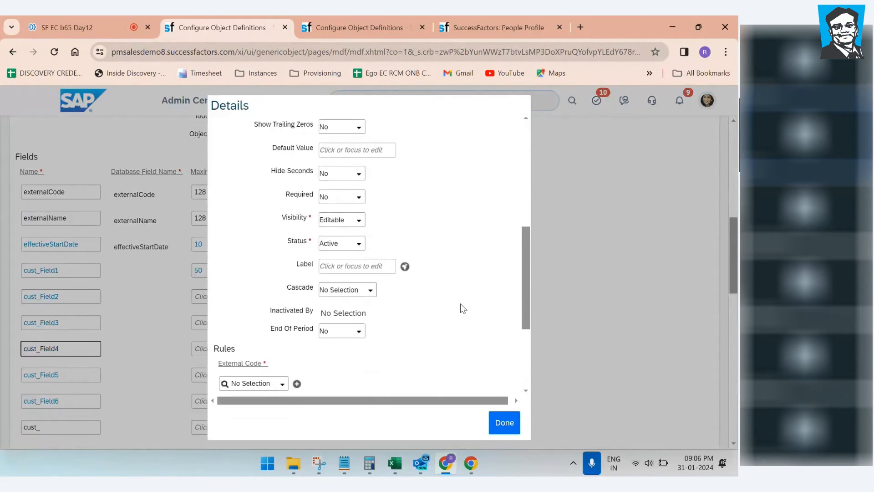
pyautogui.click(348, 466)
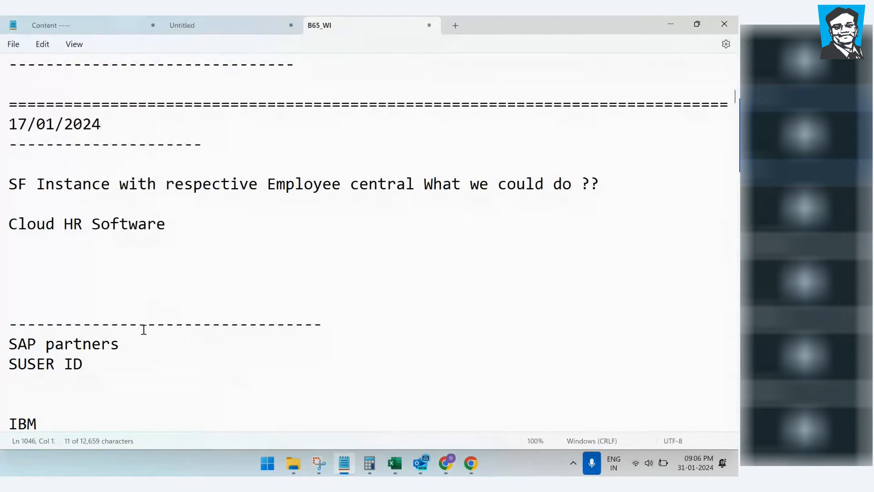
pyautogui.scroll(-4, 143, 329)
pyautogui.moveTo(736, 119); pyautogui.dragTo(738, 449)
pyautogui.scroll(2, 17, 267)
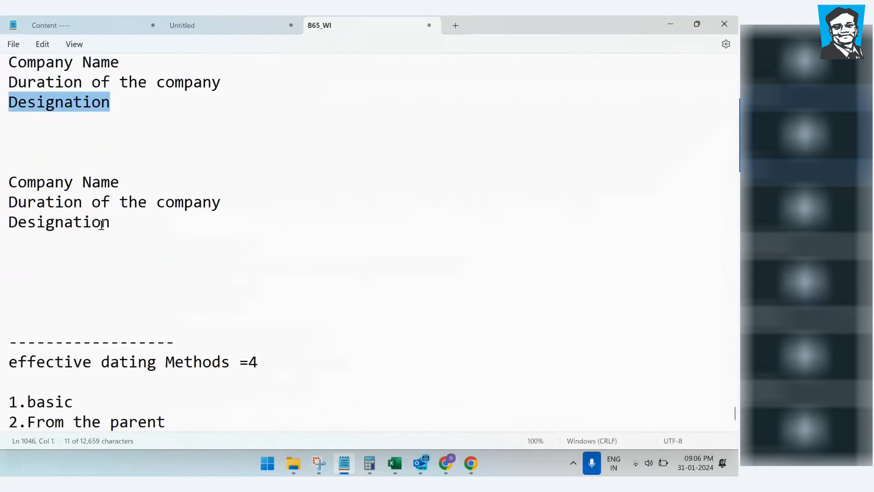
pyautogui.moveTo(120, 182); pyautogui.dragTo(5, 199)
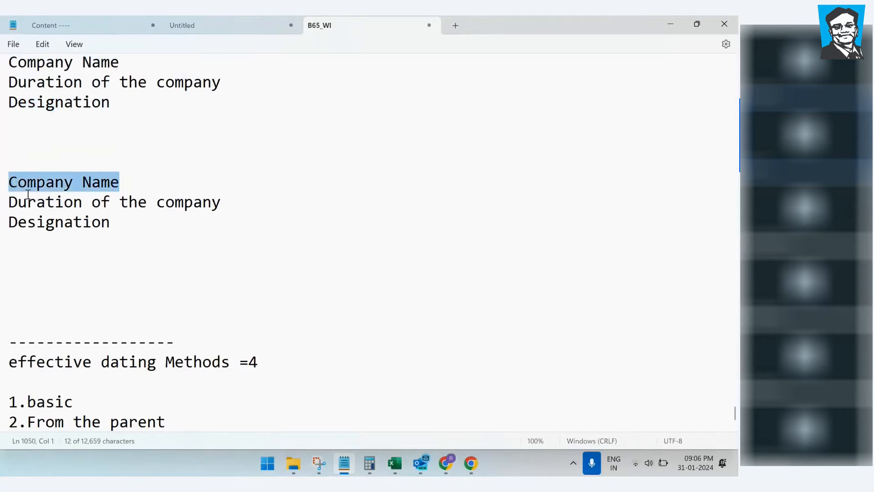
pyautogui.click(445, 469)
pyautogui.click(332, 267)
pyautogui.write('Company Name')
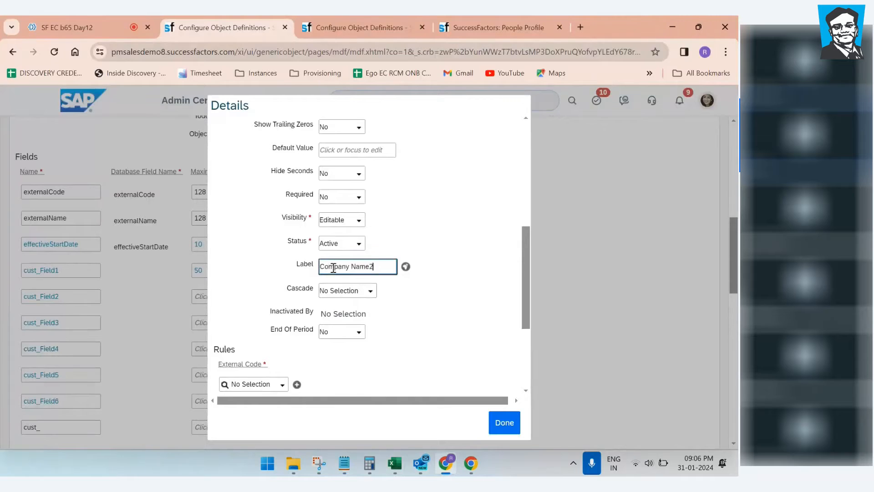
pyautogui.click(503, 422)
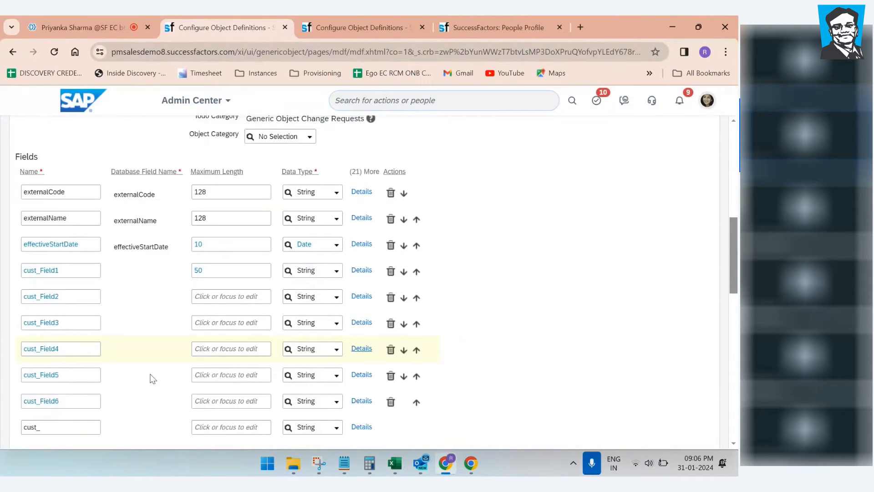
# Step: Label cust_Field5 'Duration of the company2', pasted from the notes
pyautogui.click(361, 374)
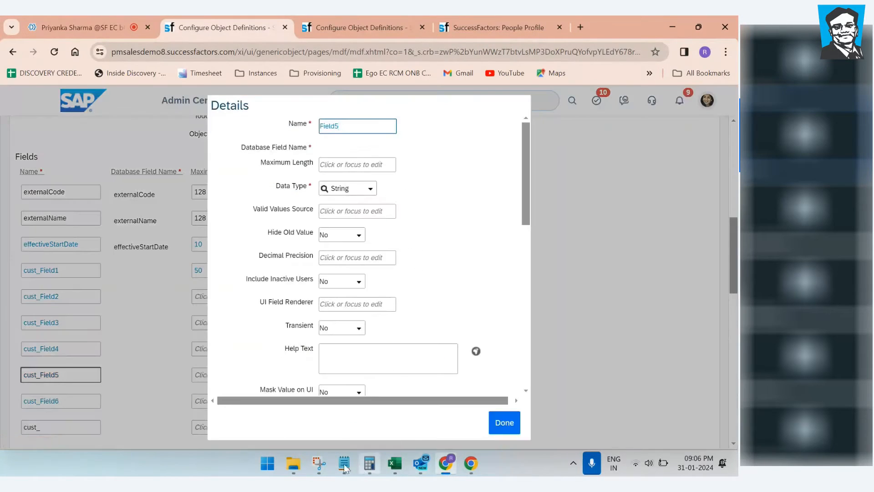
pyautogui.click(343, 463)
pyautogui.moveTo(222, 203); pyautogui.dragTo(1, 207)
pyautogui.hotkey('ctrl', 'c')
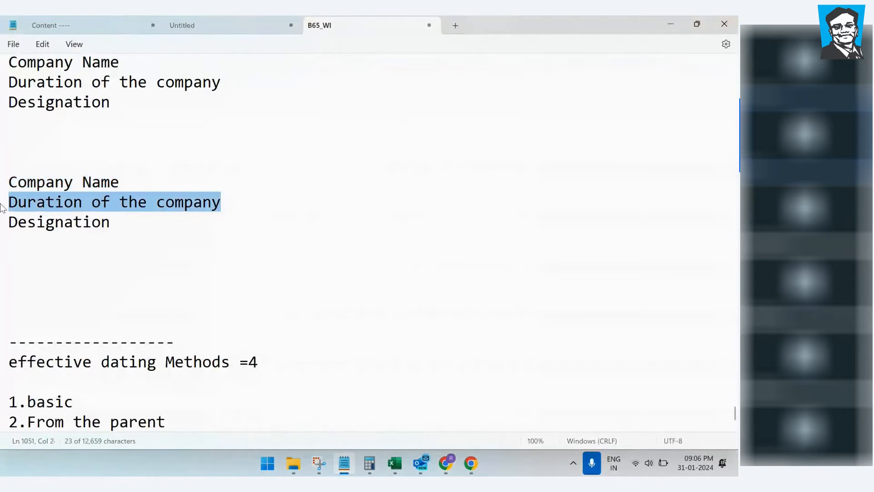
pyautogui.click(446, 463)
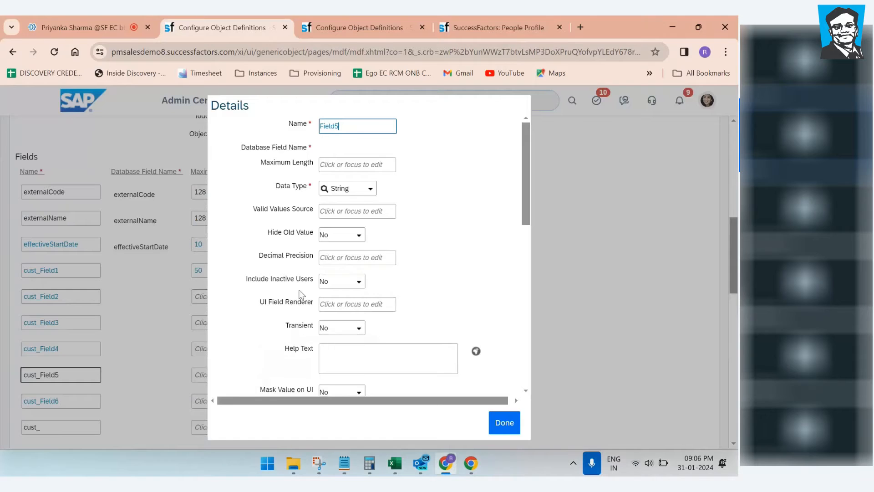
pyautogui.scroll(-1, 350, 371)
pyautogui.scroll(-2, 336, 383)
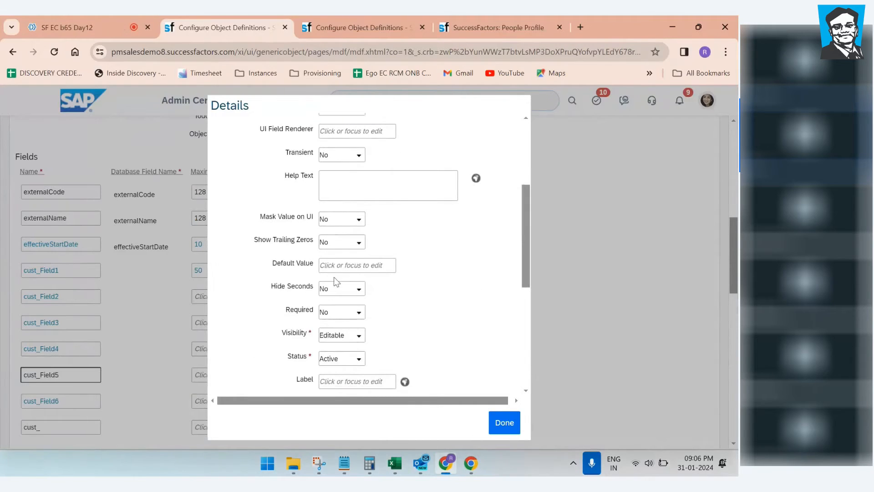
pyautogui.click(333, 385)
pyautogui.hotkey('ctrl', 'v')
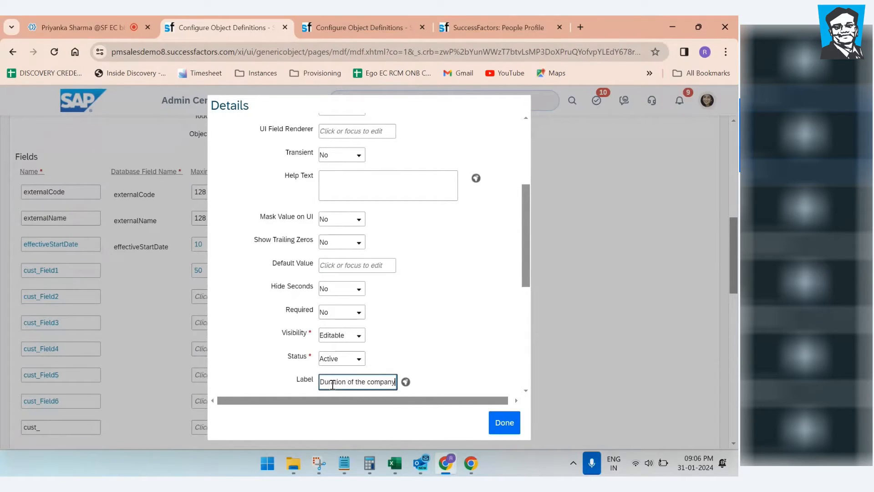
pyautogui.write('2')
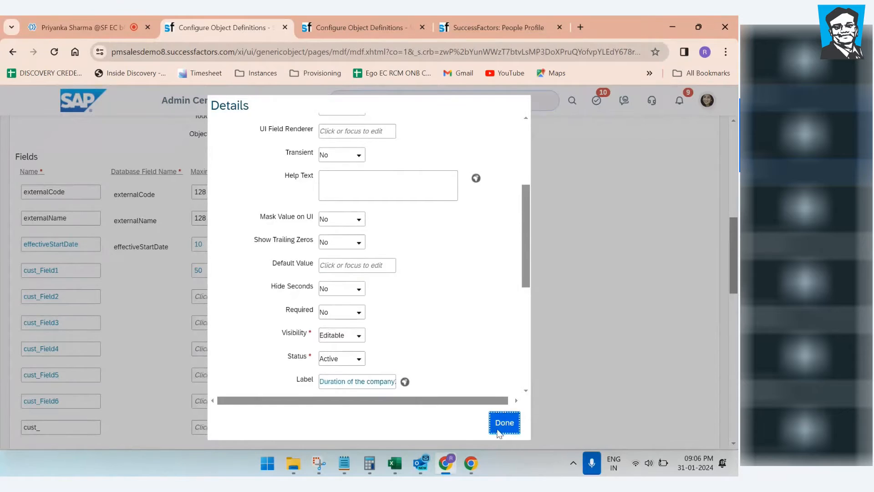
pyautogui.click(501, 426)
# Step: Label cust_Field6 'Designation2', pasting Designation from the notes and adding 2
pyautogui.click(344, 463)
pyautogui.moveTo(122, 229); pyautogui.dragTo(2, 229)
pyautogui.hotkey('ctrl', 'c')
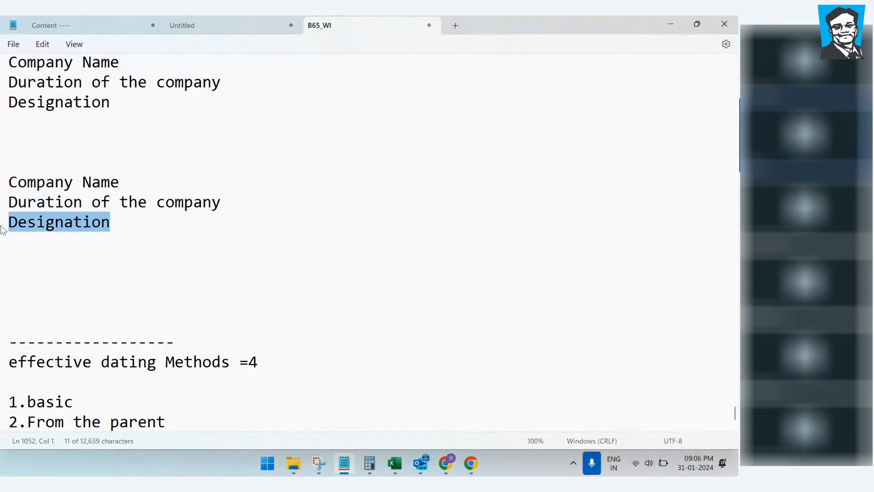
pyautogui.click(445, 464)
pyautogui.scroll(-1, 360, 376)
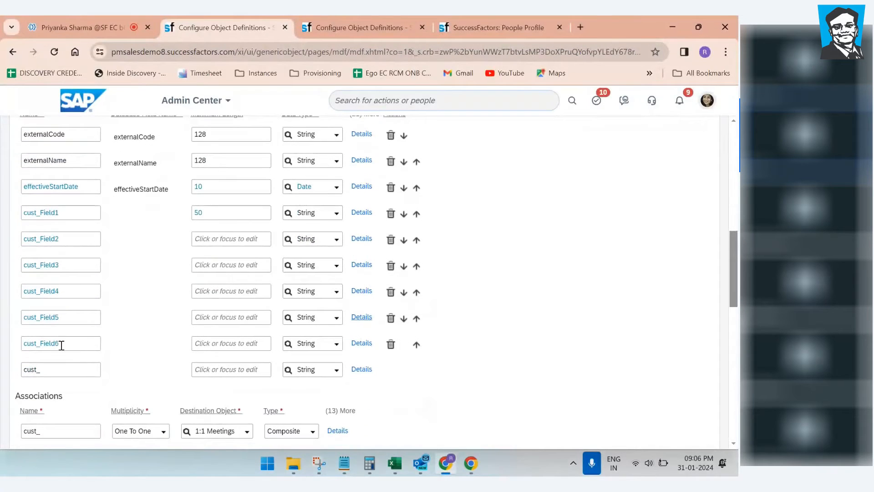
pyautogui.click(362, 344)
pyautogui.scroll(-5, 335, 260)
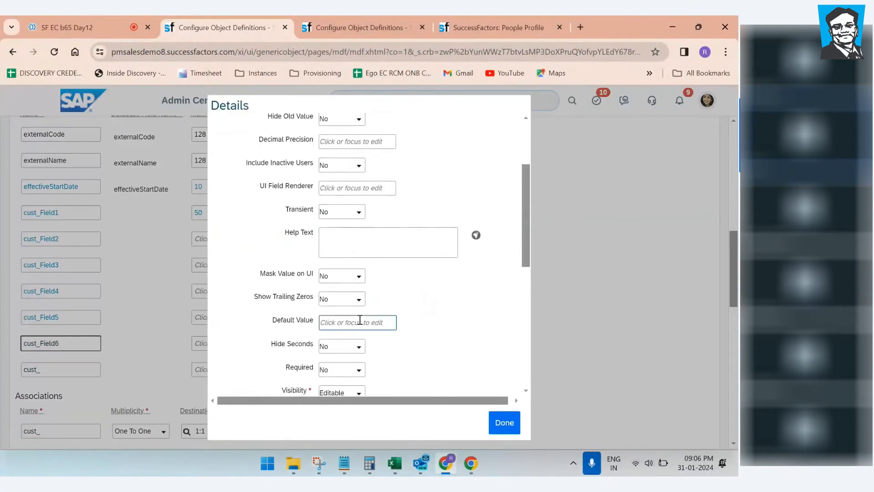
pyautogui.click(339, 325)
pyautogui.hotkey('ctrl', 'v')
pyautogui.write('2')
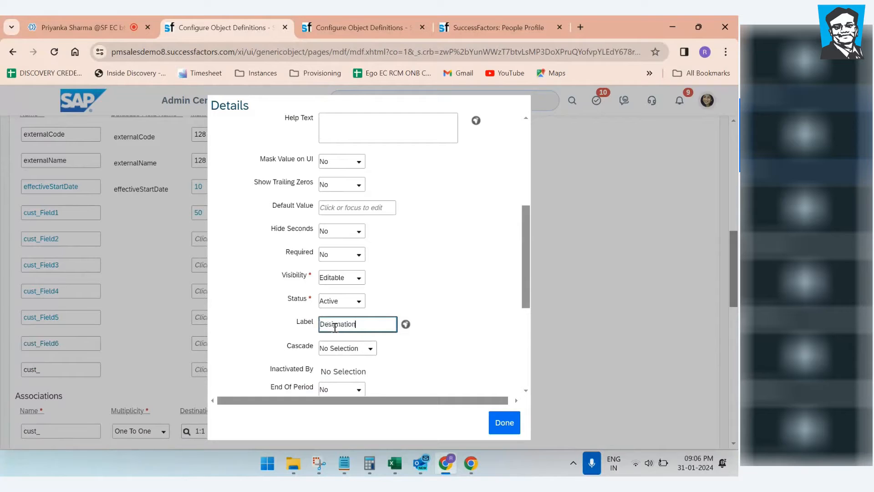
pyautogui.click(503, 422)
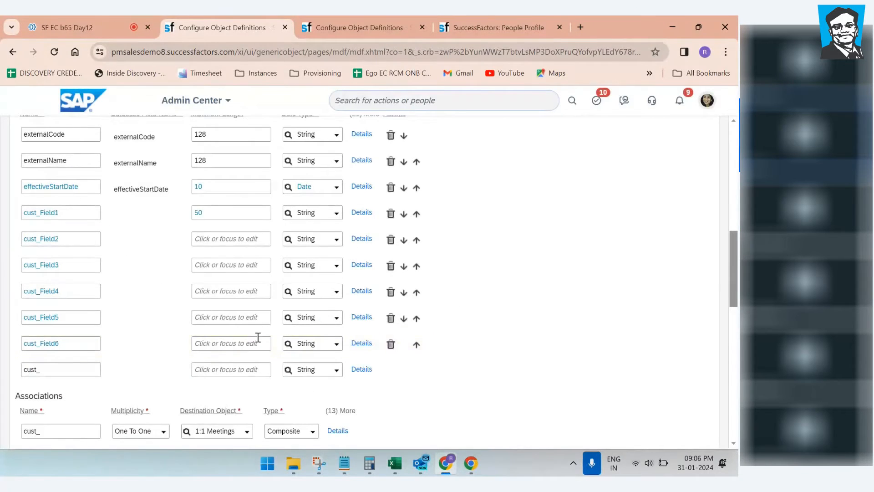
# Step: Set Secured to No and try saving, dismissing the code prefix error
pyautogui.scroll(-8, 258, 342)
pyautogui.scroll(-2, 263, 345)
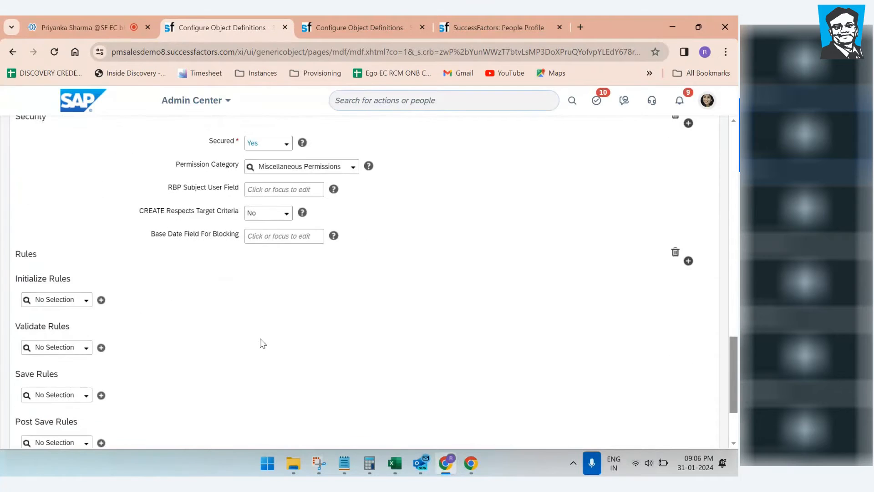
pyautogui.scroll(-3, 259, 341)
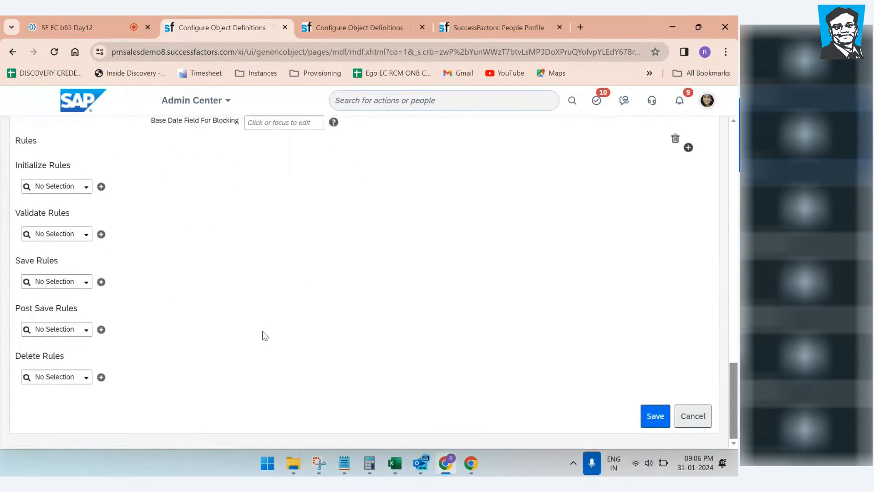
pyautogui.scroll(4, 272, 330)
pyautogui.click(286, 202)
pyautogui.click(255, 215)
pyautogui.scroll(-4, 449, 343)
pyautogui.click(651, 426)
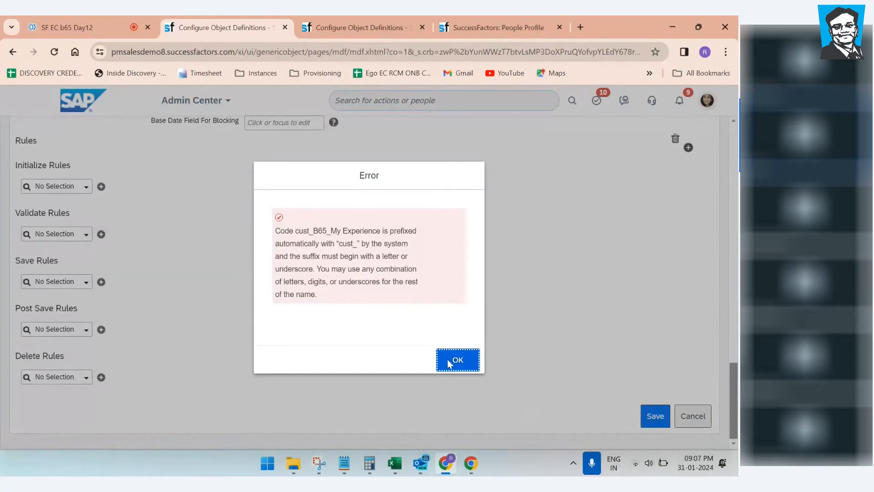
pyautogui.click(456, 360)
# Step: Correct the code to cust_B65MyExperience, save, and confirm making the object non-secure
pyautogui.scroll(18, 384, 249)
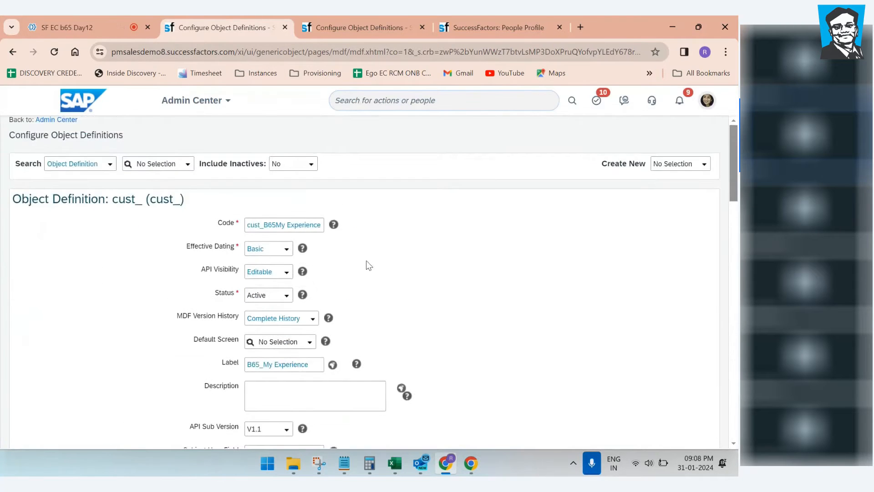
pyautogui.click(282, 230)
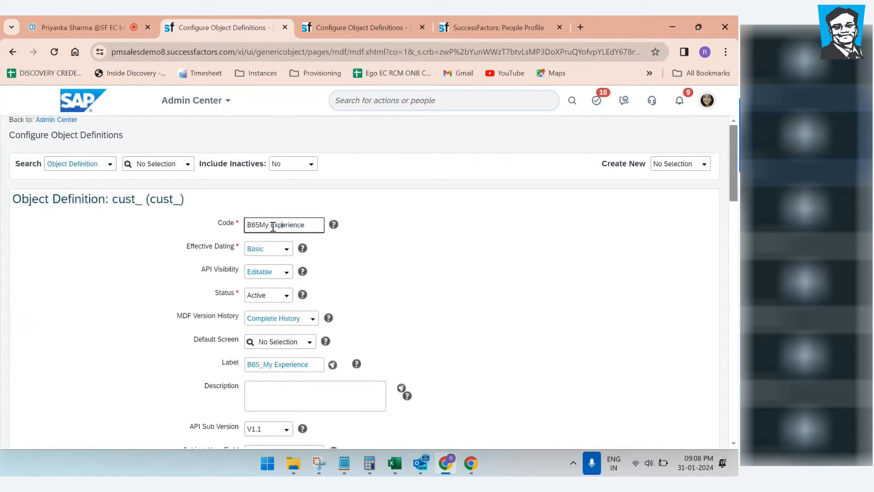
pyautogui.press('BackSpace')
pyautogui.click(483, 245)
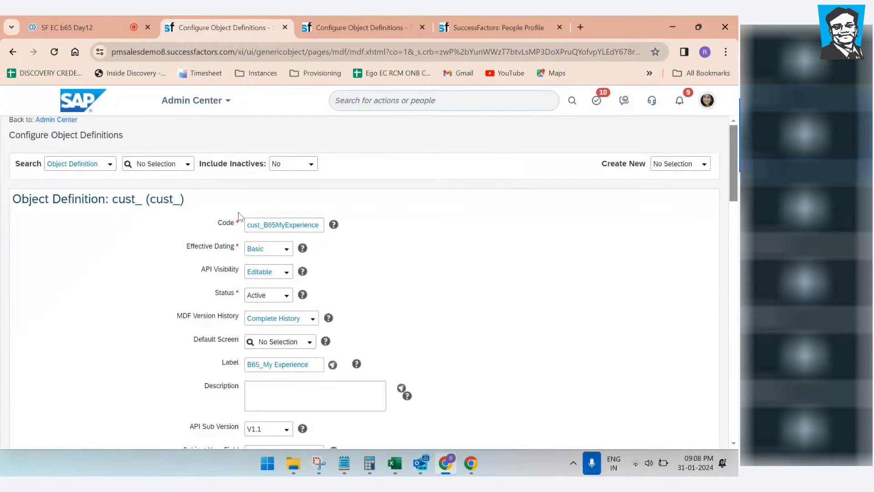
pyautogui.scroll(-15, 652, 388)
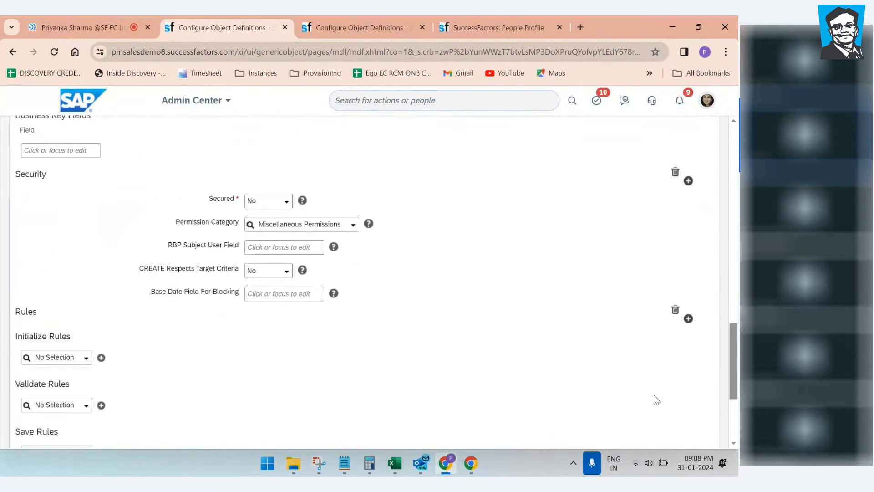
pyautogui.click(656, 415)
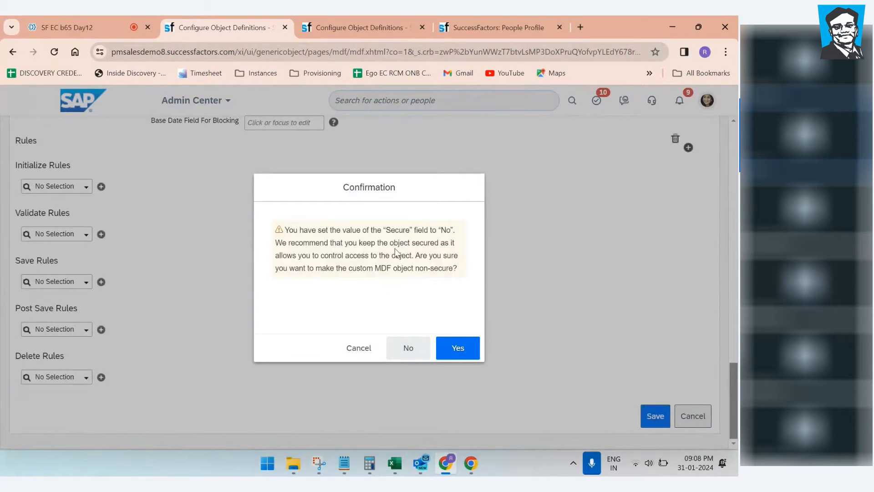
pyautogui.click(458, 348)
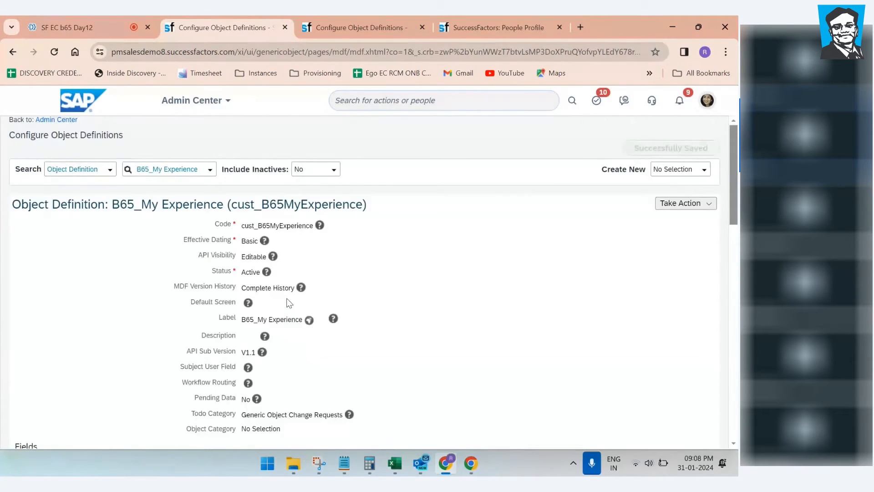
# Step: Duplicate the object definition browser tab
pyautogui.scroll(-12, 319, 300)
pyautogui.scroll(5, 350, 301)
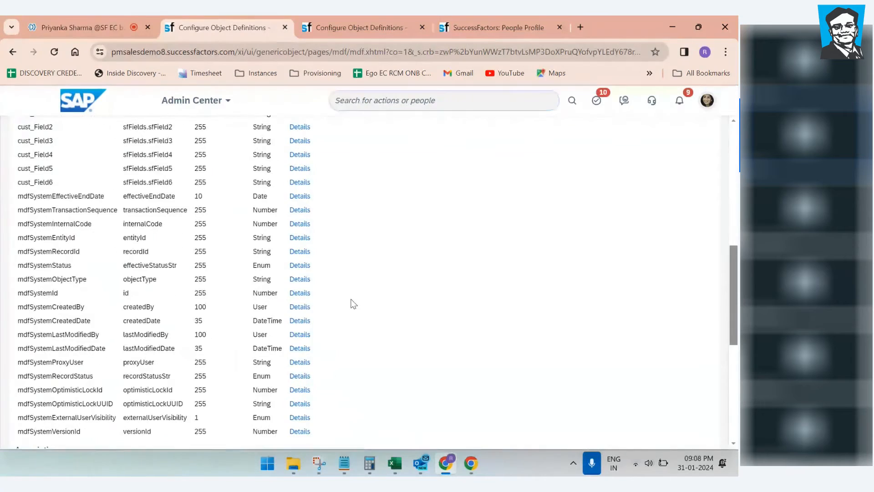
pyautogui.scroll(7, 352, 303)
pyautogui.scroll(-7, 351, 302)
pyautogui.rightClick(246, 37)
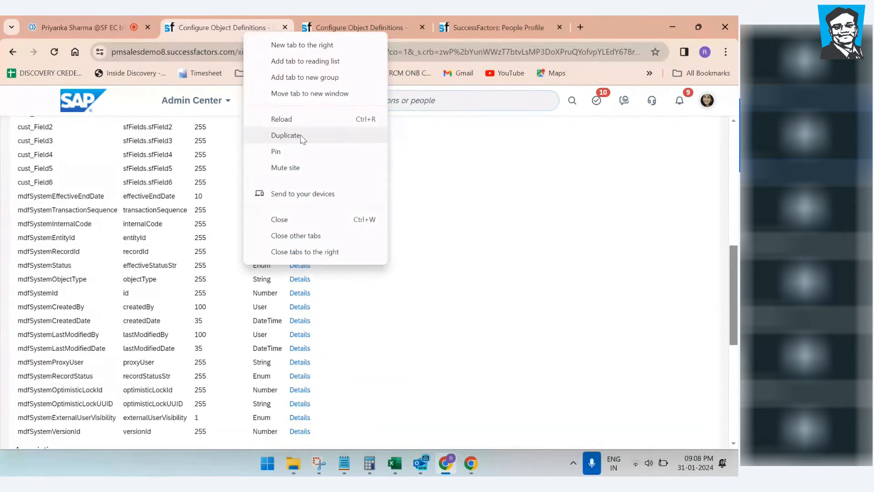
pyautogui.click(298, 136)
pyautogui.click(230, 35)
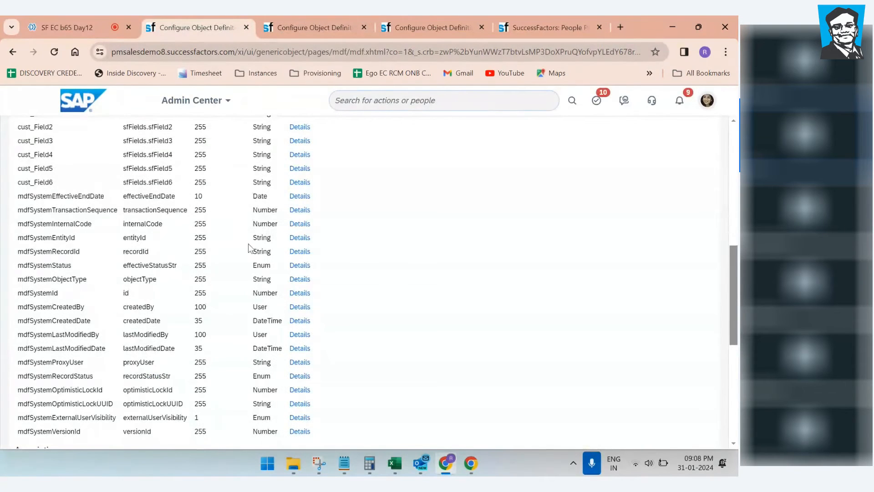
pyautogui.scroll(10, 249, 248)
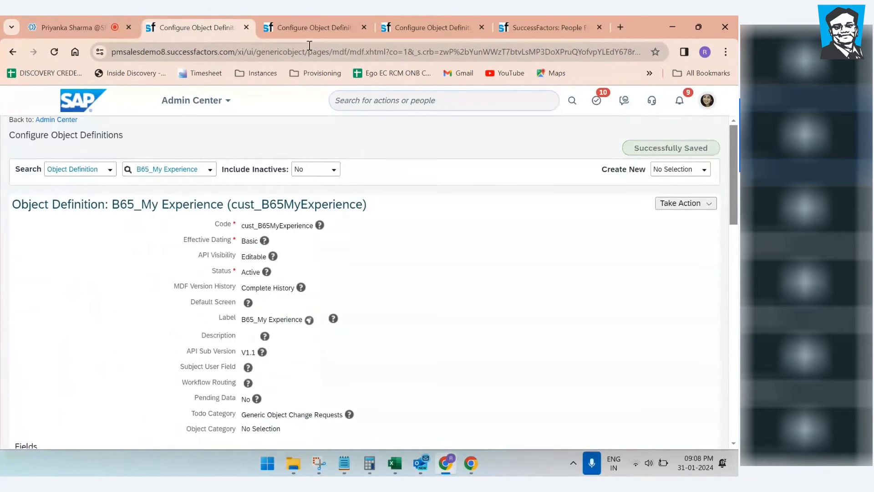
# Step: In the duplicate tab, search 'manage data' and open the Manage Data page
pyautogui.click(309, 28)
pyautogui.click(397, 102)
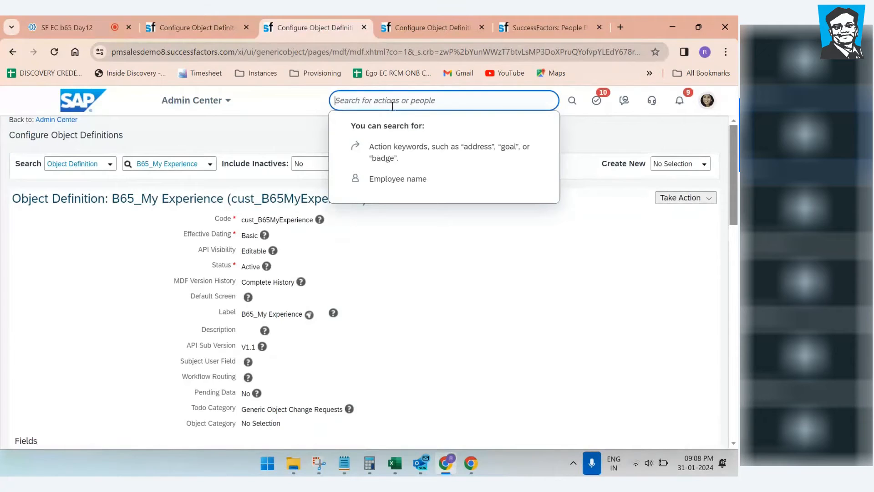
pyautogui.write('manage data')
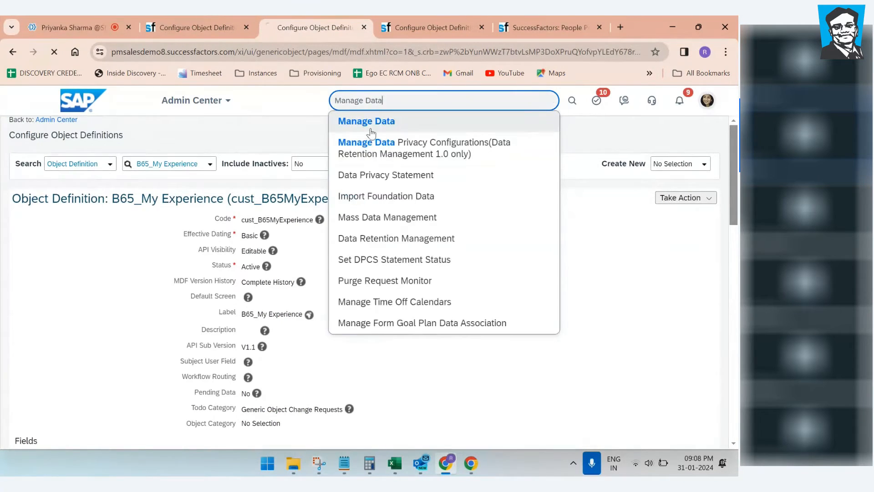
pyautogui.click(366, 122)
pyautogui.click(191, 28)
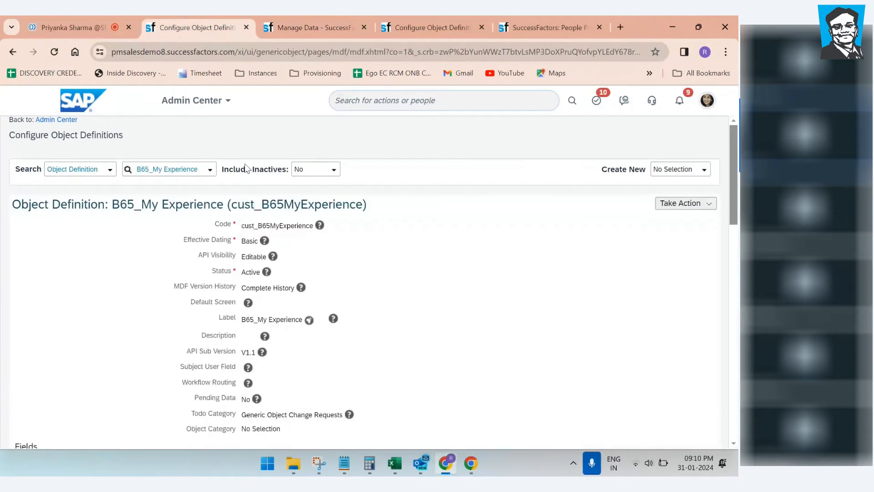
pyautogui.click(307, 29)
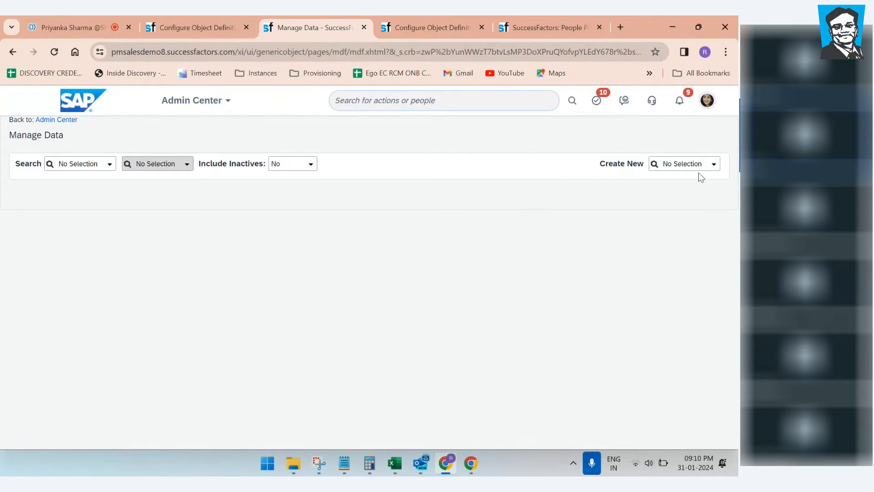
# Step: Create a new B65_My Experience record from the Create New list
pyautogui.click(713, 165)
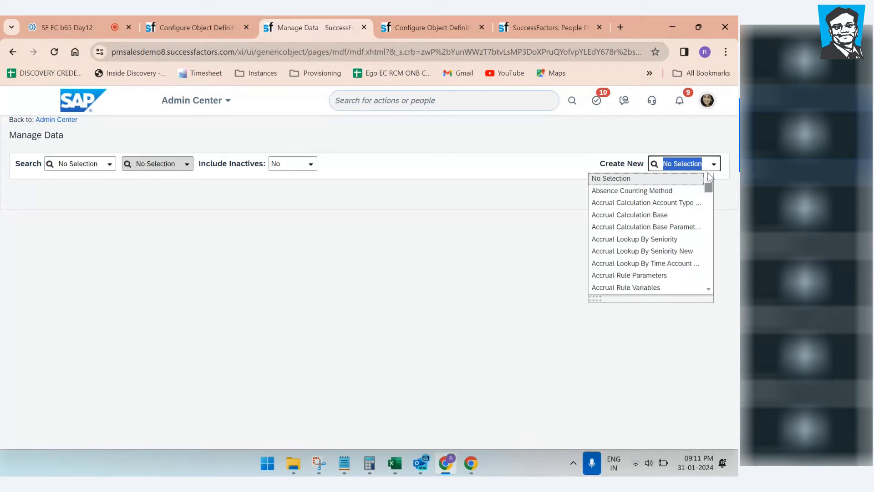
pyautogui.write('b65')
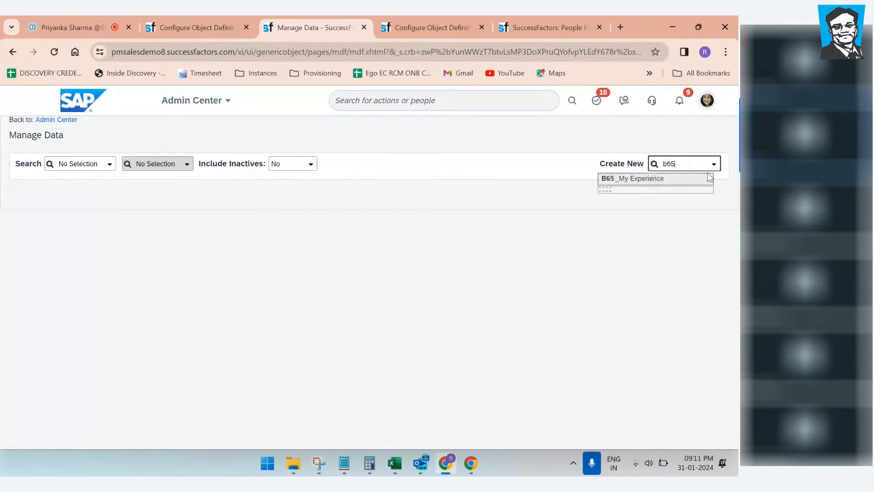
pyautogui.click(670, 178)
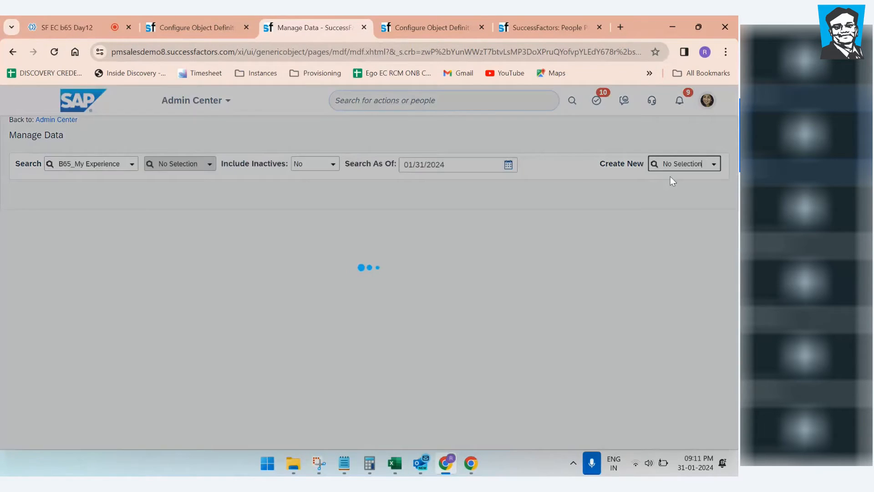
pyautogui.scroll(-1, 296, 306)
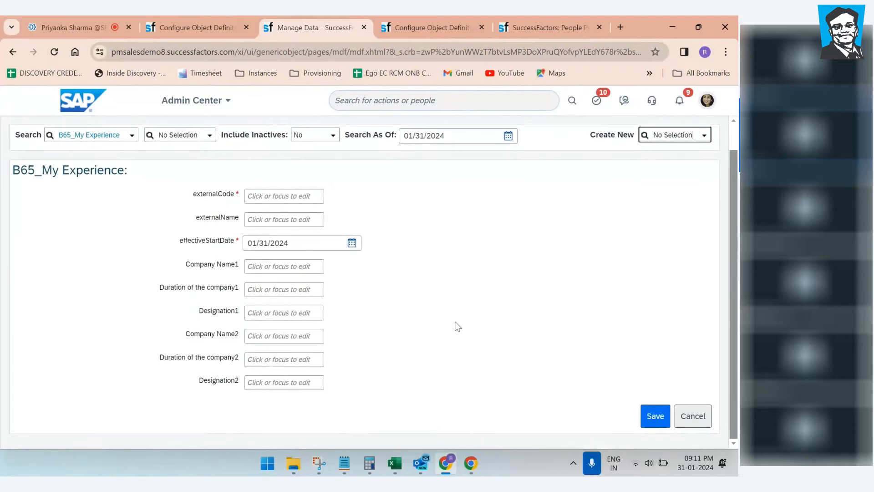
# Step: Step through the externalCode, start date, Company Name and Duration fields of the form
pyautogui.click(276, 196)
pyautogui.click(251, 243)
pyautogui.click(256, 266)
pyautogui.click(255, 290)
pyautogui.click(261, 337)
pyautogui.press('Tab')
pyautogui.press('Tab')
pyautogui.click(262, 266)
pyautogui.click(260, 289)
pyautogui.click(269, 336)
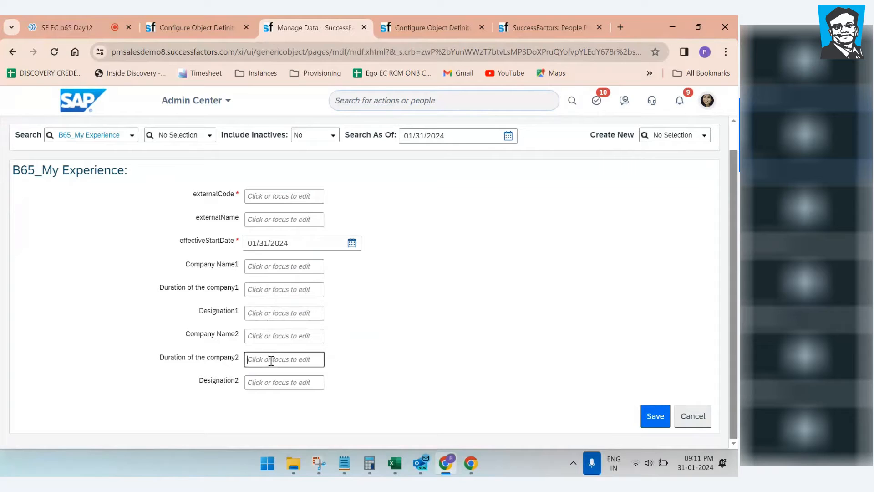
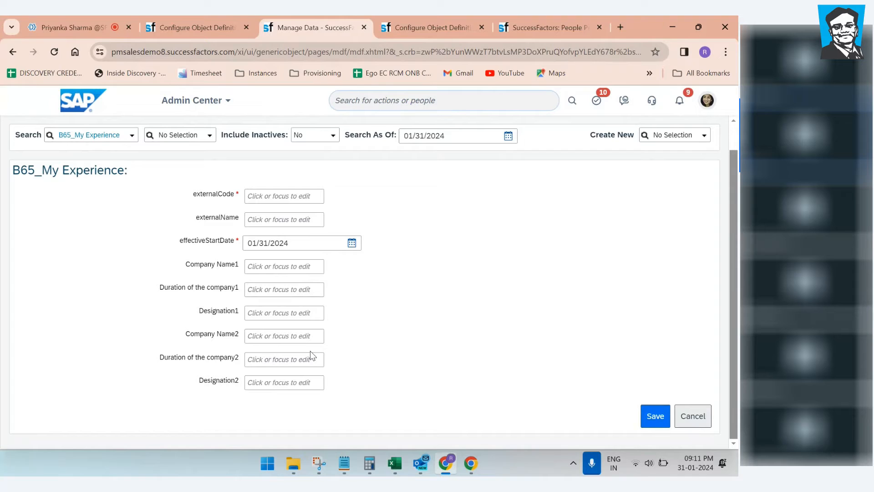
# Step: Bring the New Microsoft Excel Worksheet window to the front from the taskbar
pyautogui.click(394, 467)
pyautogui.click(414, 403)
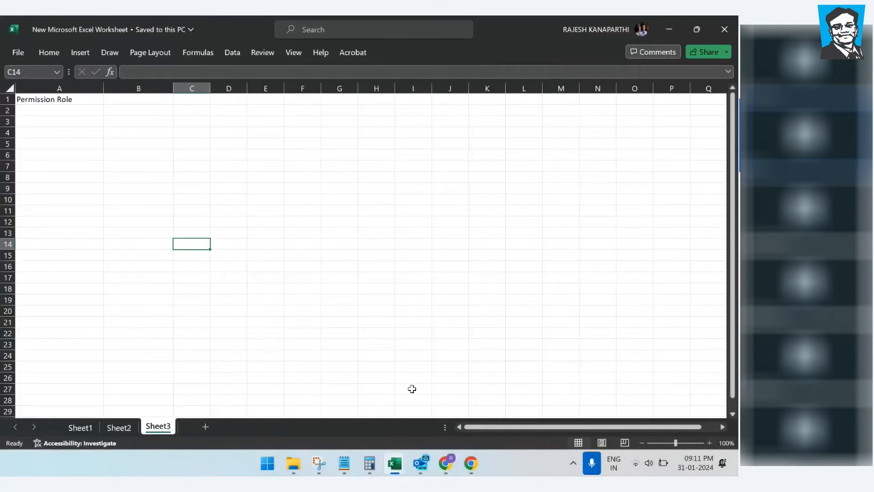
# Step: Add Sheet4 and put a thick outside border around E6:O24
pyautogui.click(206, 427)
pyautogui.click(299, 291)
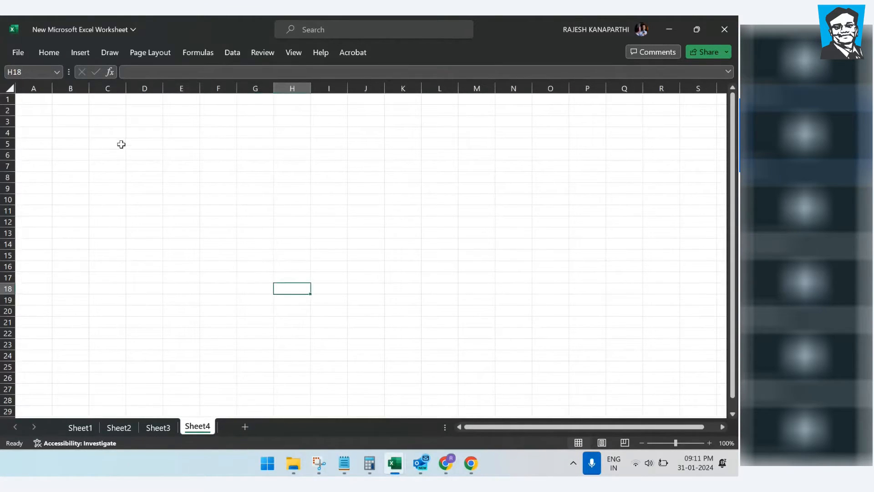
pyautogui.click(48, 54)
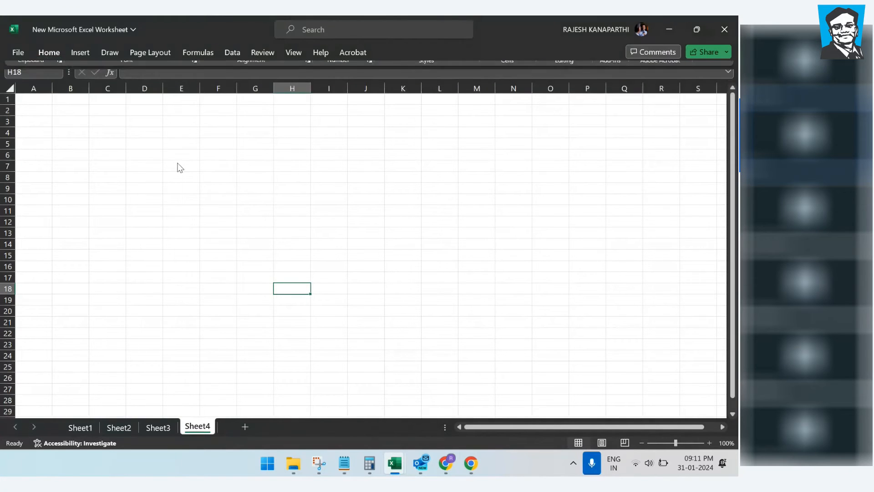
pyautogui.click(171, 154)
pyautogui.moveTo(167, 157); pyautogui.dragTo(539, 351)
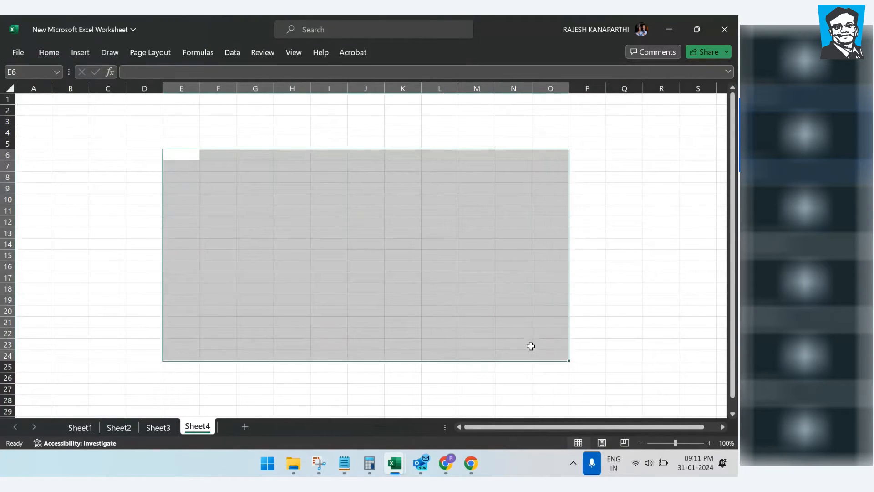
pyautogui.click(38, 53)
pyautogui.click(141, 93)
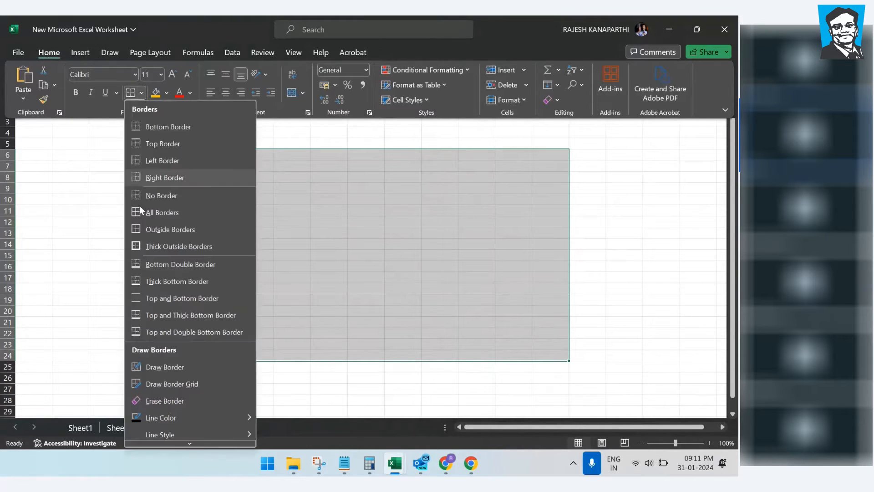
pyautogui.click(145, 246)
pyautogui.click(304, 255)
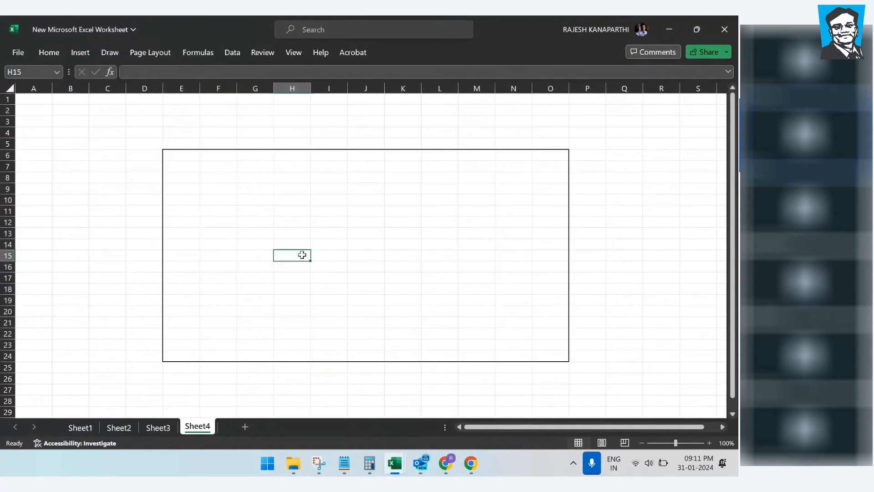
pyautogui.moveTo(186, 155); pyautogui.dragTo(547, 354)
pyautogui.click(470, 276)
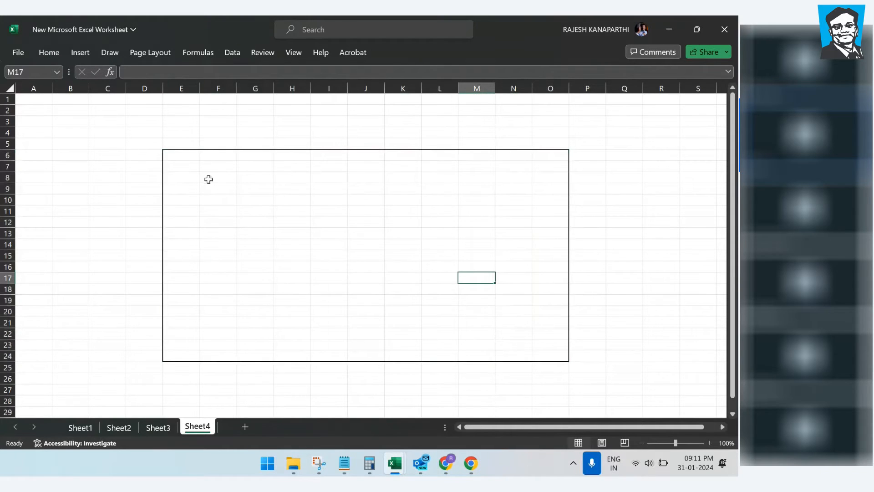
# Step: Widen column E inside the framed area
pyautogui.moveTo(200, 88); pyautogui.dragTo(234, 89)
pyautogui.click(239, 224)
pyautogui.moveTo(202, 164); pyautogui.dragTo(215, 284)
pyautogui.click(324, 292)
pyautogui.moveTo(210, 166); pyautogui.dragTo(203, 354)
pyautogui.click(230, 322)
pyautogui.moveTo(245, 173); pyautogui.dragTo(564, 182)
pyautogui.click(288, 298)
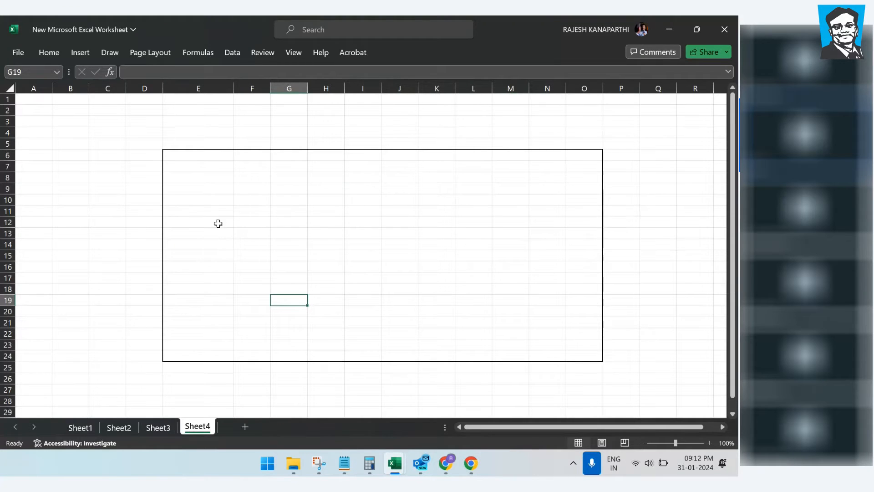
# Step: In the B65_WI notes, select and copy the Company Name, Duration of the company and Designation lines
pyautogui.click(344, 463)
pyautogui.click(219, 239)
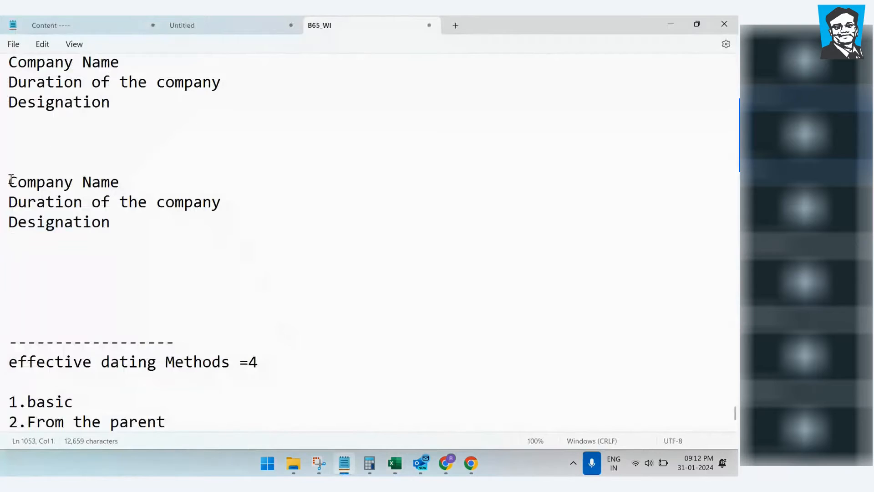
pyautogui.moveTo(11, 179); pyautogui.dragTo(132, 235)
pyautogui.hotkey('ctrl', 'c')
pyautogui.click(301, 273)
# Step: Paste the three field labels into E8:E10 on Sheet4
pyautogui.moveTo(446, 462)
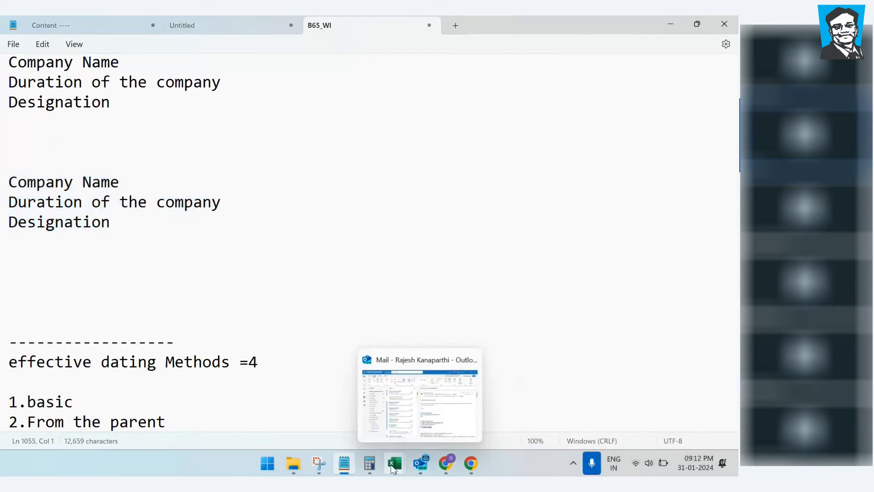
pyautogui.moveTo(395, 463)
pyautogui.click(432, 406)
pyautogui.click(182, 167)
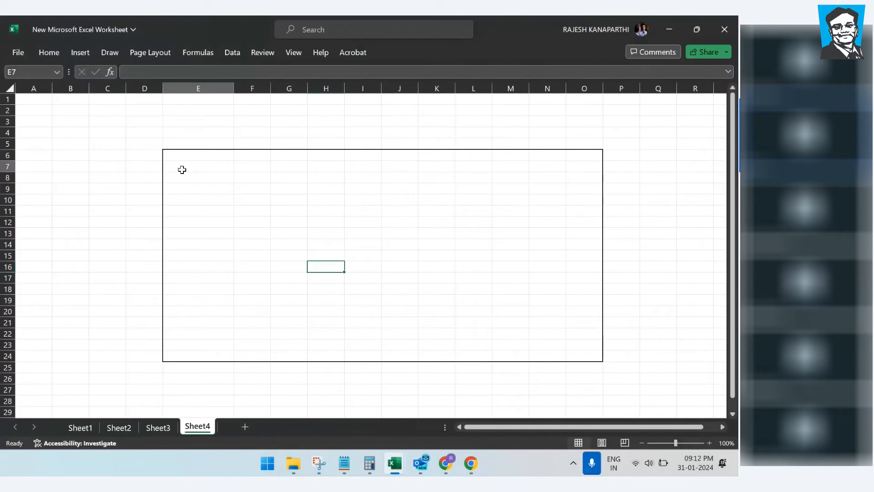
pyautogui.click(191, 179)
pyautogui.hotkey('ctrl', 'v')
pyautogui.click(315, 234)
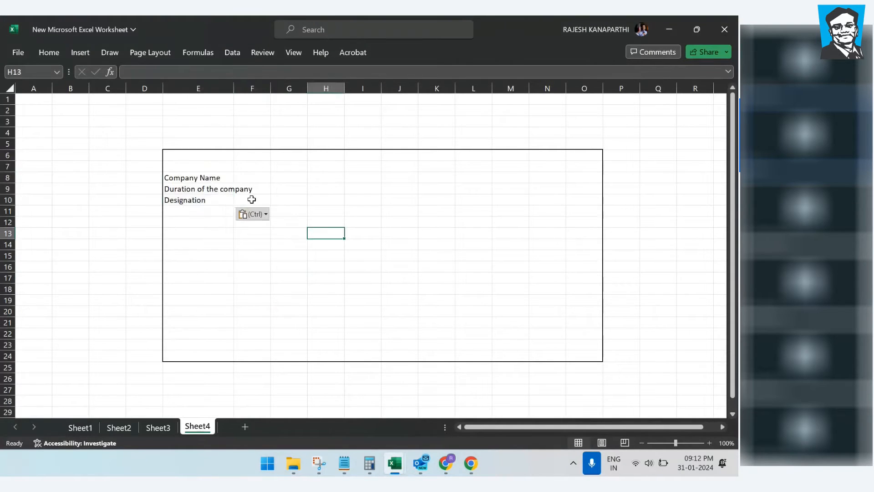
# Step: Paste a second copy of the labels into E12:E14
pyautogui.click(183, 224)
pyautogui.click(178, 212)
pyautogui.click(176, 225)
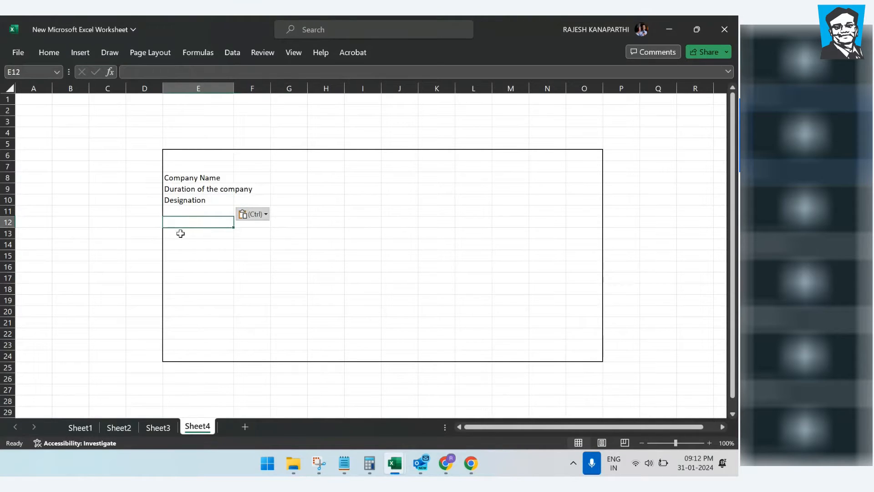
pyautogui.hotkey('ctrl', 'v')
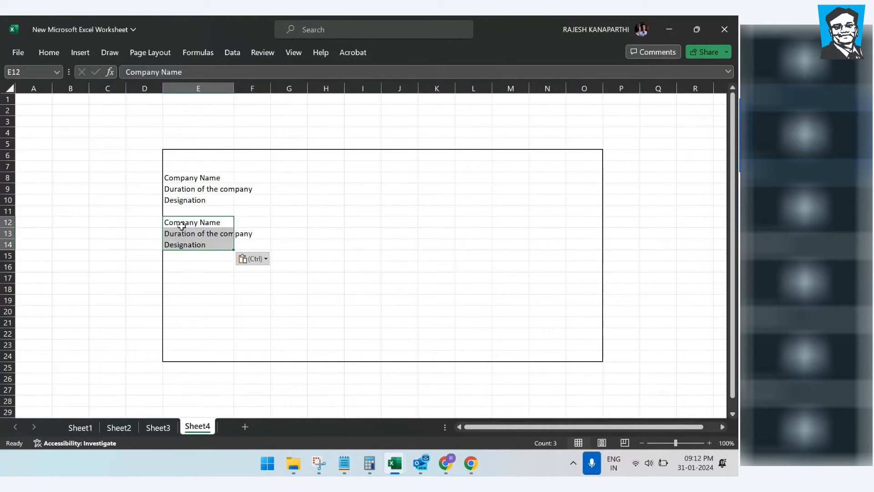
pyautogui.click(353, 246)
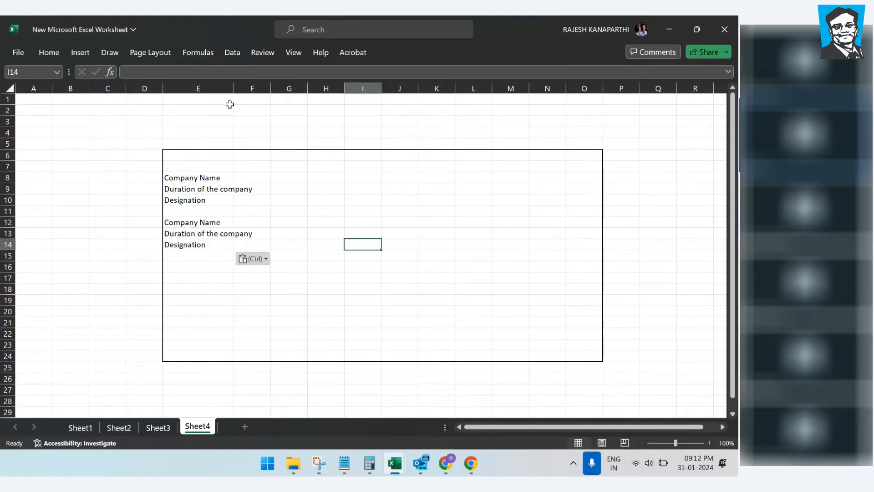
# Step: Widen column E and delete the second block of labels
pyautogui.moveTo(229, 92); pyautogui.dragTo(271, 92)
pyautogui.moveTo(205, 222); pyautogui.dragTo(241, 269)
pyautogui.hotkey('ctrl', 'c')
pyautogui.press('BackSpace')
pyautogui.click(316, 322)
pyautogui.moveTo(208, 230); pyautogui.dragTo(216, 267)
pyautogui.press('Delete')
pyautogui.click(315, 287)
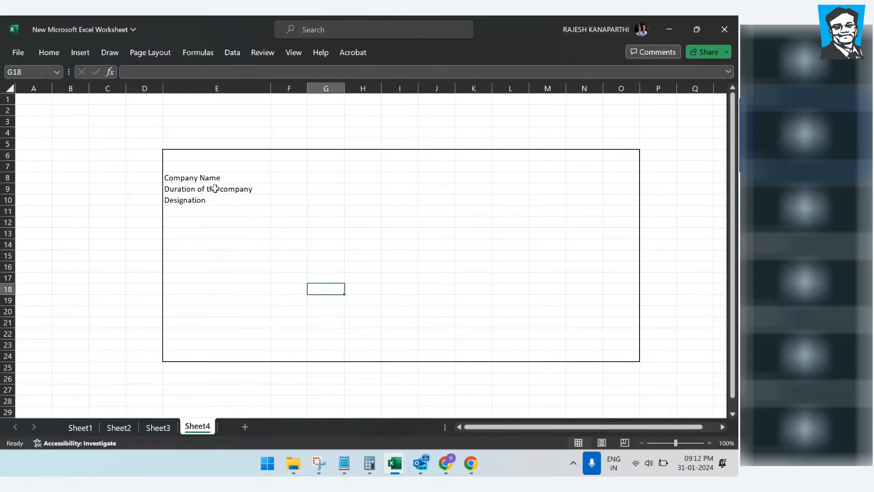
pyautogui.moveTo(215, 189); pyautogui.dragTo(218, 204)
pyautogui.click(317, 258)
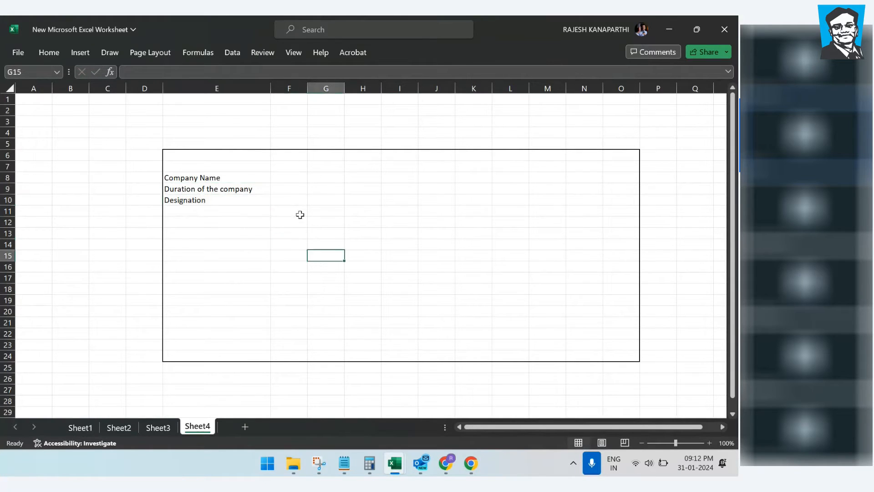
# Step: Paste the labels again starting at F7 and at H6
pyautogui.click(291, 180)
pyautogui.hotkey('ctrl', 'v')
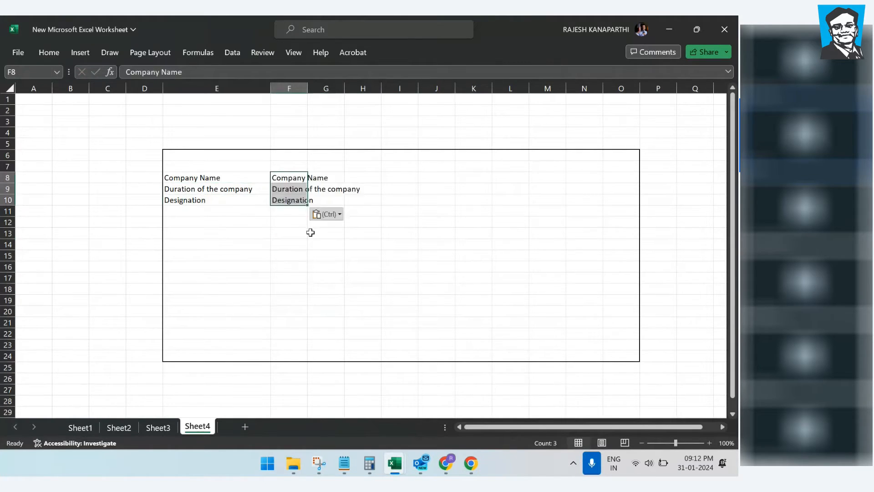
pyautogui.click(320, 244)
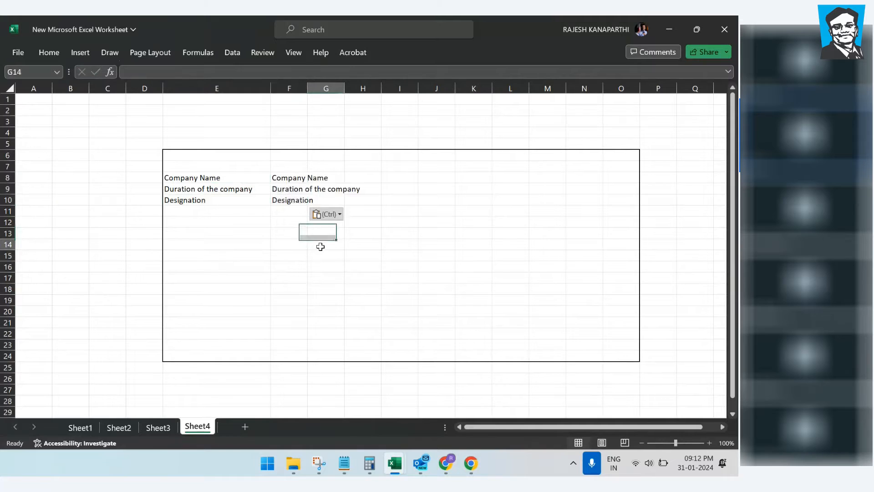
pyautogui.click(279, 145)
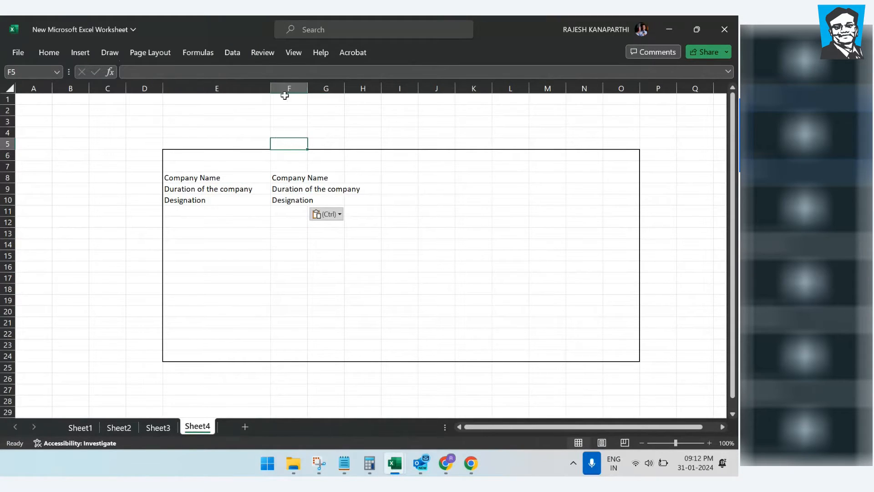
pyautogui.hotkey('ctrl', 'z')
pyautogui.click(369, 204)
pyautogui.click(291, 167)
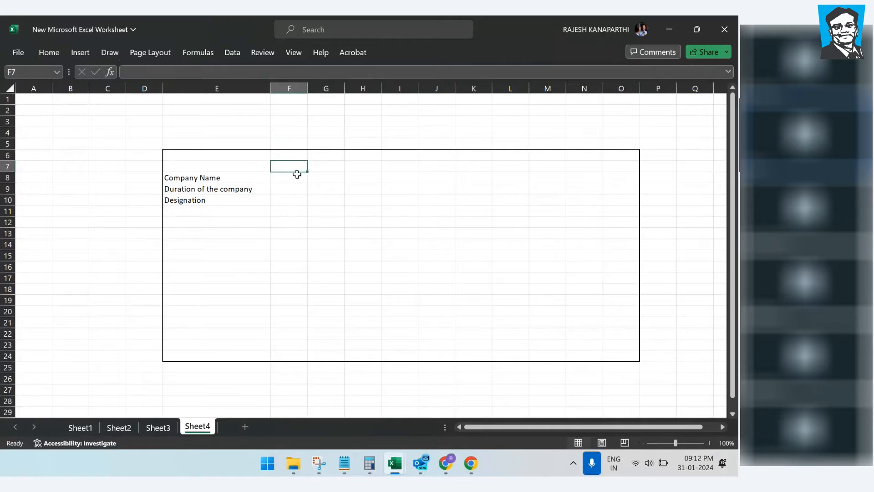
pyautogui.hotkey('ctrl', 'v')
pyautogui.click(354, 240)
pyautogui.click(367, 166)
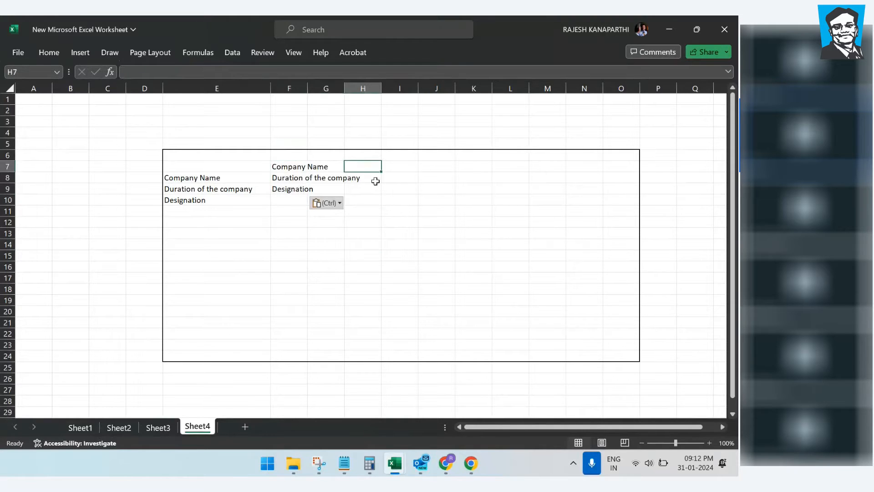
pyautogui.click(363, 155)
pyautogui.hotkey('ctrl', 'v')
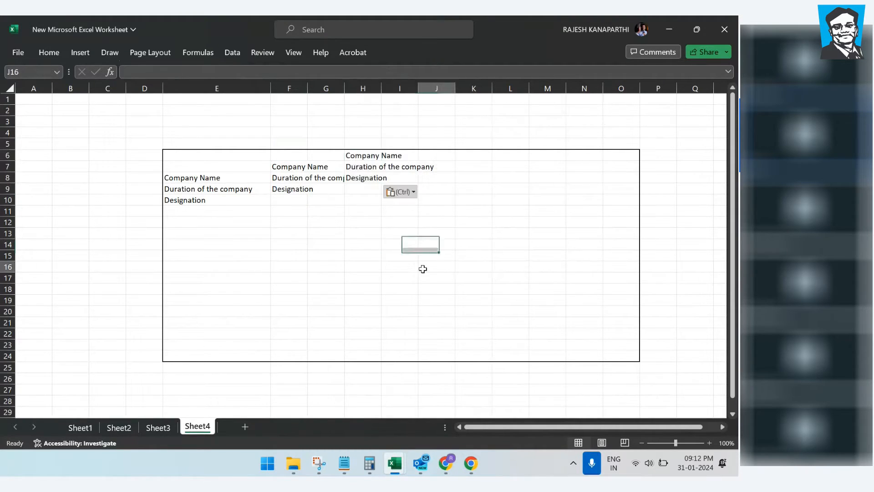
# Step: Clear the extra cells so row 8 has Company Name, Duration of the company and Designation in E8, F8 and H8
pyautogui.click(287, 168)
pyautogui.press('Delete')
pyautogui.click(336, 229)
pyautogui.click(288, 191)
pyautogui.press('Delete')
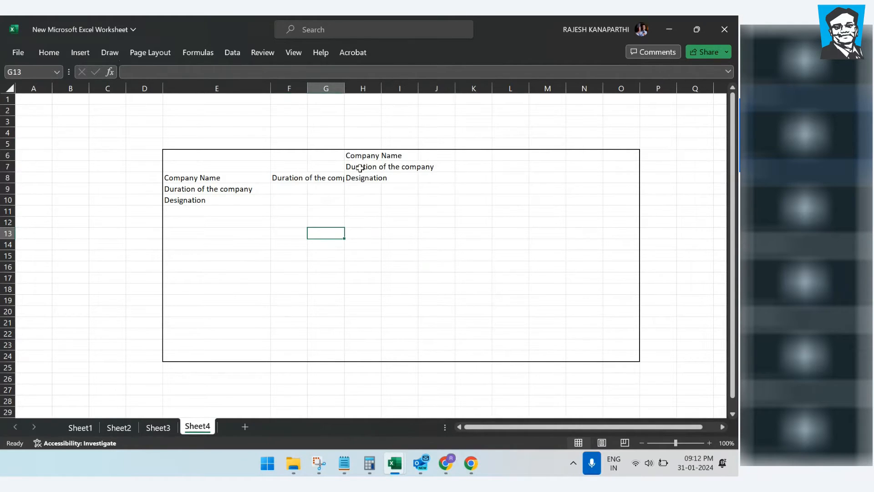
pyautogui.click(362, 156)
pyautogui.press('Delete')
pyautogui.click(363, 168)
pyautogui.press('Delete')
pyautogui.click(354, 222)
pyautogui.click(205, 189)
pyautogui.press('Delete')
pyautogui.click(191, 199)
pyautogui.press('Delete')
pyautogui.click(353, 246)
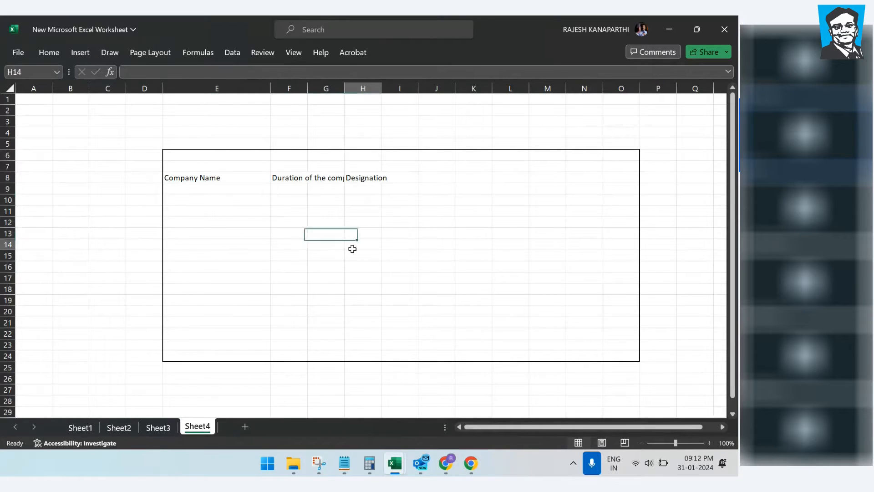
# Step: Widen columns F and H to fit their labels
pyautogui.moveTo(307, 88); pyautogui.dragTo(383, 84)
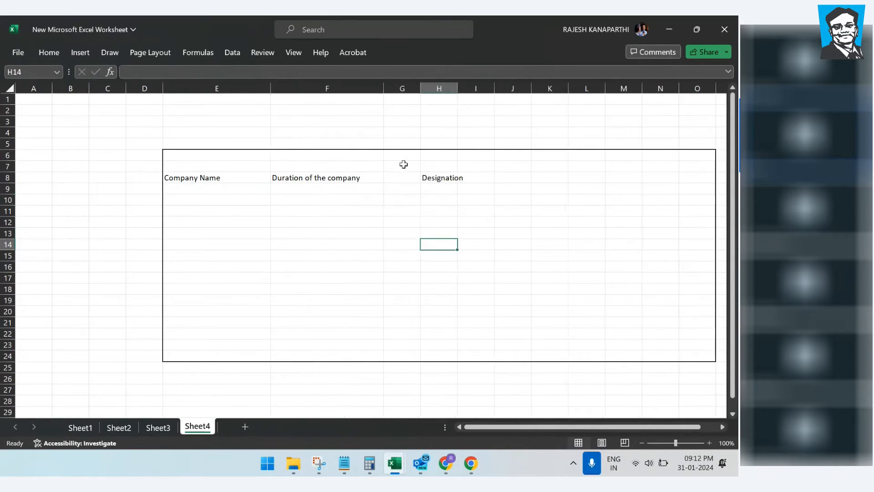
pyautogui.click(492, 189)
pyautogui.moveTo(457, 87); pyautogui.dragTo(513, 87)
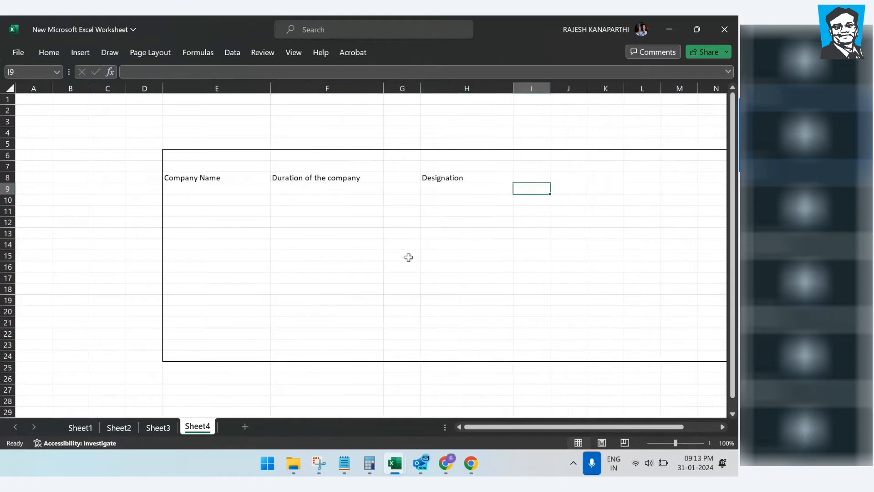
pyautogui.click(400, 262)
# Step: Paste the three labels into E12:E14 and minimize Excel to show the notes
pyautogui.click(202, 223)
pyautogui.hotkey('ctrl', 'v')
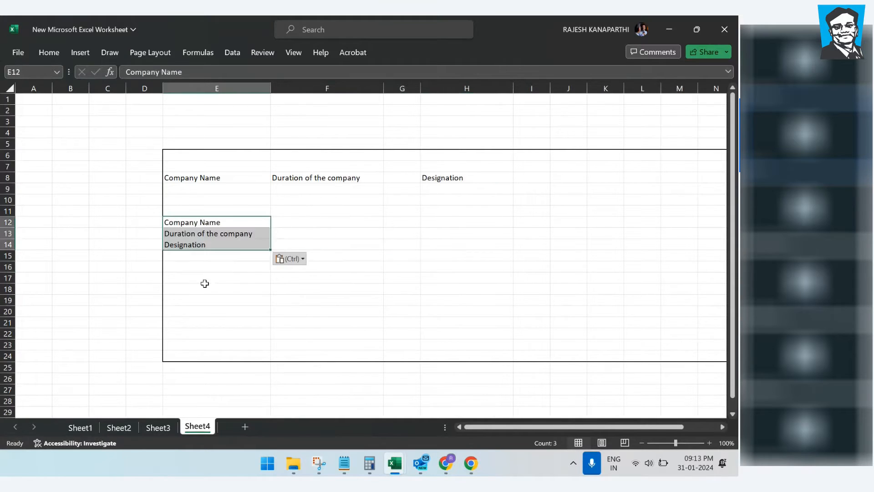
pyautogui.click(309, 301)
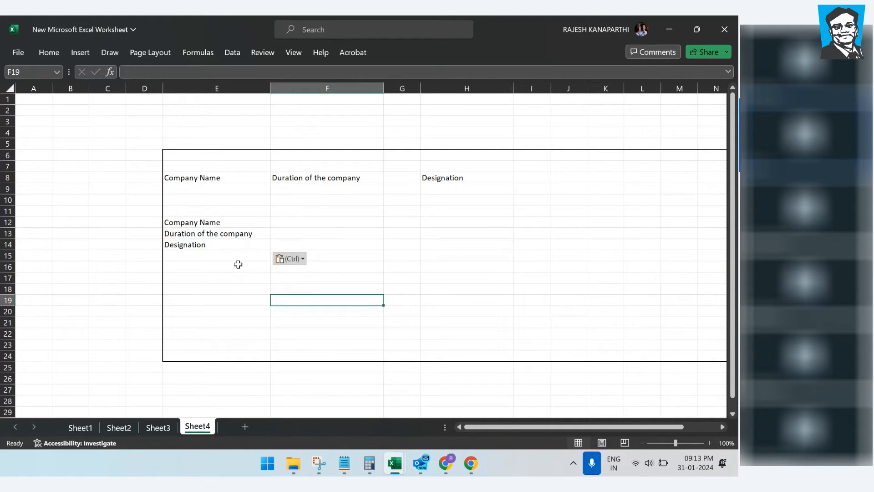
pyautogui.click(668, 30)
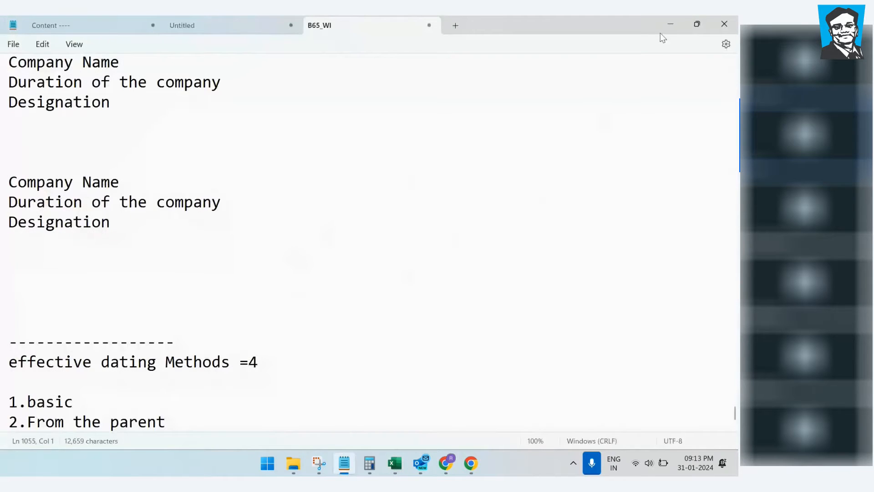
# Step: Search 'configure ui' in Admin Center and open Manage Configuration UI
pyautogui.click(667, 24)
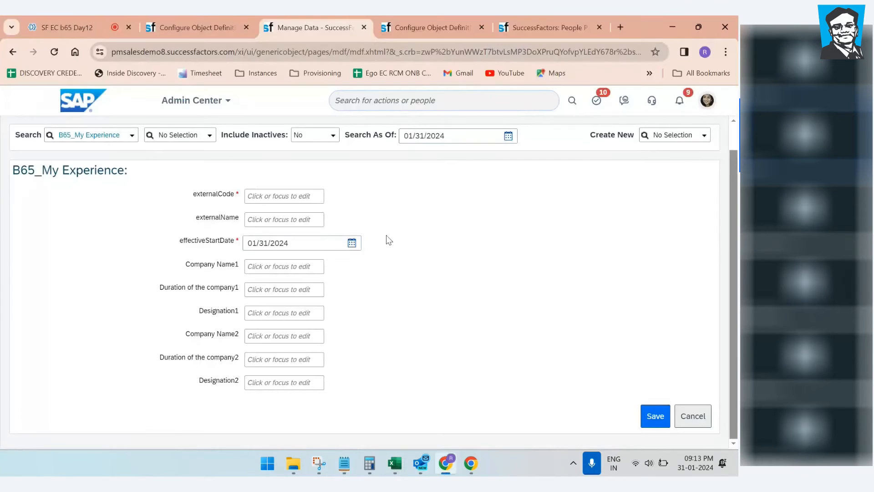
pyautogui.click(415, 29)
pyautogui.click(328, 28)
pyautogui.click(403, 26)
pyautogui.click(409, 102)
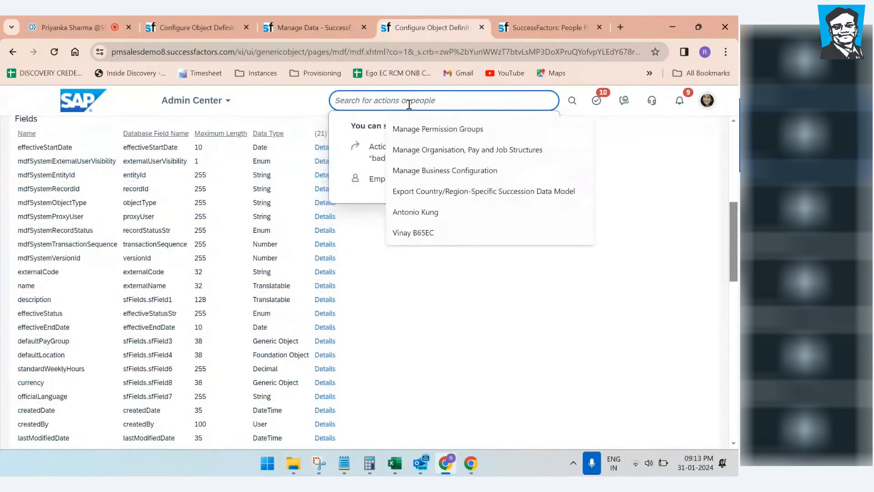
pyautogui.write('confi')
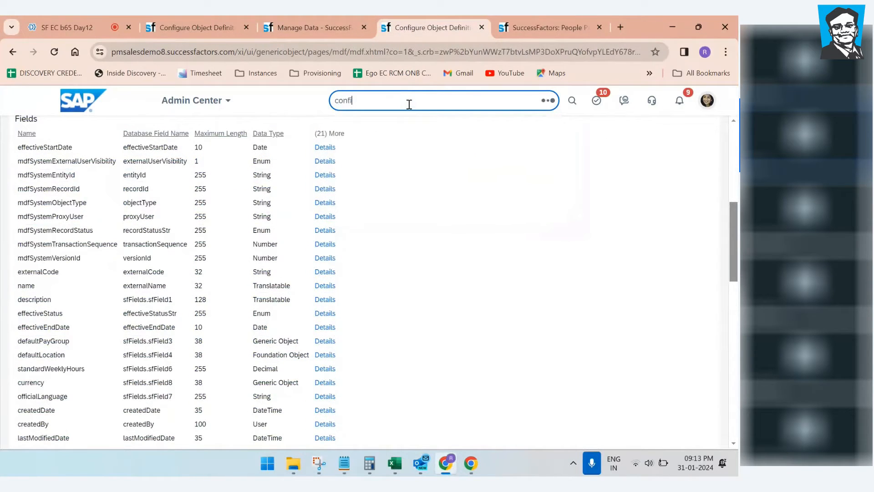
pyautogui.write('gure ui')
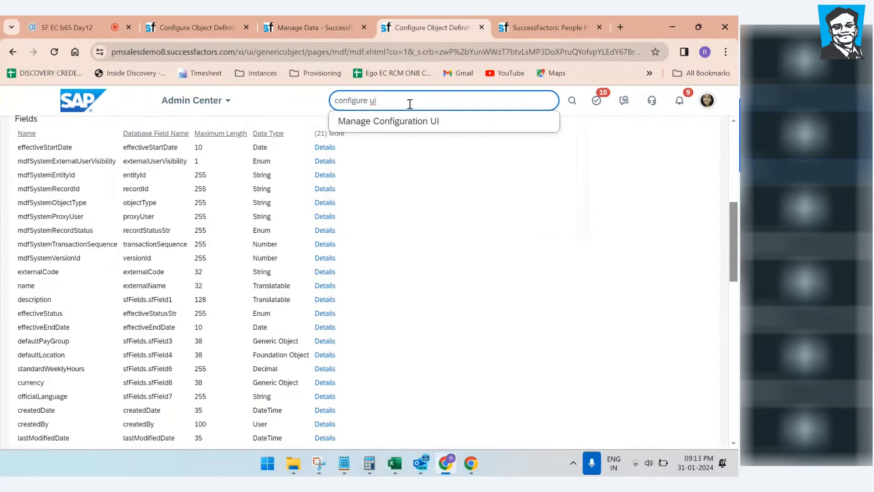
pyautogui.click(409, 129)
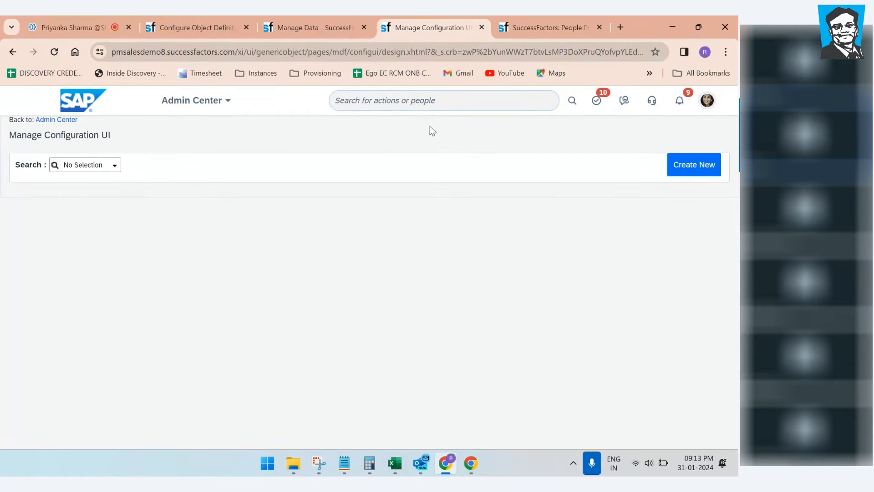
# Step: Create a new configuration UI with Id B65Myexperience based on the B65_My Experience object
pyautogui.click(704, 172)
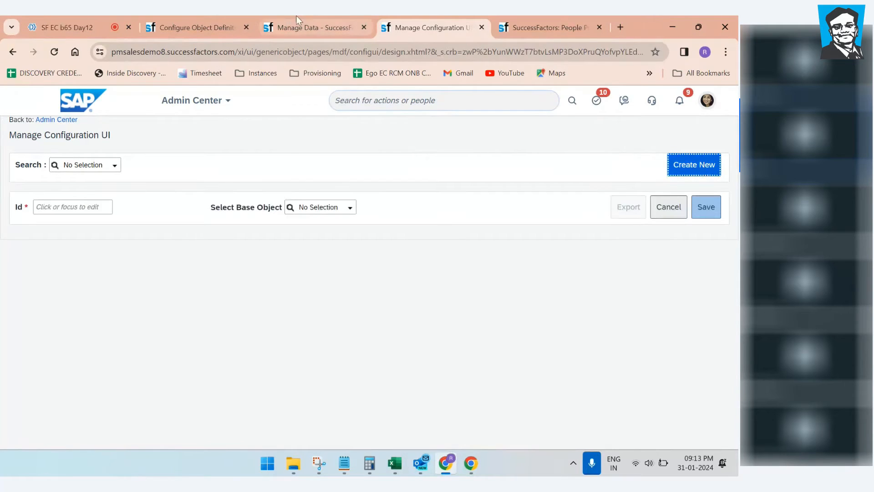
pyautogui.click(295, 28)
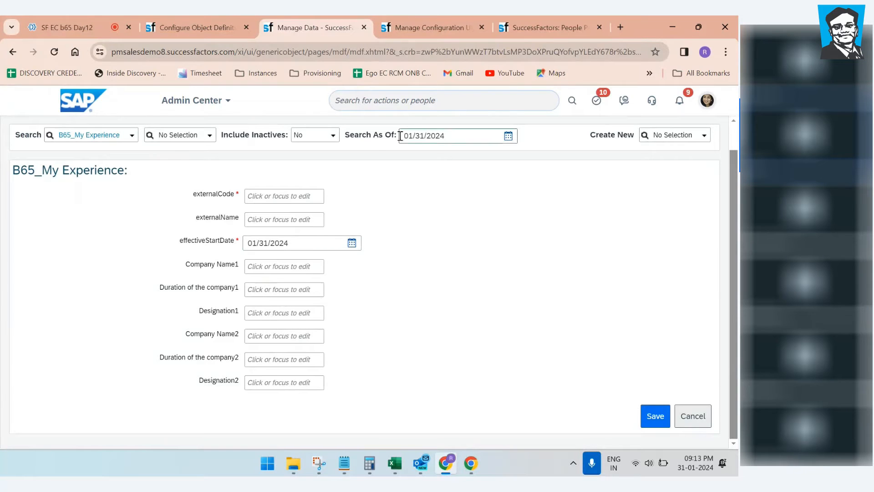
pyautogui.hotkey('ctrl', 'Tab')
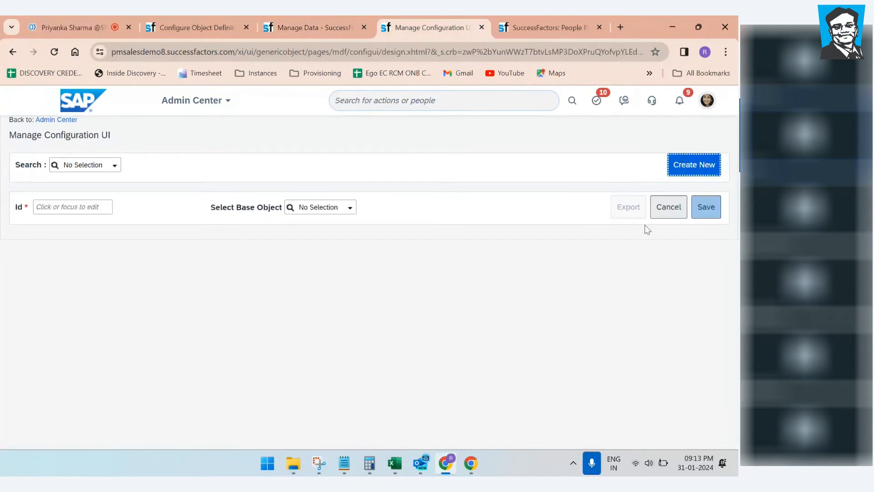
pyautogui.click(81, 203)
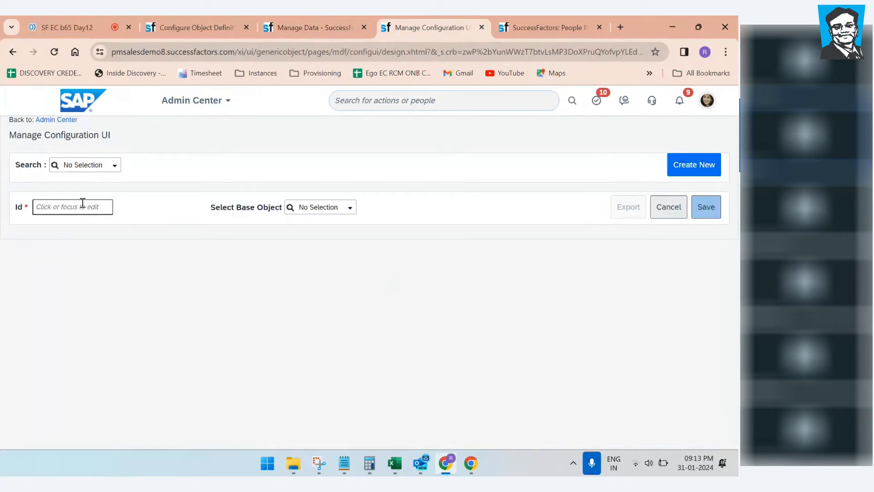
pyautogui.write('B65Myexperience')
pyautogui.click(275, 228)
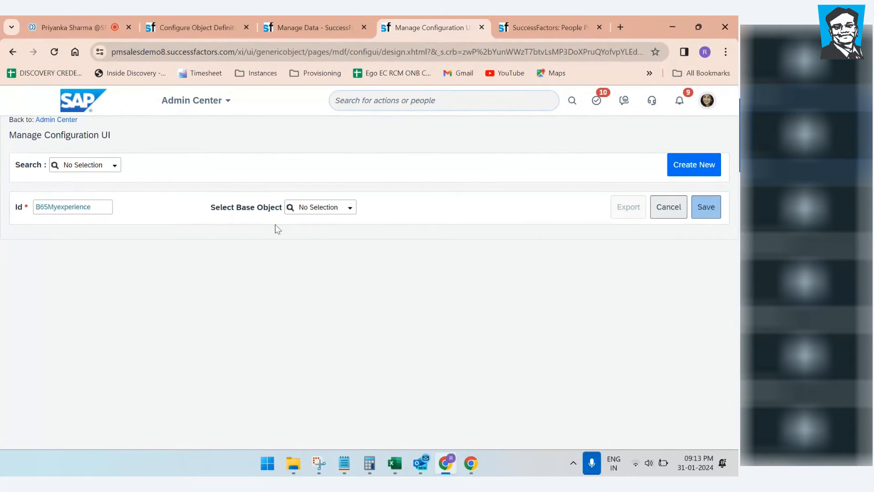
pyautogui.click(314, 210)
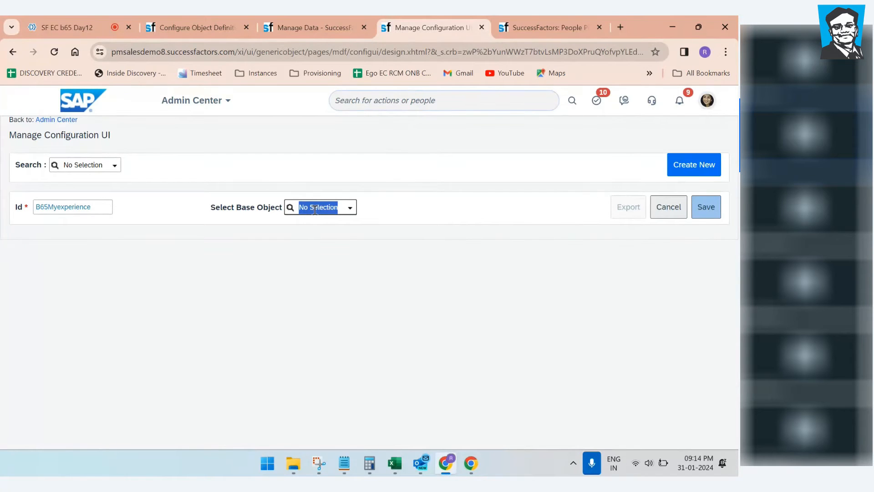
pyautogui.write('B65')
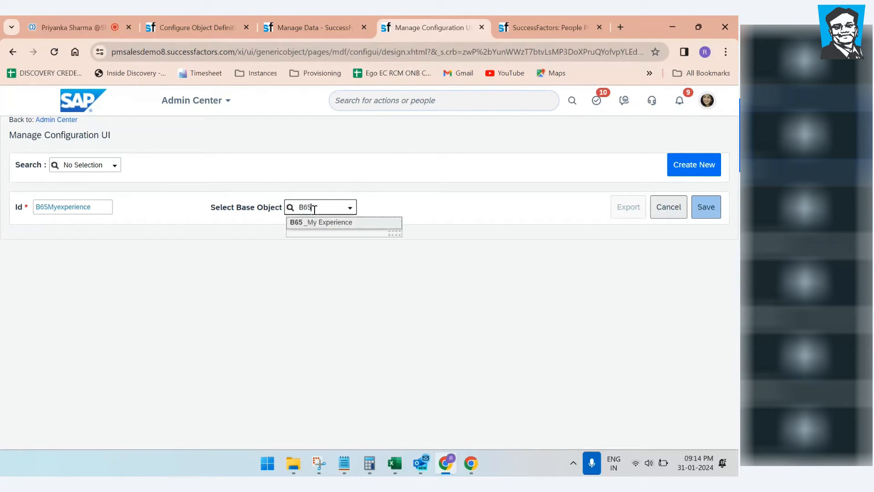
pyautogui.click(309, 224)
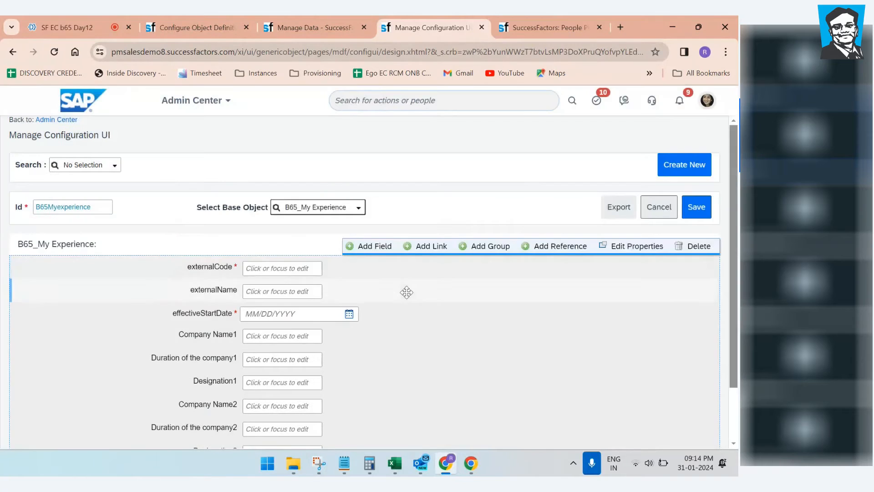
pyautogui.scroll(-2, 427, 335)
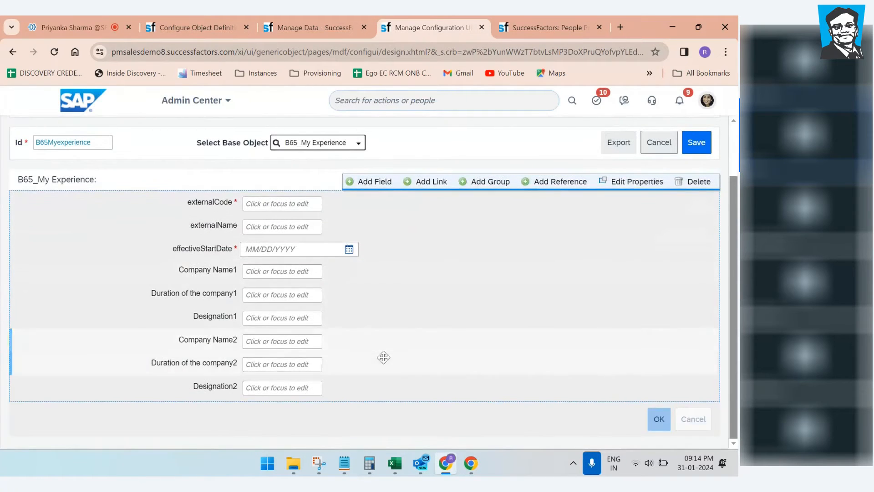
pyautogui.moveTo(306, 333)
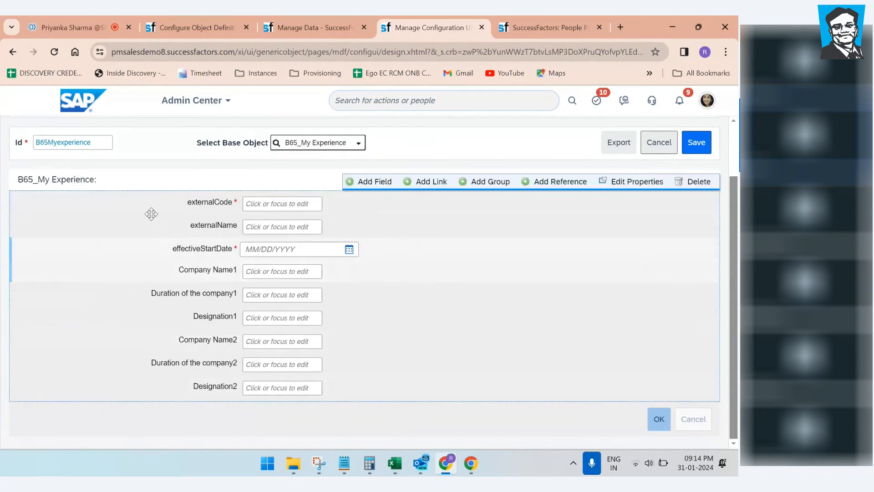
pyautogui.moveTo(117, 189)
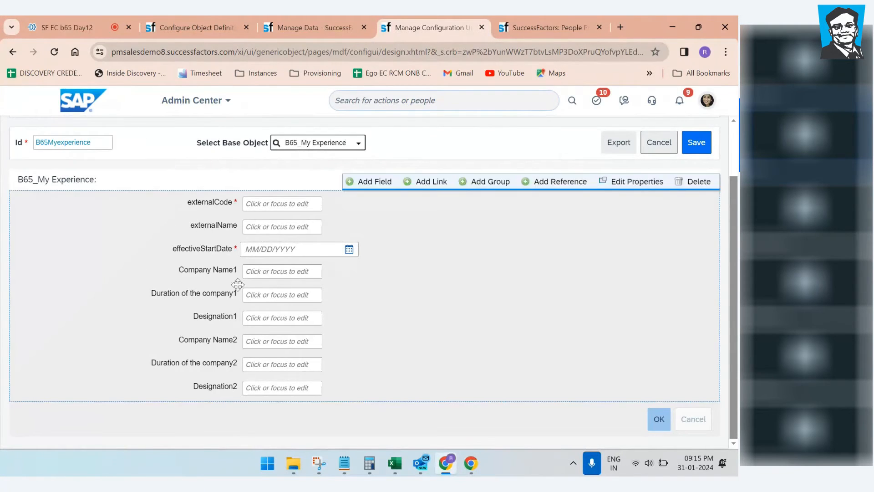
# Step: Back in Excel, delete the stacked labels in E12:E14
pyautogui.moveTo(399, 465)
pyautogui.click(431, 405)
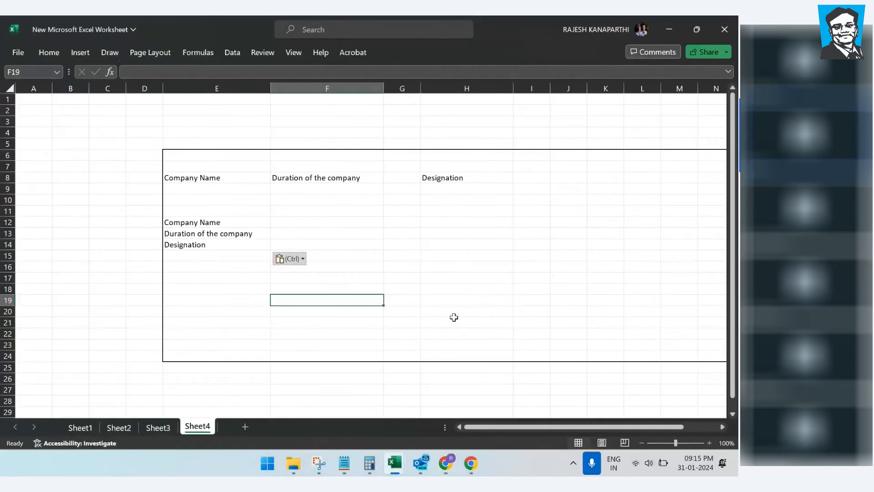
pyautogui.moveTo(218, 211); pyautogui.dragTo(231, 260)
pyautogui.press('Delete')
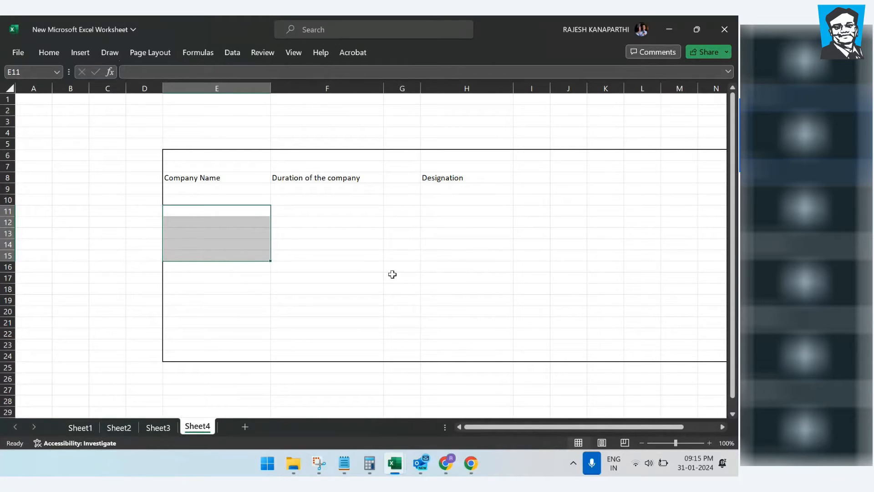
pyautogui.click(392, 273)
# Step: Copy the row 8 headers E8:H8 into row 11 starting at E11
pyautogui.moveTo(200, 181); pyautogui.dragTo(450, 198)
pyautogui.click(465, 261)
pyautogui.moveTo(198, 178); pyautogui.dragTo(448, 179)
pyautogui.hotkey('ctrl', 'c')
pyautogui.click(416, 234)
pyautogui.click(205, 209)
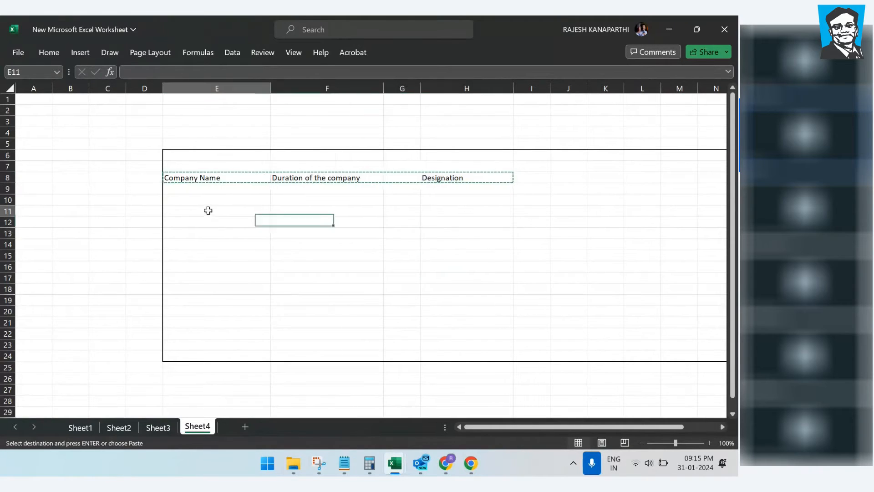
pyautogui.hotkey('ctrl', 'v')
pyautogui.click(381, 256)
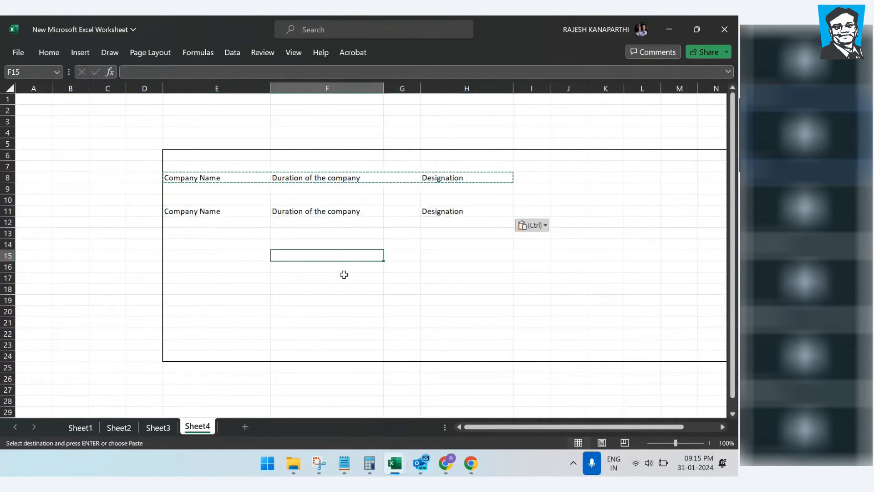
# Step: Append 1 to the Company Name, Duration and Designation labels in row 8, and 2 in row 11
pyautogui.doubleClick(229, 176)
pyautogui.write('1')
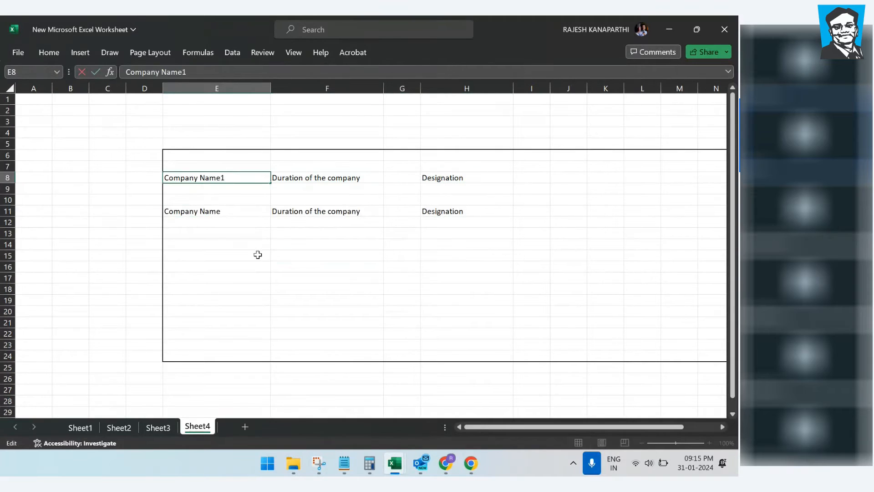
pyautogui.click(255, 254)
pyautogui.doubleClick(232, 211)
pyautogui.write('2')
pyautogui.click(246, 253)
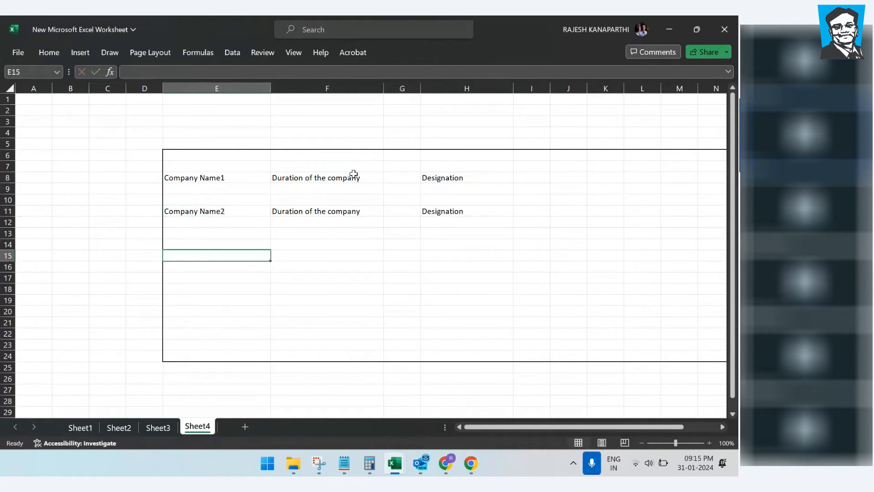
pyautogui.doubleClick(368, 179)
pyautogui.write('1')
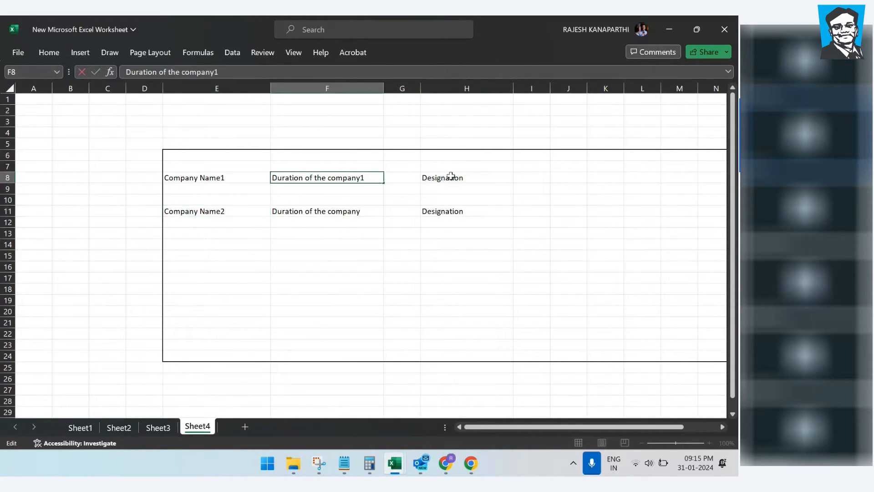
pyautogui.doubleClick(479, 178)
pyautogui.write('1')
pyautogui.doubleClick(367, 212)
pyautogui.write('2')
pyautogui.doubleClick(464, 212)
pyautogui.write('2')
pyautogui.click(456, 269)
pyautogui.click(457, 287)
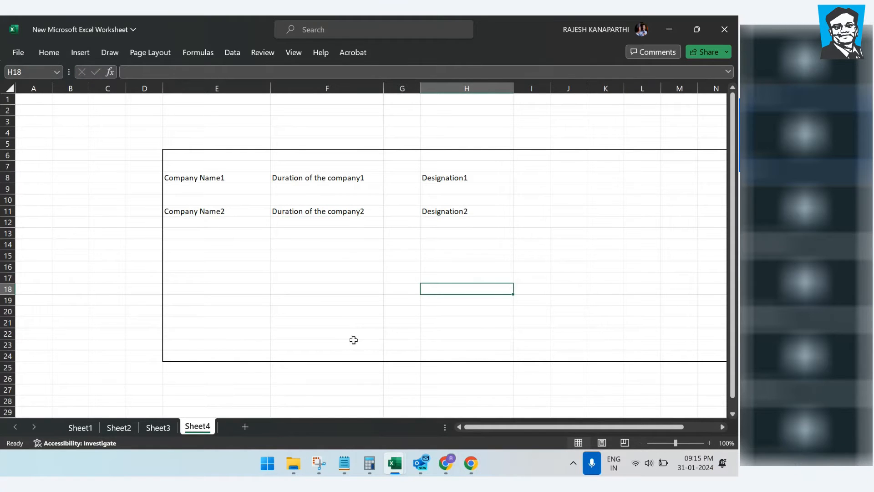
# Step: Set the externalName field's Visible property to No, keeping it editable, and confirm
pyautogui.moveTo(446, 463)
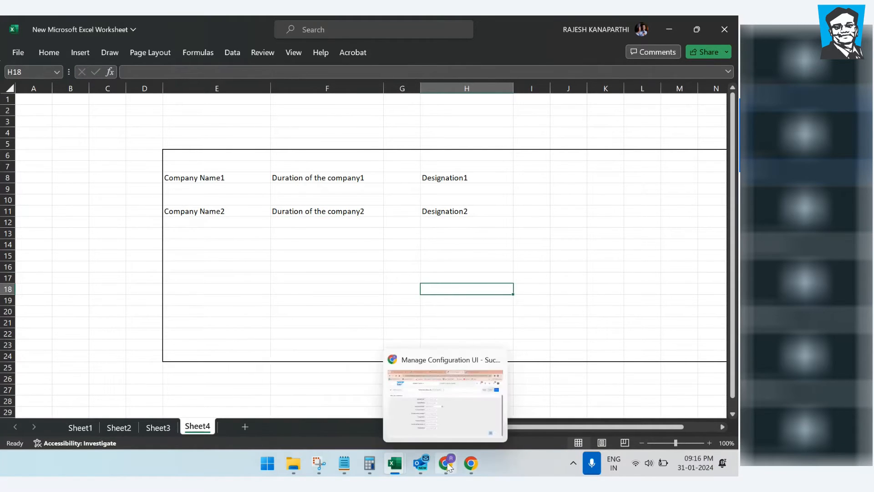
pyautogui.click(454, 419)
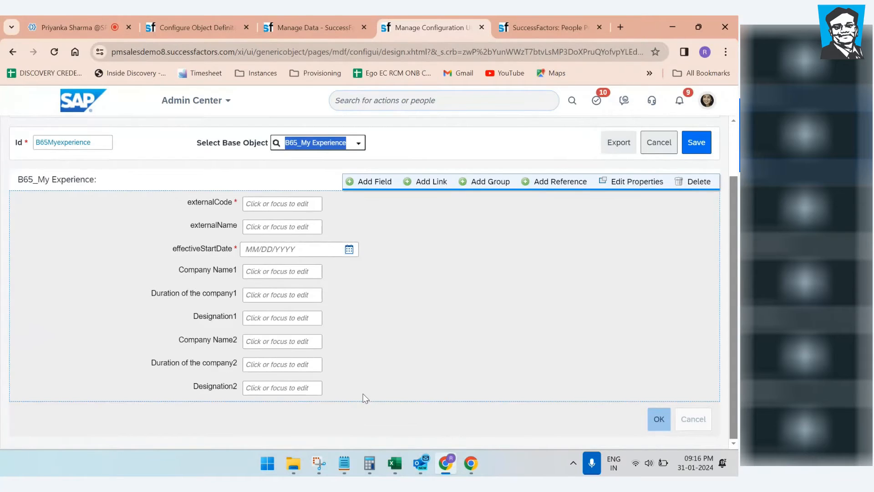
pyautogui.moveTo(310, 226)
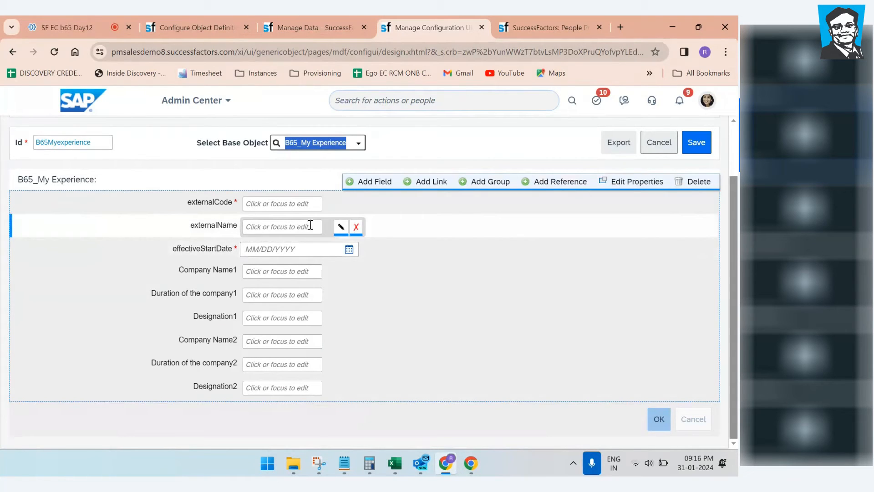
pyautogui.click(341, 227)
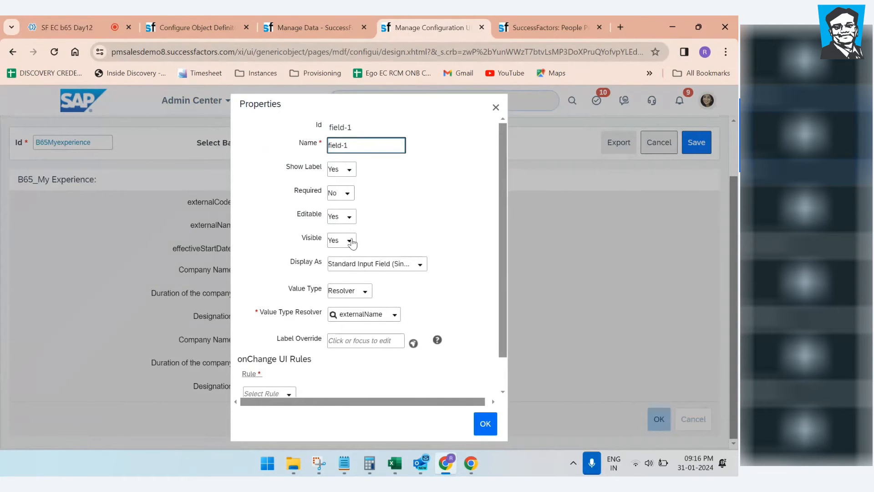
pyautogui.click(351, 243)
pyautogui.click(336, 271)
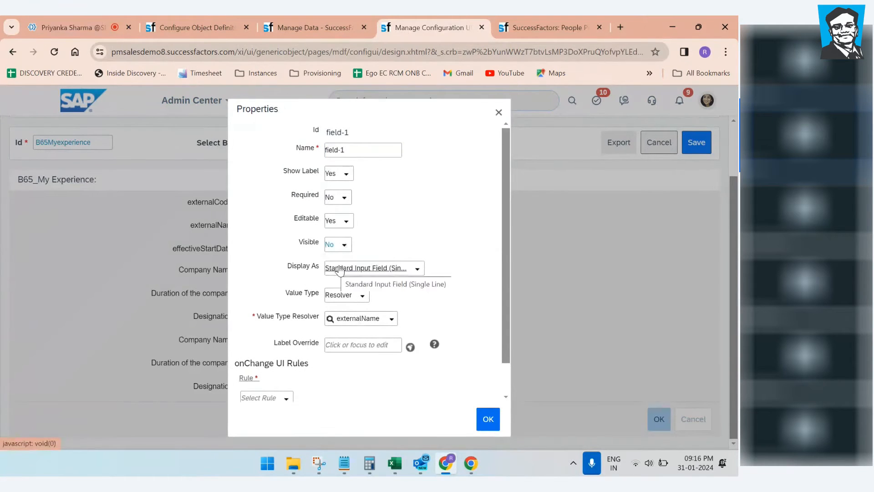
pyautogui.click(343, 222)
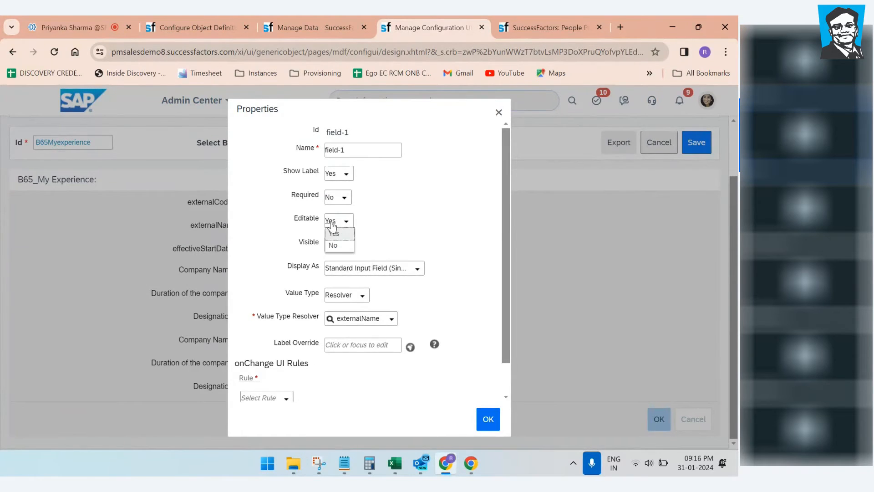
pyautogui.click(382, 226)
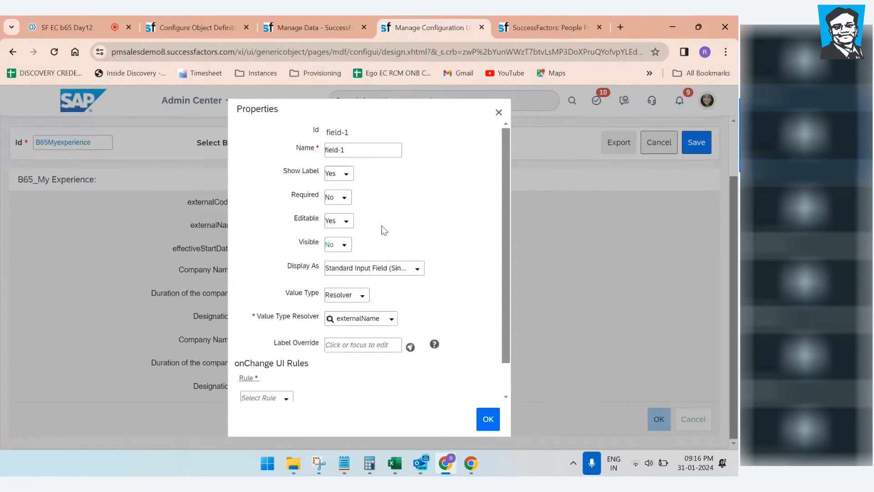
pyautogui.click(487, 417)
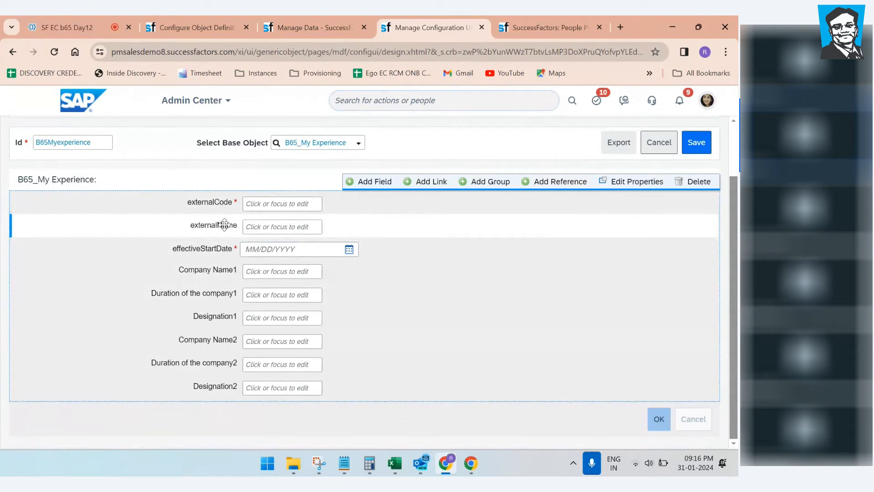
# Step: Save the B65Myexperience configuration UI and return to the Manage Data page
pyautogui.click(695, 145)
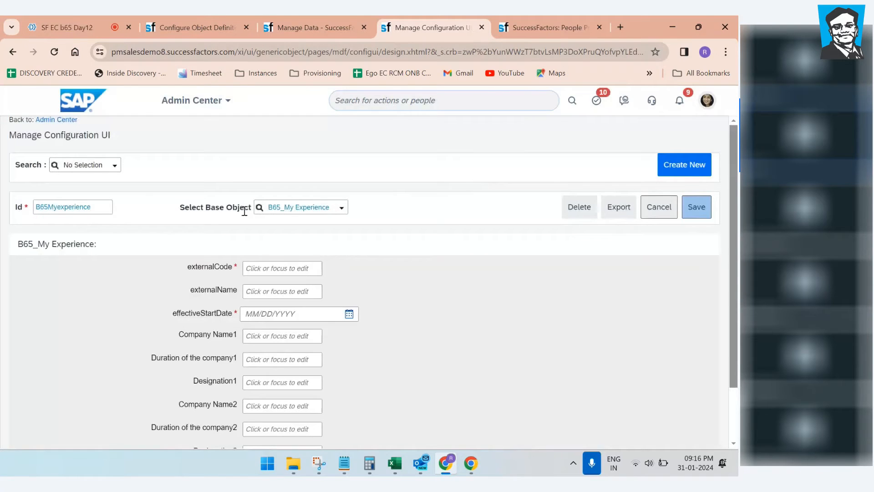
pyautogui.moveTo(97, 207); pyautogui.dragTo(34, 209)
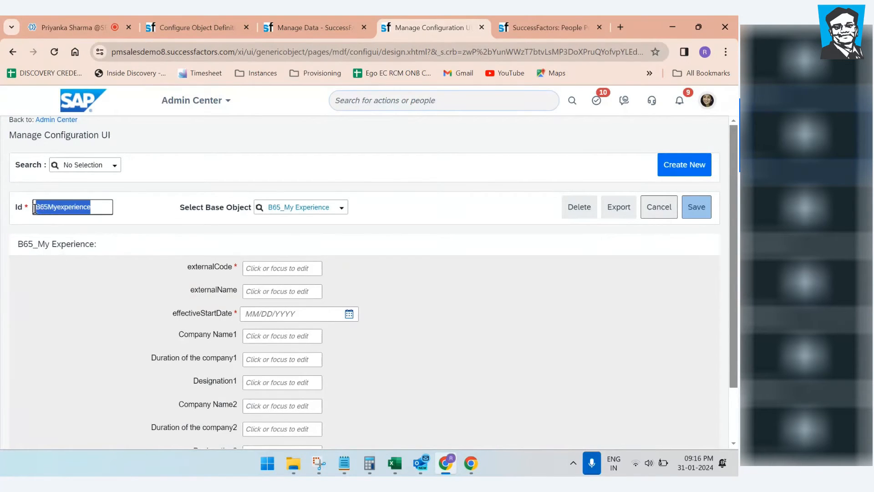
pyautogui.click(153, 204)
pyautogui.click(310, 26)
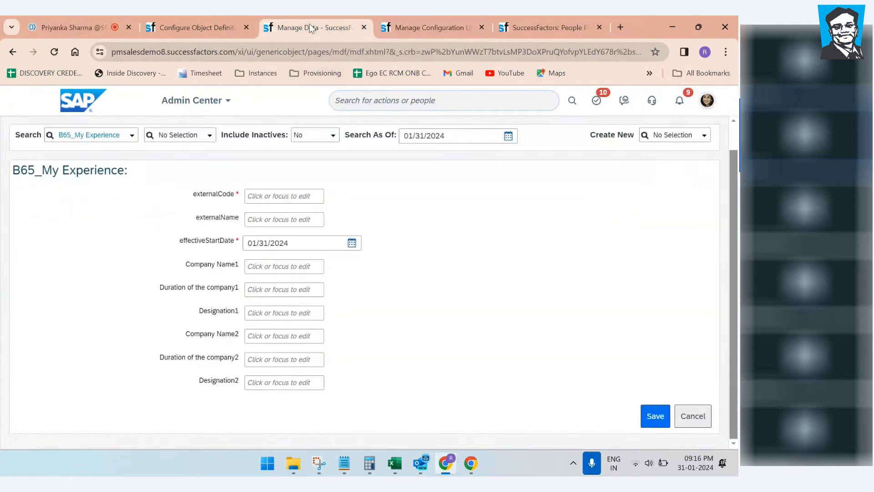
# Step: Open the B65_My Experience definition for correction and copy the B65Myexperience configuration id
pyautogui.click(199, 27)
pyautogui.click(681, 205)
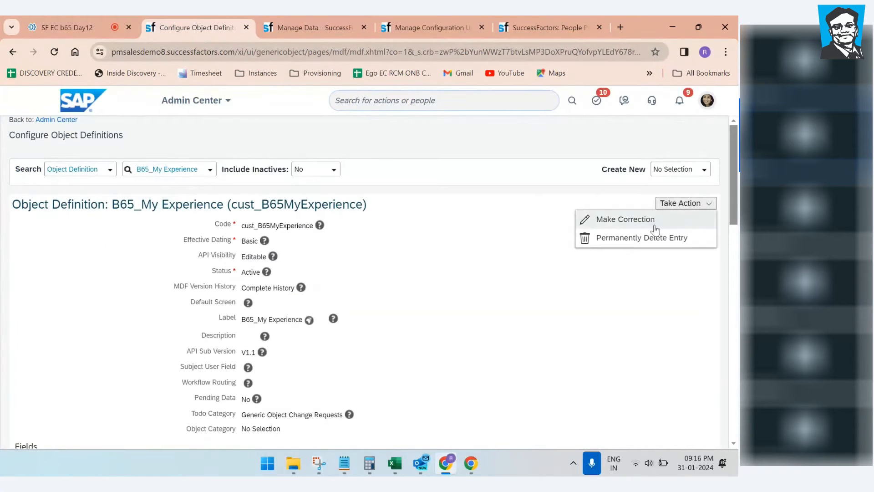
pyautogui.click(655, 220)
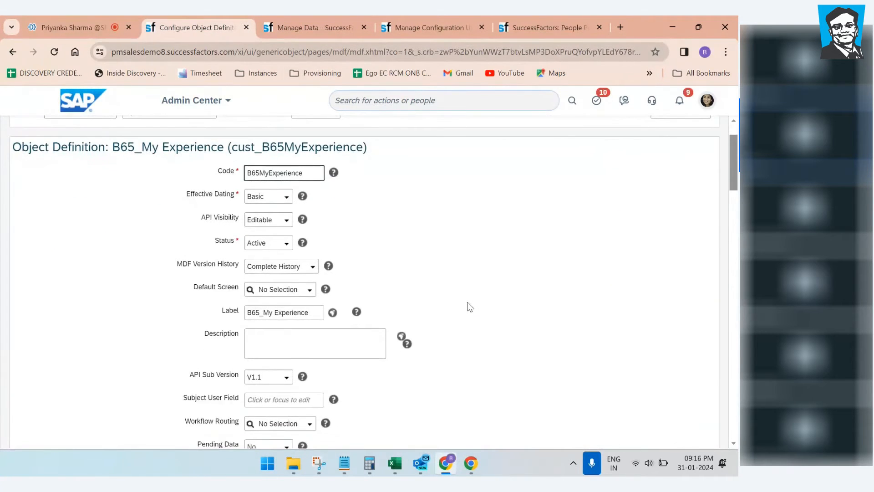
pyautogui.scroll(-1, 469, 307)
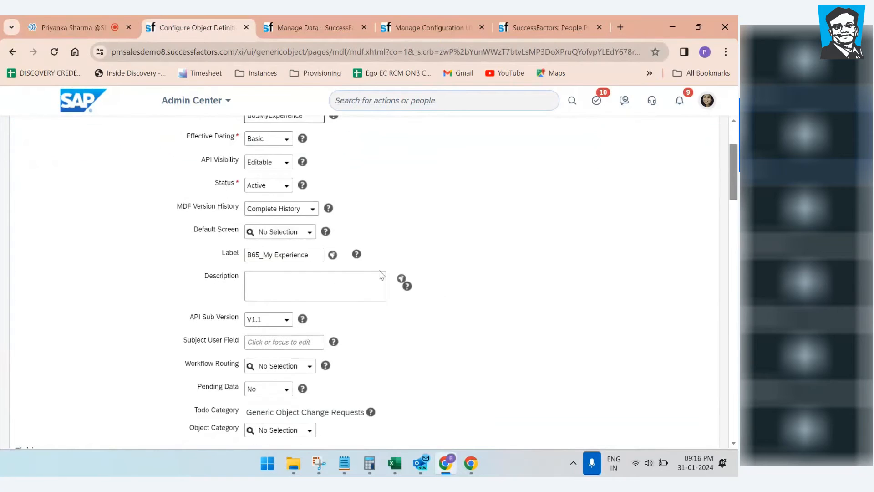
pyautogui.click(270, 233)
pyautogui.click(318, 26)
pyautogui.click(430, 22)
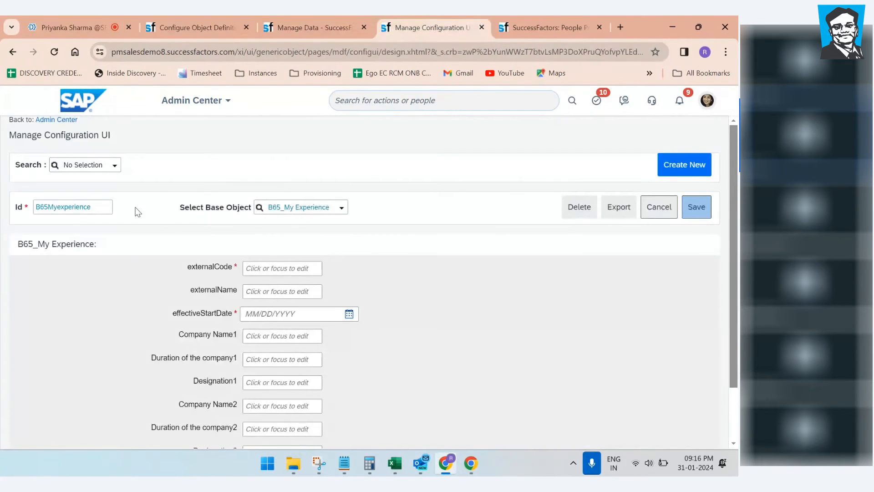
pyautogui.moveTo(94, 204); pyautogui.dragTo(46, 208)
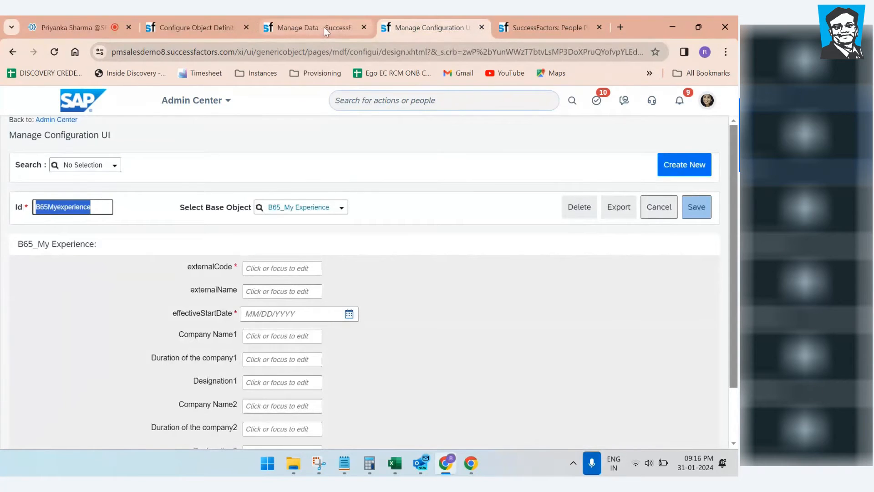
pyautogui.click(200, 26)
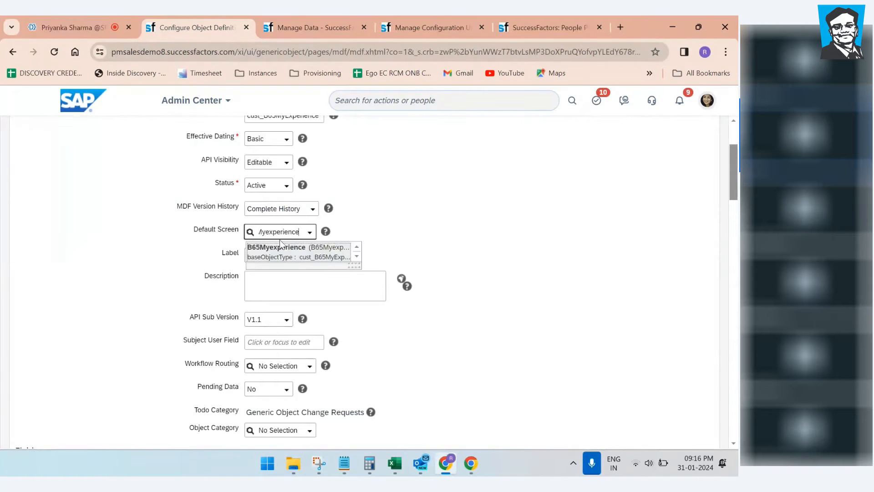
# Step: Set Default Screen to B65Myexperience and save the object definition
pyautogui.click(281, 255)
pyautogui.moveTo(730, 181); pyautogui.dragTo(667, 439)
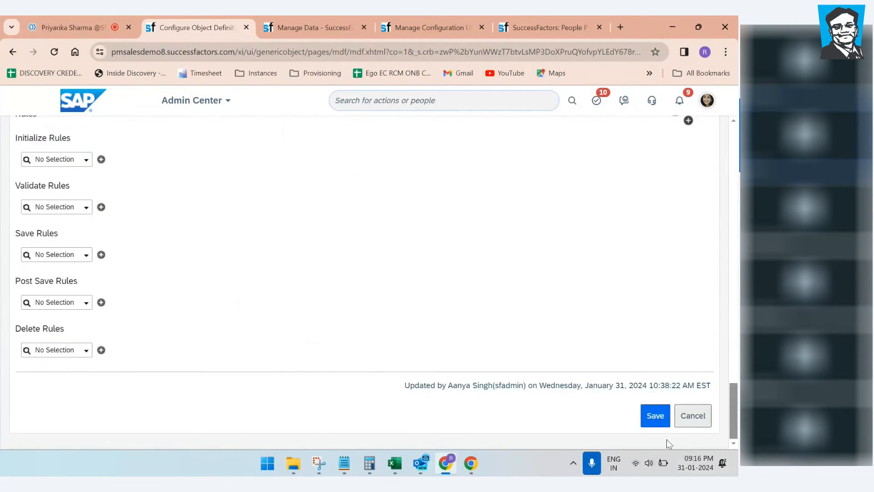
pyautogui.click(654, 415)
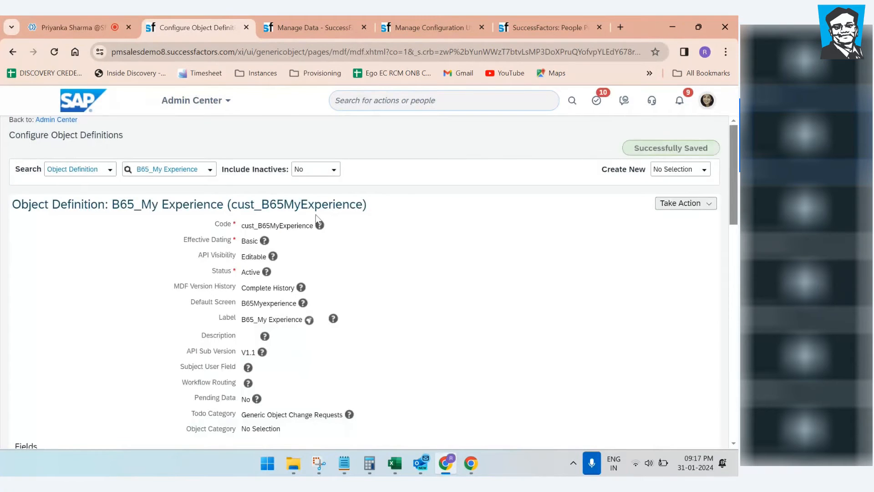
pyautogui.click(346, 28)
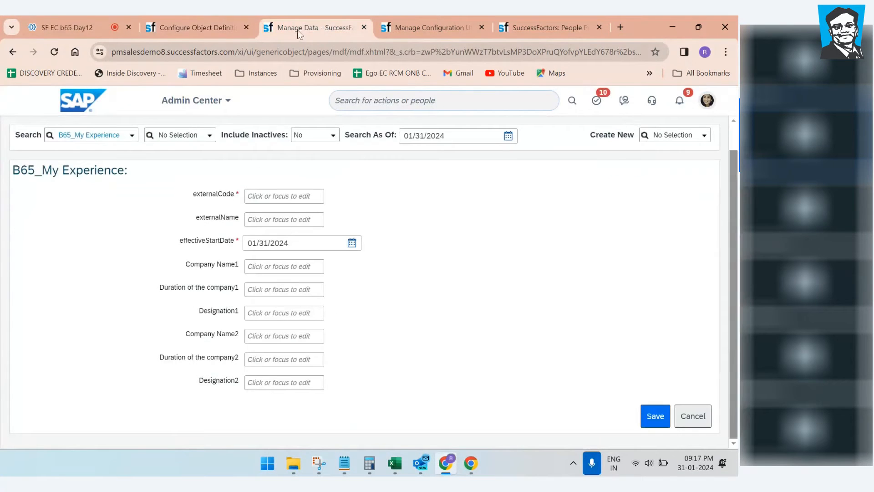
# Step: Duplicate the Manage Data tab and start a new B65_My Experience record to confirm externalName is gone
pyautogui.rightClick(308, 25)
pyautogui.click(335, 127)
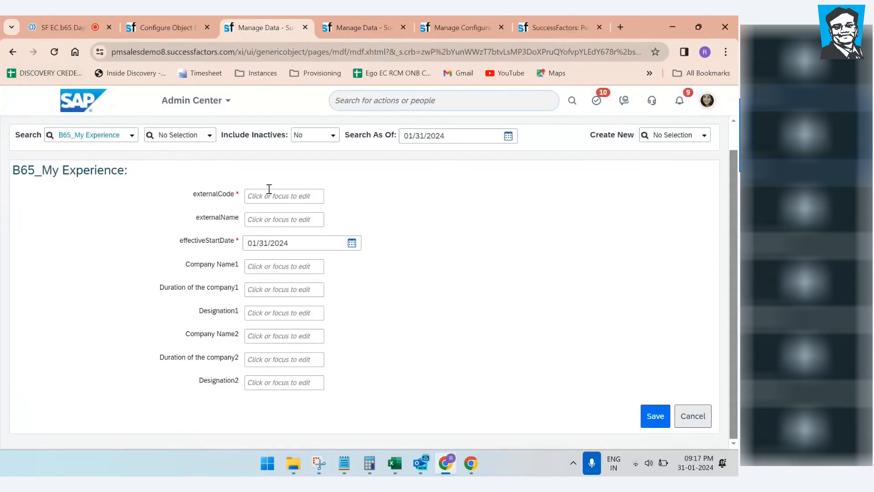
pyautogui.click(364, 28)
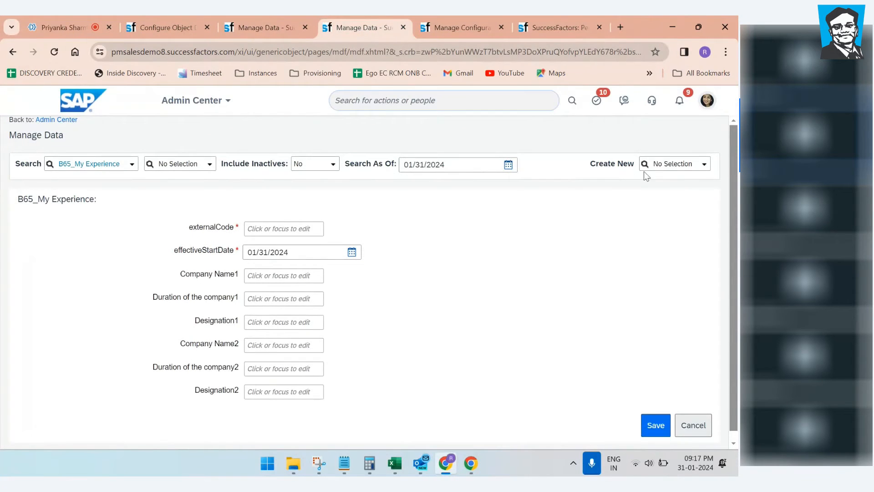
pyautogui.click(704, 164)
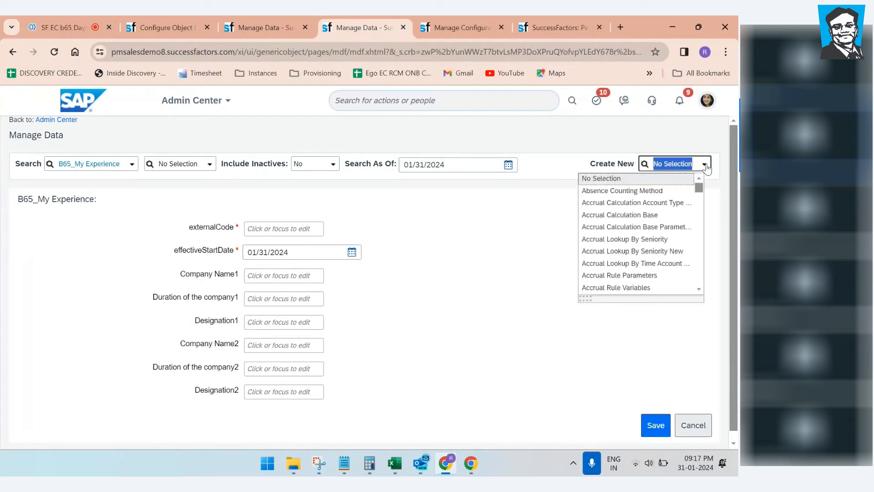
pyautogui.write('65')
pyautogui.click(635, 179)
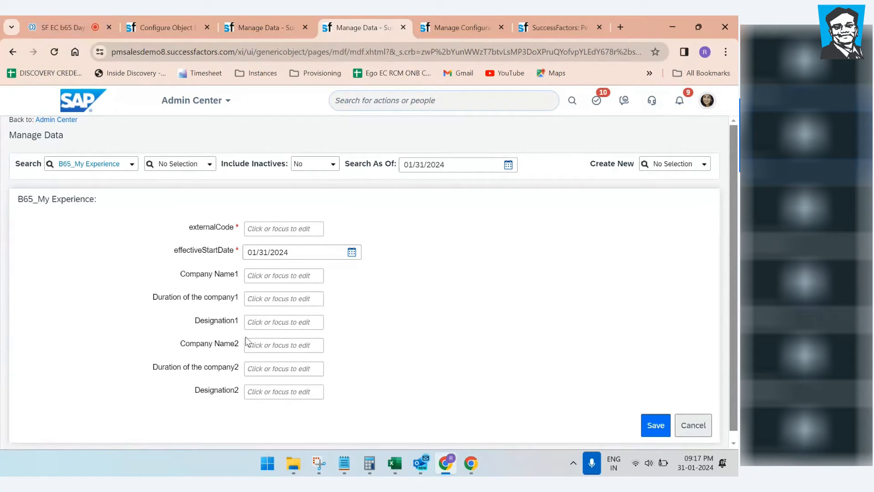
pyautogui.click(466, 26)
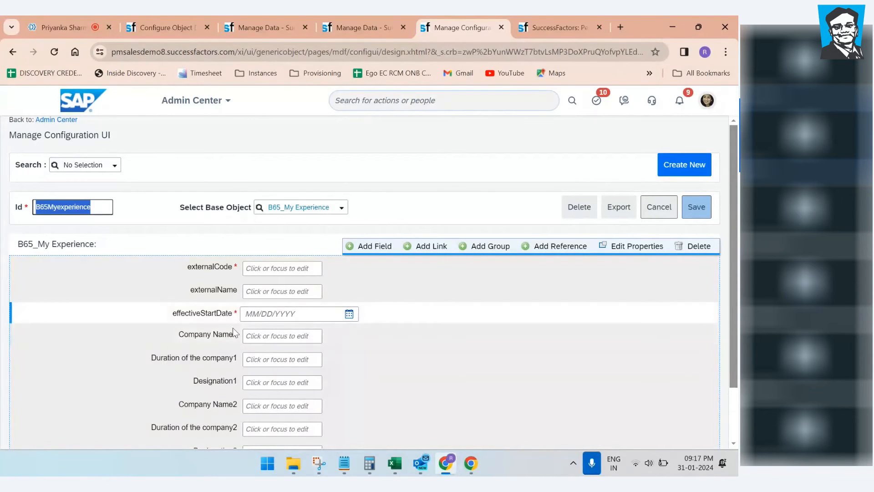
# Step: Review cells E8:H8 and E11:H12 in the reference Excel worksheet
pyautogui.scroll(-1, 309, 366)
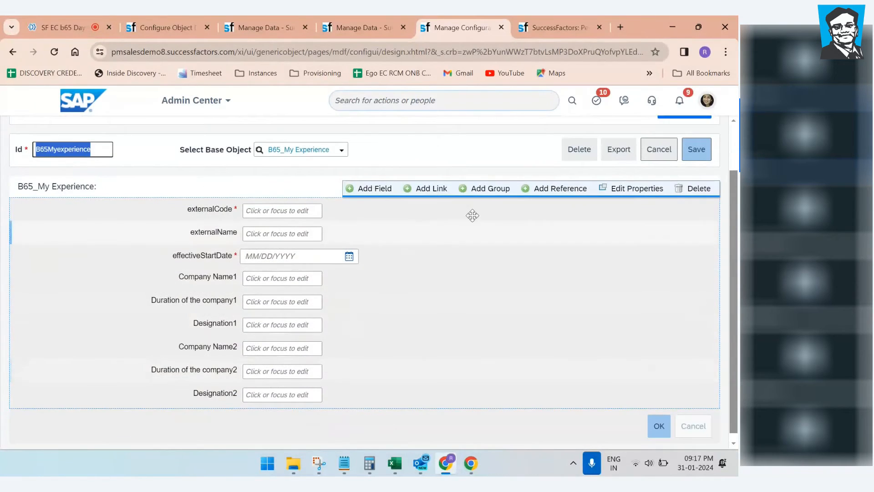
pyautogui.moveTo(395, 463)
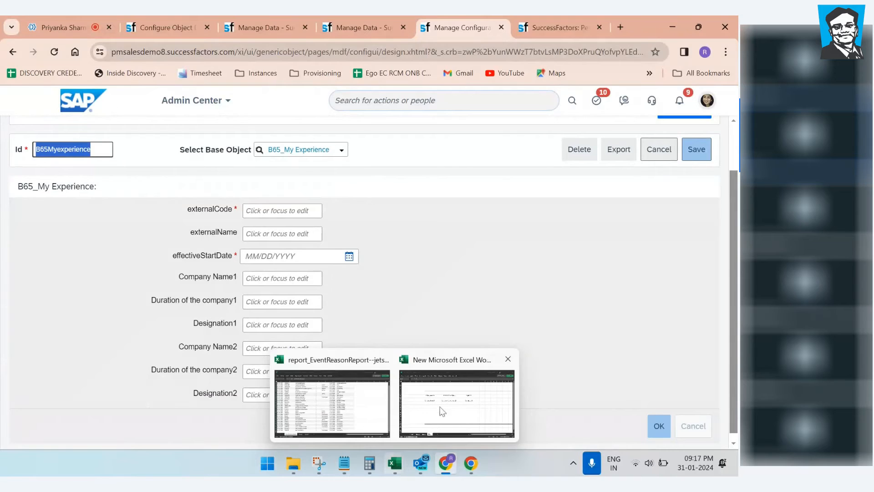
pyautogui.click(439, 410)
pyautogui.moveTo(163, 177); pyautogui.dragTo(499, 177)
pyautogui.click(396, 286)
pyautogui.moveTo(188, 214); pyautogui.dragTo(519, 233)
pyautogui.click(669, 29)
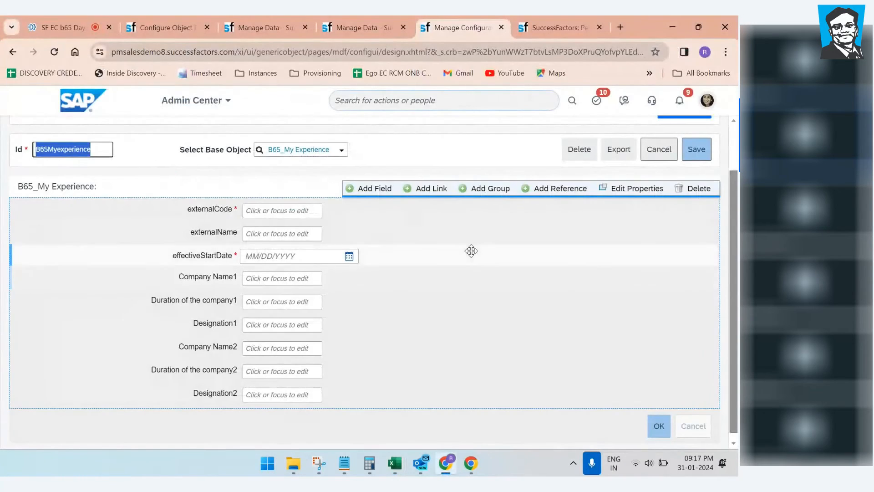
# Step: Add a Title group holding Company Name1 followed by Duration of the company1
pyautogui.click(486, 193)
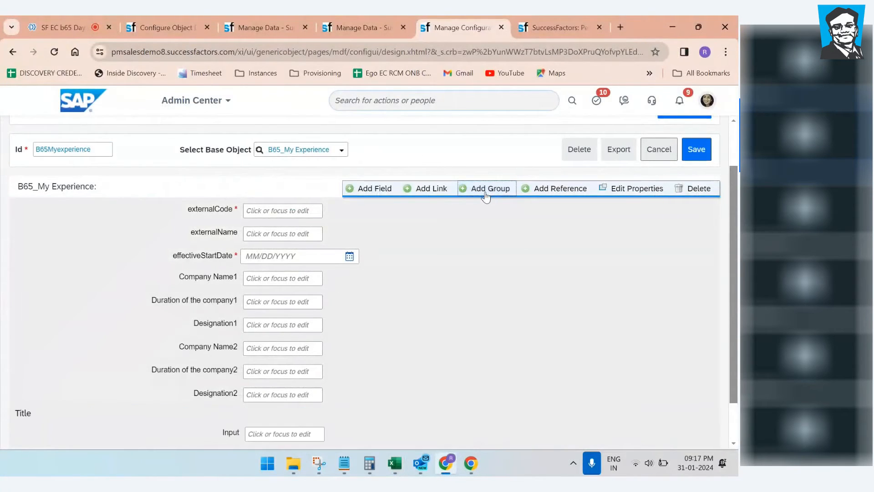
pyautogui.scroll(-1, 455, 284)
pyautogui.scroll(-1, 455, 285)
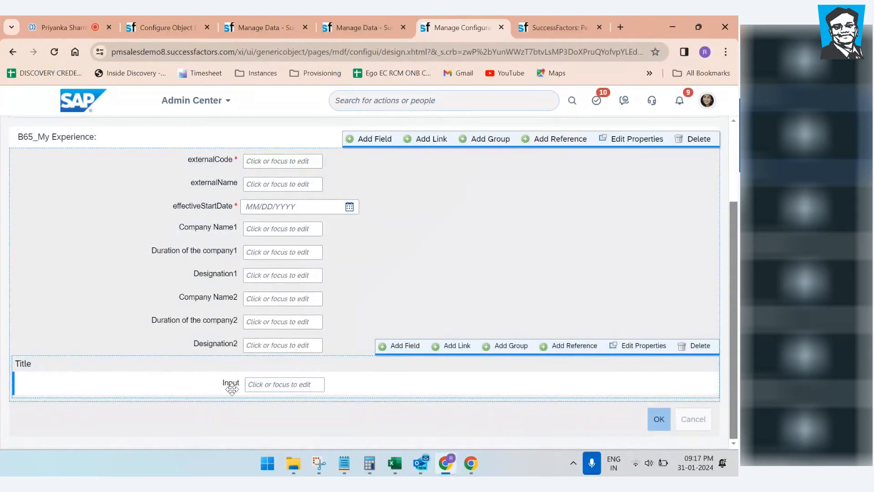
pyautogui.scroll(2, 238, 384)
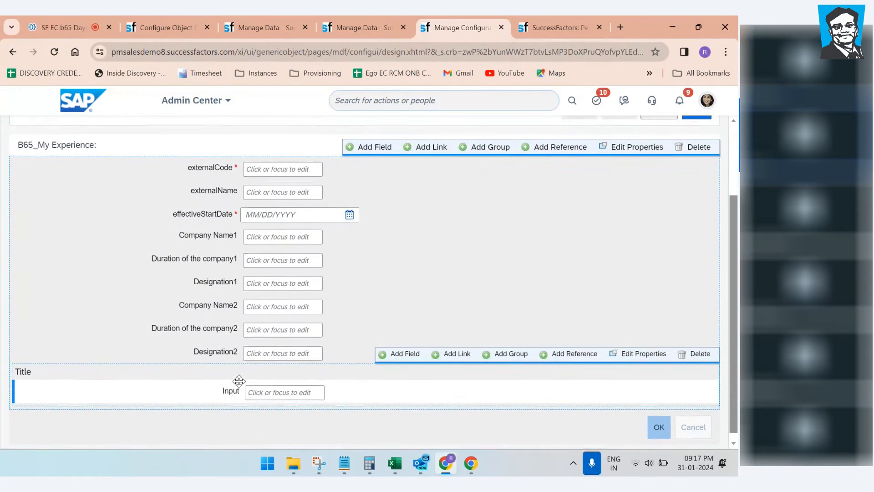
pyautogui.moveTo(217, 292); pyautogui.dragTo(225, 421)
pyautogui.scroll(-2, 273, 391)
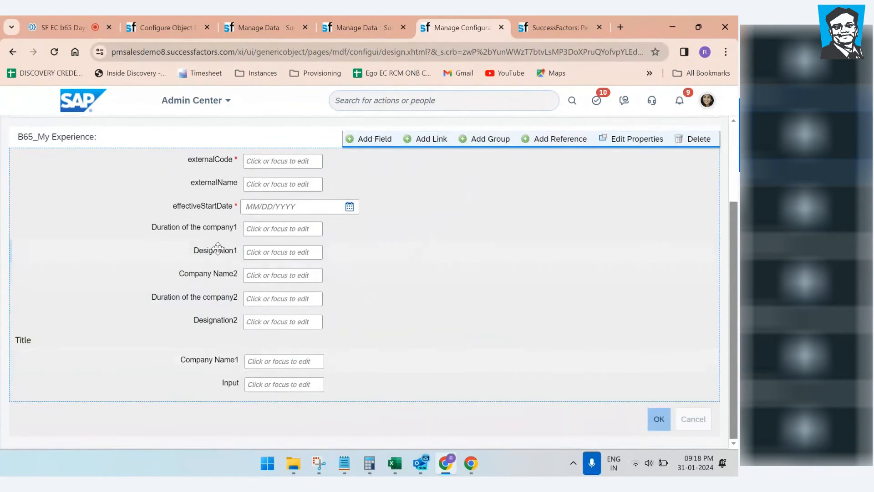
pyautogui.moveTo(220, 240); pyautogui.dragTo(425, 348)
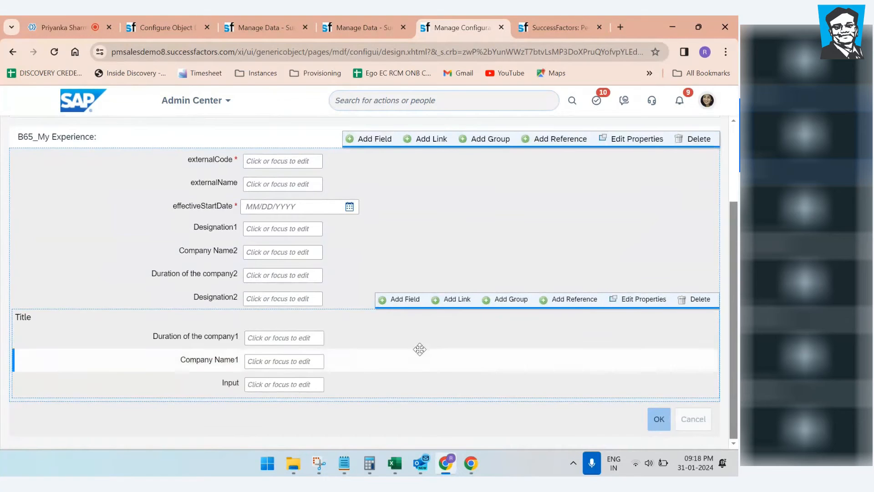
pyautogui.moveTo(222, 332); pyautogui.dragTo(221, 360)
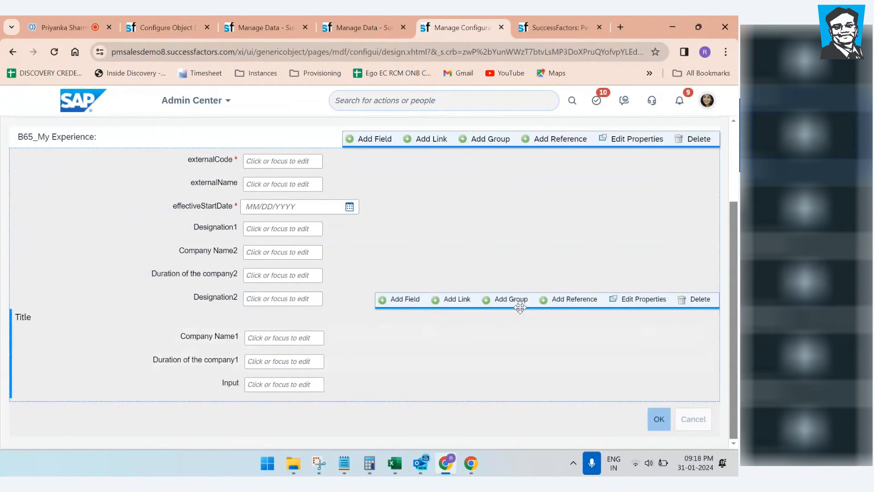
# Step: Choose Flow as the Title group's layout in its properties
pyautogui.click(638, 299)
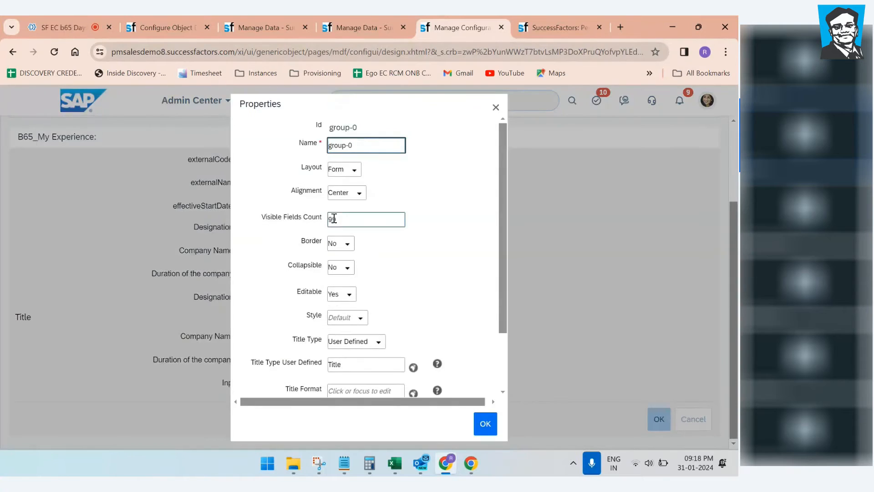
pyautogui.click(353, 172)
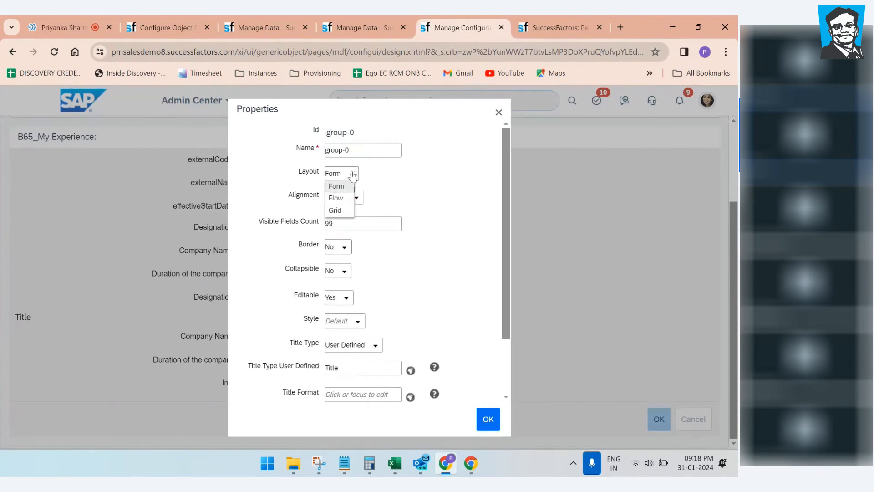
pyautogui.click(338, 198)
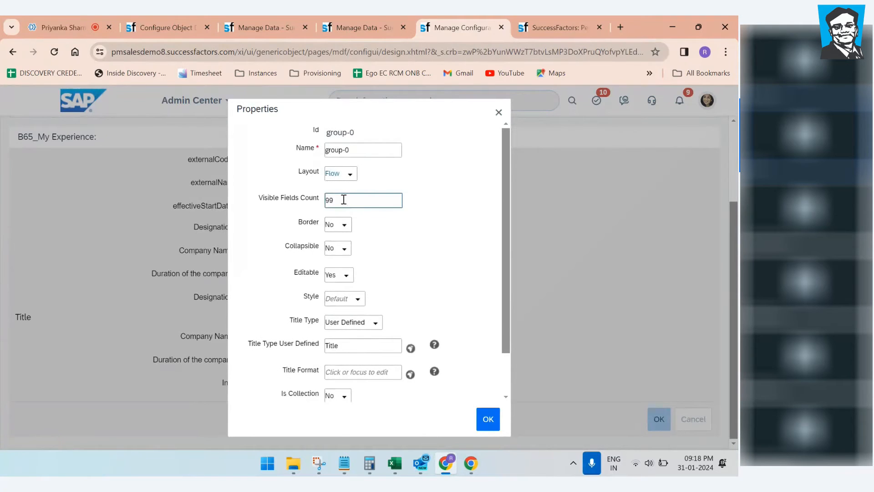
pyautogui.click(351, 174)
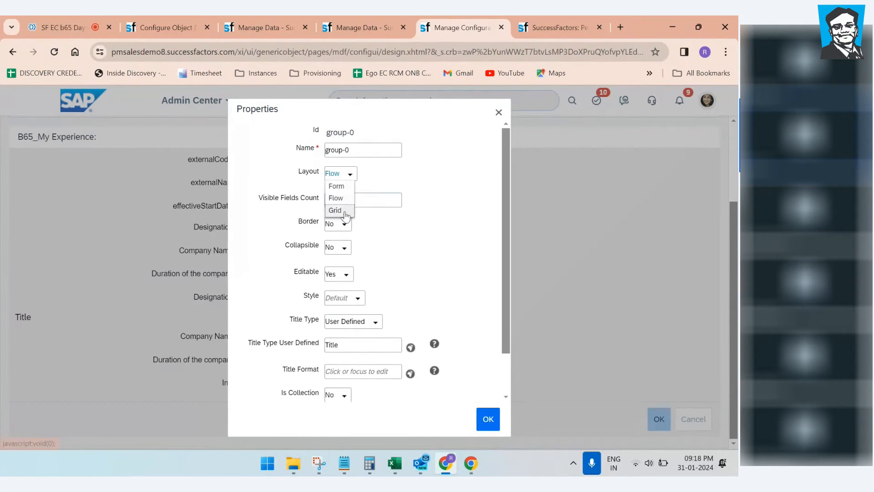
pyautogui.click(412, 245)
# Step: Check the group's Display Options, confirm the Flow layout and apply it
pyautogui.scroll(-2, 410, 249)
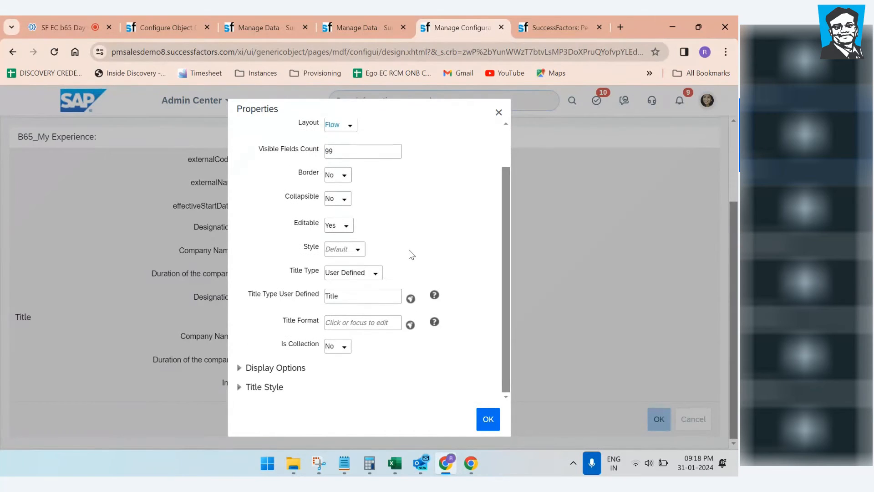
pyautogui.click(243, 372)
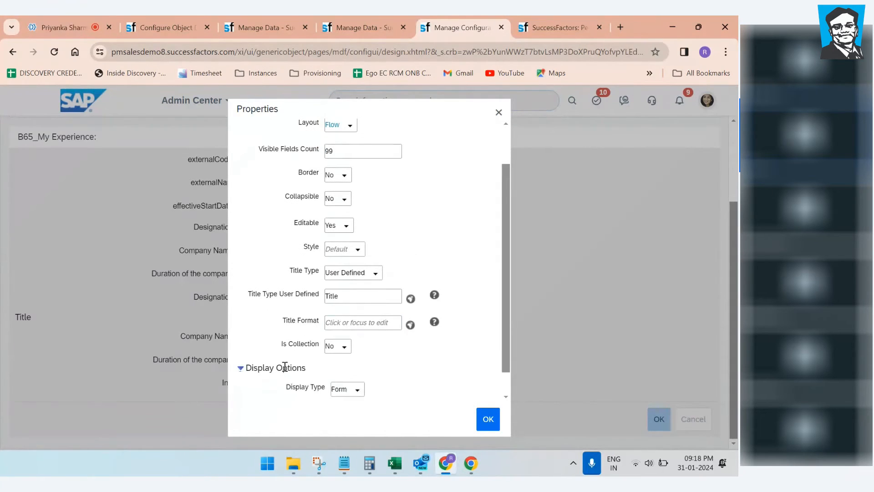
pyautogui.scroll(-1, 280, 367)
pyautogui.click(357, 364)
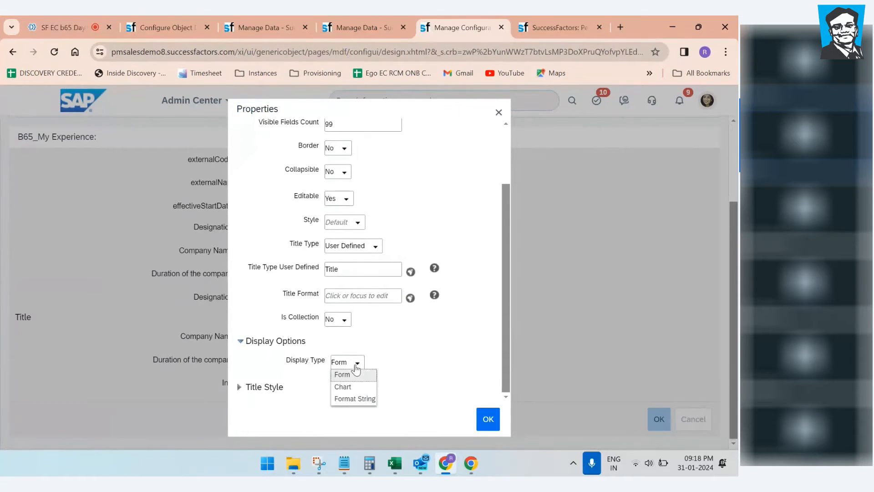
pyautogui.click(357, 368)
pyautogui.click(357, 367)
pyautogui.scroll(2, 387, 325)
pyautogui.click(452, 263)
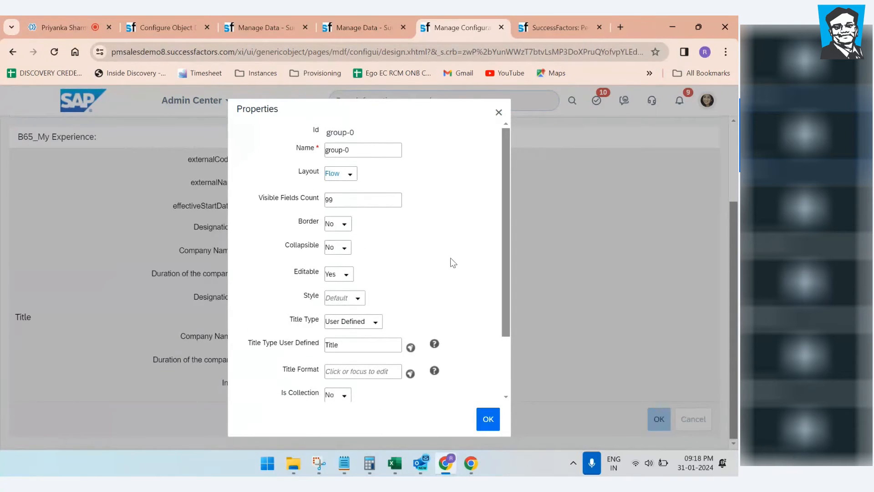
pyautogui.click(350, 175)
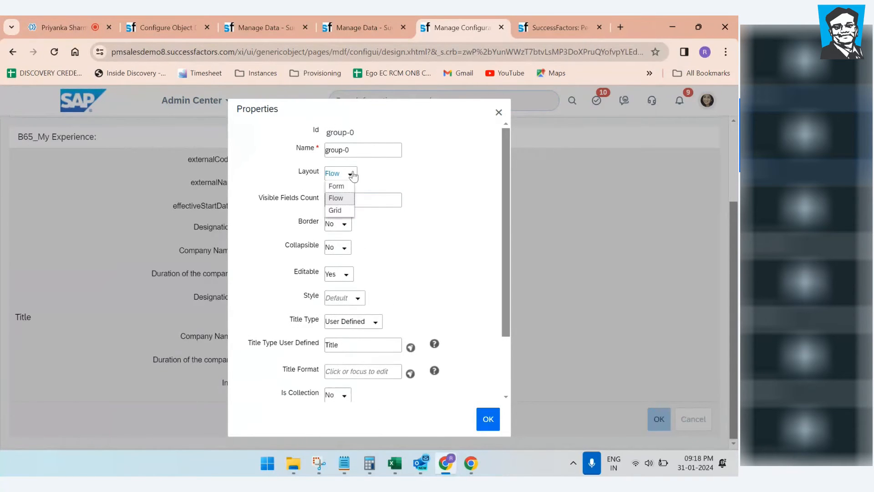
pyautogui.click(342, 199)
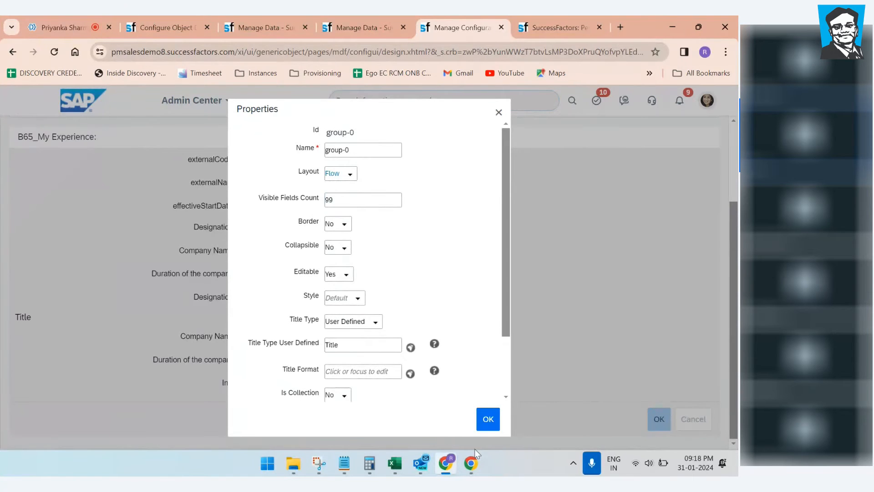
pyautogui.click(489, 419)
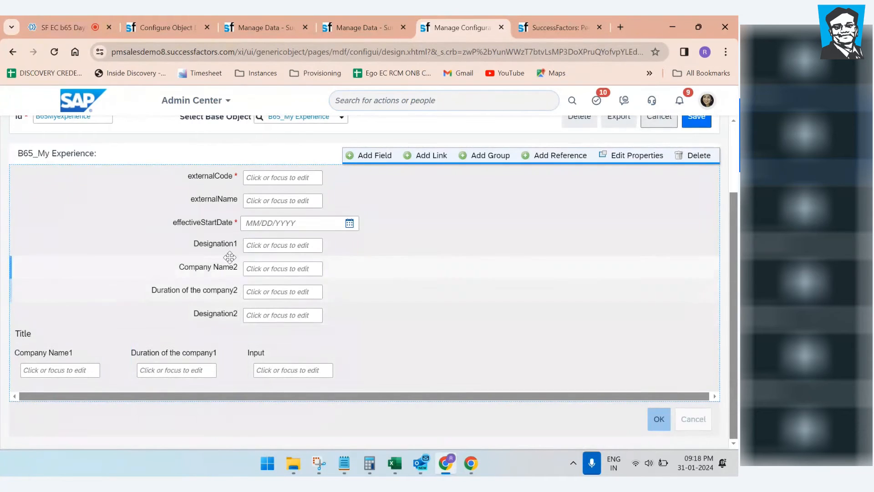
# Step: Move Designation1 into the Title group after Duration of the company1 and delete the Input placeholder
pyautogui.moveTo(221, 250); pyautogui.dragTo(299, 359)
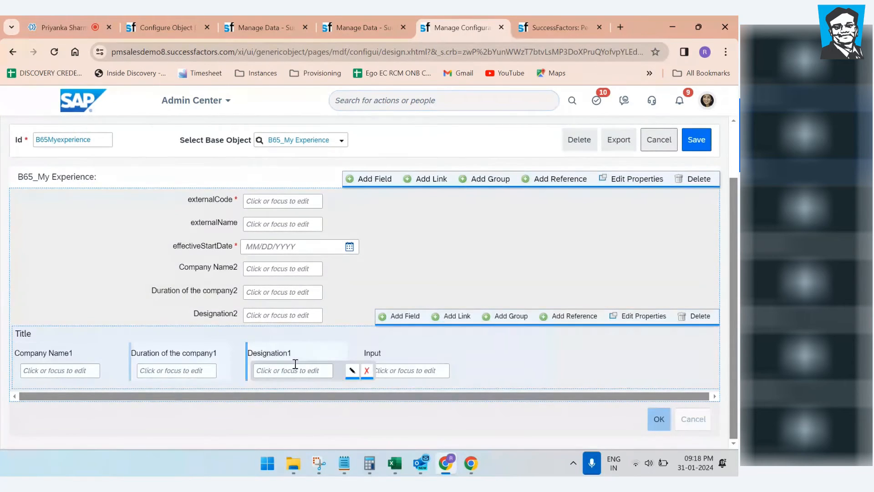
pyautogui.moveTo(391, 361)
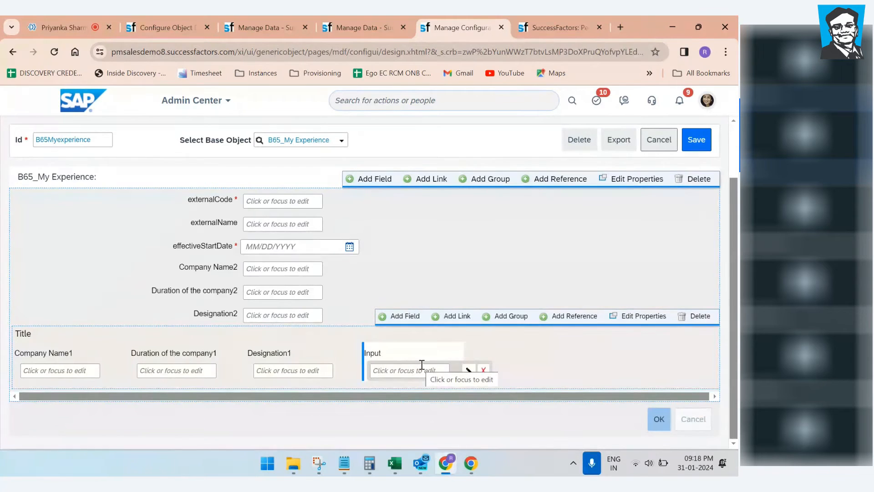
pyautogui.click(484, 369)
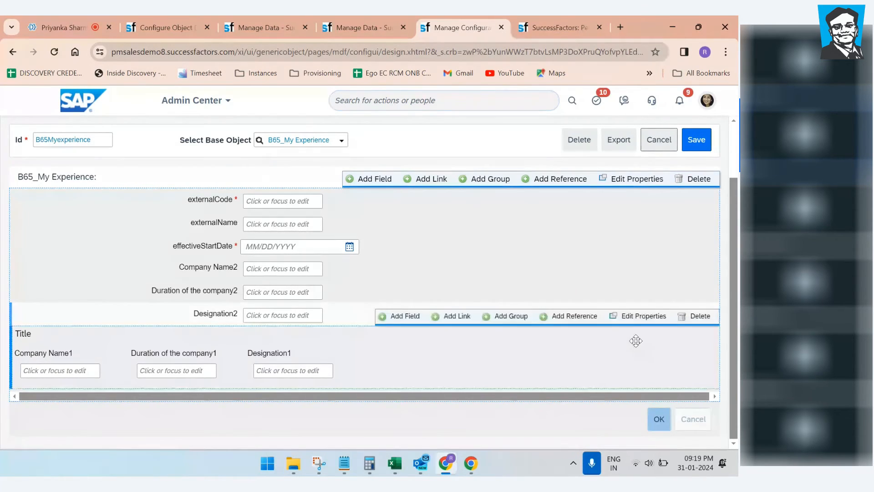
# Step: Replace the group's user-defined title 'Title' with 'My Experience1' and confirm
pyautogui.click(641, 315)
pyautogui.click(357, 341)
pyautogui.scroll(-1, 351, 294)
pyautogui.moveTo(346, 283); pyautogui.dragTo(313, 286)
pyautogui.press('BackSpace')
pyautogui.write('My Experience1')
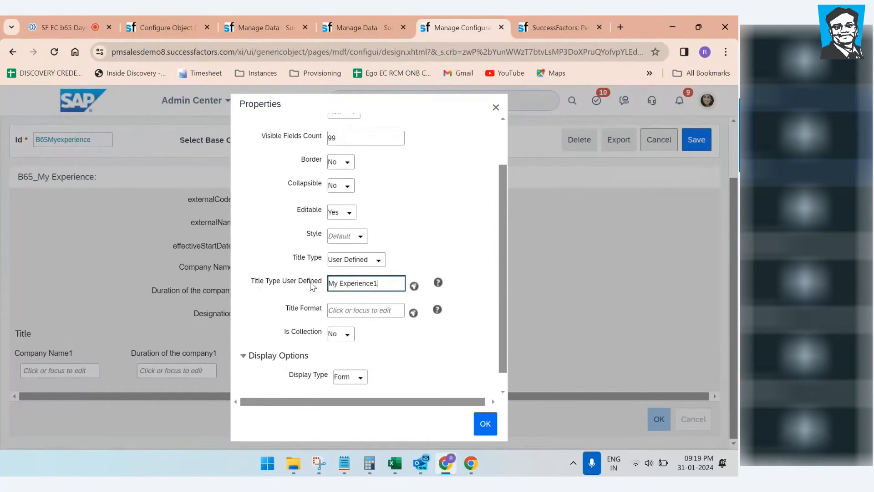
pyautogui.click(485, 423)
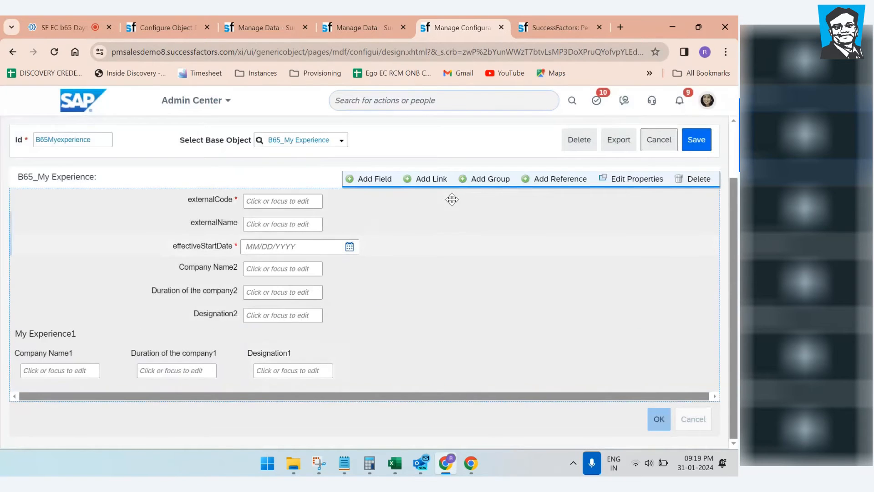
# Step: Add a new group containing Company Name2, Duration of the company2 and Designation2
pyautogui.click(502, 179)
pyautogui.scroll(-1, 482, 279)
pyautogui.moveTo(233, 221); pyautogui.dragTo(241, 373)
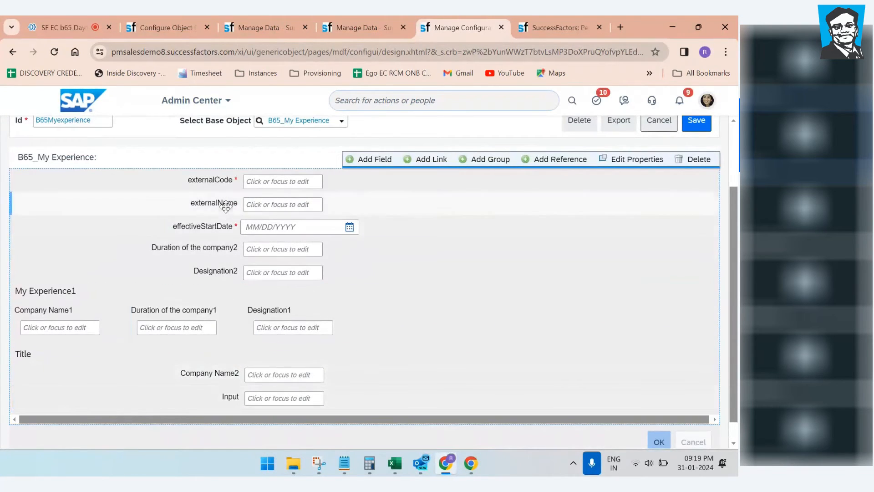
pyautogui.moveTo(226, 250); pyautogui.dragTo(212, 256)
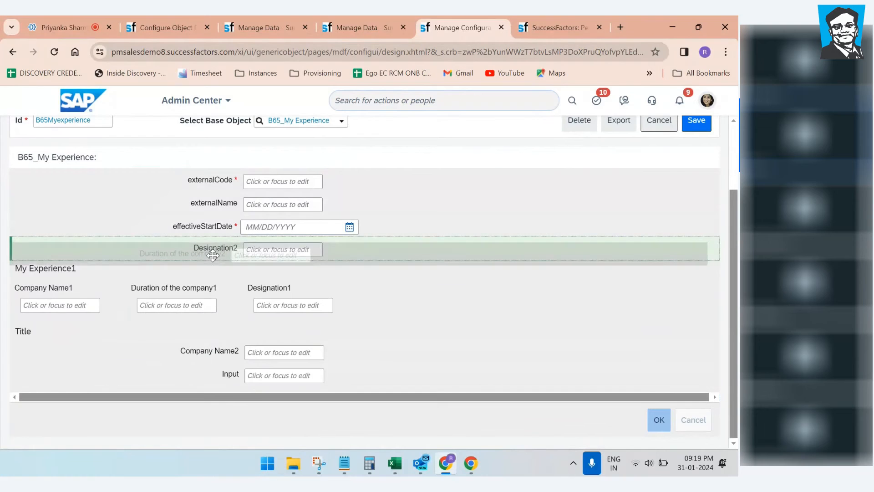
pyautogui.moveTo(212, 256); pyautogui.dragTo(225, 315)
pyautogui.moveTo(228, 328); pyautogui.dragTo(236, 354)
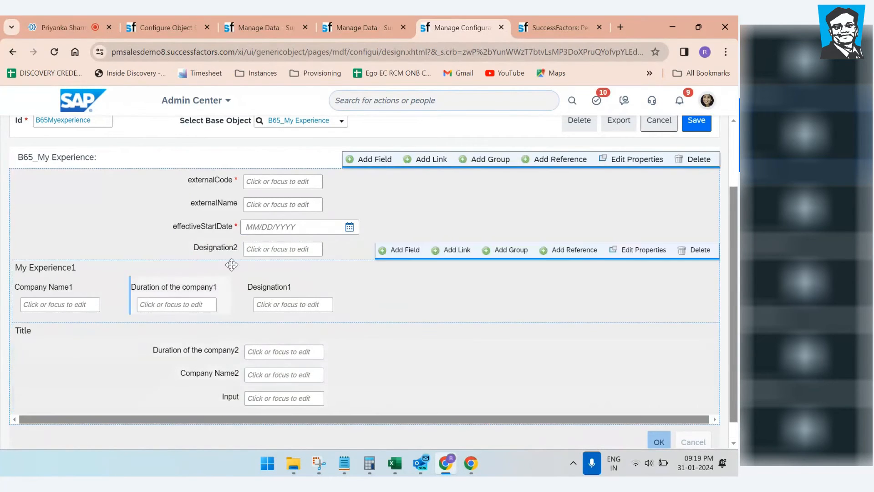
pyautogui.moveTo(226, 248)
pyautogui.mouseDown()
pyautogui.moveTo(213, 249)
pyautogui.moveTo(215, 260)
pyautogui.moveTo(233, 245)
pyautogui.moveTo(236, 259)
pyautogui.moveTo(234, 244)
pyautogui.mouseUp()
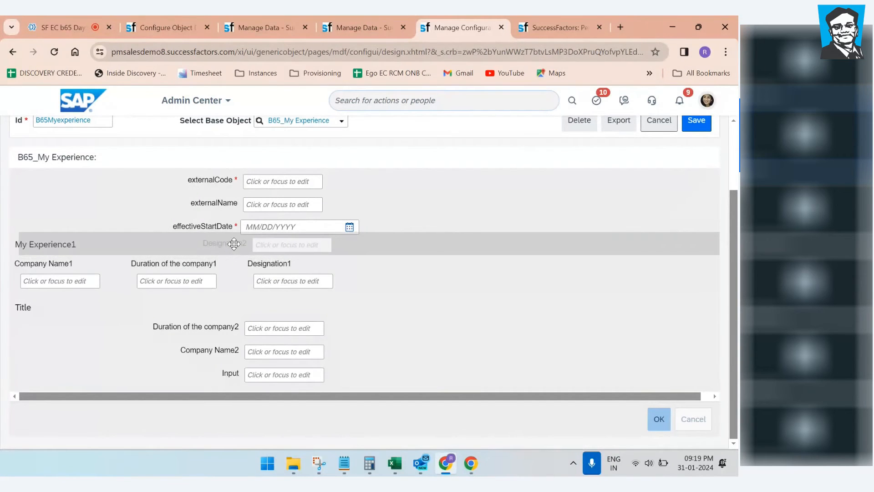
pyautogui.moveTo(234, 244); pyautogui.dragTo(228, 326)
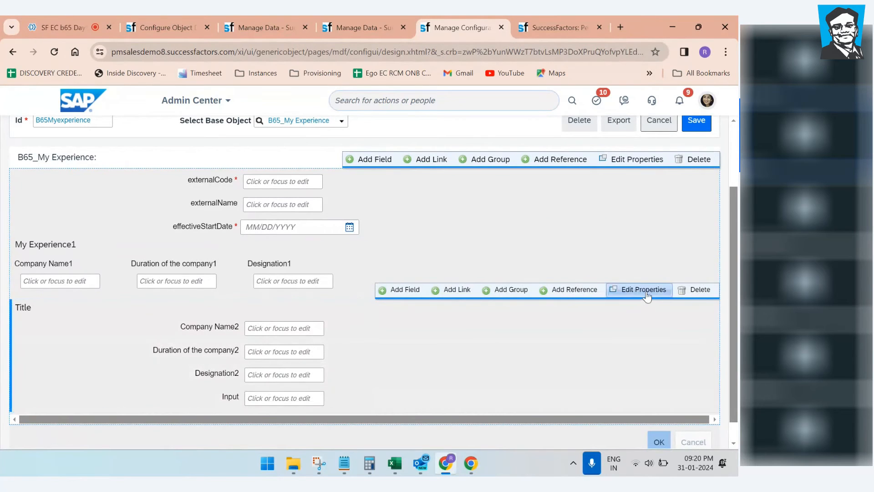
# Step: Set the second group's layout to Flow, briefly trying Grid before applying Flow again
pyautogui.click(644, 290)
pyautogui.click(355, 170)
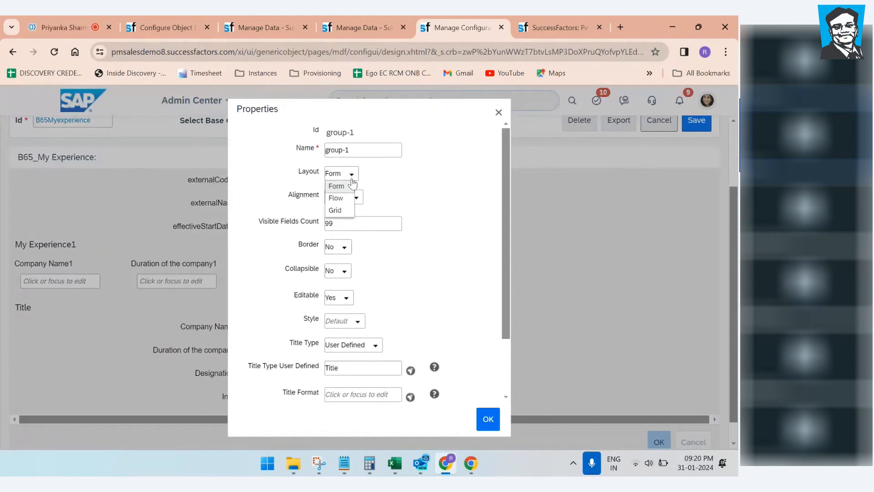
pyautogui.click(346, 195)
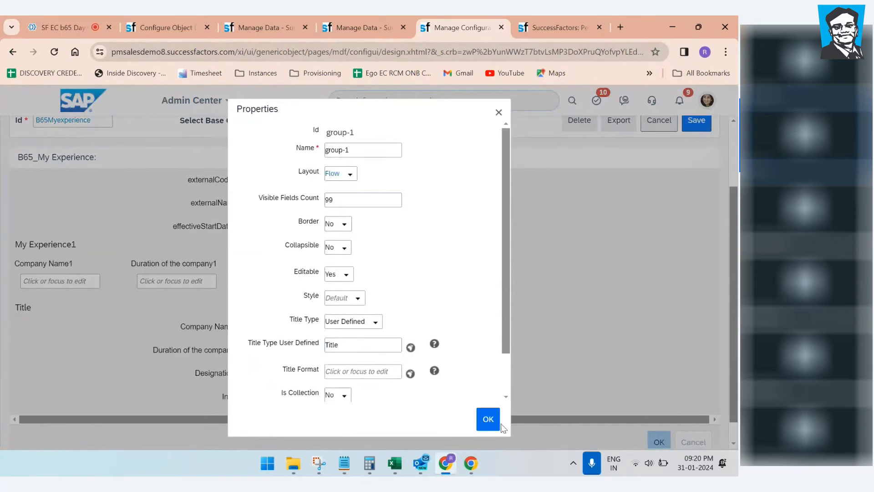
pyautogui.click(479, 426)
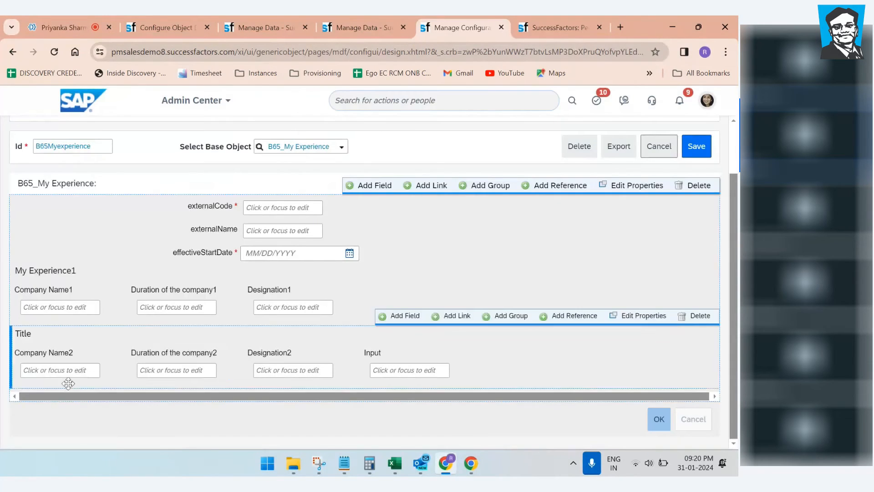
pyautogui.click(624, 314)
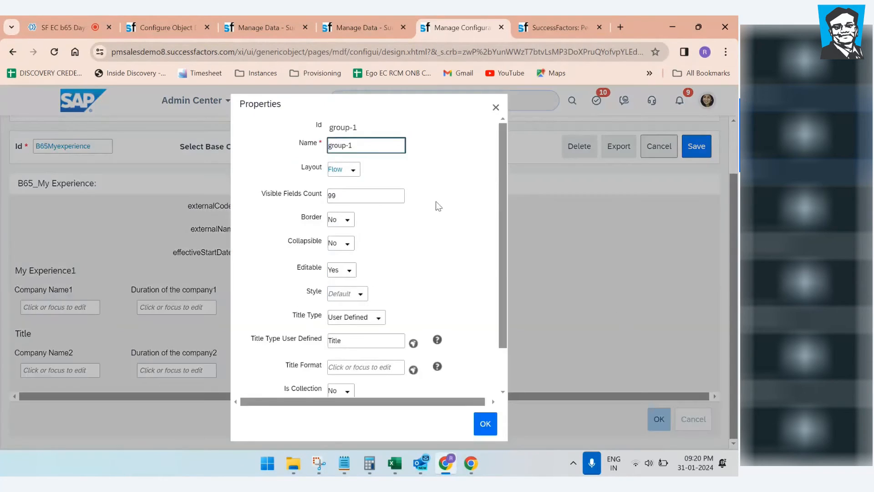
pyautogui.click(353, 170)
pyautogui.click(342, 211)
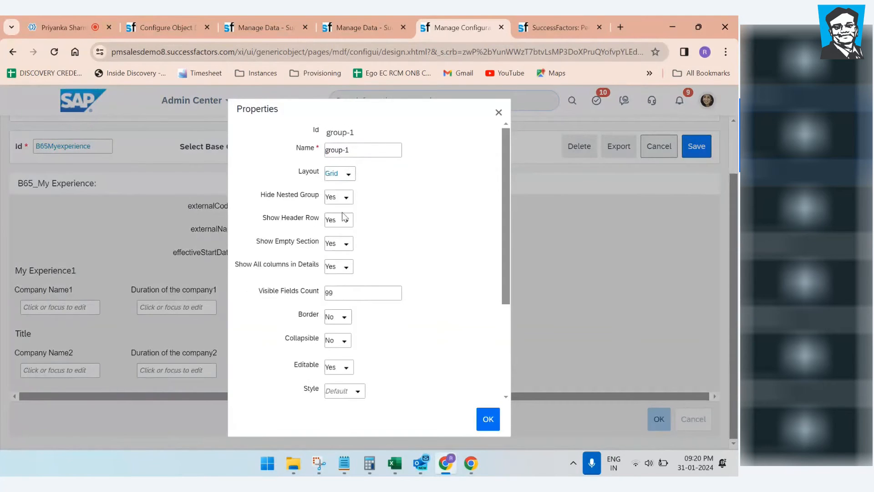
pyautogui.click(487, 416)
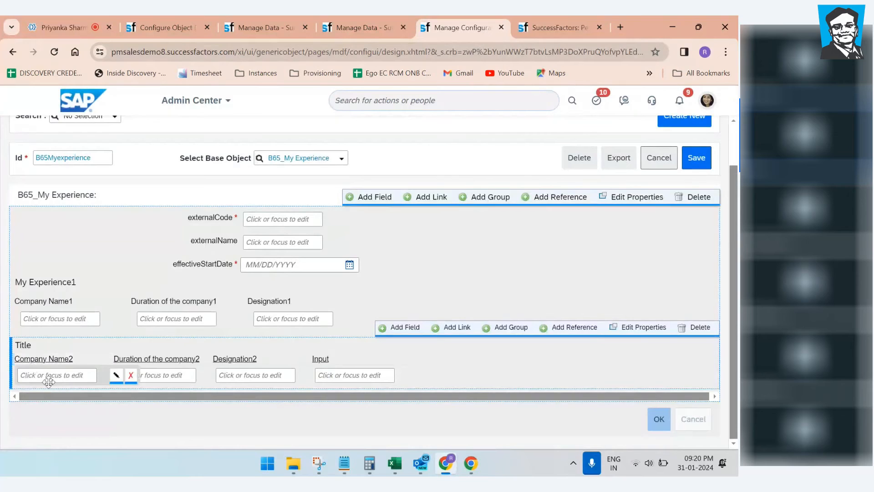
pyautogui.click(641, 326)
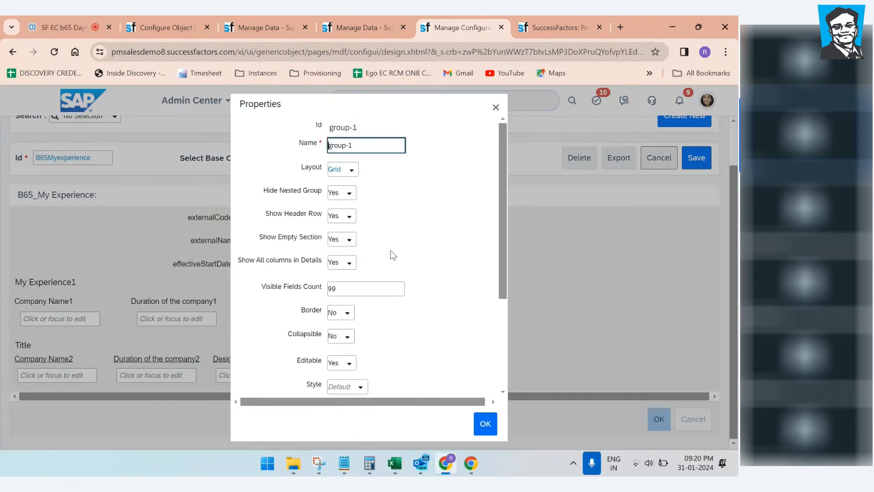
pyautogui.click(350, 174)
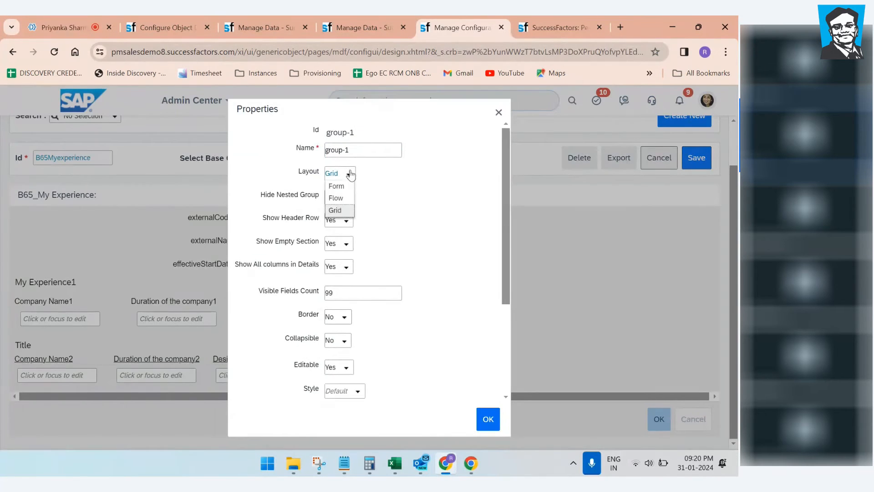
pyautogui.click(336, 195)
pyautogui.click(488, 419)
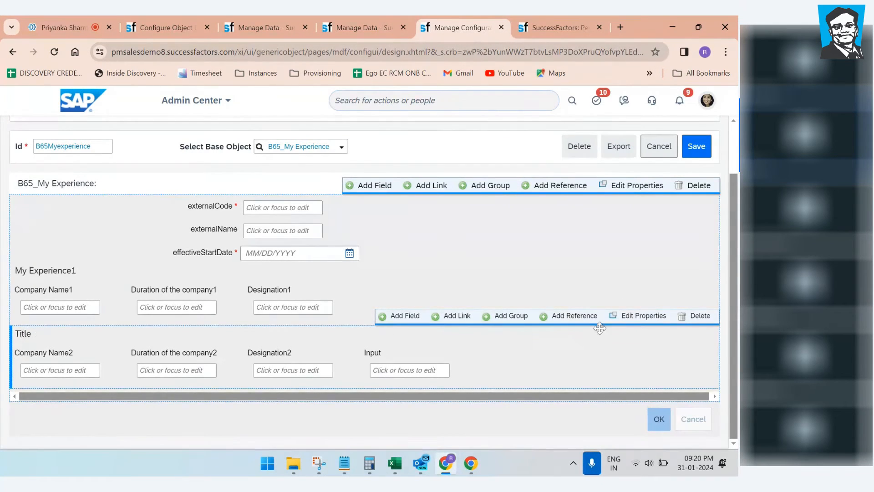
# Step: Retitle the second group from 'Title' to 'My Experience2'
pyautogui.click(637, 315)
pyautogui.scroll(-2, 368, 312)
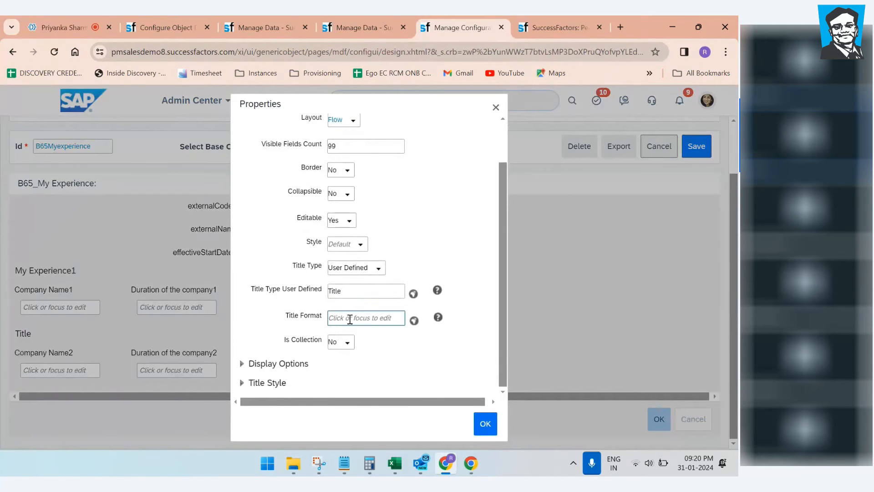
pyautogui.moveTo(358, 290); pyautogui.dragTo(299, 295)
pyautogui.press('BackSpace')
pyautogui.write('My E')
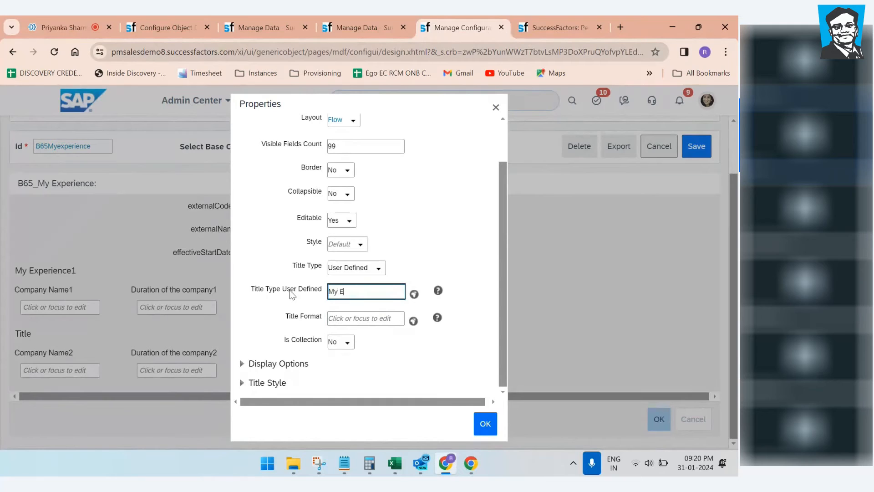
pyautogui.write('xperience2')
pyautogui.click(485, 423)
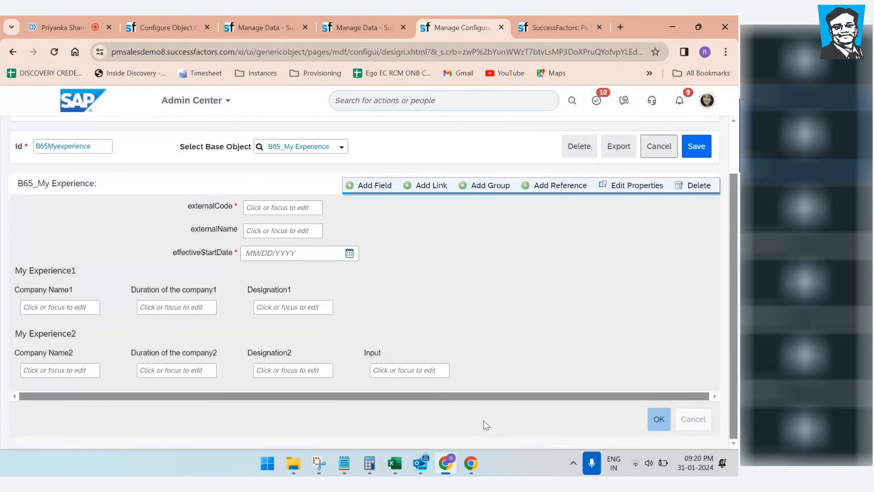
# Step: Delete the Input field from My Experience2, then check the object definition and Manage Data forms
pyautogui.click(481, 369)
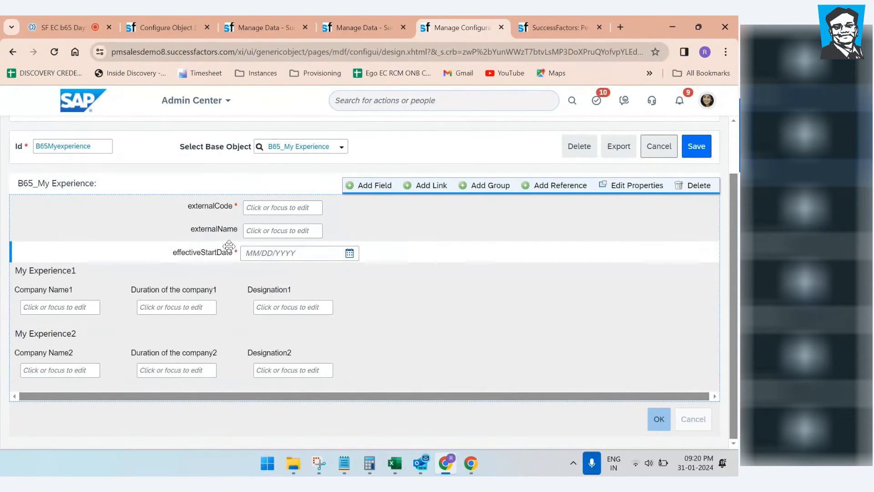
pyautogui.click(162, 21)
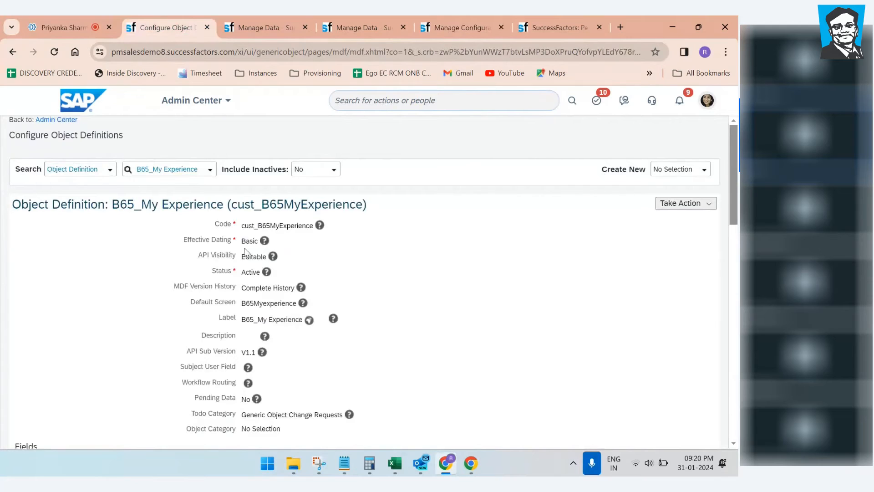
pyautogui.click(272, 23)
pyautogui.click(378, 28)
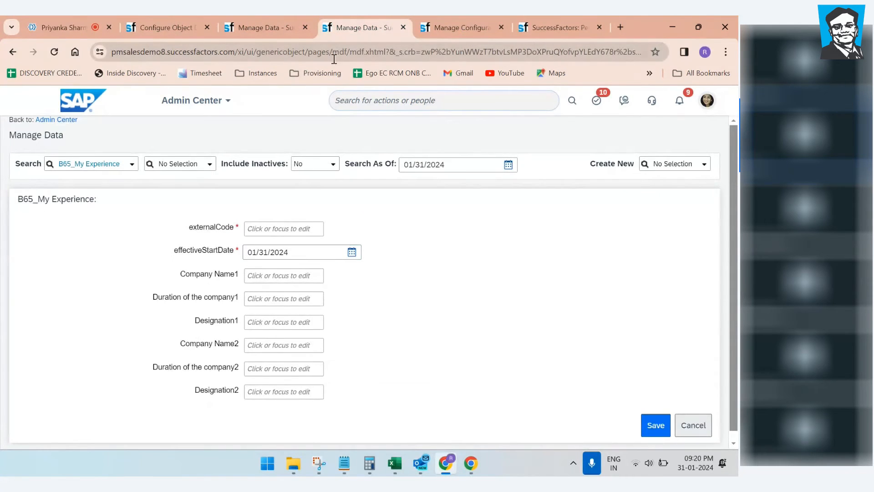
pyautogui.click(292, 27)
pyautogui.click(351, 24)
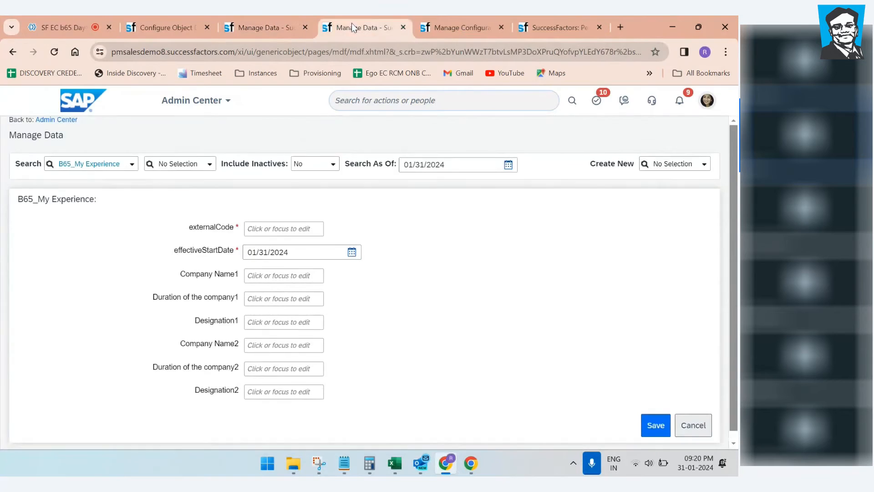
pyautogui.click(454, 23)
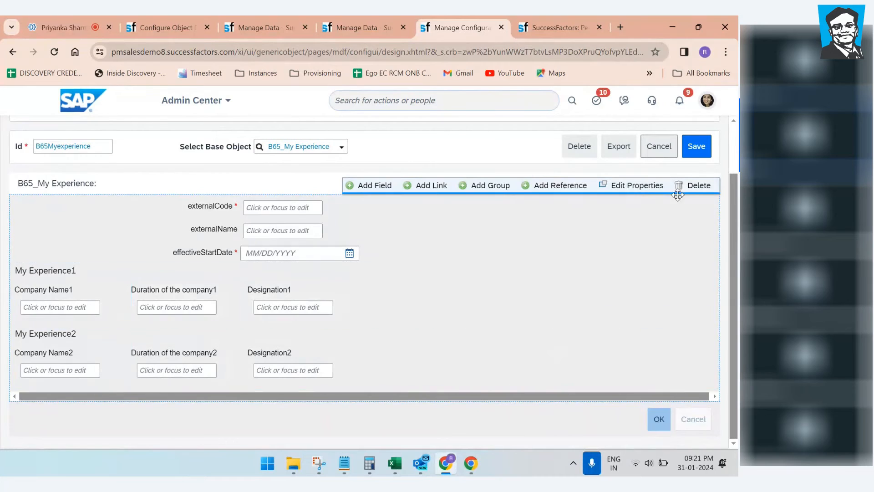
# Step: Save the B65Myexperience layout, copy its Id, and check the definition and data forms
pyautogui.click(697, 148)
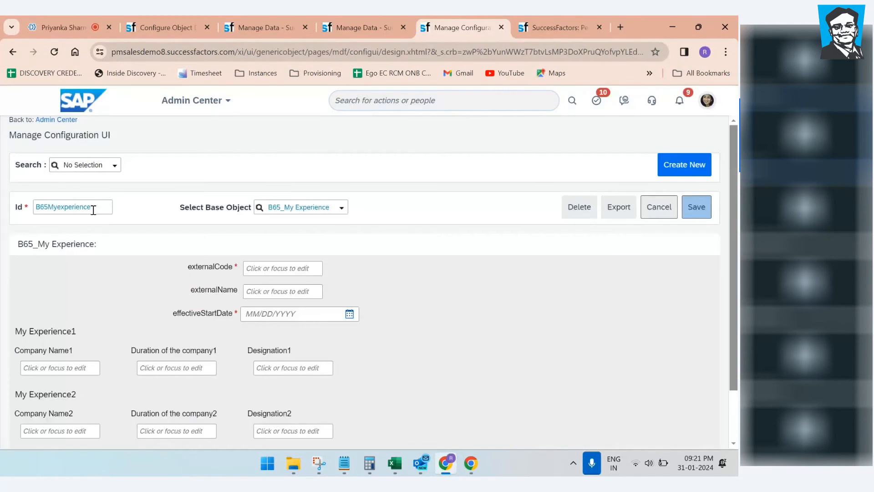
pyautogui.moveTo(94, 210); pyautogui.dragTo(2, 212)
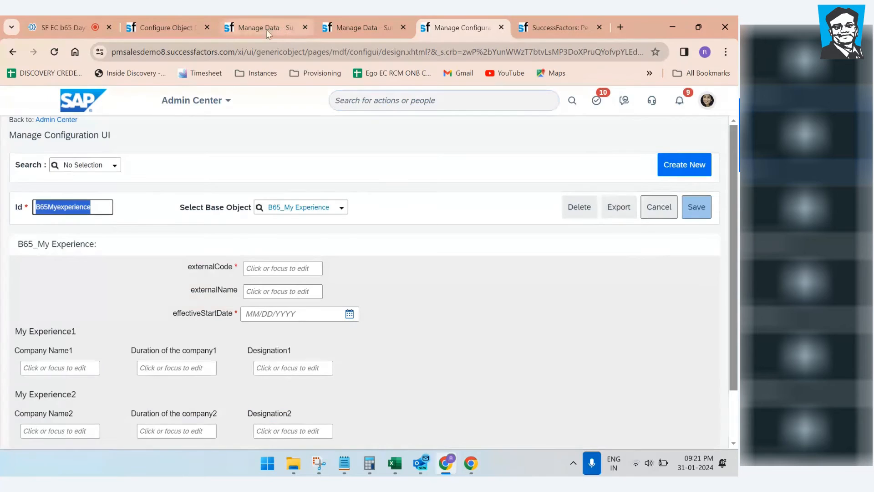
pyautogui.click(255, 28)
pyautogui.click(176, 23)
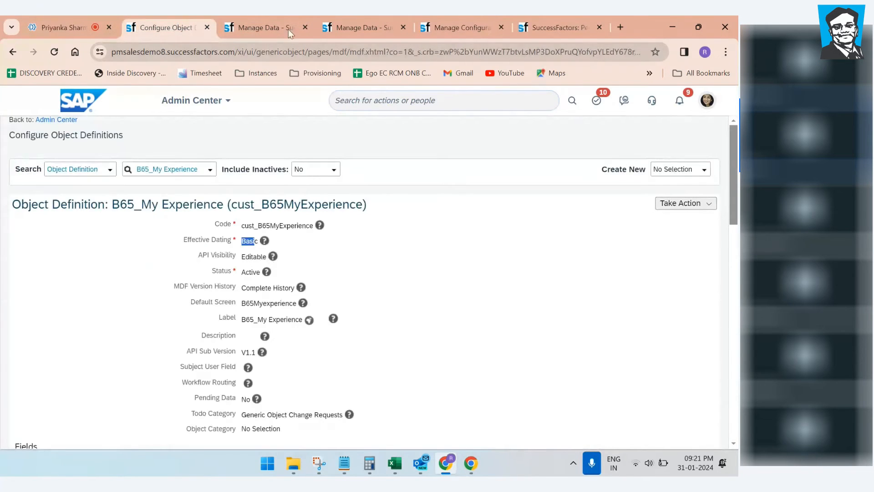
pyautogui.click(290, 33)
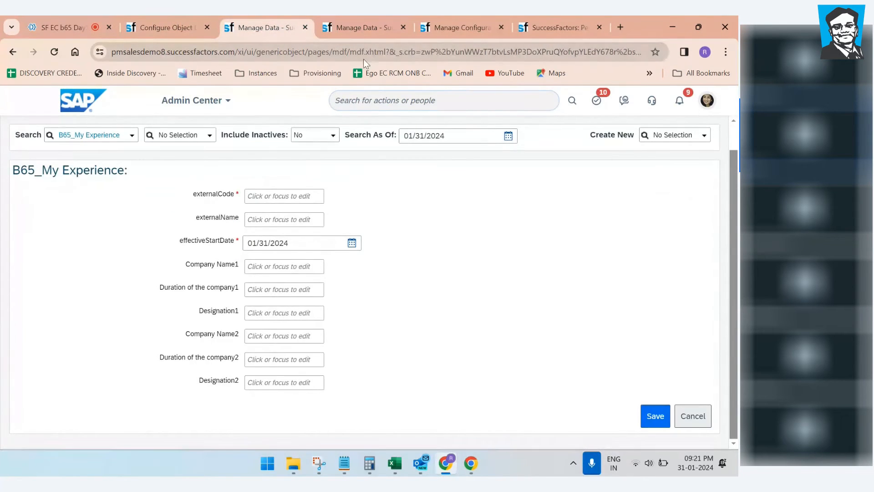
pyautogui.click(364, 36)
# Step: Duplicate the Manage Data tab to view the form grouped into My Experience1 and My Experience2
pyautogui.rightClick(374, 35)
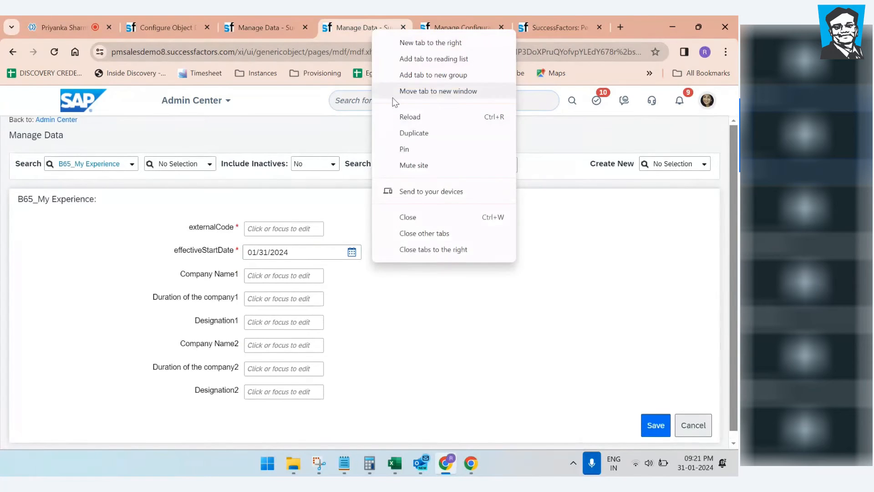
pyautogui.click(400, 130)
pyautogui.click(327, 31)
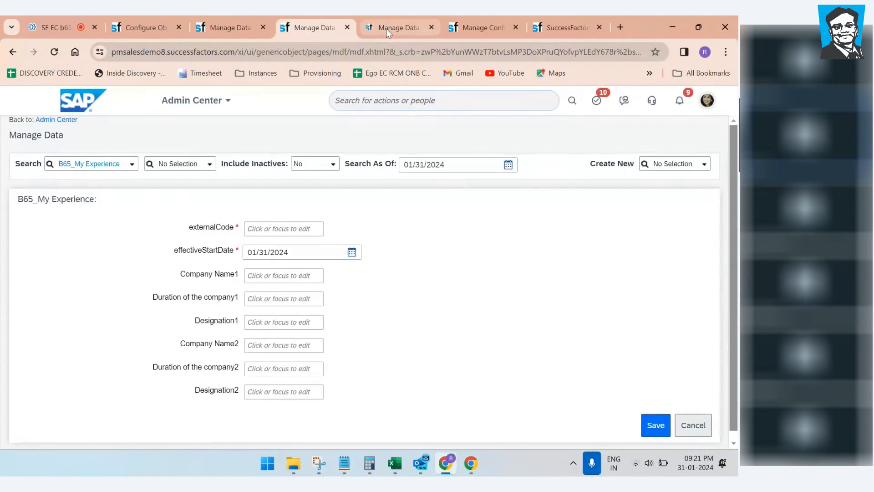
pyautogui.click(386, 28)
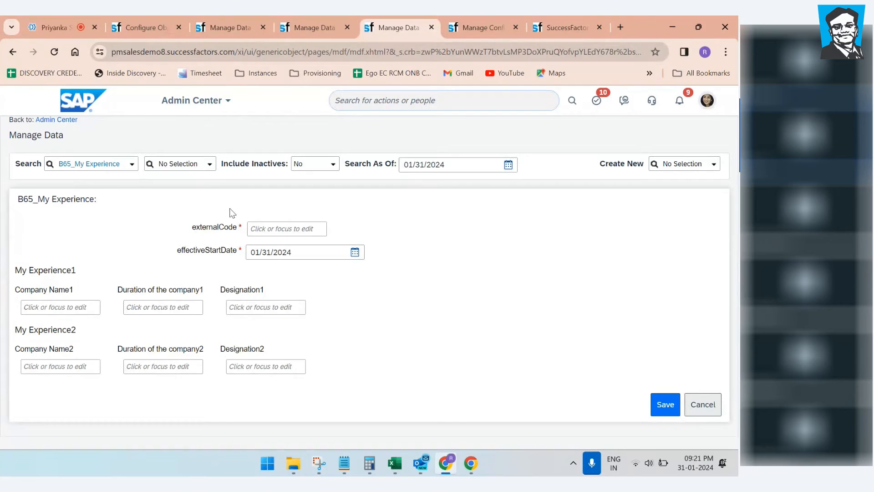
# Step: Set the My Experience1 group to Border Yes, Collapsible Yes and Default Collapsed No
pyautogui.click(318, 22)
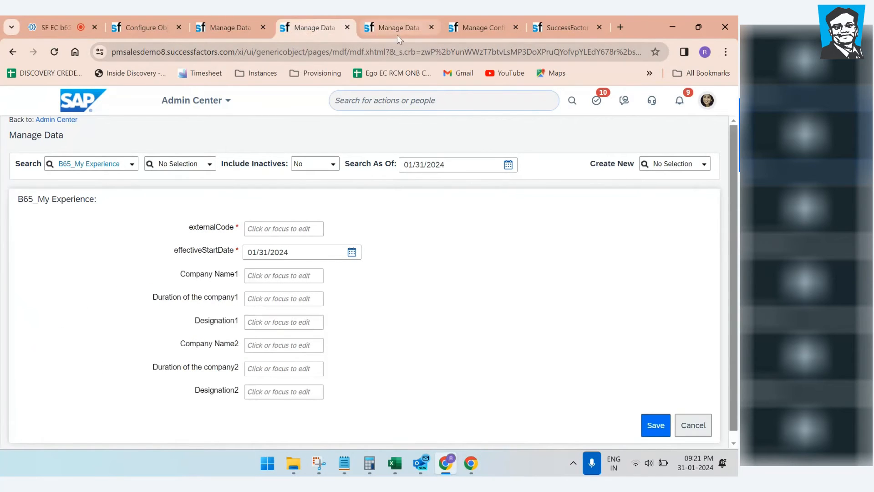
pyautogui.click(396, 32)
pyautogui.click(484, 29)
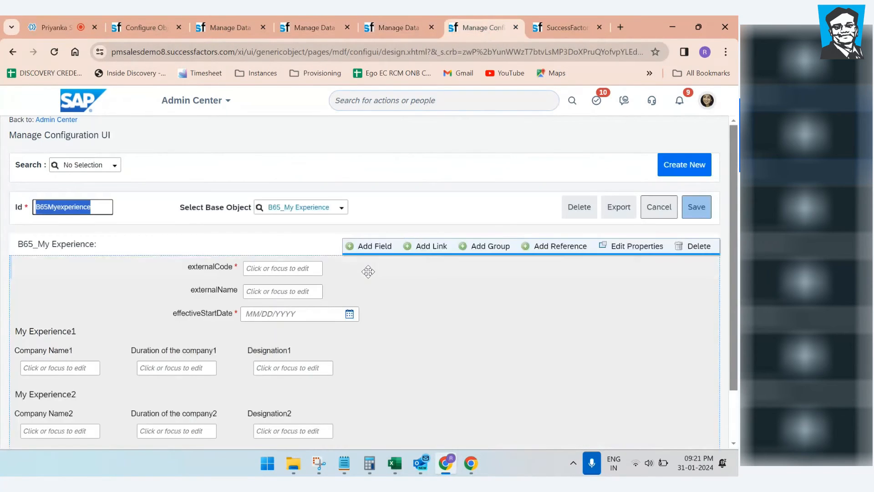
pyautogui.scroll(-1, 364, 309)
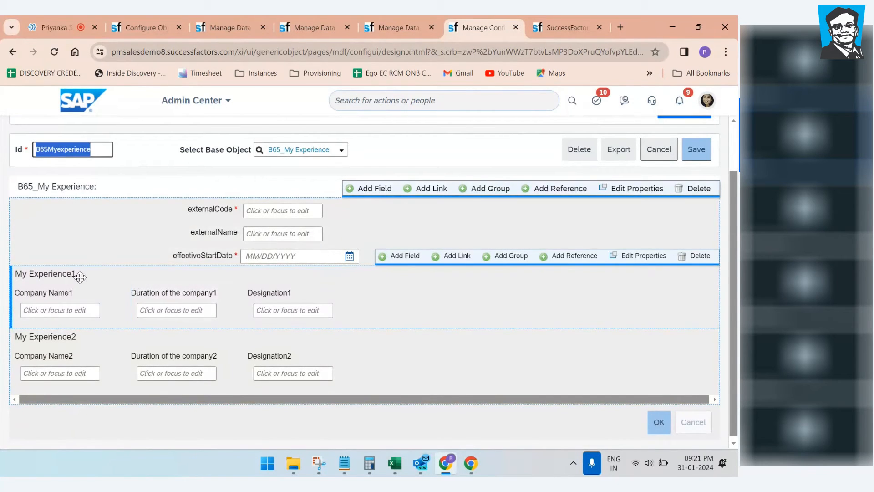
pyautogui.click(648, 263)
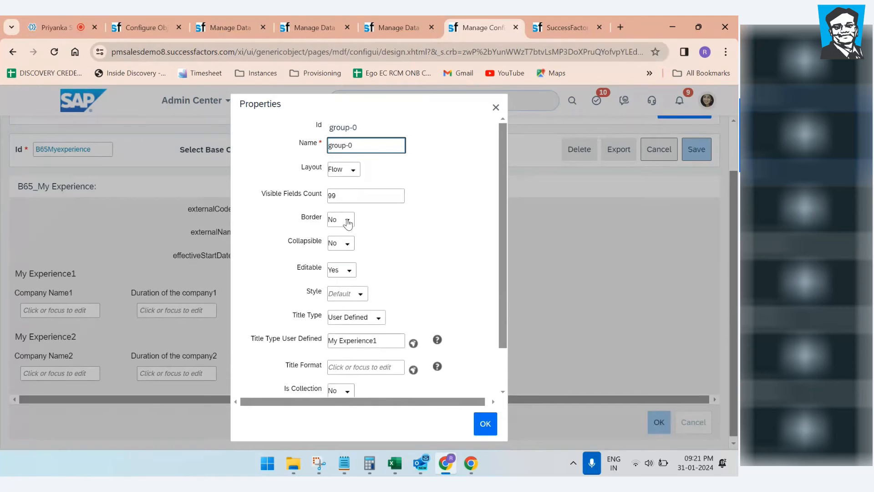
pyautogui.click(349, 222)
pyautogui.click(343, 234)
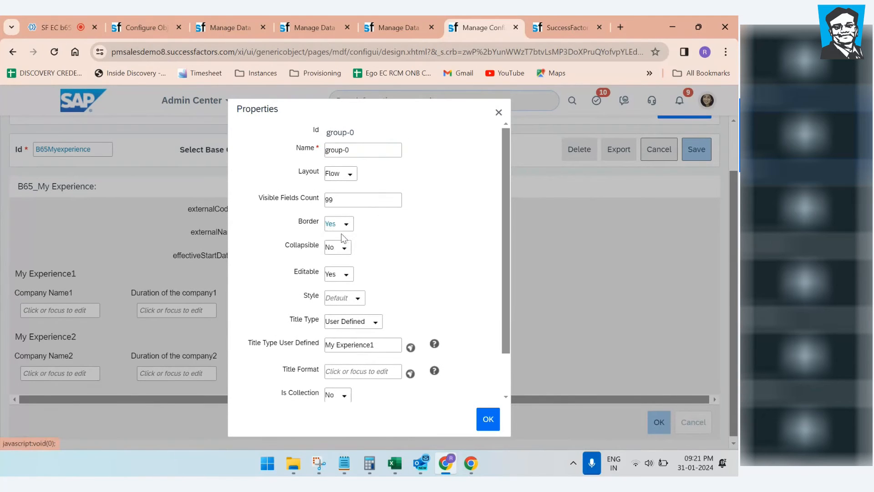
pyautogui.click(344, 248)
pyautogui.click(340, 259)
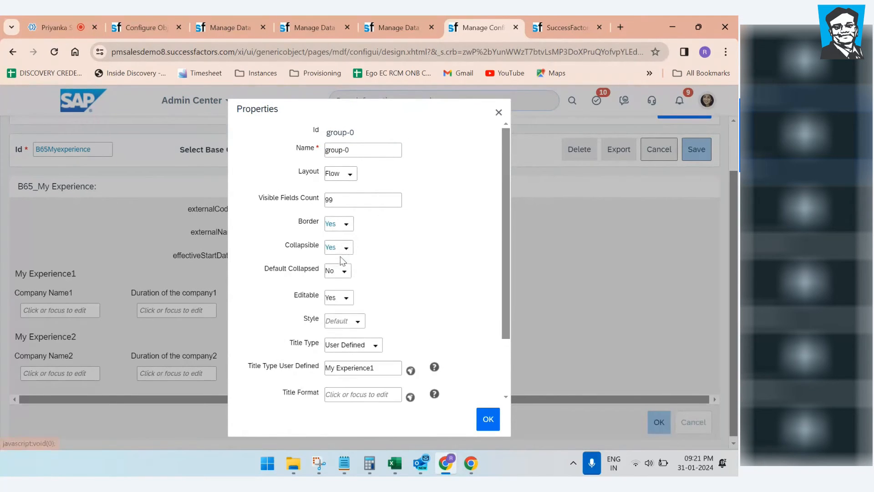
pyautogui.click(346, 274)
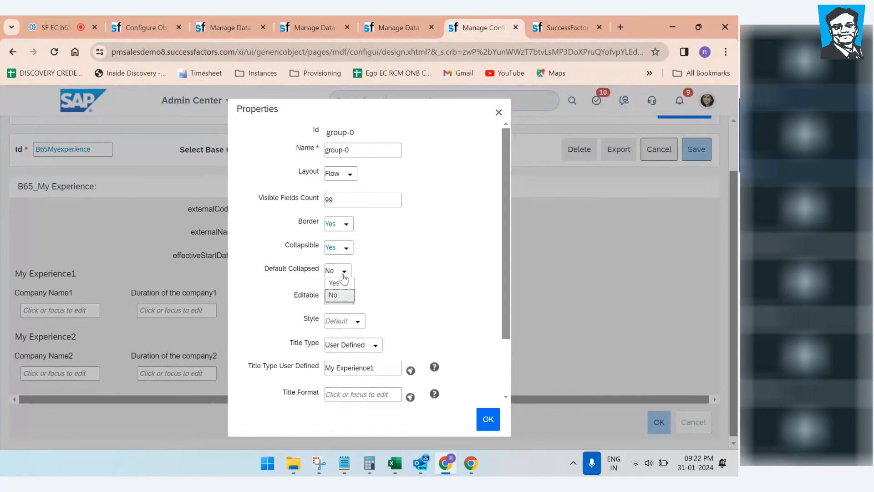
pyautogui.click(336, 288)
pyautogui.click(486, 418)
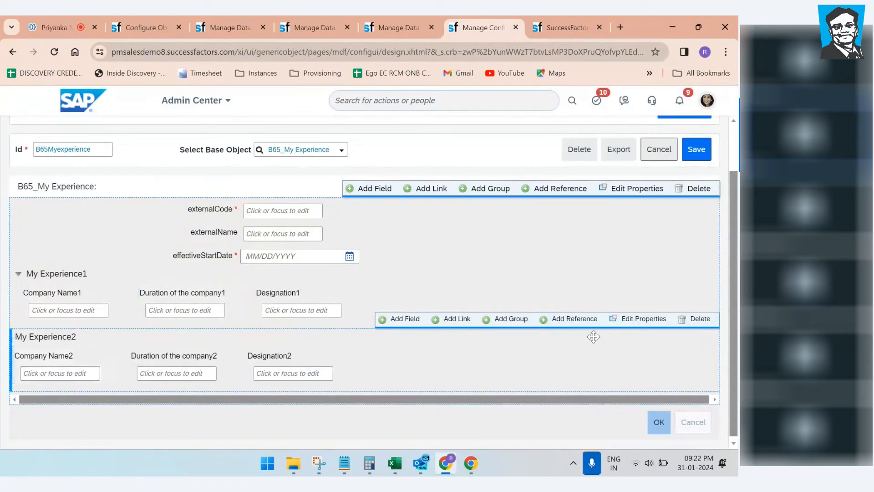
# Step: Set the My Experience2 group to Border Yes, Collapsible Yes and Default Collapsed No
pyautogui.click(638, 318)
pyautogui.click(342, 222)
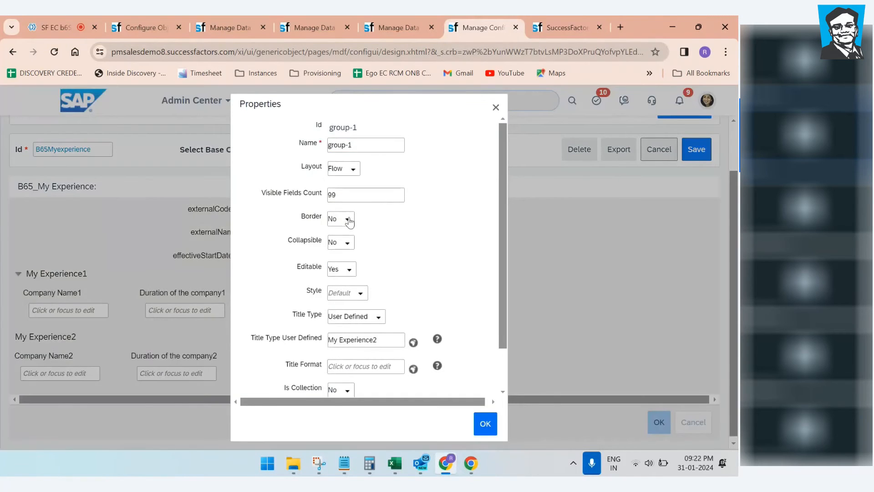
pyautogui.click(334, 236)
pyautogui.click(345, 248)
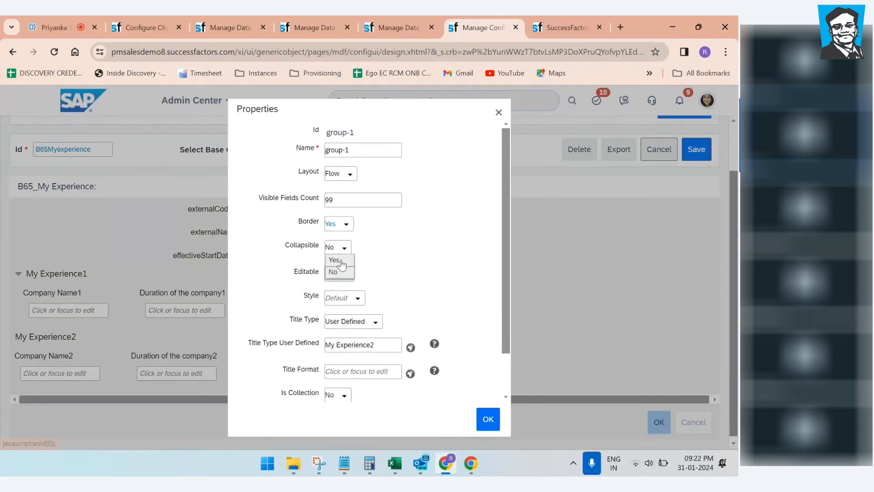
pyautogui.click(334, 259)
pyautogui.click(338, 271)
pyautogui.click(335, 285)
pyautogui.click(347, 273)
pyautogui.click(337, 296)
pyautogui.click(485, 417)
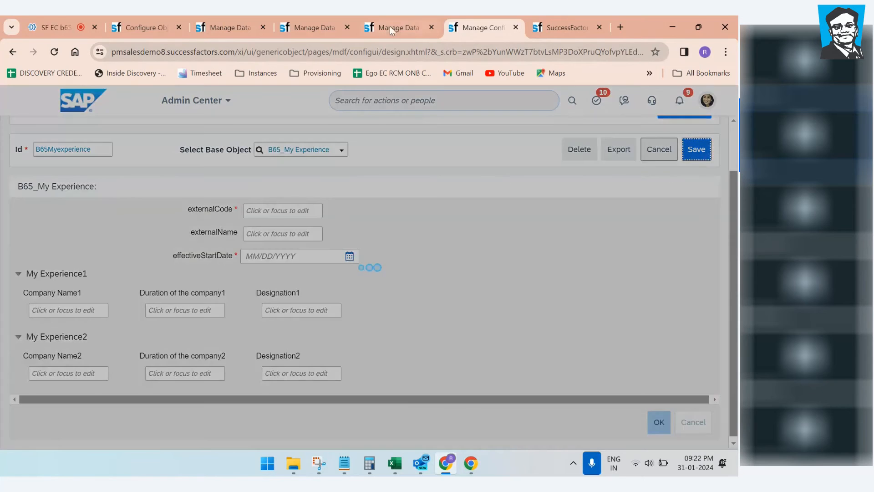
# Step: Duplicate the Manage Data page into a second copy
pyautogui.click(392, 27)
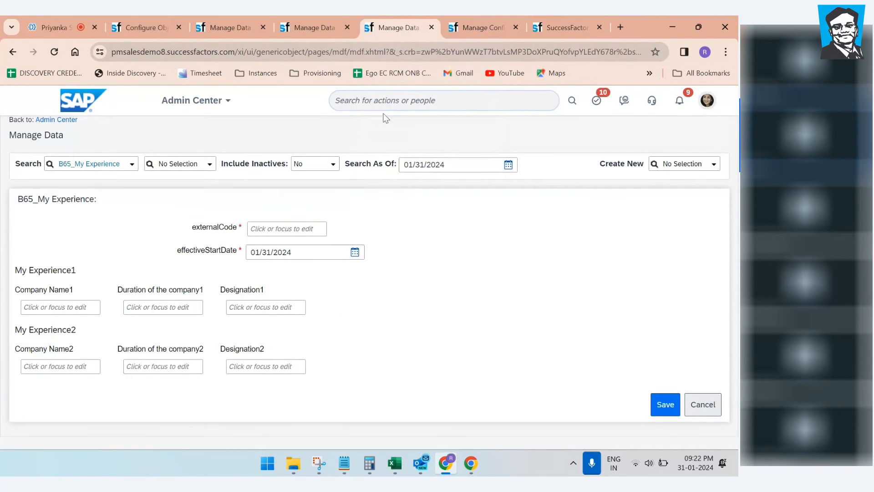
pyautogui.rightClick(405, 29)
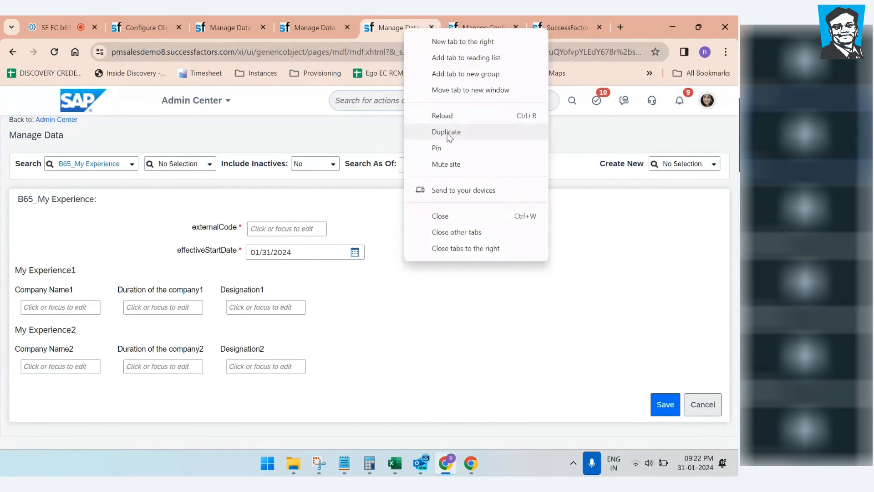
pyautogui.click(447, 132)
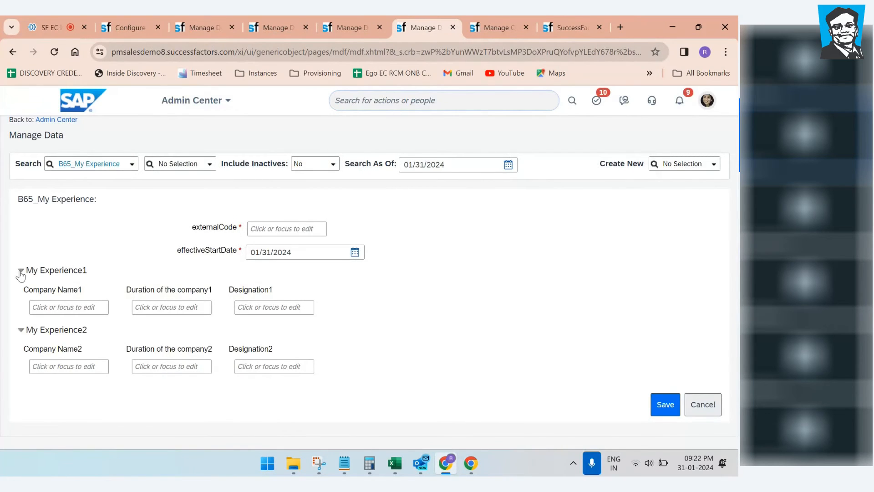
# Step: Collapse and expand the My Experience1 and My Experience2 sections repeatedly to test them
pyautogui.click(20, 272)
pyautogui.click(20, 287)
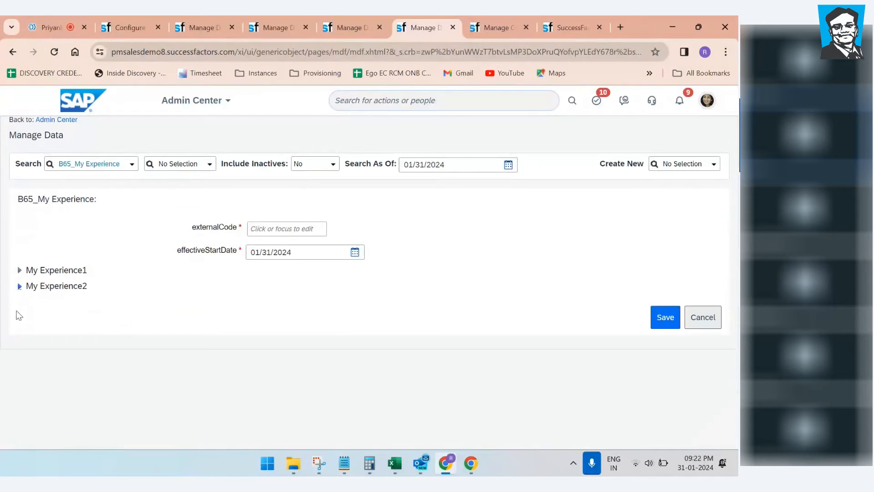
pyautogui.click(20, 271)
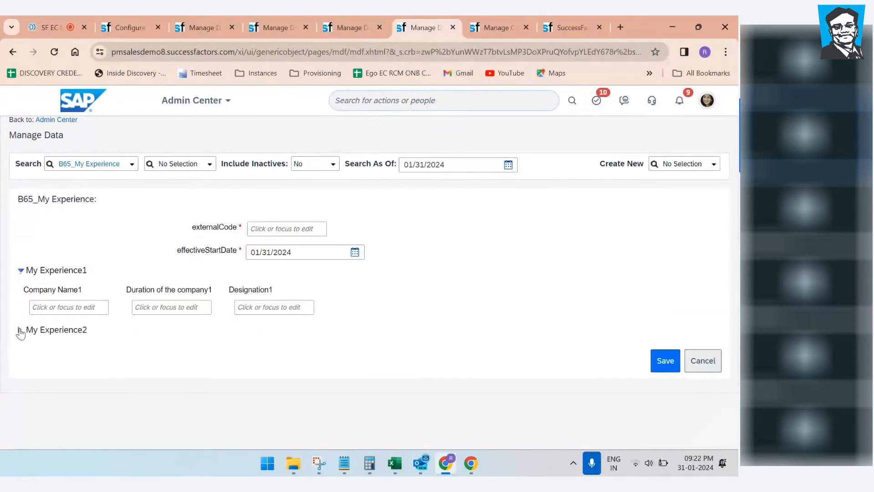
pyautogui.click(20, 331)
pyautogui.click(21, 330)
pyautogui.click(20, 272)
pyautogui.click(20, 272)
pyautogui.click(19, 331)
pyautogui.click(20, 331)
pyautogui.click(21, 272)
pyautogui.click(21, 272)
pyautogui.click(19, 329)
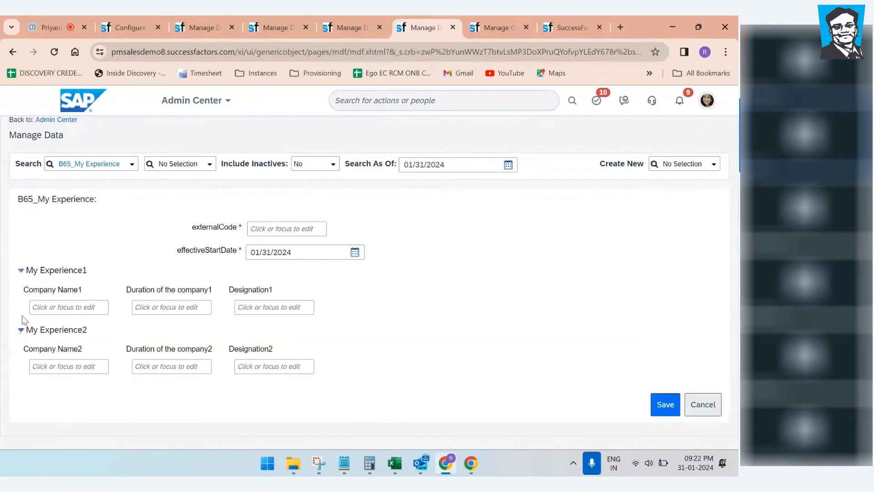
pyautogui.click(21, 271)
pyautogui.click(21, 271)
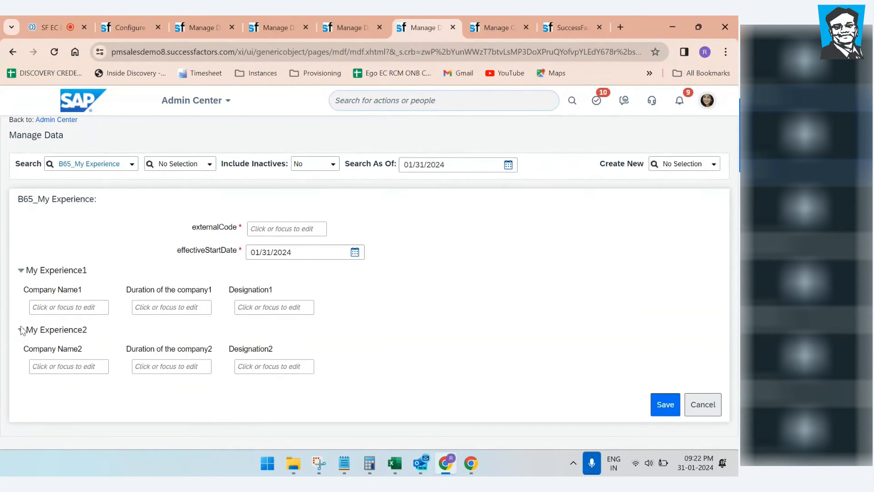
pyautogui.click(21, 331)
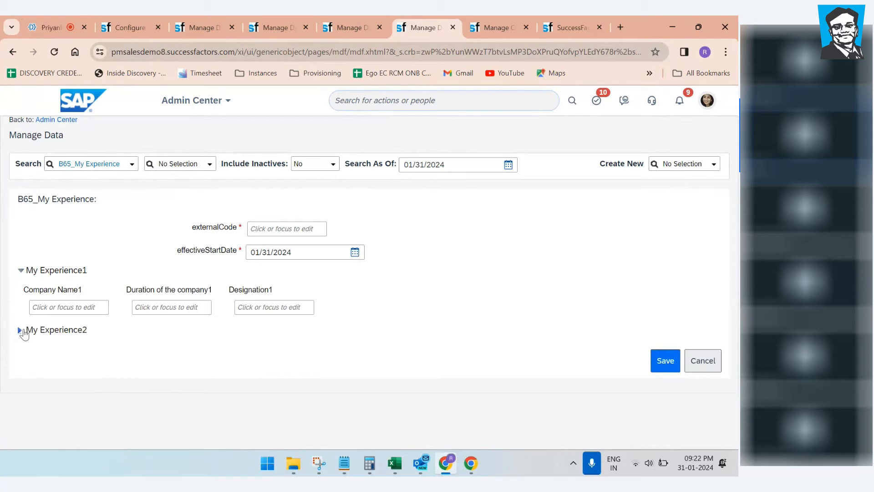
pyautogui.click(21, 331)
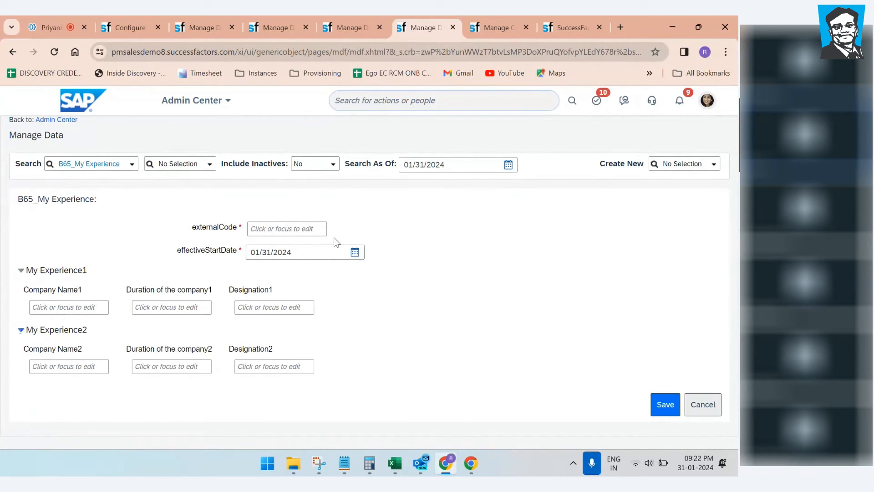
# Step: Enter 1001 as the externalCode, then step through the Company Name, Duration and Designation fields
pyautogui.click(288, 229)
pyautogui.write('1001')
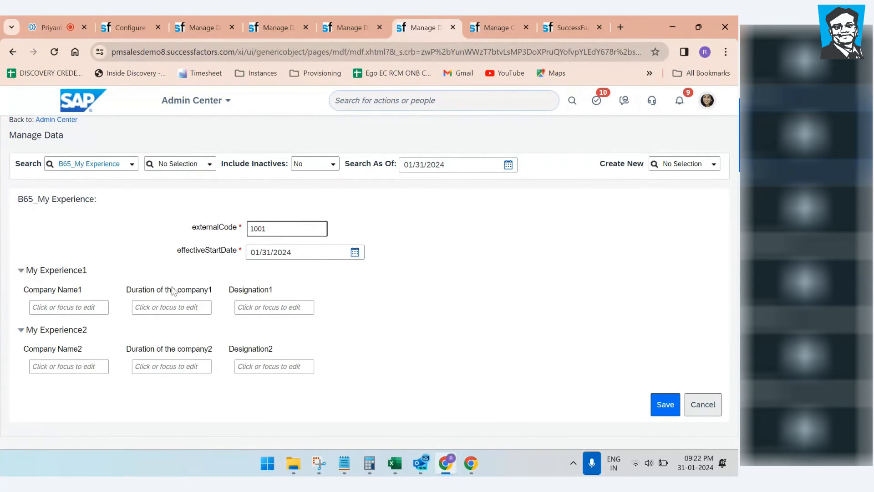
pyautogui.click(77, 304)
pyautogui.click(204, 309)
pyautogui.click(261, 311)
pyautogui.click(261, 367)
pyautogui.click(171, 366)
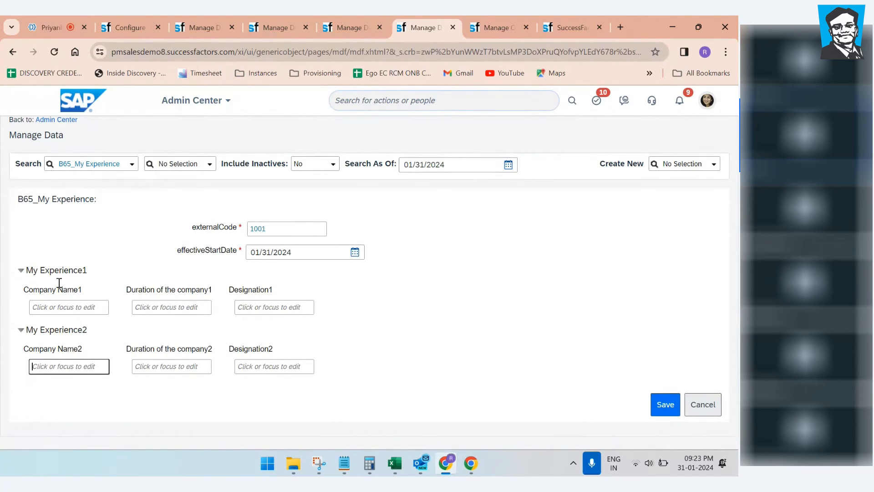
# Step: Duplicate the Configure Object Definitions page
pyautogui.click(202, 24)
pyautogui.click(139, 28)
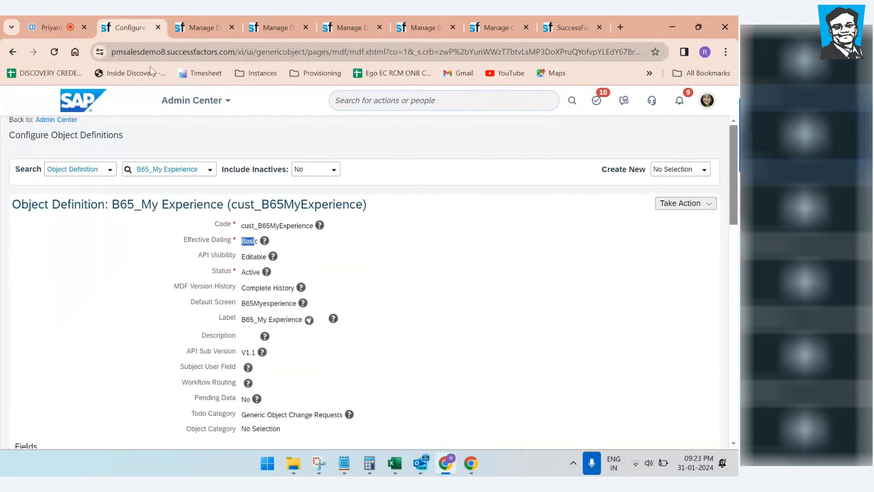
pyautogui.click(227, 101)
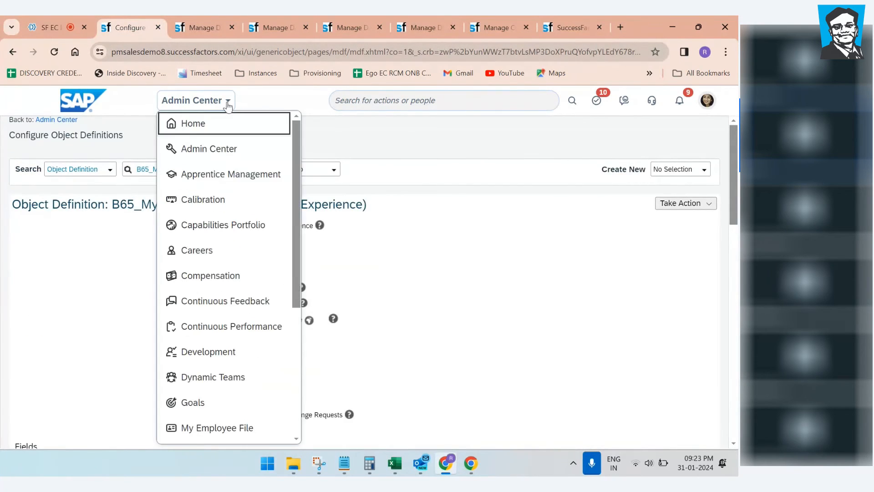
pyautogui.rightClick(136, 30)
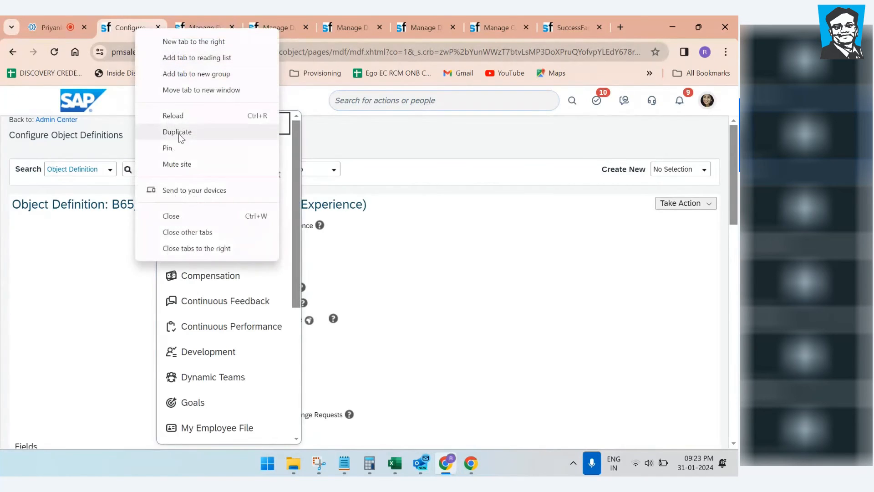
pyautogui.click(166, 132)
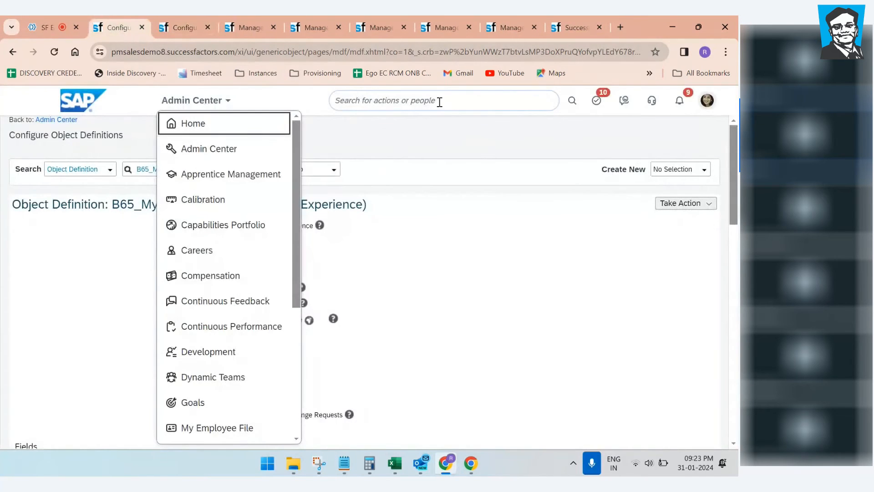
# Step: Search for an employee and open their profile
pyautogui.click(438, 100)
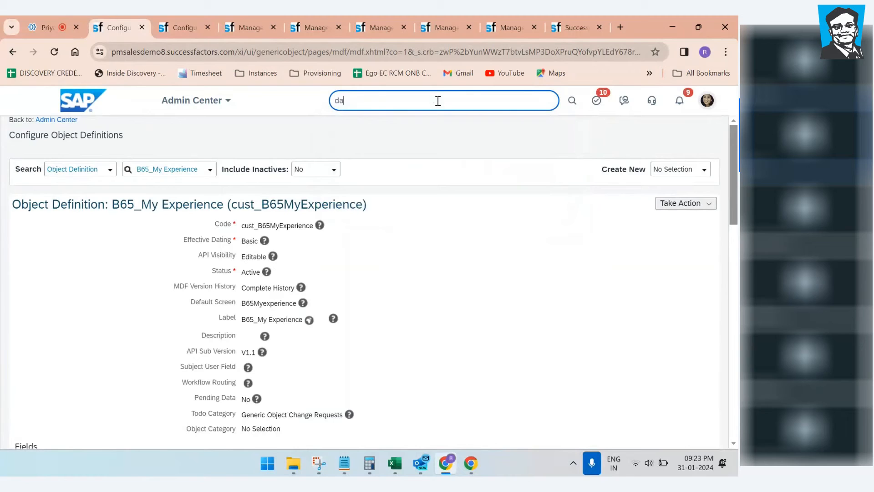
pyautogui.click(407, 214)
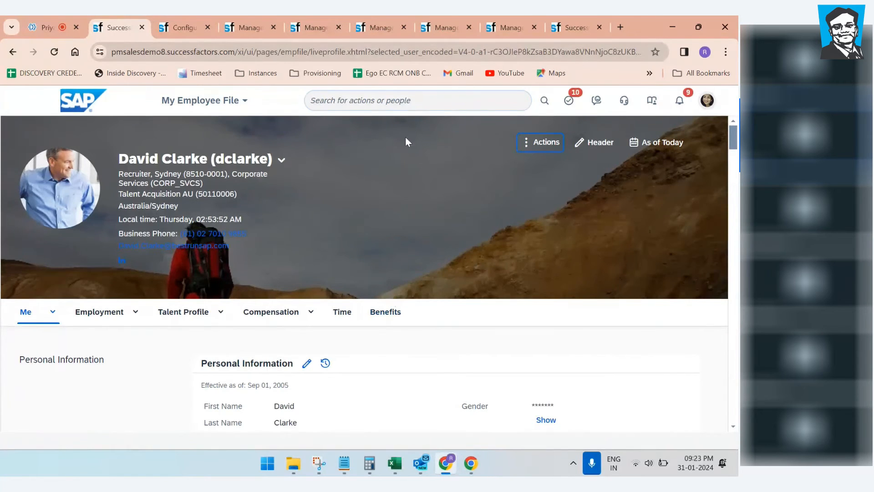
# Step: Search for 'configure people profile' and open the Configure People Profile page
pyautogui.click(443, 28)
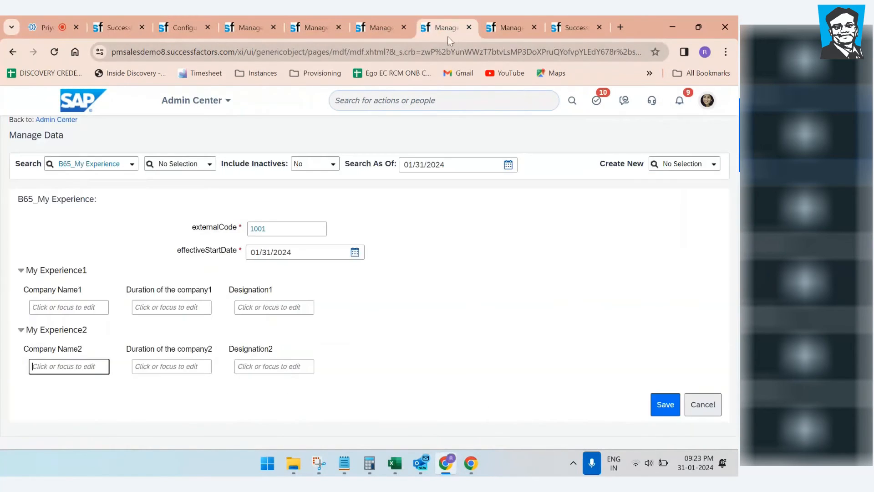
pyautogui.click(378, 30)
pyautogui.click(376, 101)
pyautogui.write('c')
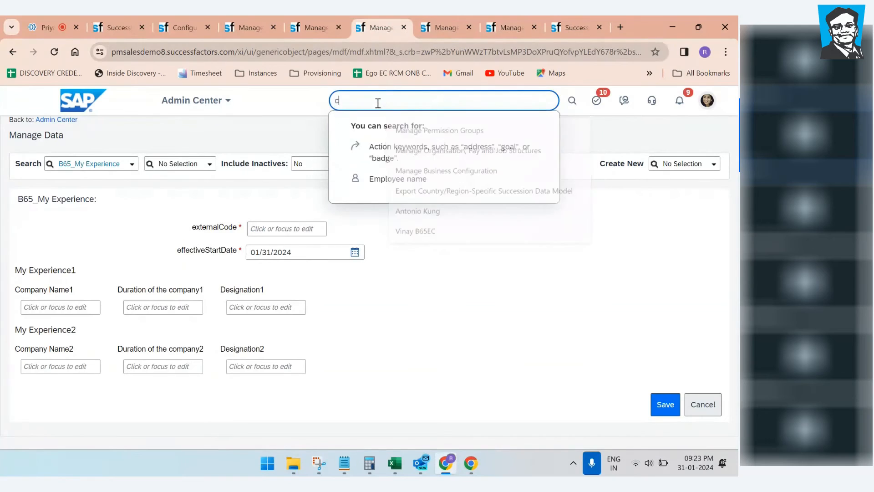
pyautogui.write('onfigure pa')
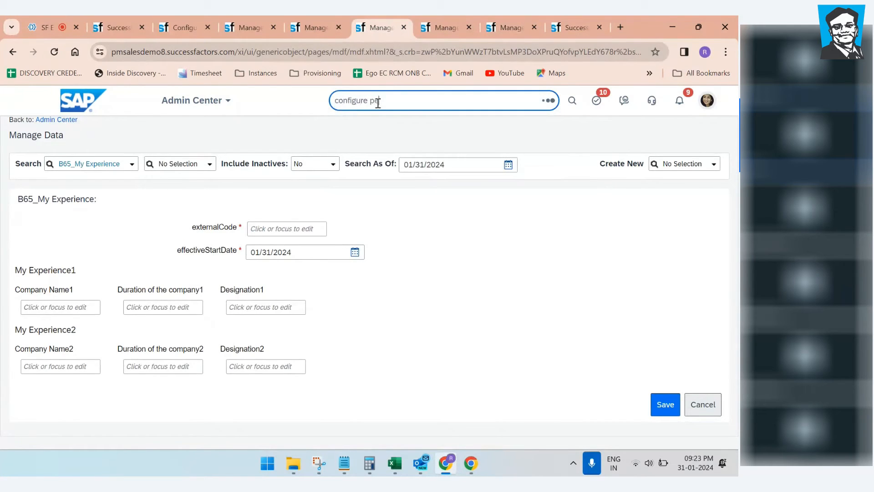
pyautogui.write('ople profile')
pyautogui.click(397, 124)
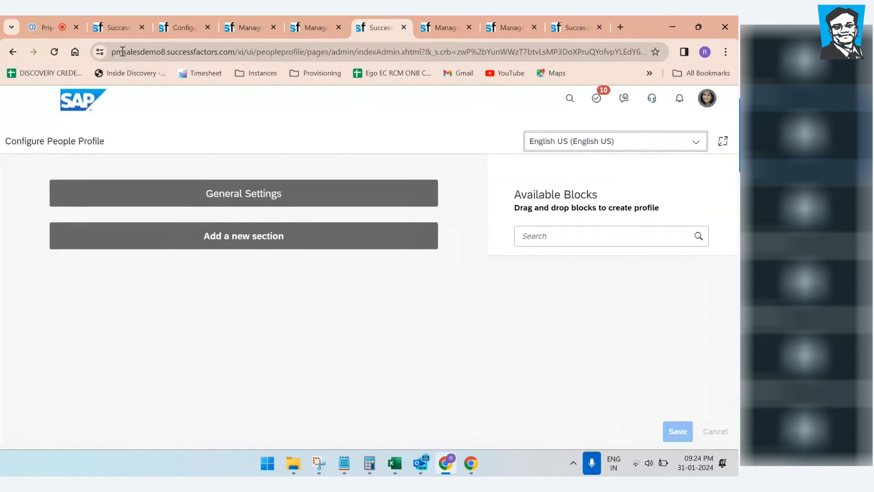
# Step: Scroll through the employee's profile page and glance at the other open pages
pyautogui.click(118, 28)
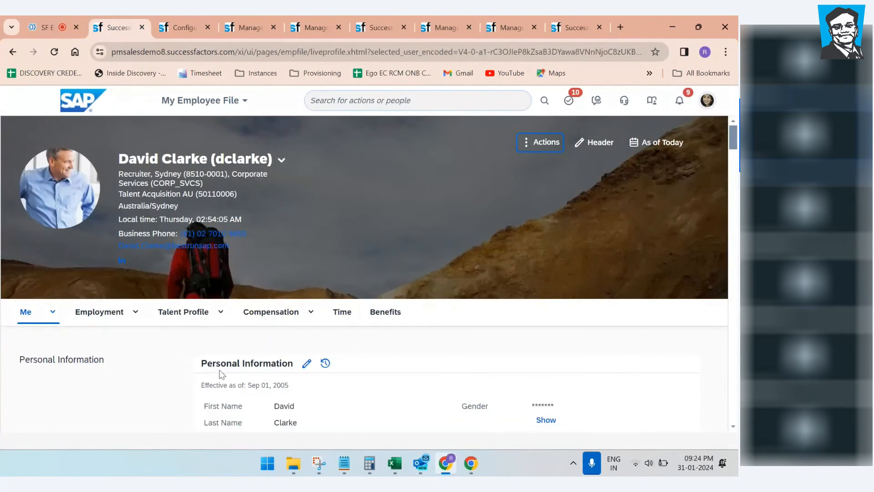
pyautogui.doubleClick(347, 260)
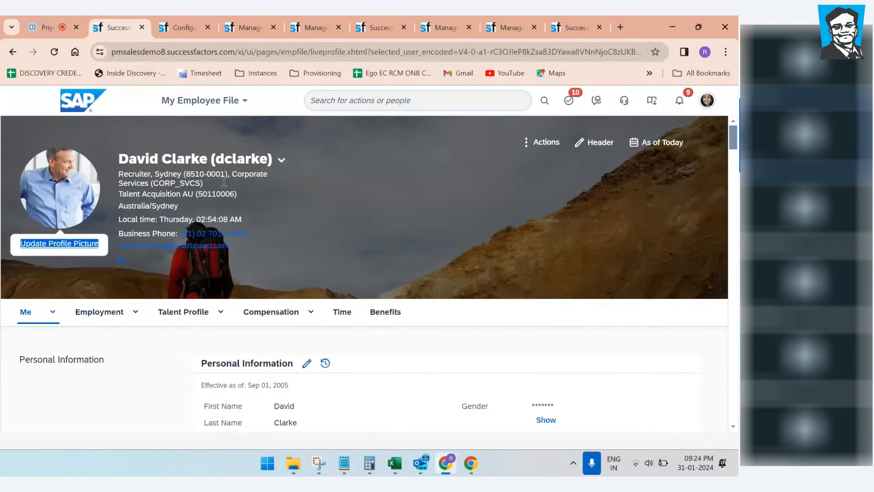
pyautogui.scroll(-3, 137, 396)
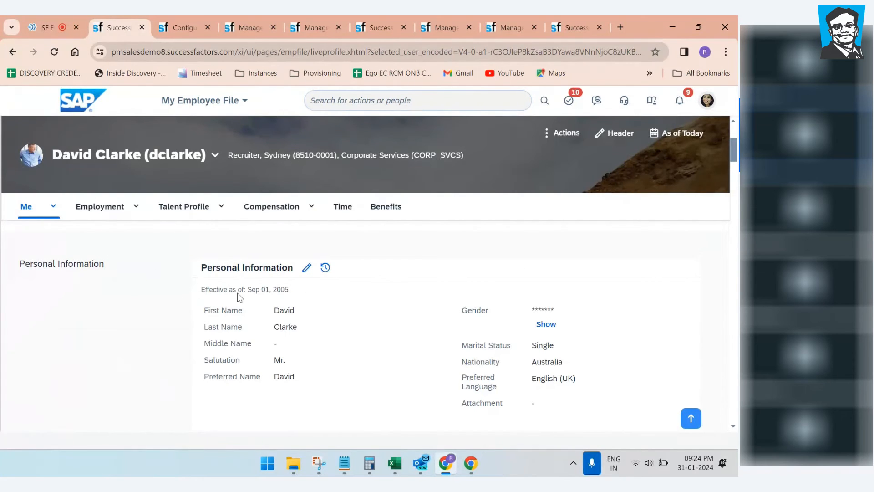
pyautogui.scroll(-3, 265, 387)
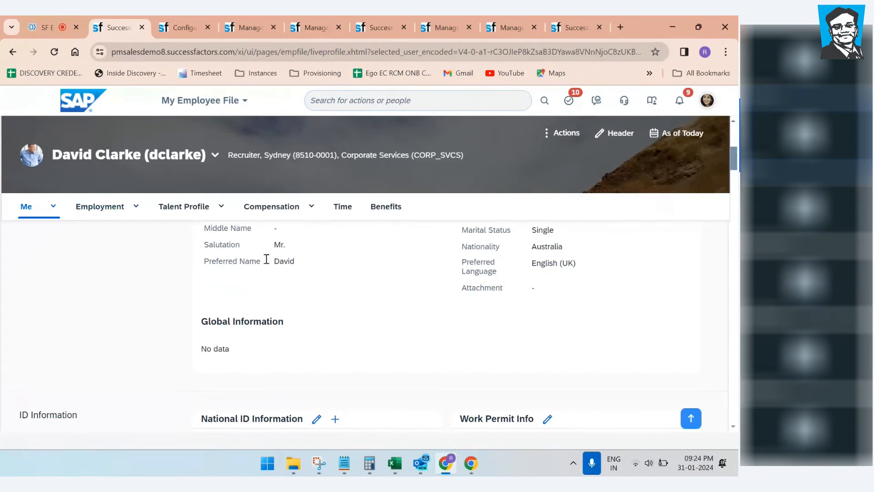
pyautogui.click(446, 26)
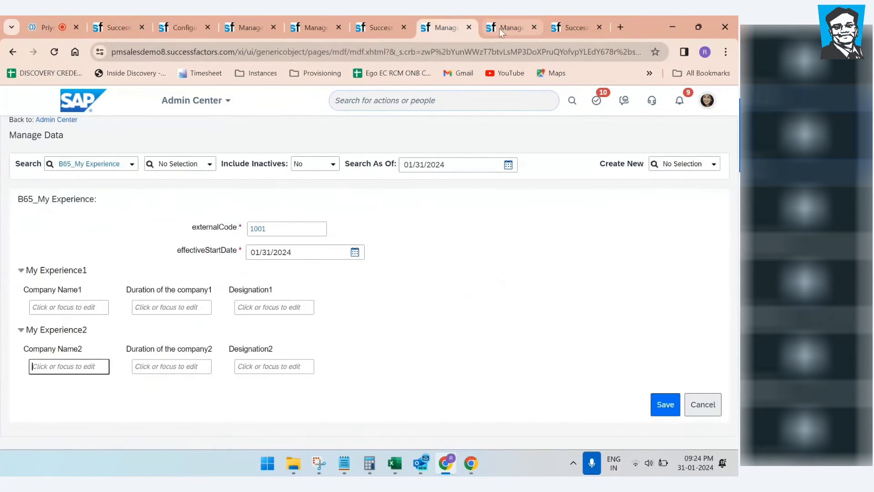
pyautogui.click(504, 27)
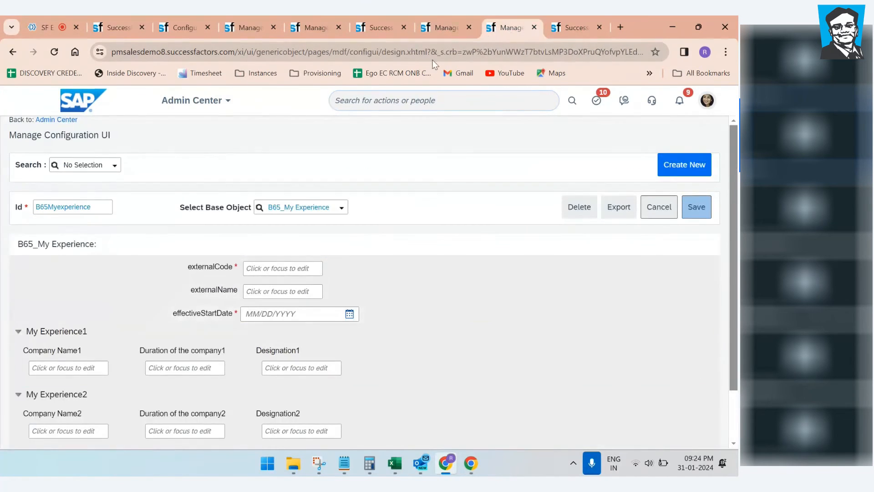
pyautogui.moveTo(209, 330)
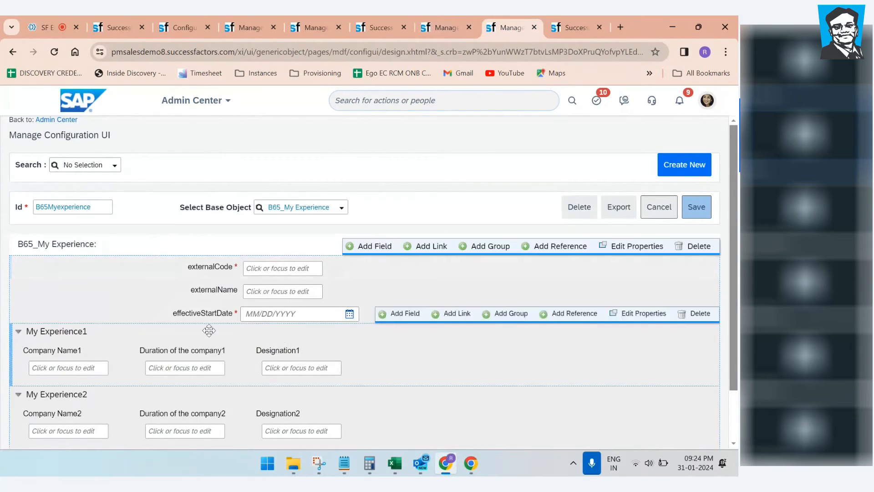
# Step: Close the Manage Configuration UI page
pyautogui.click(440, 25)
pyautogui.click(515, 30)
pyautogui.click(534, 27)
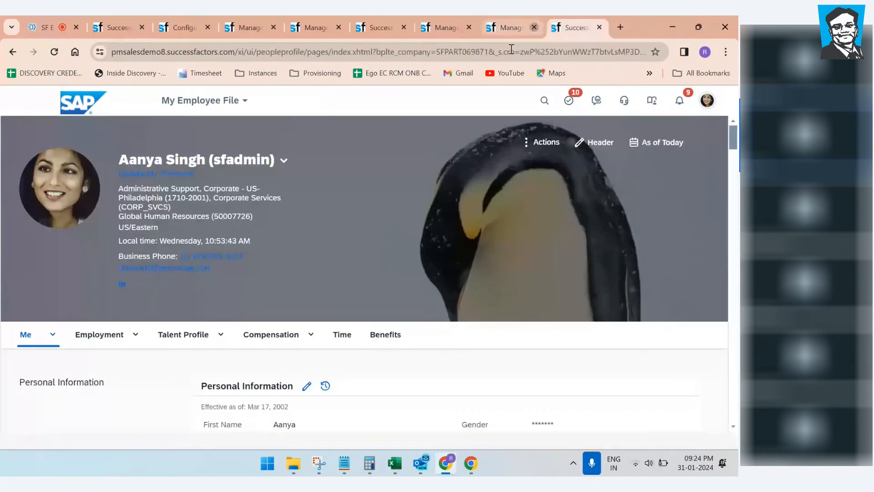
# Step: Close the unsaved Manage Data form, confirming Leave in the 'Leave site?' dialog
pyautogui.click(500, 26)
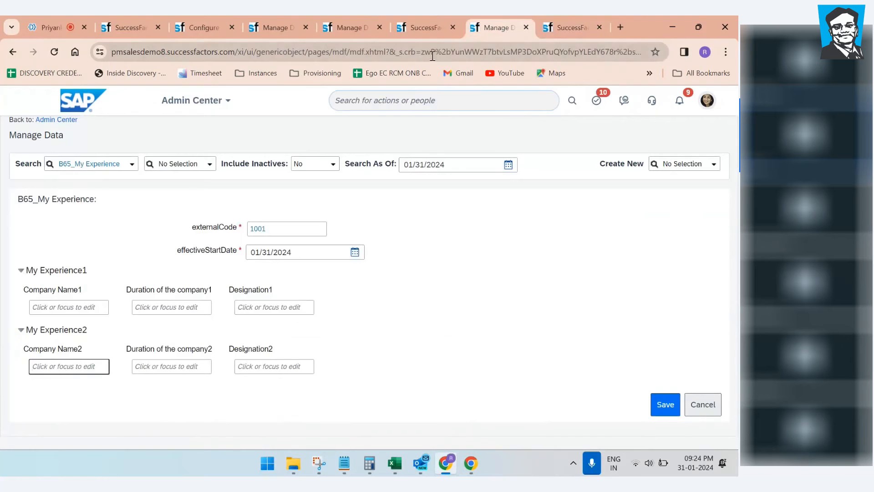
pyautogui.click(424, 28)
pyautogui.click(359, 28)
pyautogui.click(415, 28)
pyautogui.click(515, 31)
pyautogui.click(526, 27)
pyautogui.press('Return')
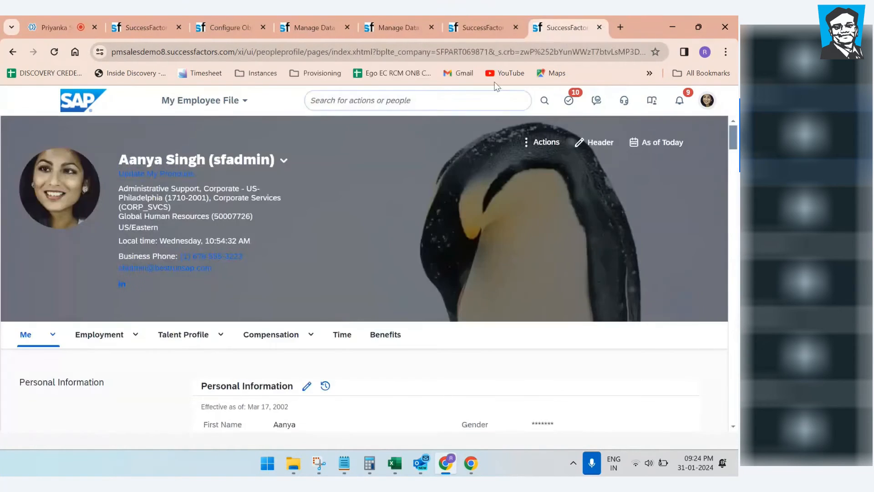
# Step: Close the employee profile page and scroll to the bottom of the People Profile layout
pyautogui.click(599, 27)
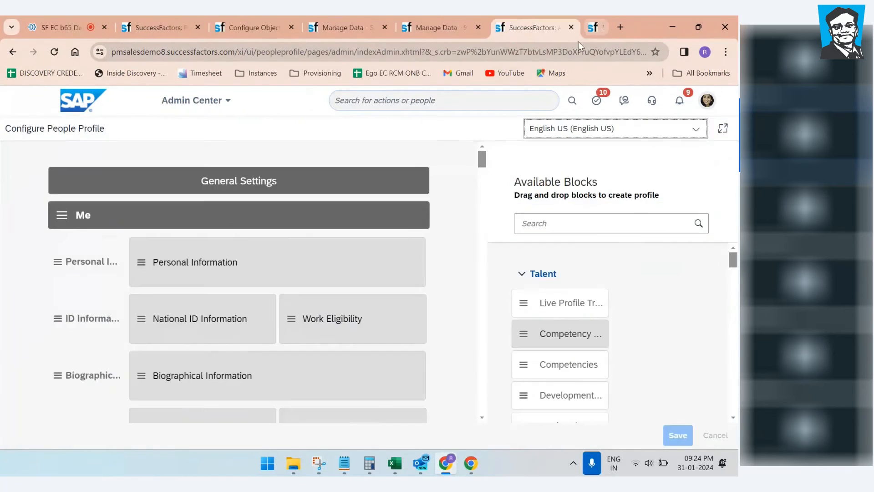
pyautogui.scroll(-6, 385, 289)
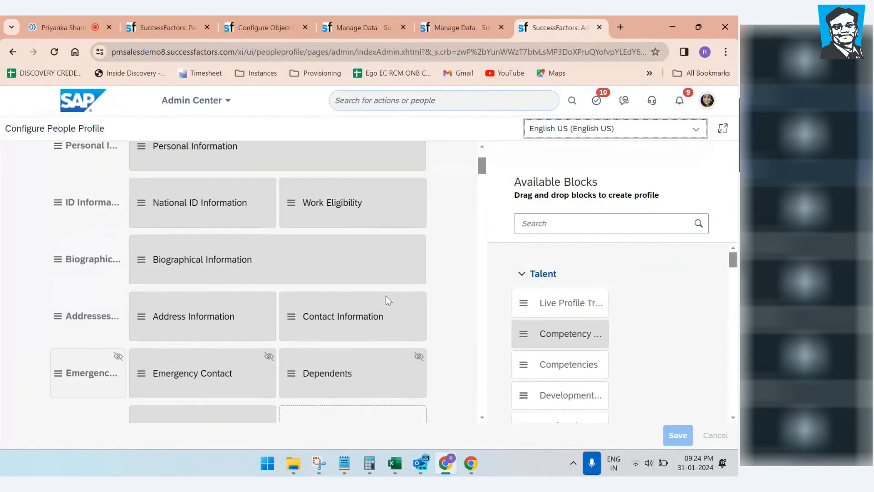
pyautogui.scroll(-7, 390, 267)
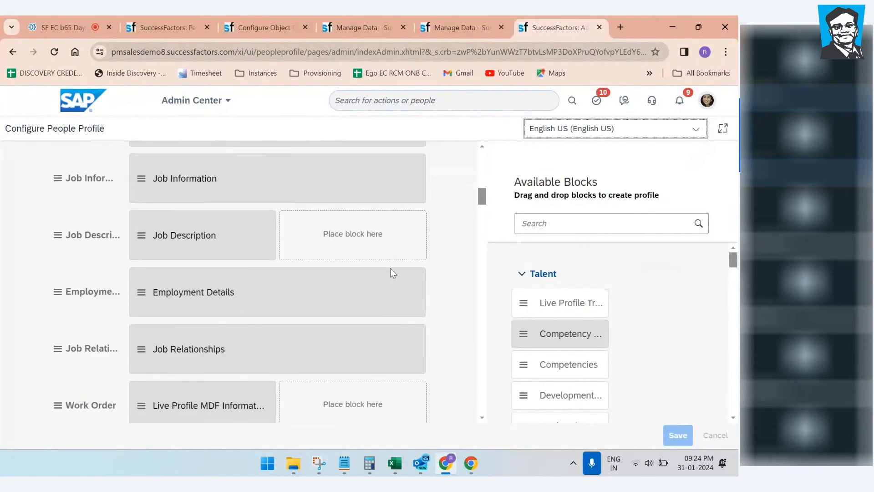
pyautogui.click(157, 17)
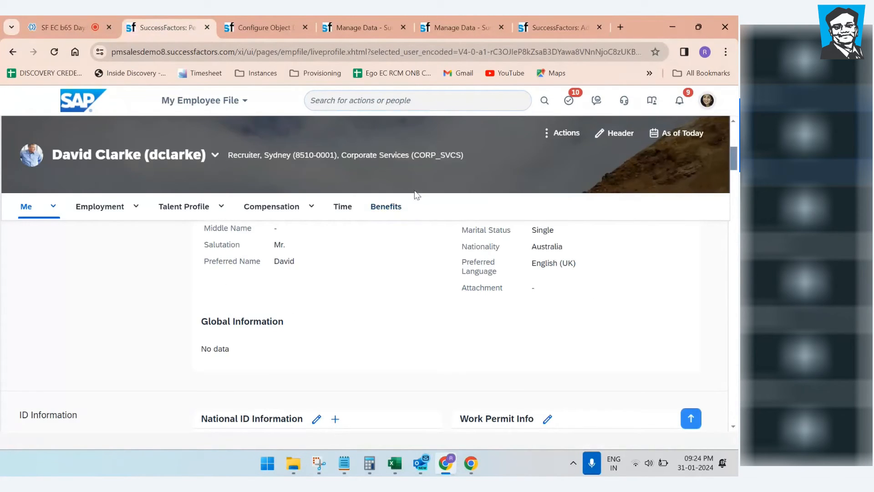
pyautogui.click(551, 18)
pyautogui.click(473, 22)
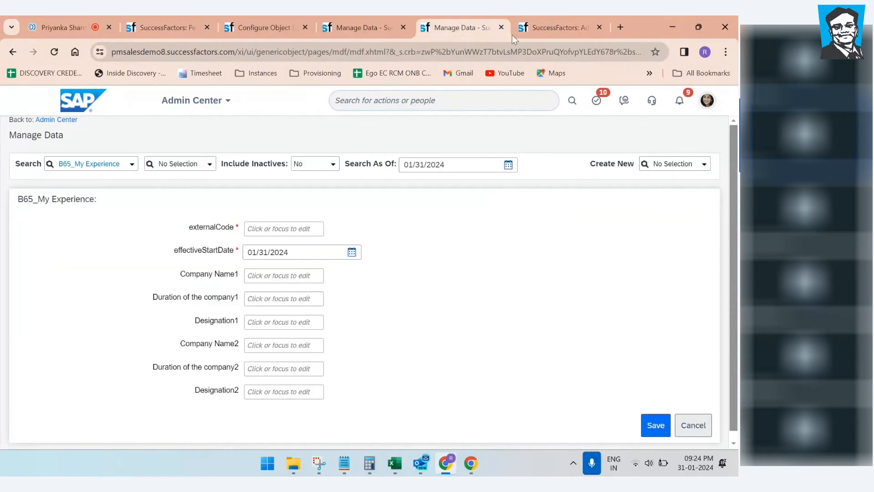
pyautogui.click(537, 26)
pyautogui.scroll(-10, 349, 358)
pyautogui.scroll(-20, 350, 358)
pyautogui.scroll(-10, 350, 358)
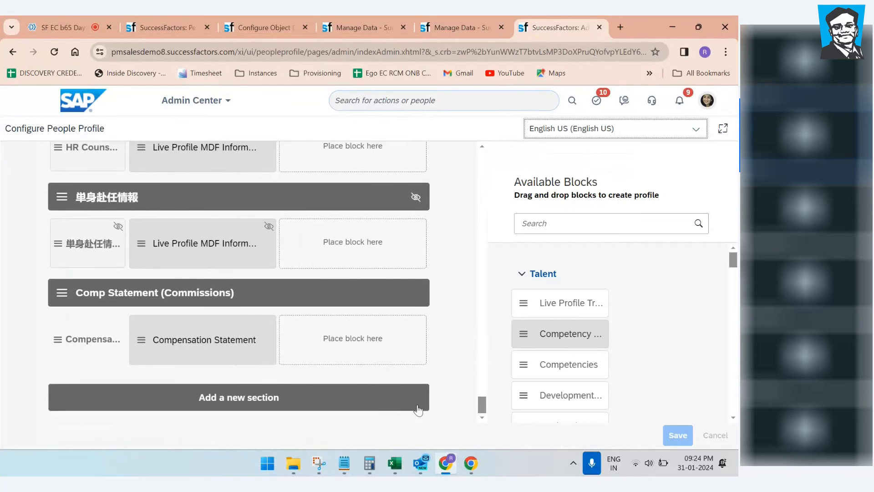
pyautogui.moveTo(483, 410); pyautogui.dragTo(497, 424)
# Step: Add a new section after Comp Statement (Commissions) and clear its Untitled name
pyautogui.click(230, 405)
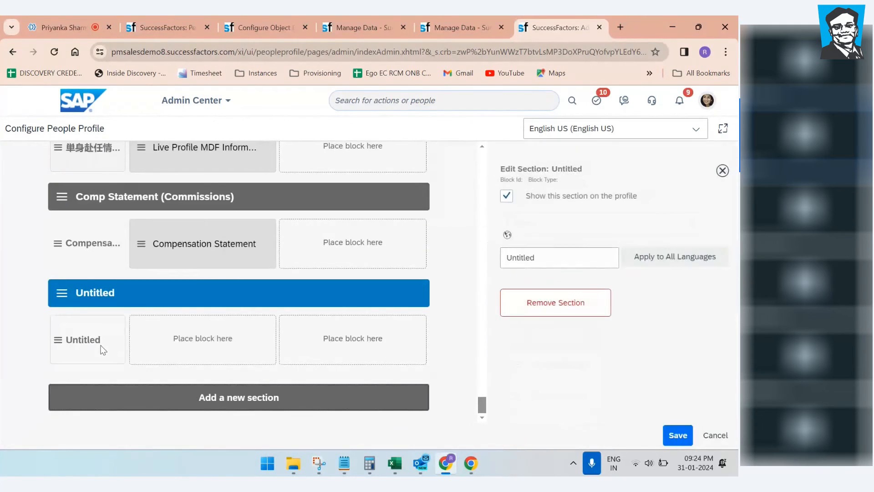
pyautogui.click(75, 293)
pyautogui.click(76, 296)
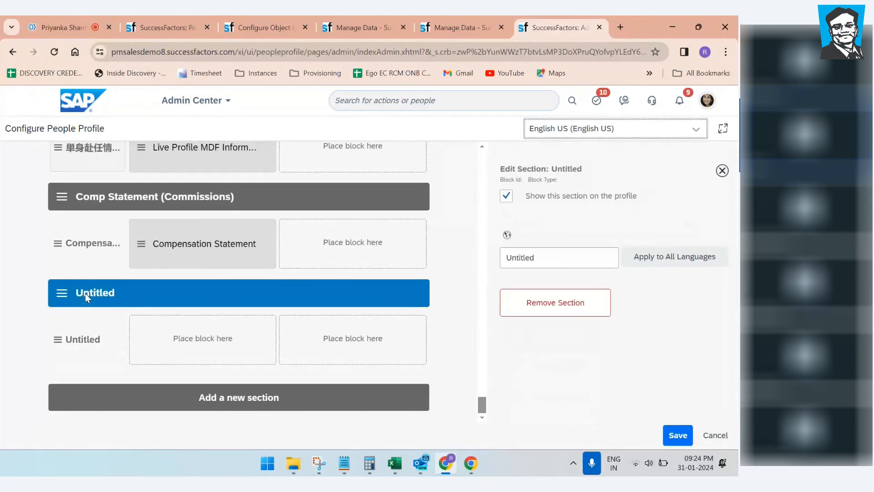
pyautogui.click(566, 256)
pyautogui.moveTo(566, 255); pyautogui.dragTo(458, 256)
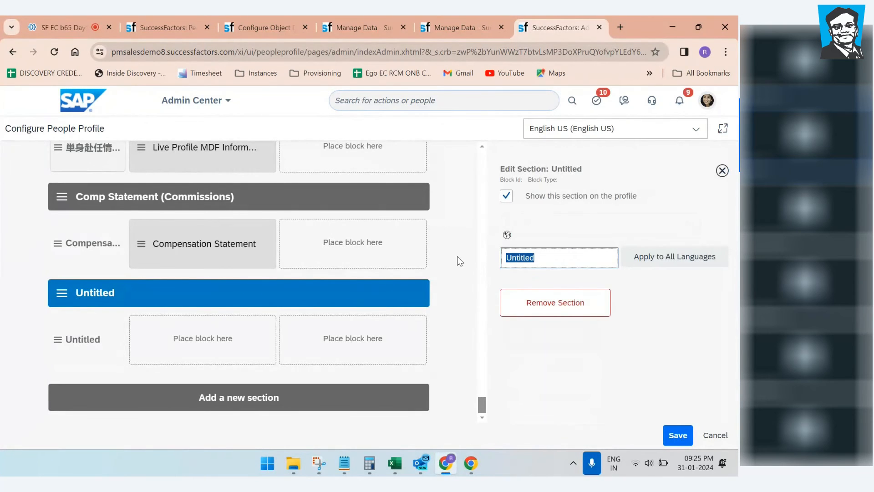
pyautogui.press('BackSpace')
# Step: Name the new section B65_My Experience and apply it to all languages
pyautogui.write('B65')
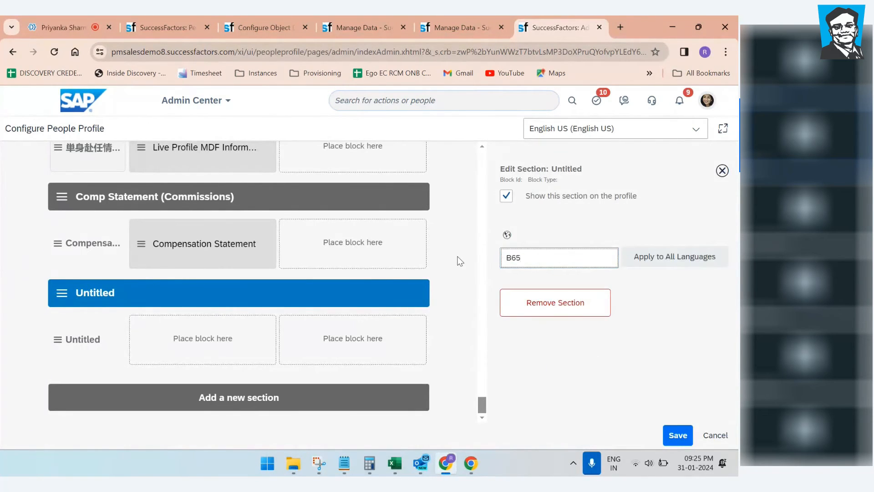
pyautogui.write('_My Experience')
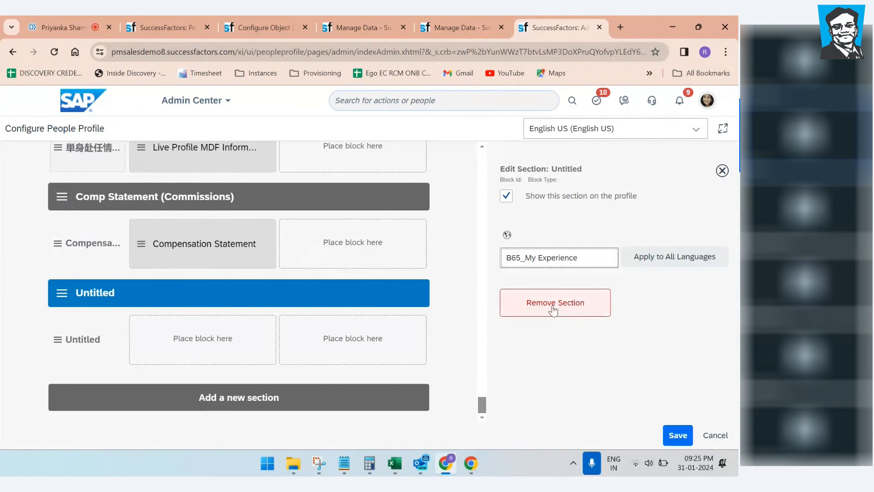
pyautogui.click(693, 258)
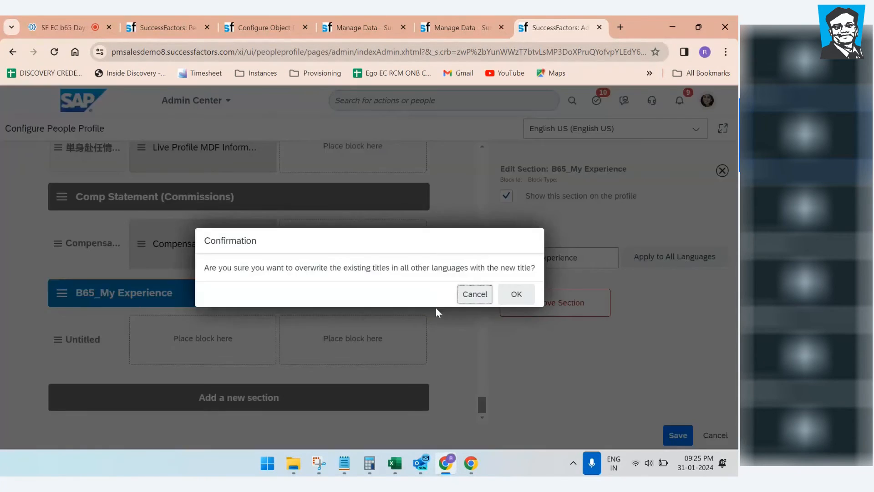
pyautogui.click(519, 297)
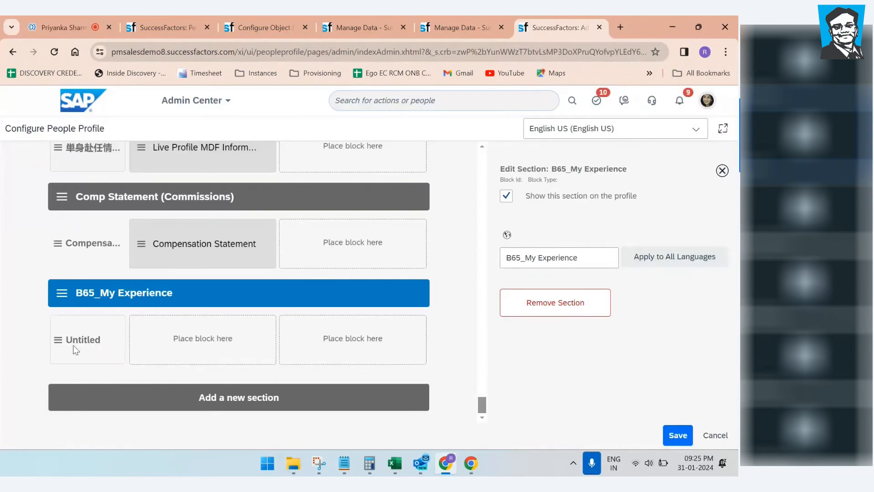
# Step: Rename the Untitled subsection to B65_My Experience and apply it to all languages
pyautogui.click(73, 345)
pyautogui.moveTo(560, 258); pyautogui.dragTo(499, 258)
pyautogui.press('BackSpace')
pyautogui.write('My Ex')
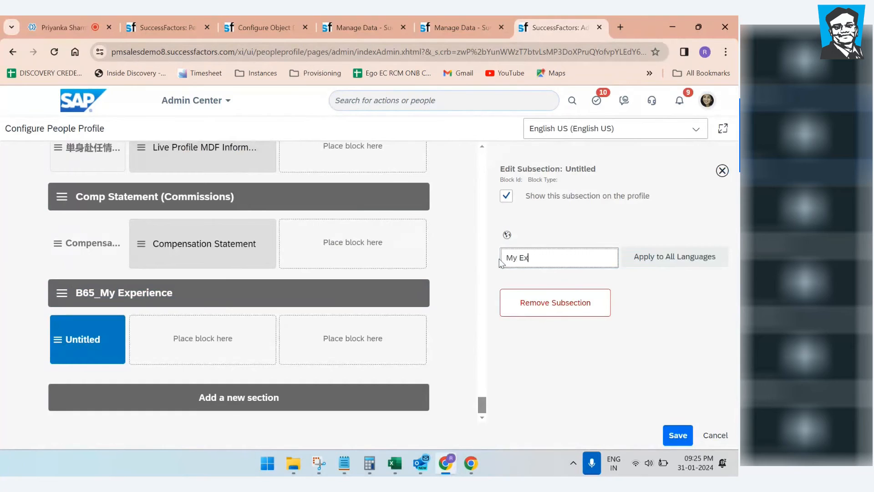
pyautogui.write('perience')
pyautogui.press('Left')
pyautogui.press('Left')
pyautogui.press('Left')
pyautogui.press('Left')
pyautogui.write('B65_')
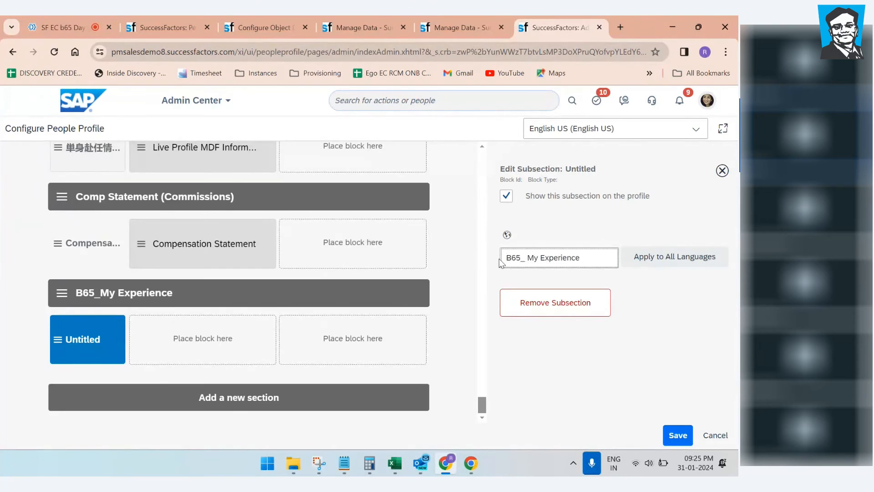
pyautogui.click(646, 258)
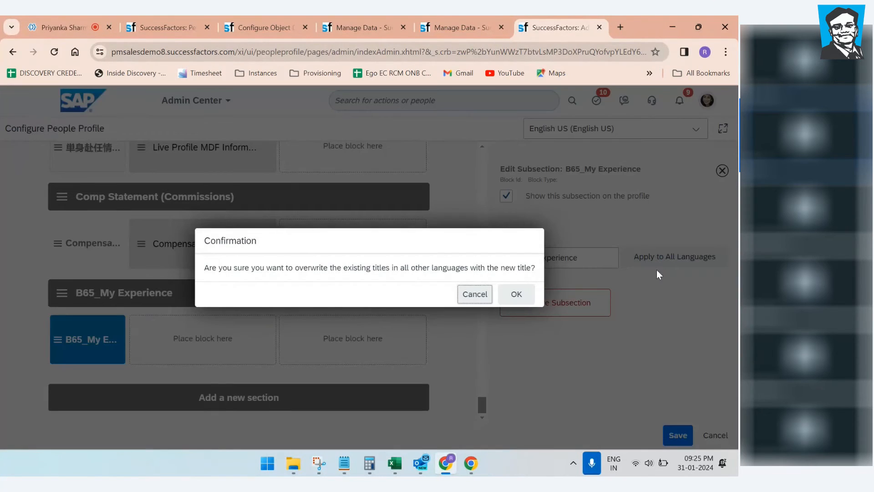
pyautogui.click(517, 298)
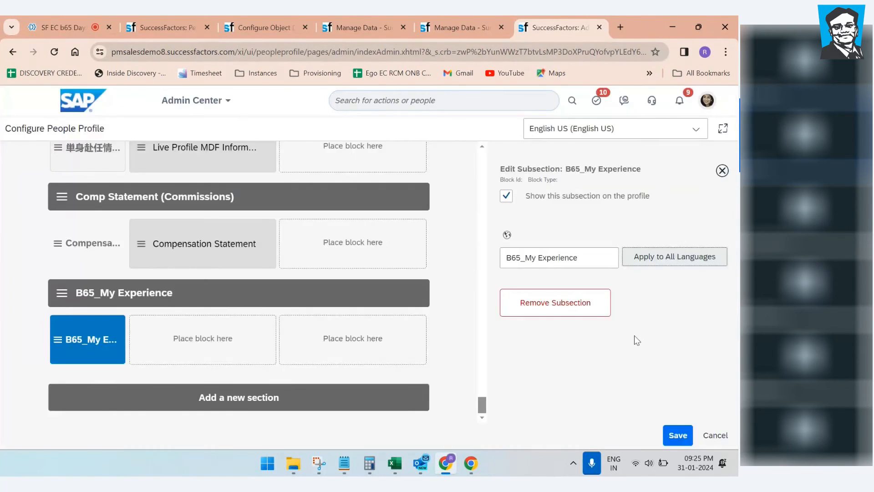
# Step: Search blocks for 'live' and drop Live Profile MDF Information into the B65_My Experience subsection
pyautogui.click(86, 340)
pyautogui.click(86, 340)
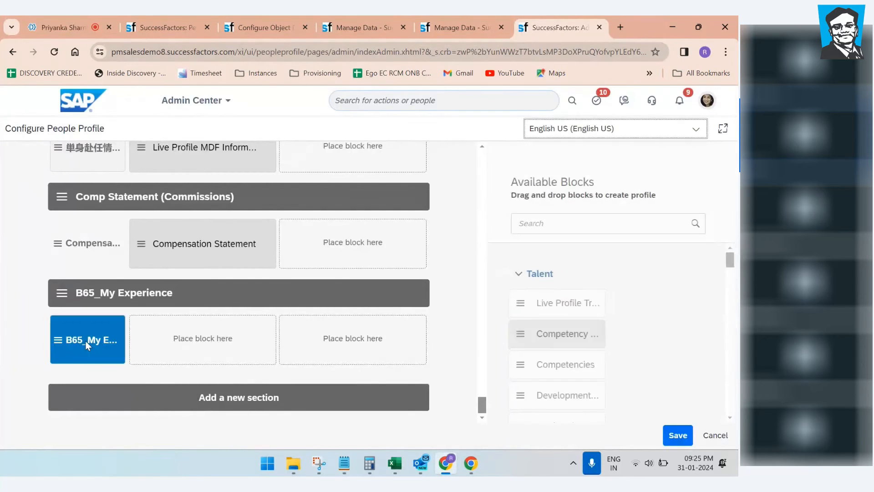
pyautogui.click(85, 340)
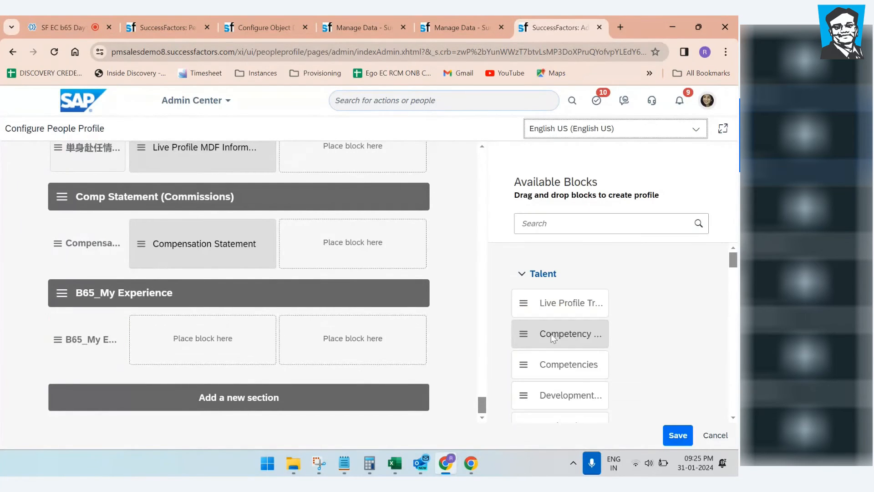
pyautogui.scroll(-3, 582, 320)
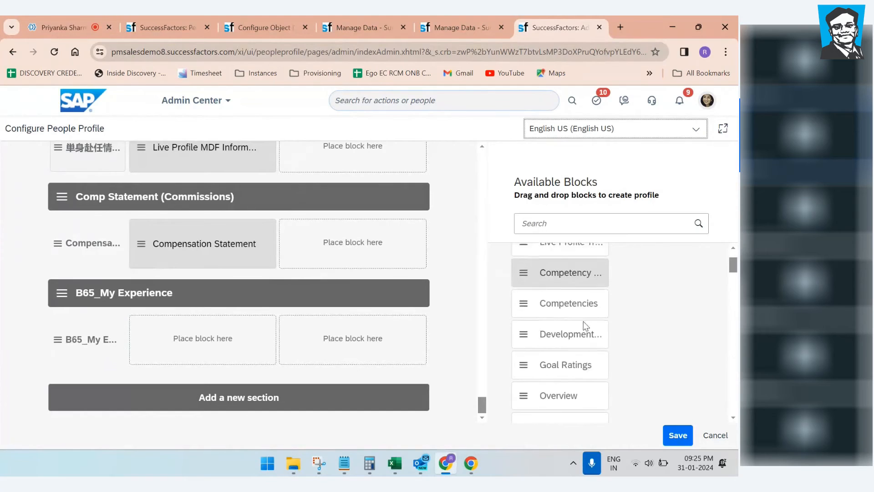
pyautogui.click(551, 224)
pyautogui.write('live')
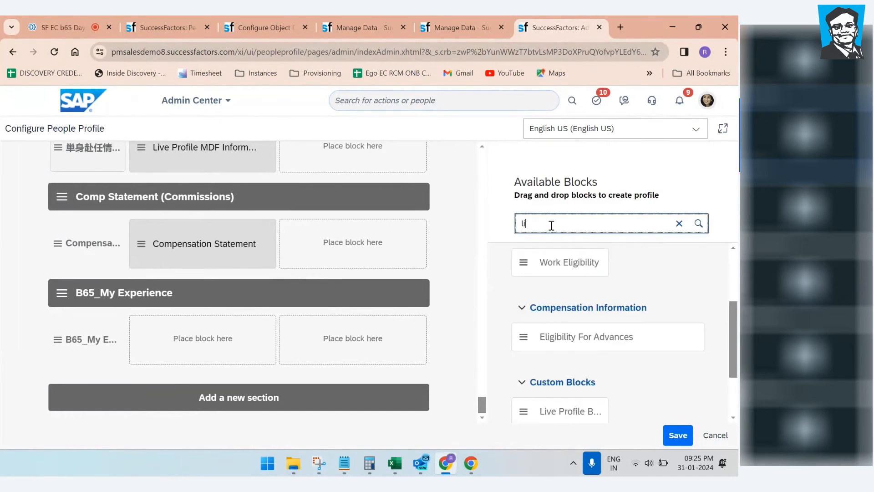
pyautogui.write(' mdf')
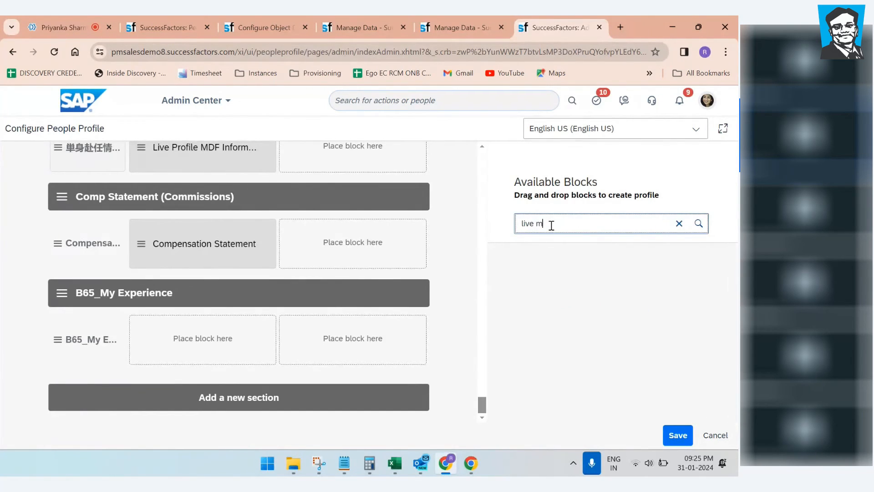
pyautogui.press('BackSpace')
pyautogui.press('BackSpace')
pyautogui.press('BackSpace')
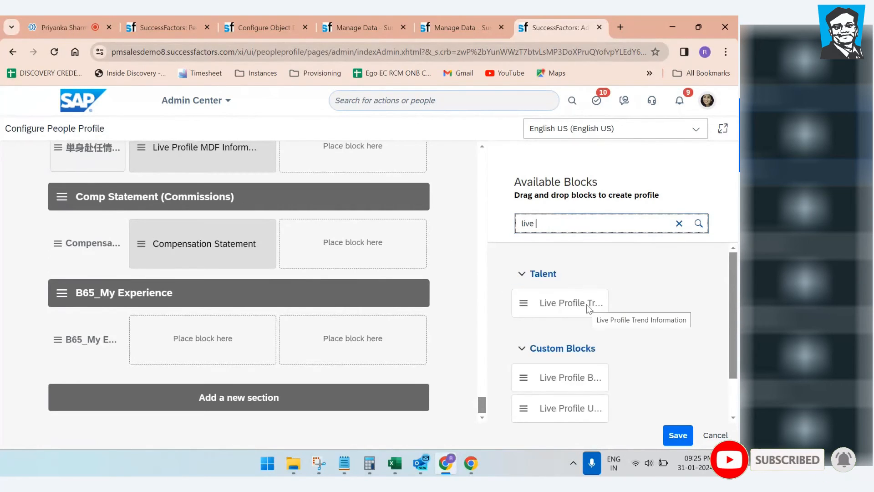
pyautogui.scroll(-1, 592, 337)
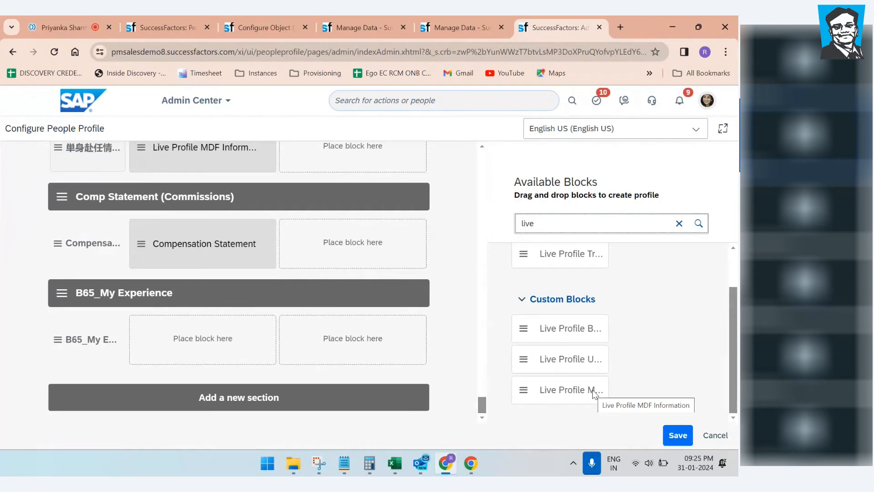
pyautogui.moveTo(524, 394); pyautogui.dragTo(179, 337)
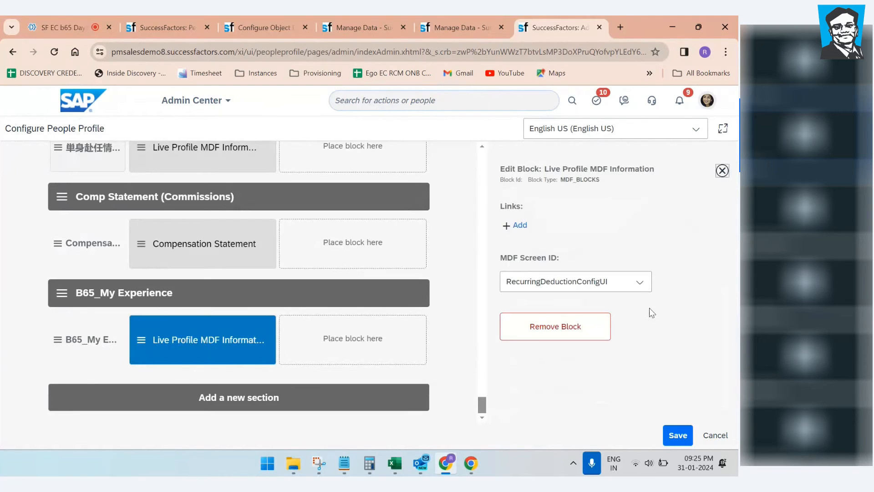
# Step: Browse the block's MDF Screen ID list, then switch to the B65_My Experience data form
pyautogui.click(641, 283)
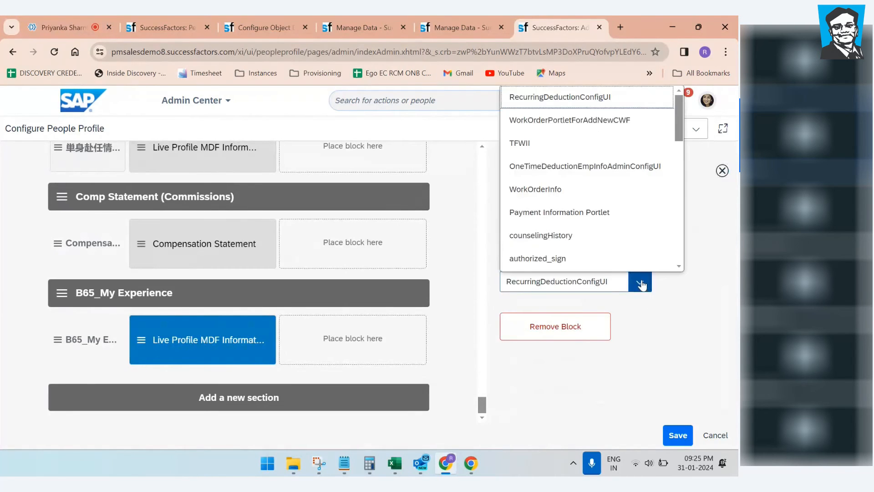
pyautogui.scroll(-3, 577, 161)
pyautogui.scroll(-7, 577, 161)
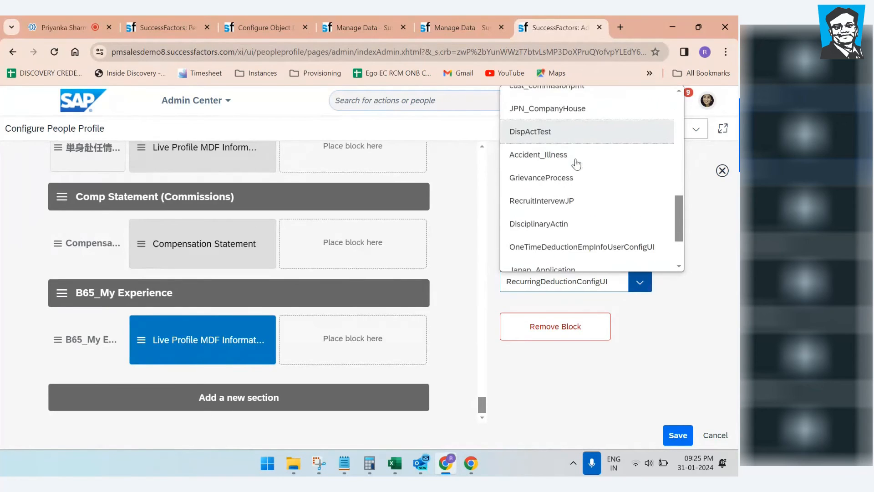
pyautogui.scroll(-2, 576, 163)
pyautogui.click(446, 25)
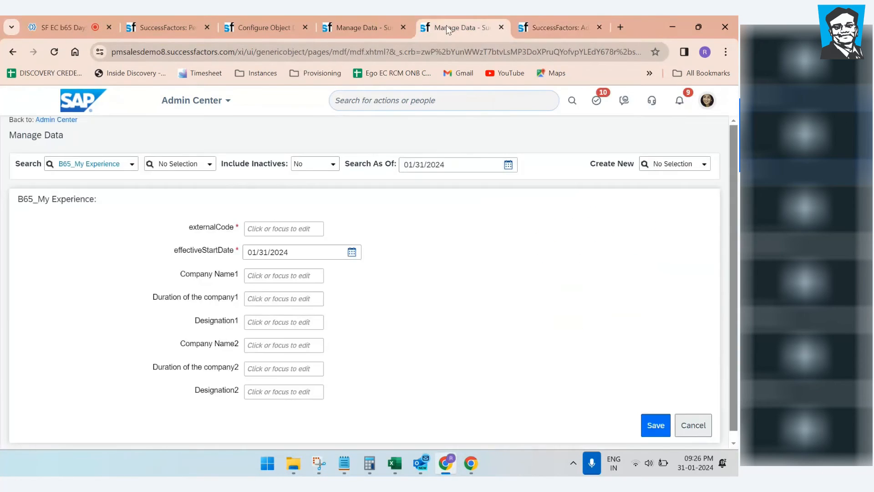
# Step: Check the B65_My Experience label in its object definition, glance at Manage Data and Configure People Profile, then return
pyautogui.click(244, 28)
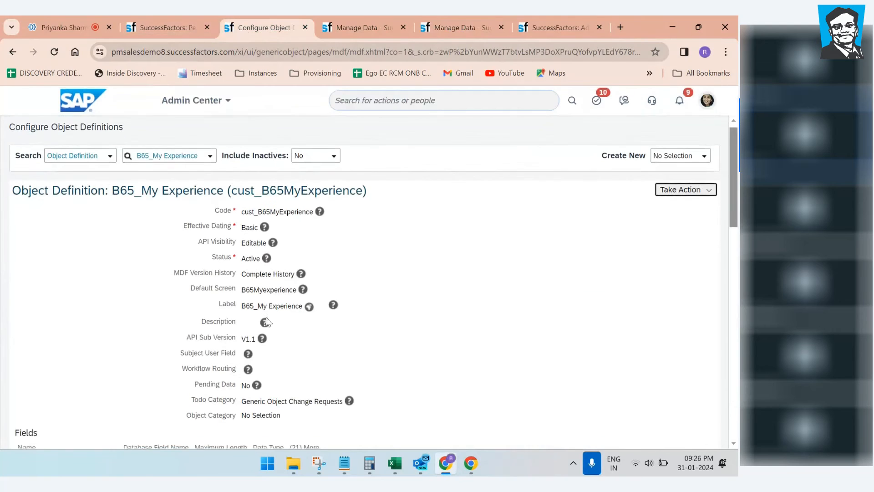
pyautogui.scroll(-1, 245, 257)
pyautogui.moveTo(242, 258); pyautogui.dragTo(299, 258)
pyautogui.click(455, 28)
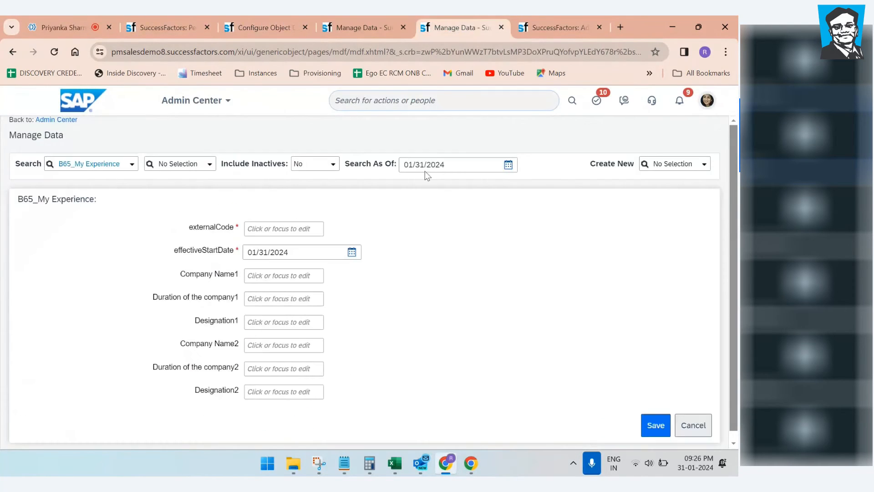
pyautogui.click(560, 25)
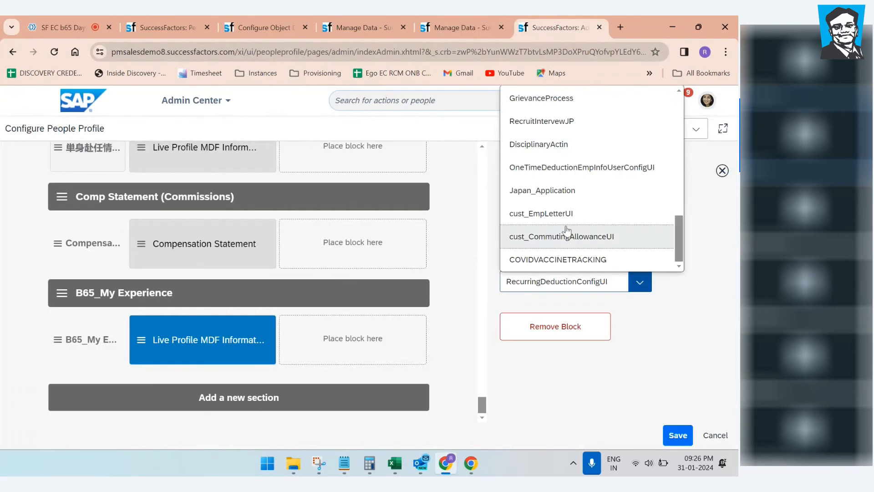
pyautogui.scroll(4, 553, 248)
pyautogui.scroll(5, 580, 243)
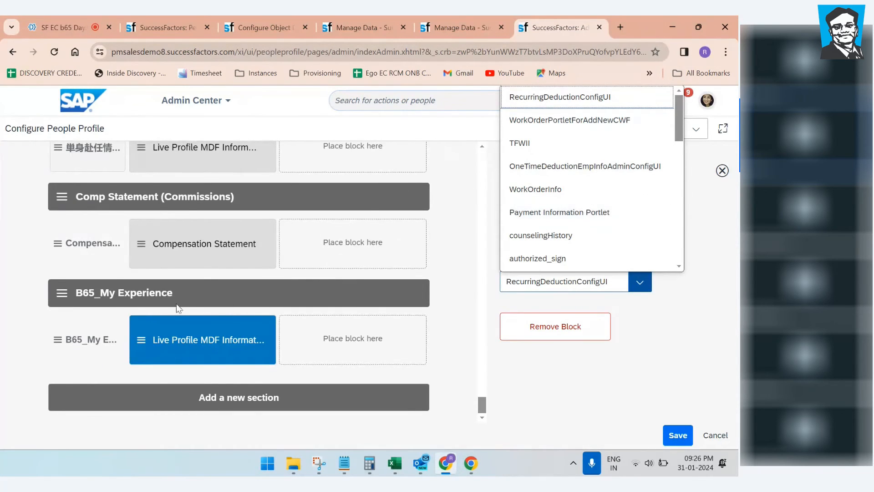
pyautogui.click(279, 24)
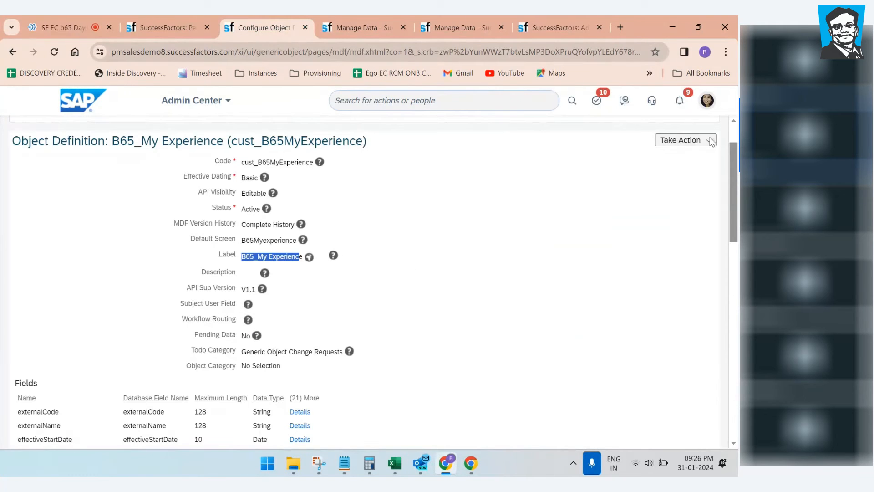
# Step: Put B65_My Experience into correction mode and change externalCode's data type to User
pyautogui.click(681, 140)
pyautogui.click(671, 159)
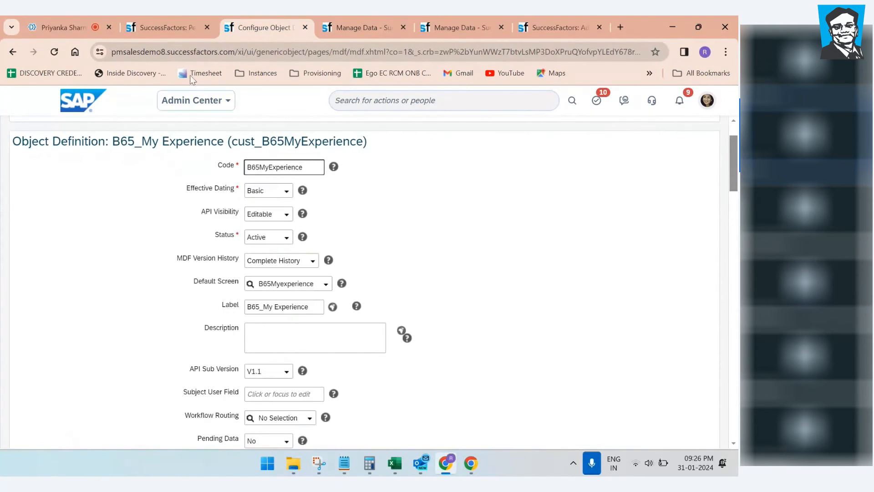
pyautogui.click(165, 29)
pyautogui.click(269, 26)
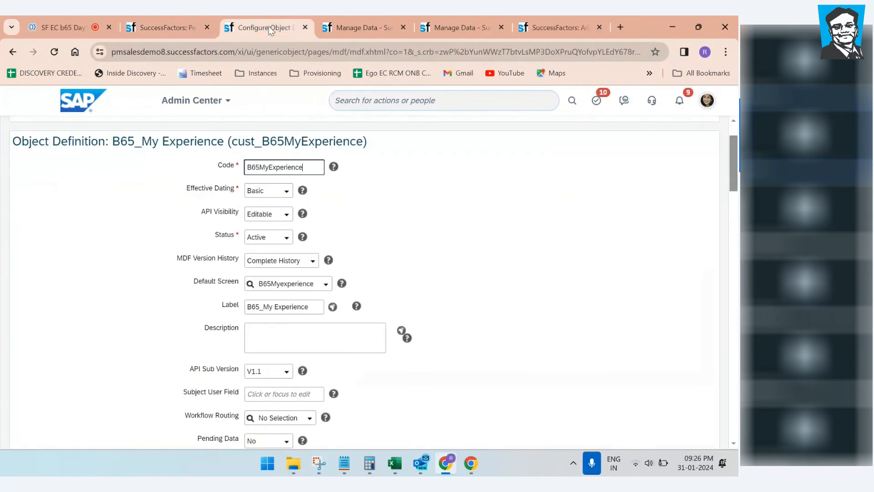
pyautogui.scroll(-6, 386, 258)
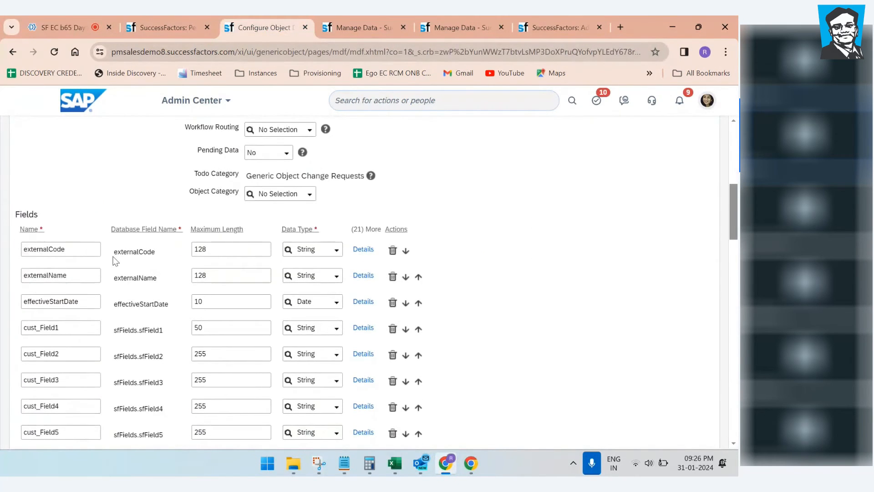
pyautogui.click(337, 250)
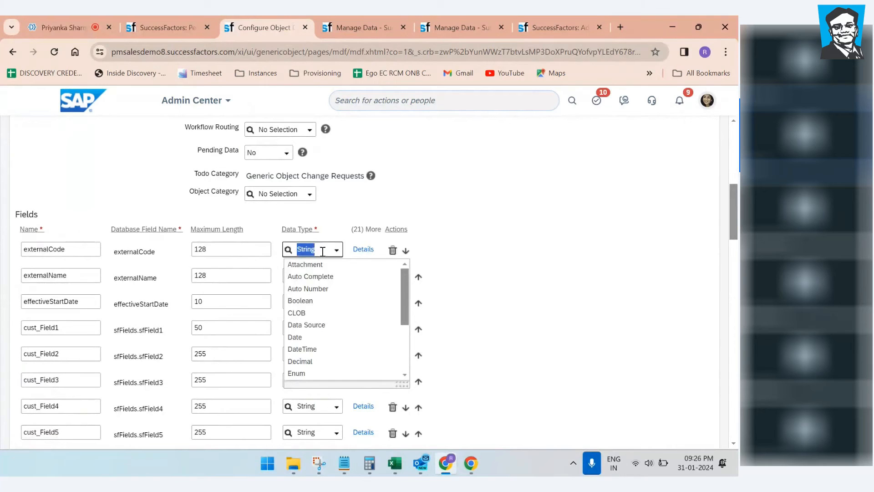
pyautogui.scroll(-3, 309, 344)
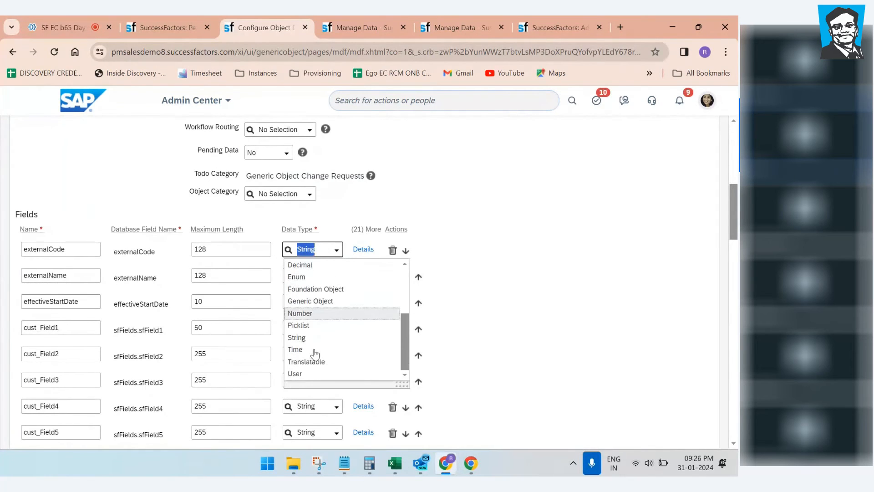
pyautogui.click(314, 375)
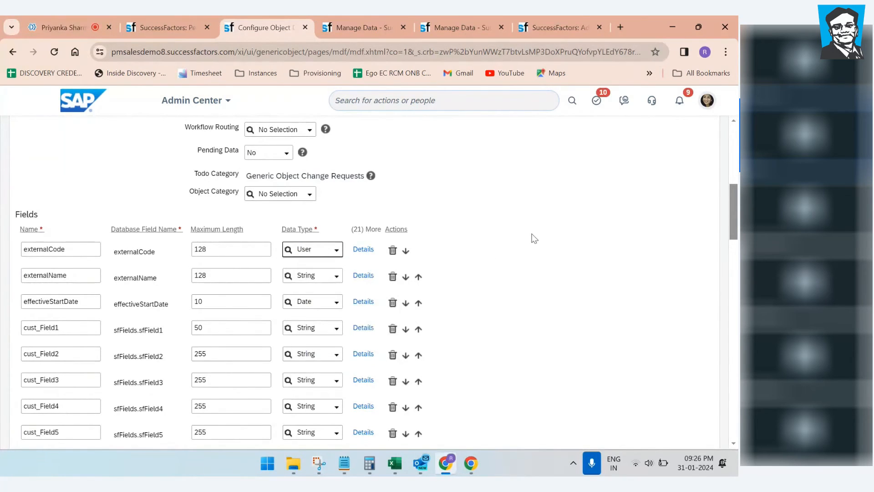
# Step: Save the object definition and confirm the externalCode data type change
pyautogui.scroll(-15, 539, 234)
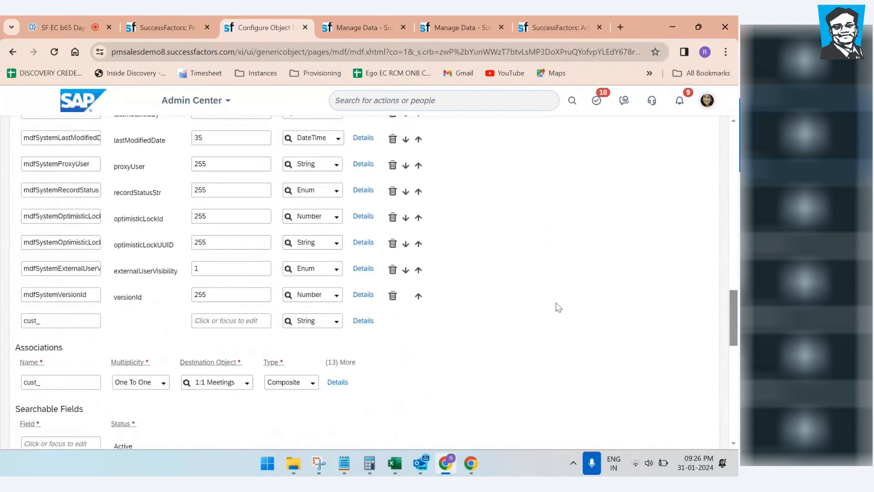
pyautogui.scroll(-1, 656, 433)
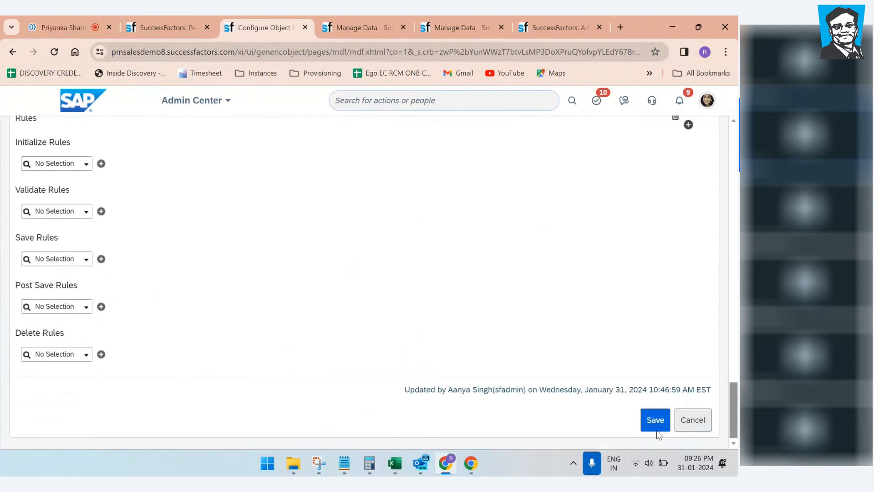
pyautogui.click(655, 415)
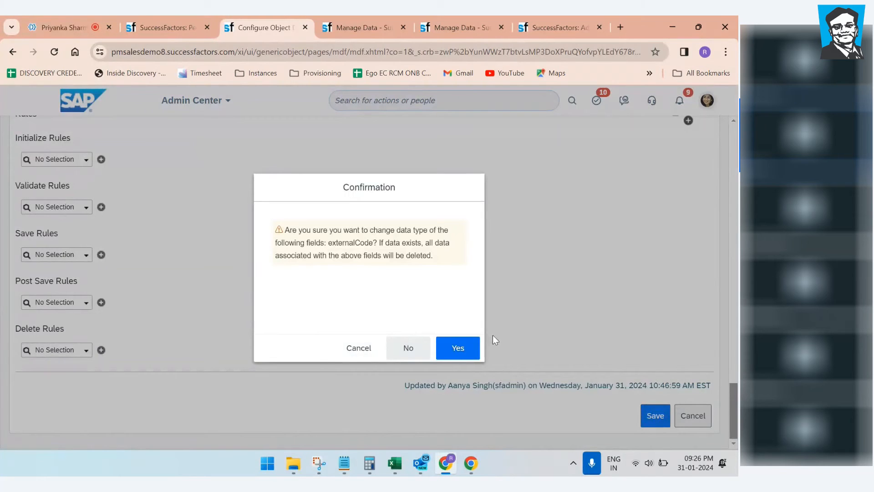
pyautogui.click(464, 353)
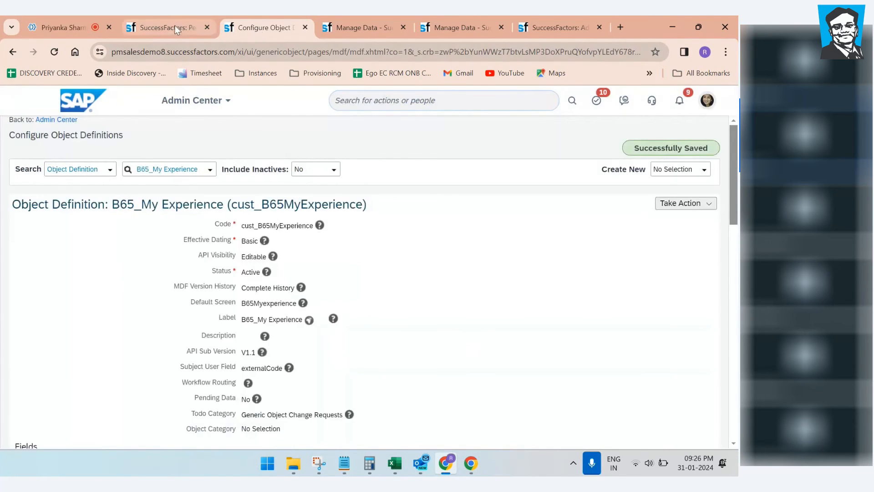
# Step: Revisit the saved definition and verify externalCode now shows the User data type
pyautogui.click(160, 27)
pyautogui.click(262, 27)
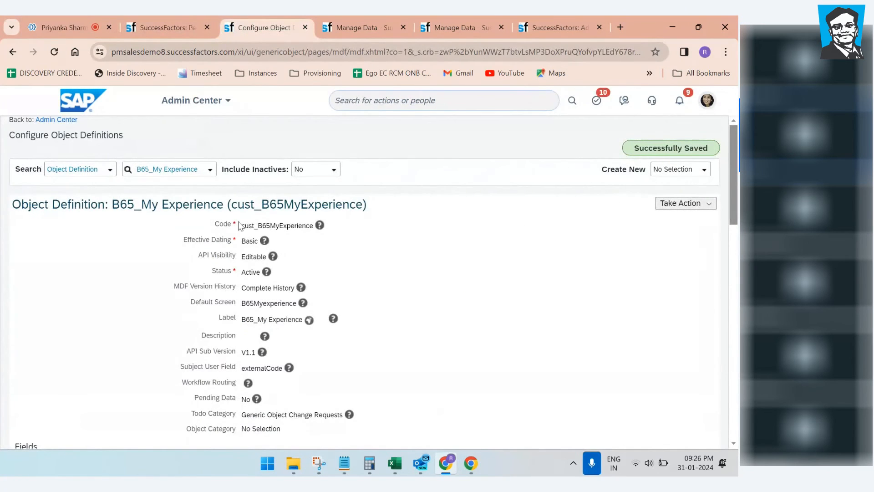
pyautogui.scroll(-6, 239, 225)
pyautogui.moveTo(59, 187); pyautogui.dragTo(28, 187)
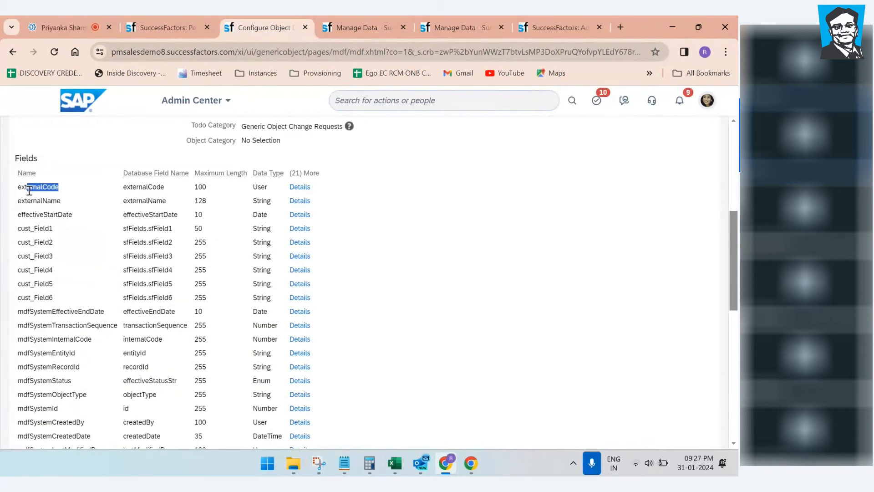
pyautogui.moveTo(275, 188); pyautogui.dragTo(246, 192)
pyautogui.scroll(3, 385, 209)
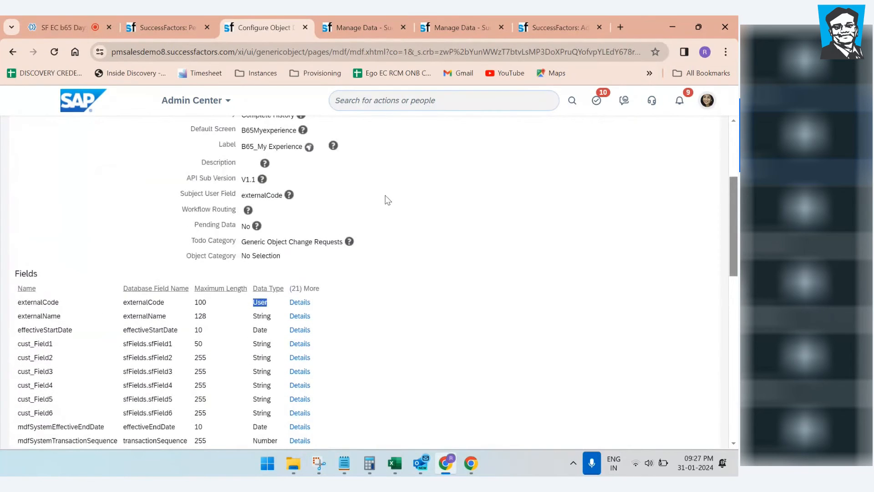
# Step: Duplicate the People Profile configuration browser tab
pyautogui.click(560, 26)
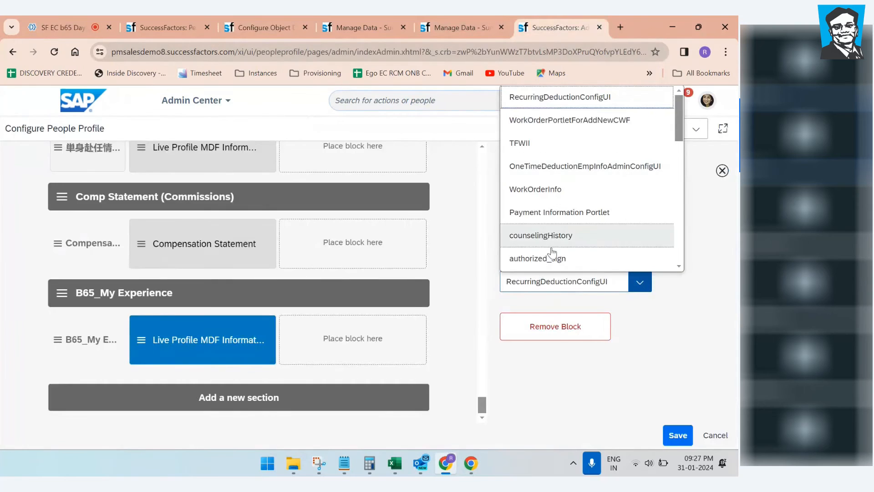
pyautogui.rightClick(564, 24)
pyautogui.click(602, 129)
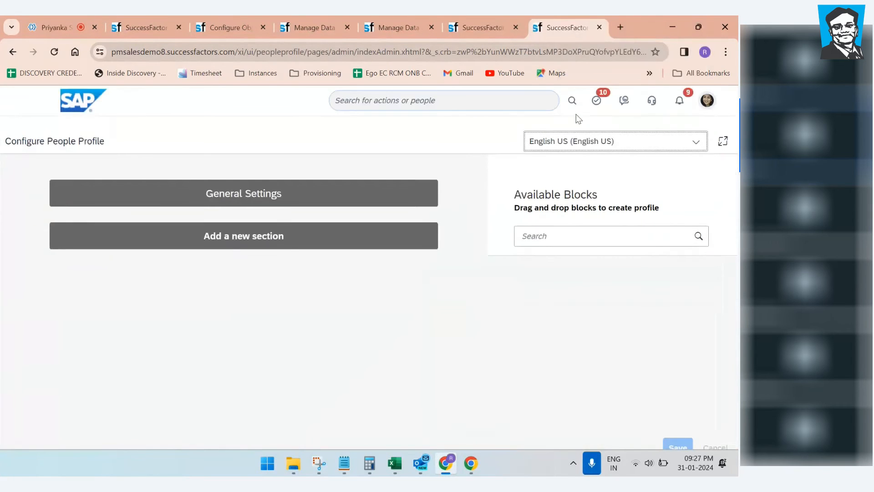
# Step: Search 'per role' to open Manage Permission Roles and start a new permission role
pyautogui.click(431, 99)
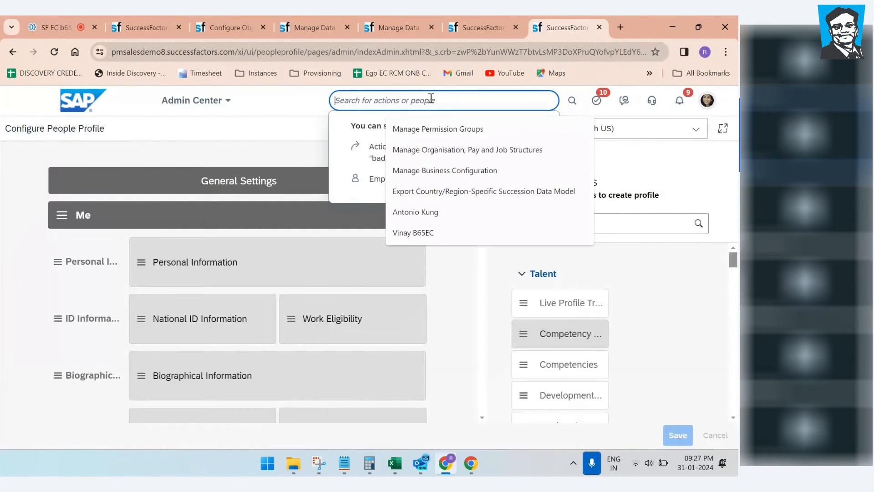
pyautogui.write('per')
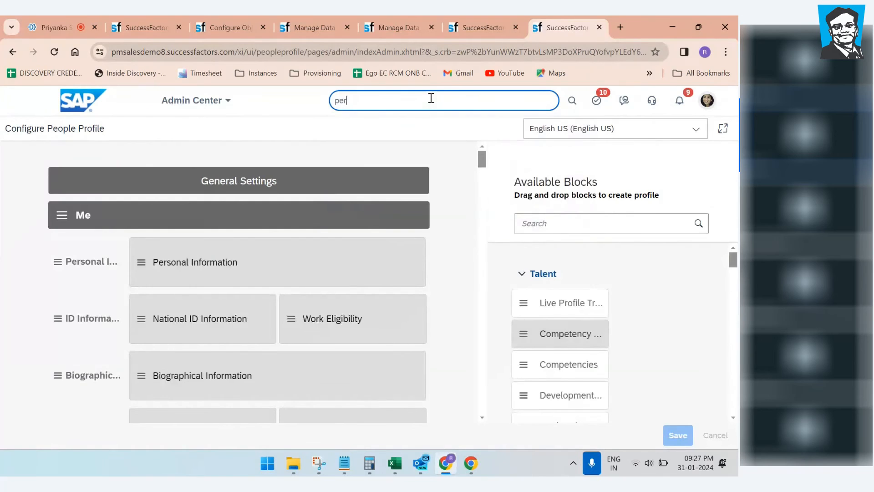
pyautogui.write(' role')
pyautogui.click(424, 184)
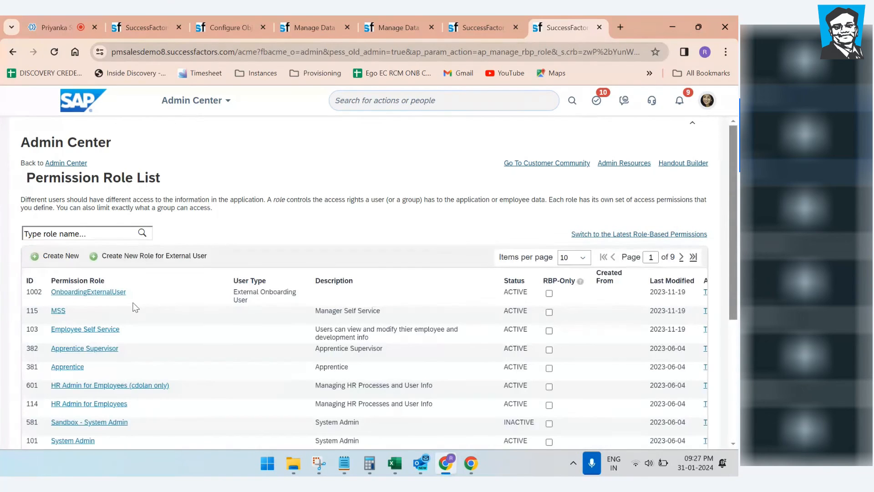
pyautogui.scroll(-3, 135, 307)
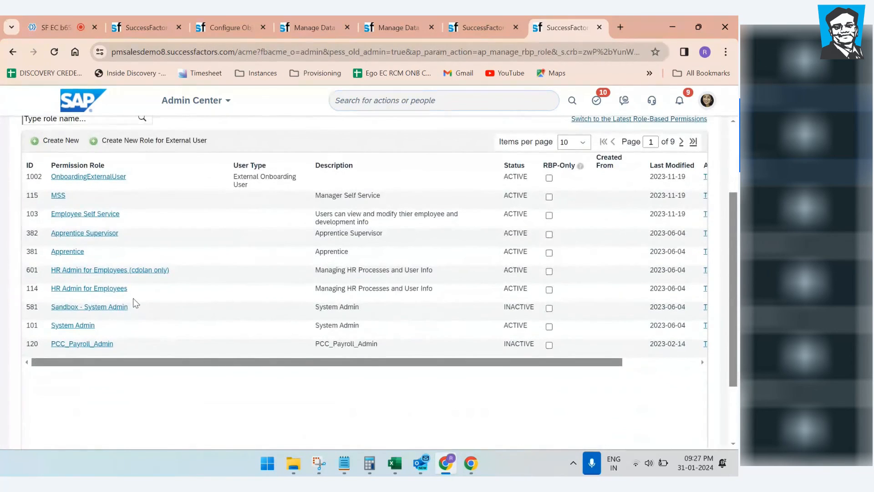
pyautogui.scroll(3, 224, 273)
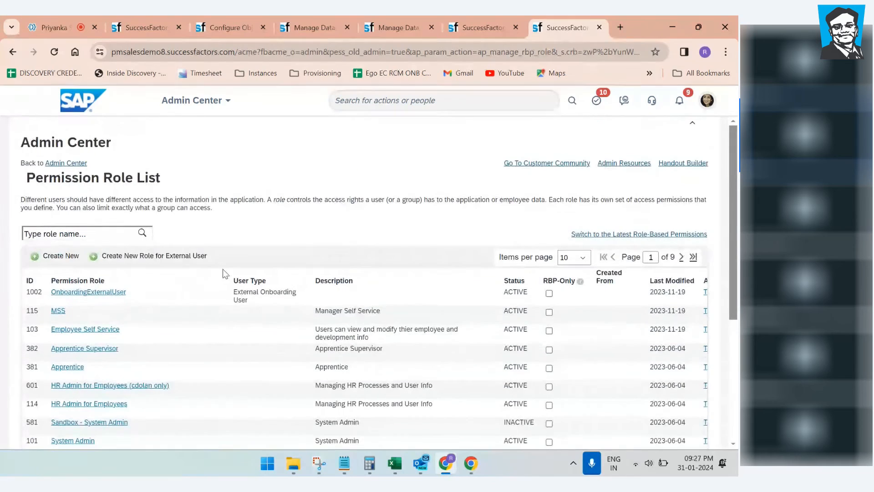
pyautogui.click(64, 258)
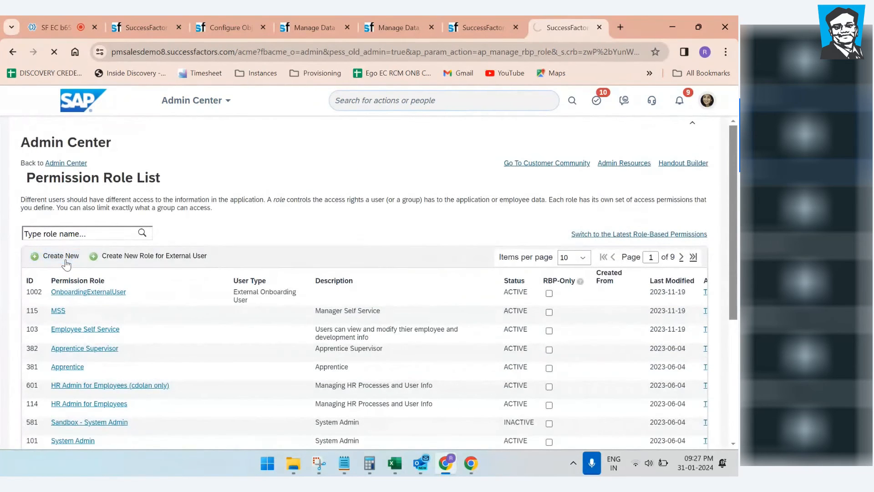
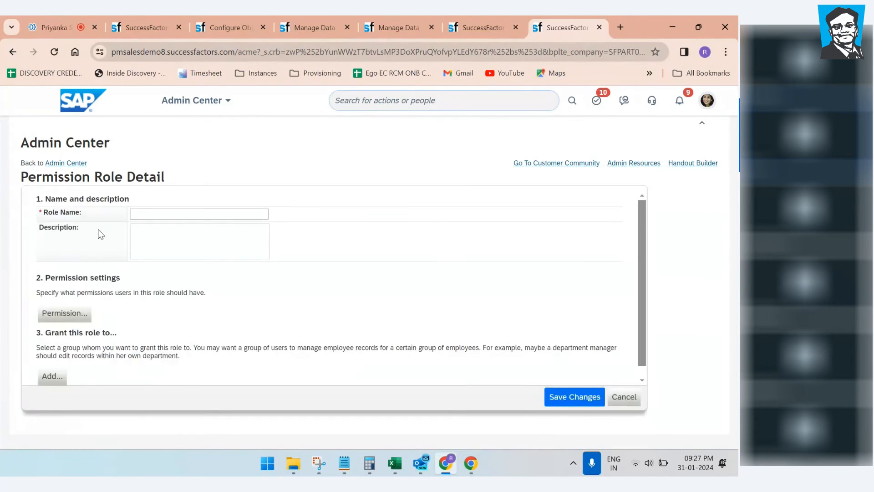
# Step: Type the role name B65_Rajesh_Role into the new role's Role Name field, fixing the typo
pyautogui.click(166, 216)
pyautogui.write('B')
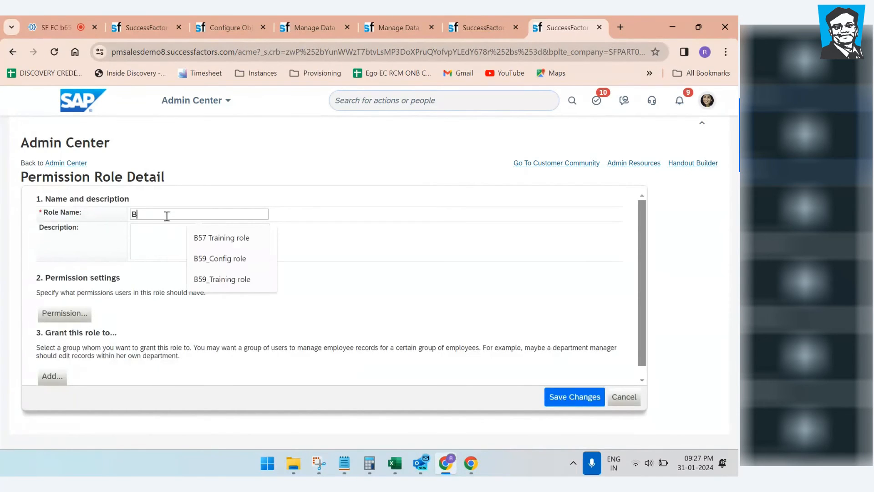
pyautogui.write('65_')
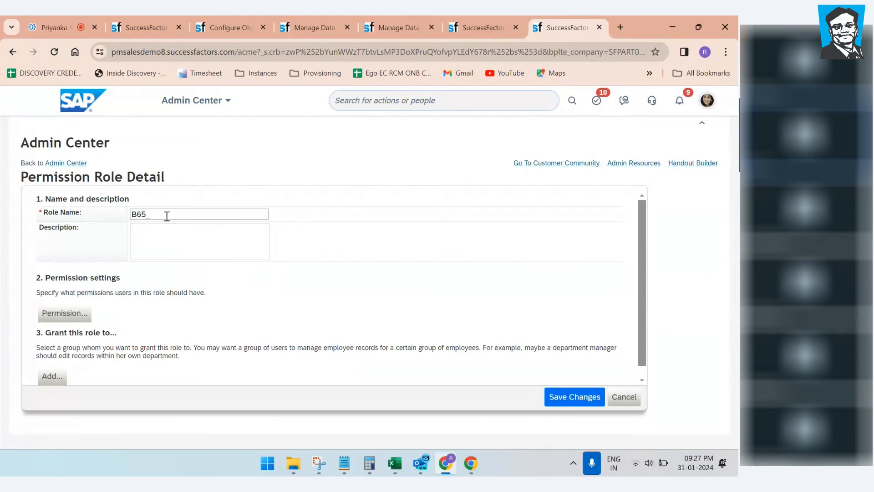
pyautogui.write('Cu')
pyautogui.press('BackSpace')
pyautogui.press('BackSpace')
pyautogui.write('Raj')
pyautogui.write('esh_Rol')
pyautogui.click(73, 318)
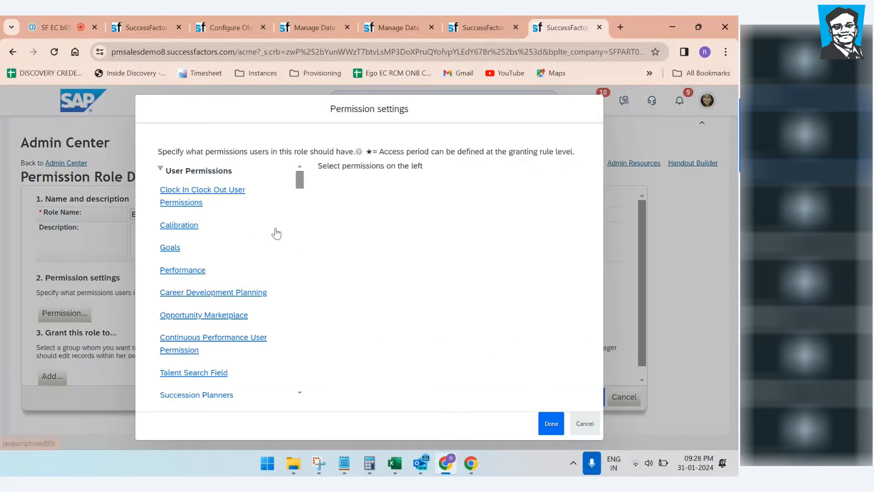
pyautogui.scroll(-5, 273, 236)
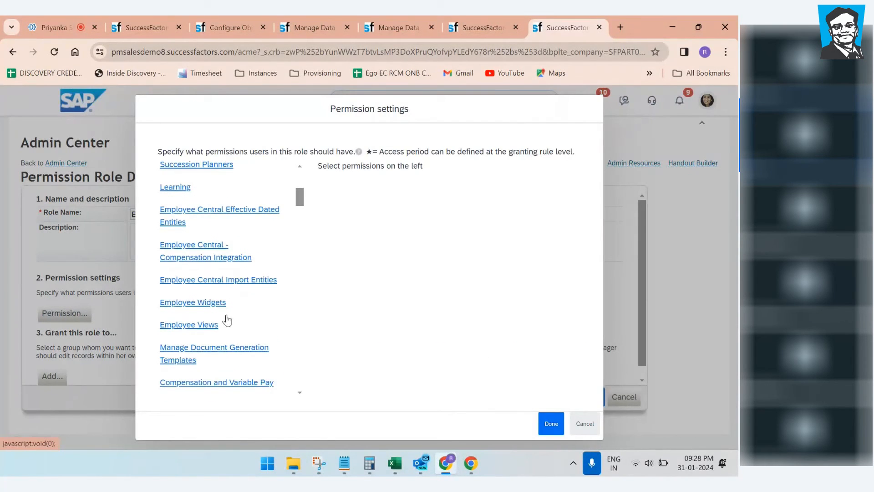
pyautogui.click(205, 325)
pyautogui.scroll(-3, 417, 255)
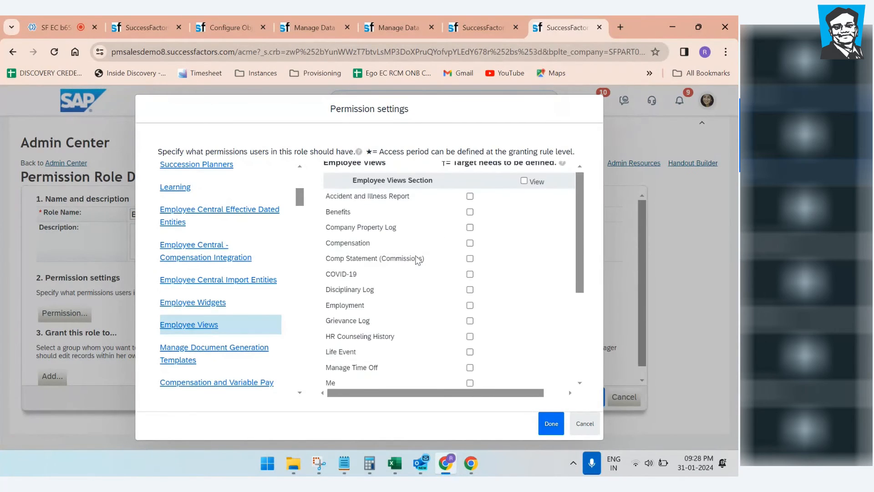
pyautogui.scroll(-3, 418, 260)
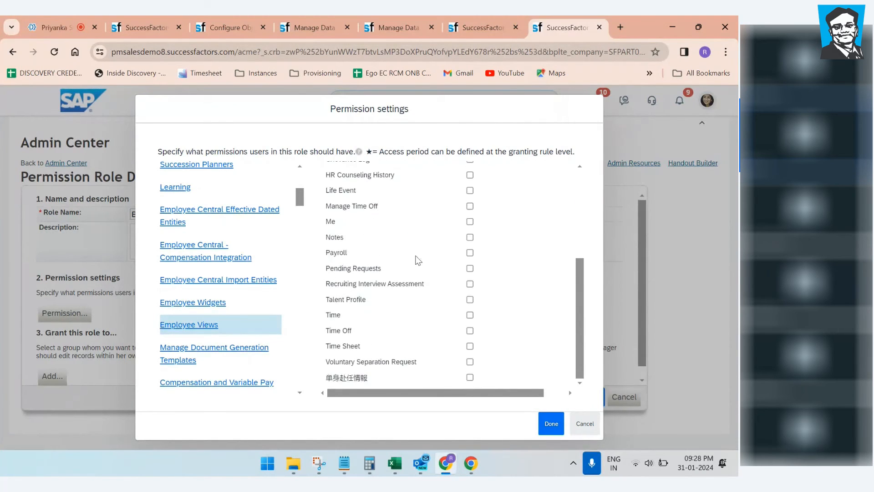
pyautogui.scroll(3, 390, 341)
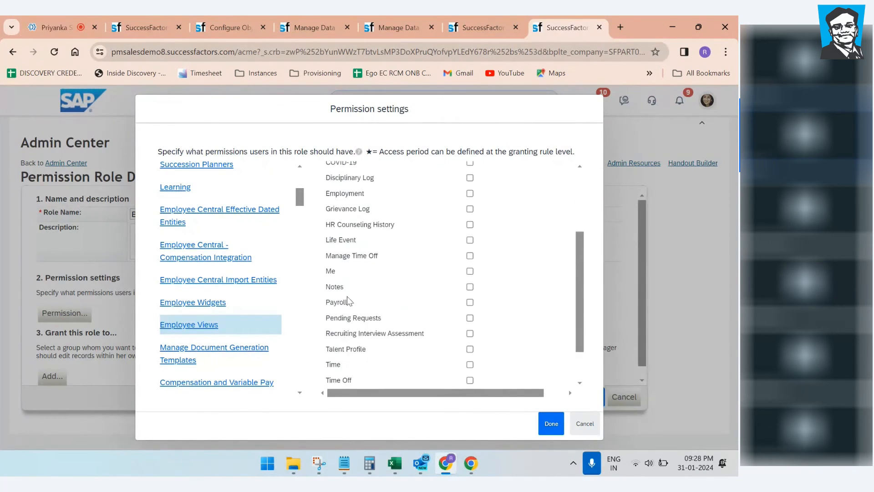
pyautogui.scroll(-3, 351, 292)
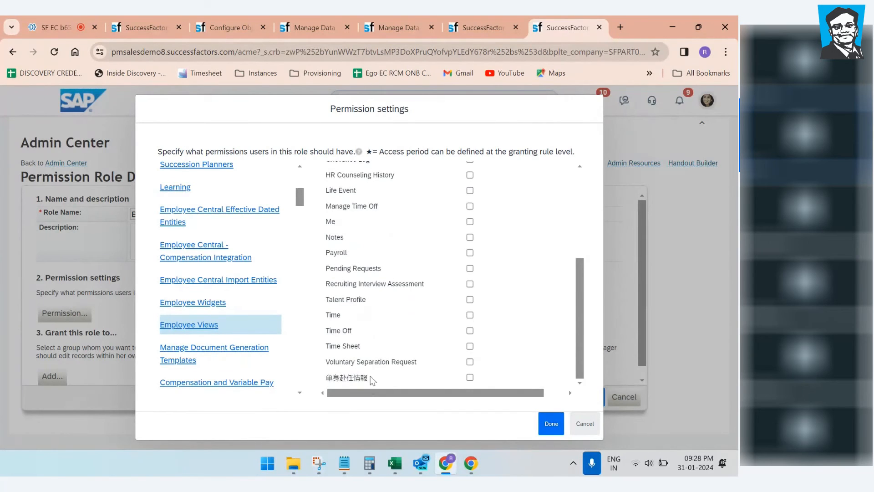
pyautogui.scroll(5, 361, 320)
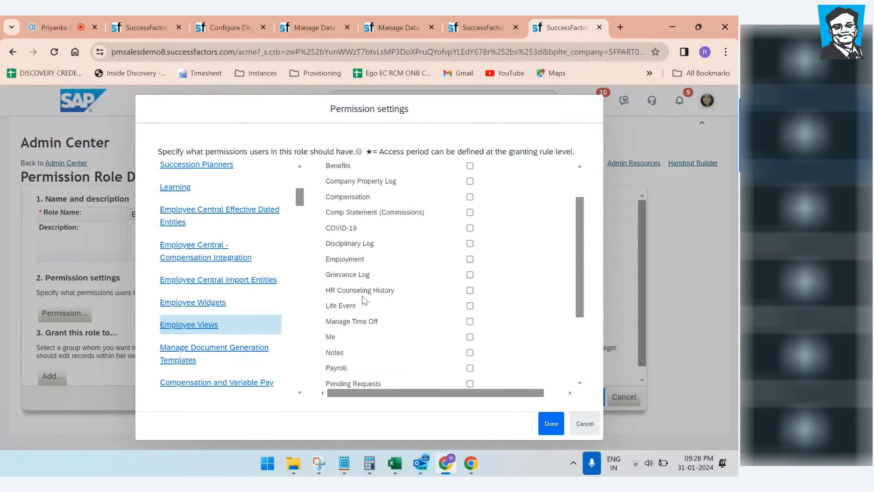
pyautogui.scroll(-3, 384, 351)
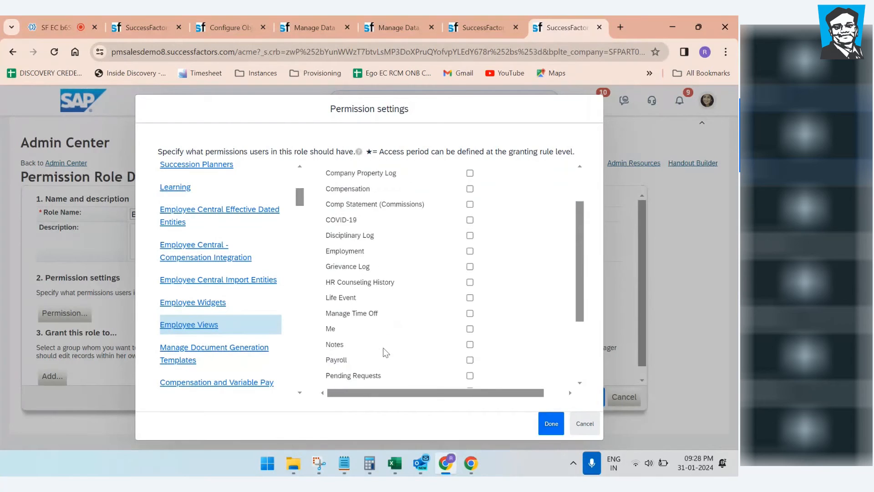
pyautogui.scroll(-4, 385, 351)
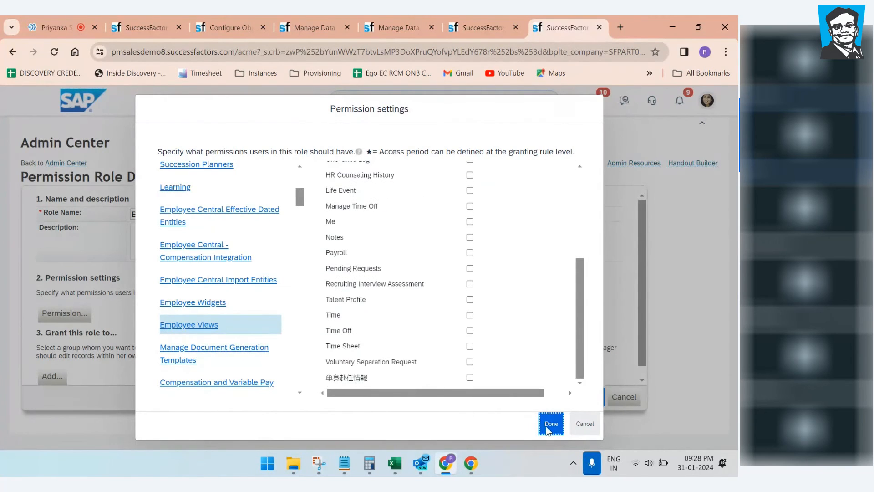
pyautogui.click(551, 423)
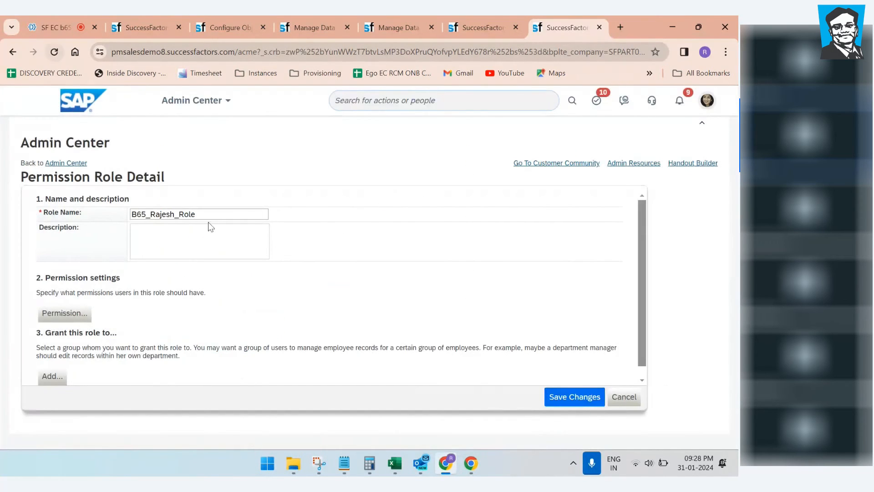
# Step: Save the new B65 permission role and reopen it from the refreshed role list
pyautogui.click(567, 398)
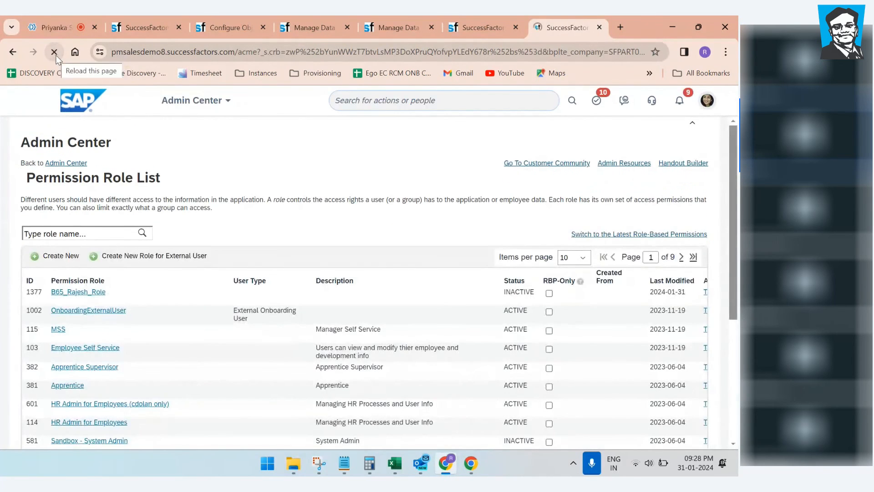
pyautogui.click(56, 55)
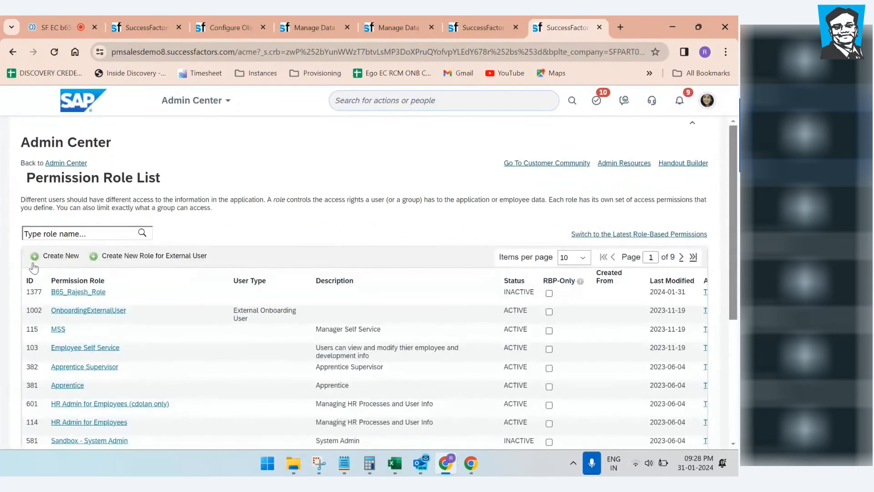
pyautogui.click(85, 293)
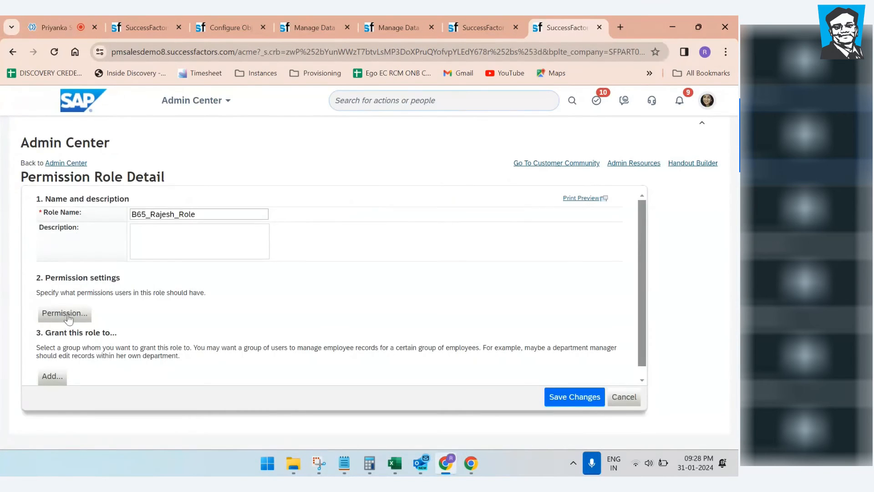
# Step: Show the role's Employee Views permissions and search the page for 'experienc'
pyautogui.click(64, 314)
pyautogui.scroll(-10, 246, 273)
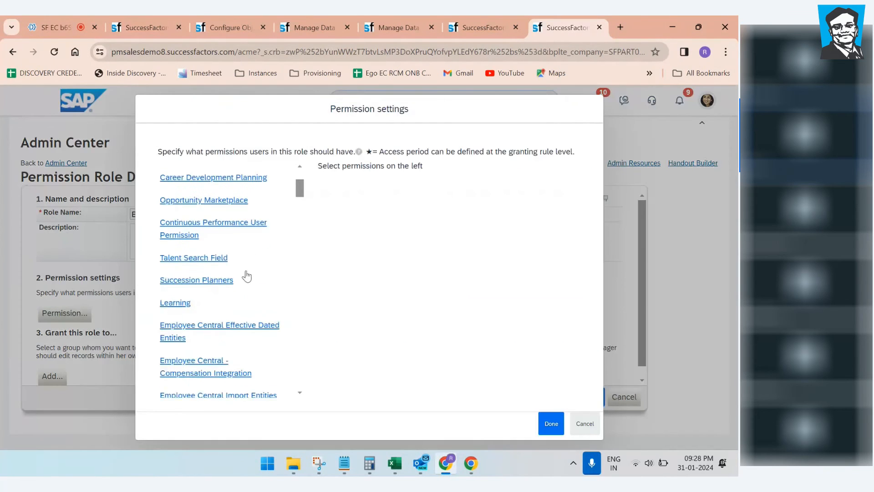
pyautogui.click(205, 268)
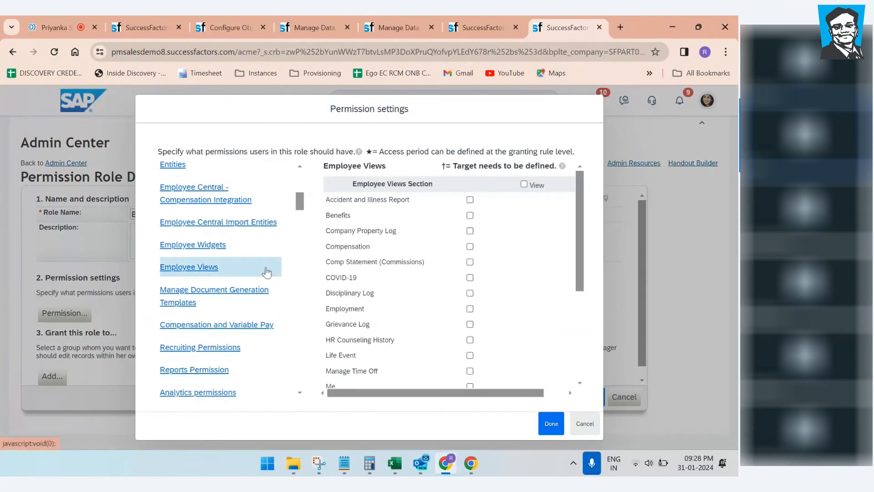
pyautogui.scroll(-1, 350, 266)
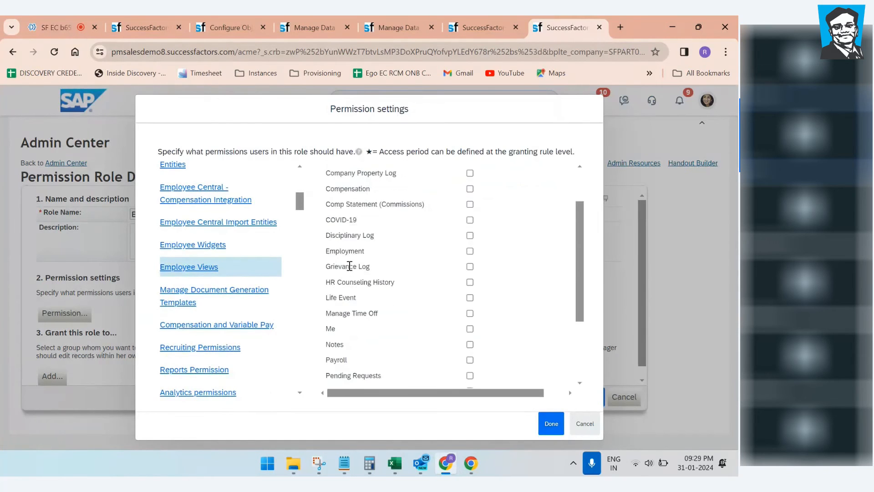
pyautogui.scroll(-2, 350, 266)
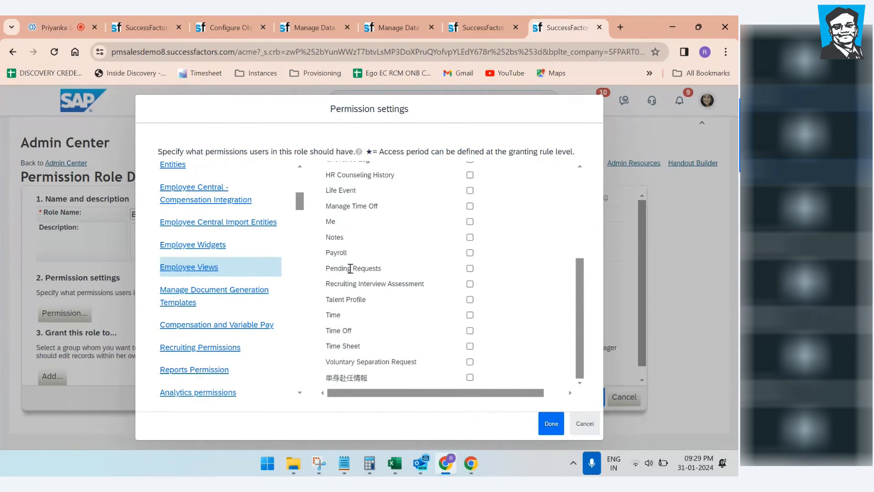
pyautogui.hotkey('ctrl', 'f')
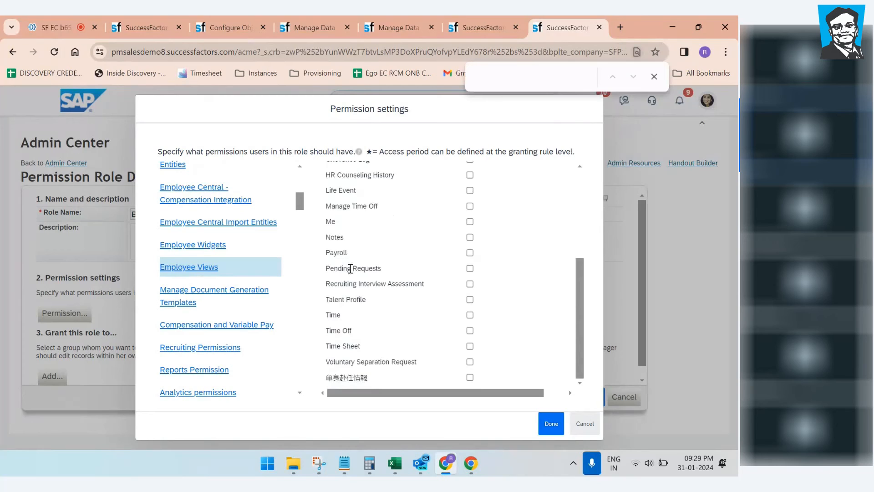
pyautogui.write('experienc')
pyautogui.press('BackSpace')
pyautogui.press('BackSpace')
pyautogui.press('BackSpace')
pyautogui.press('BackSpace')
pyautogui.press('BackSpace')
pyautogui.press('BackSpace')
pyautogui.press('BackSpace')
pyautogui.press('BackSpace')
pyautogui.press('BackSpace')
# Step: Correct the B65_My Experience object definition to Secured: Yes and save it
pyautogui.click(245, 29)
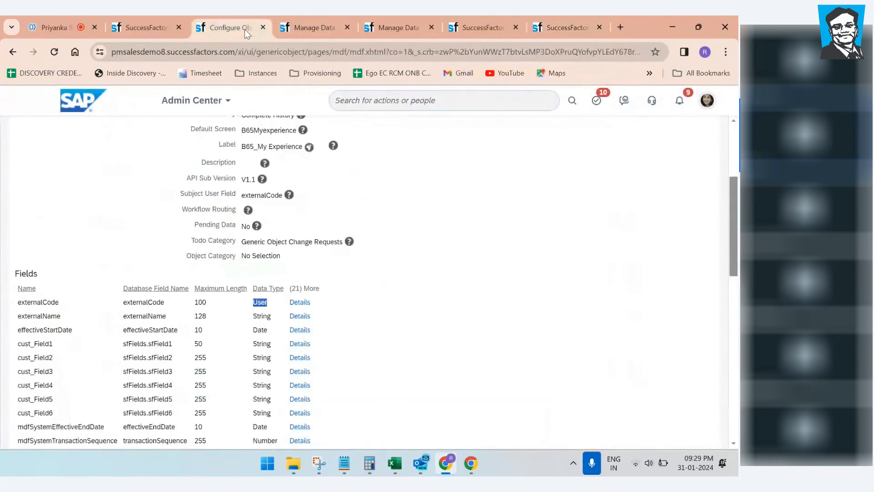
pyautogui.scroll(4, 365, 319)
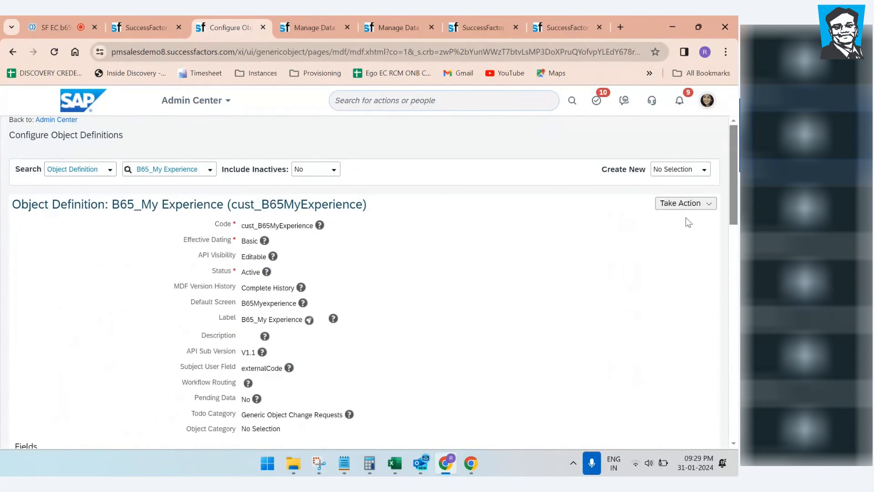
pyautogui.click(686, 203)
pyautogui.click(665, 222)
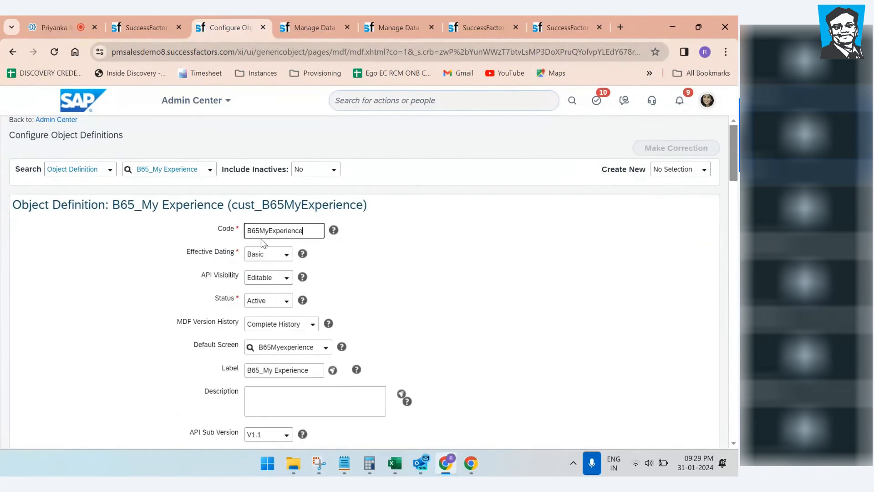
pyautogui.scroll(-20, 372, 272)
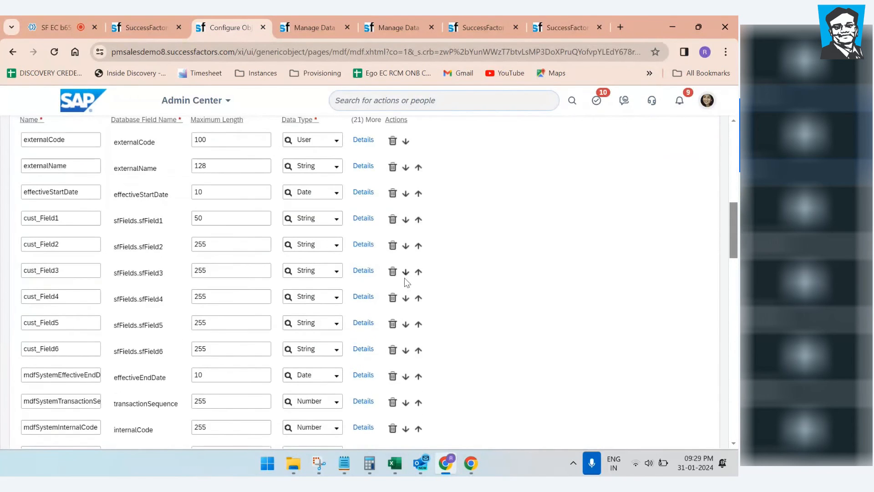
pyautogui.scroll(-6, 406, 283)
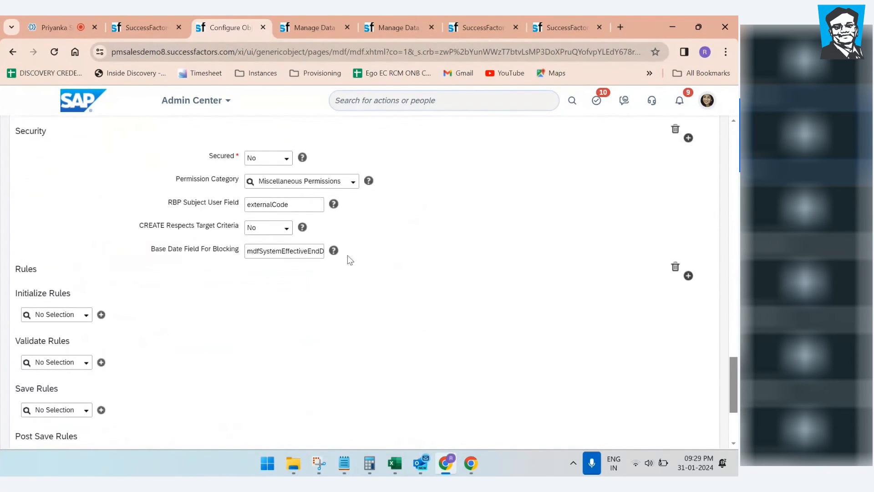
pyautogui.click(285, 160)
pyautogui.click(260, 183)
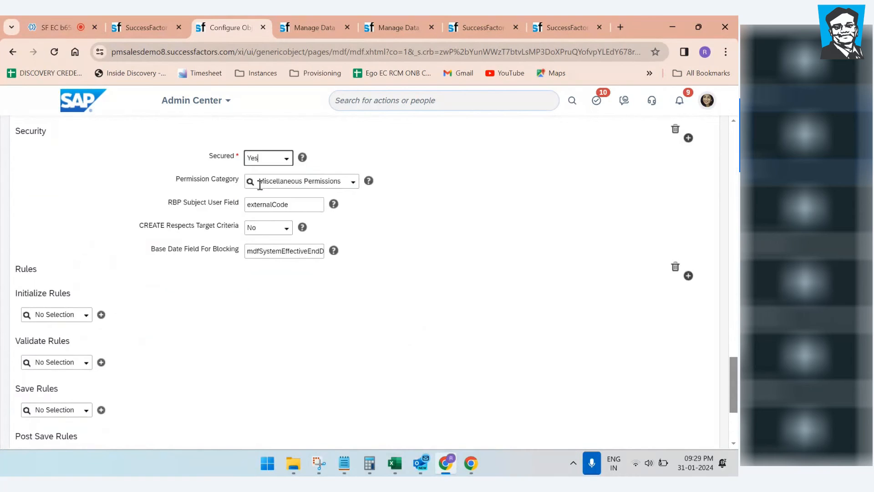
pyautogui.scroll(-4, 406, 304)
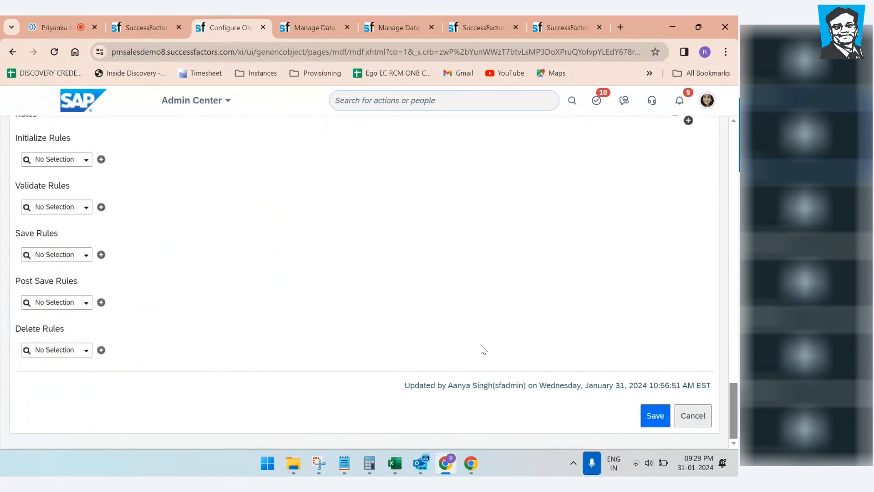
pyautogui.click(655, 416)
pyautogui.click(386, 24)
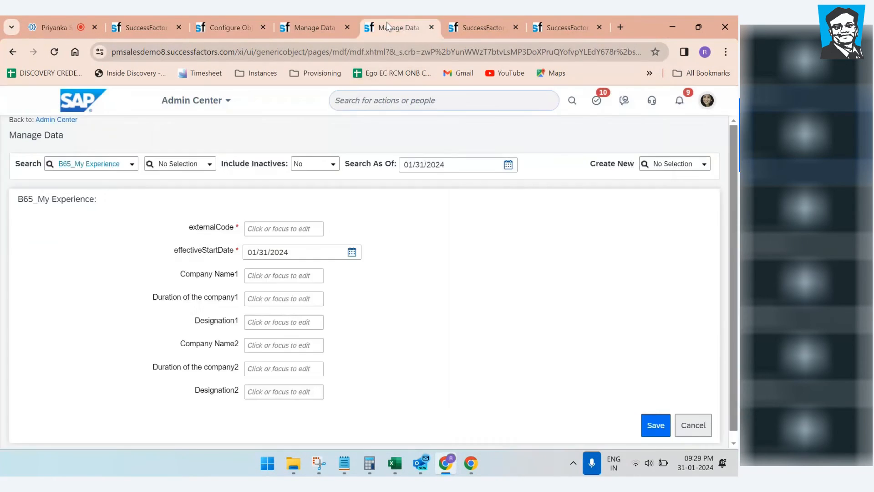
# Step: Dismiss the MDF screen choices and save the People Profile block settings
pyautogui.click(480, 27)
pyautogui.click(453, 287)
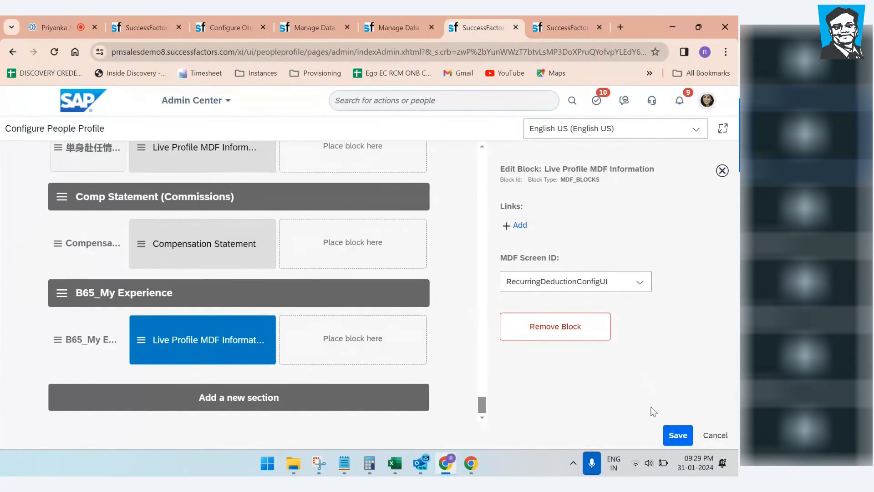
pyautogui.click(670, 432)
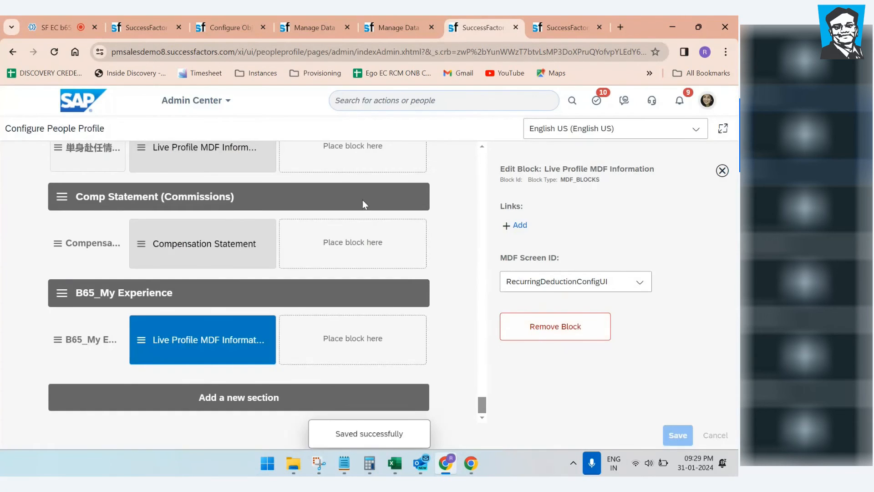
# Step: Check the Manage Data form, then select the object code cust_B65MyExperience in the definition heading
pyautogui.click(313, 27)
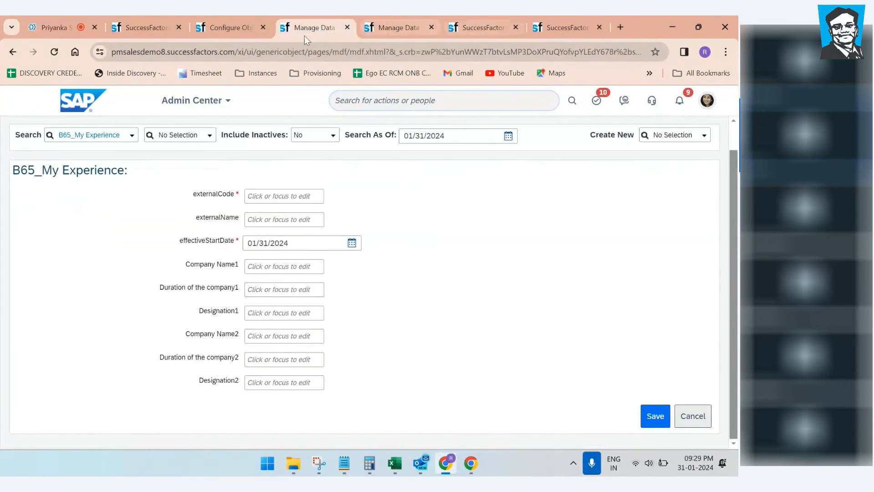
pyautogui.click(218, 26)
pyautogui.moveTo(245, 204); pyautogui.dragTo(355, 205)
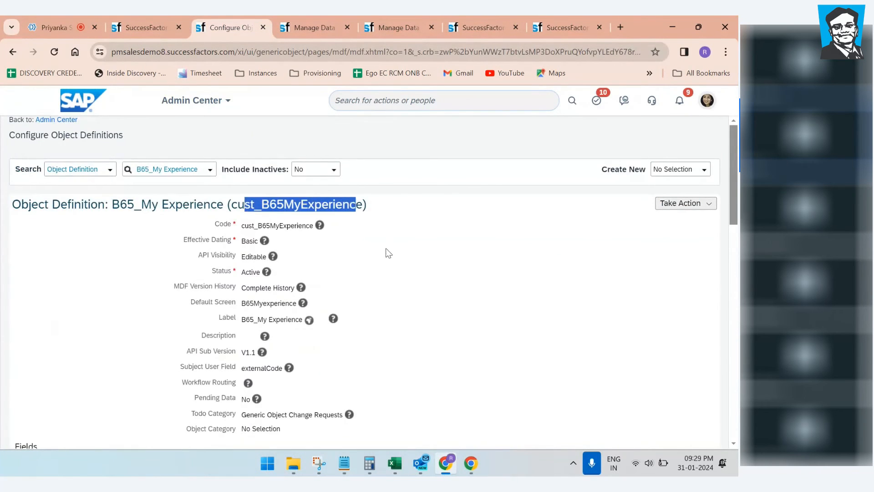
# Step: Note the Secured setting, then choose B65_My Experience under Create New in Manage Data
pyautogui.scroll(-20, 392, 269)
pyautogui.moveTo(210, 326); pyautogui.dragTo(222, 327)
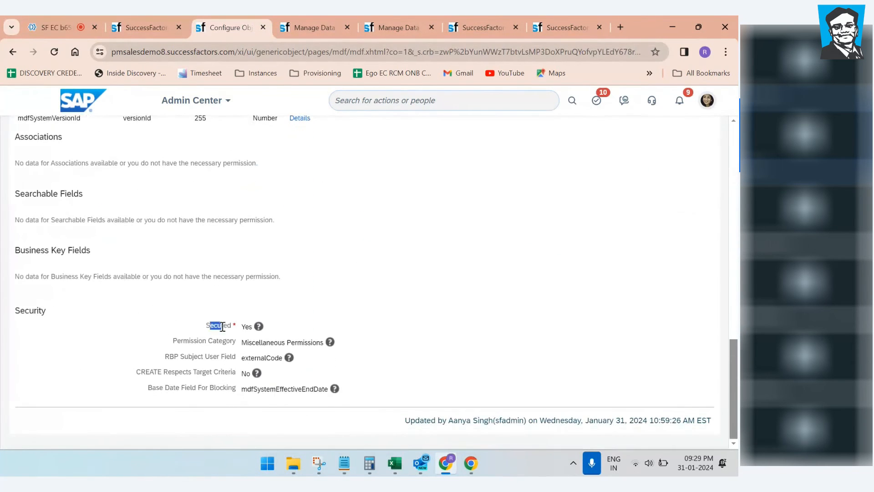
pyautogui.click(314, 27)
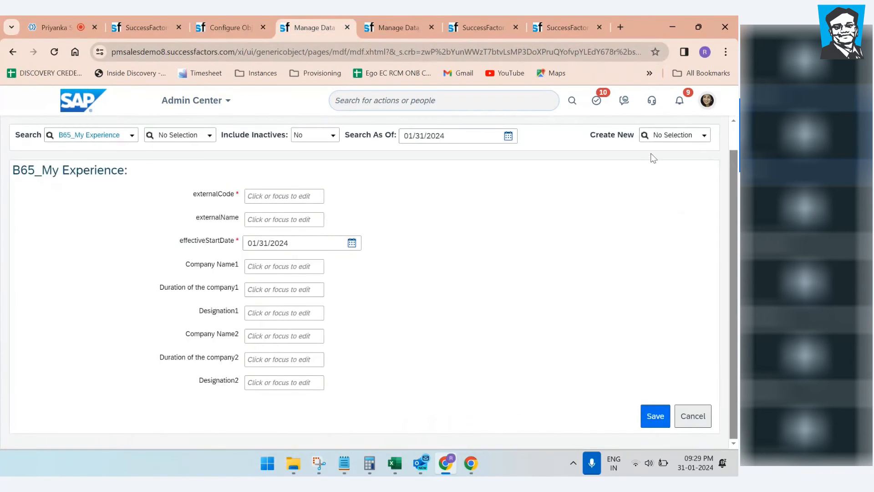
pyautogui.click(667, 133)
pyautogui.write('65')
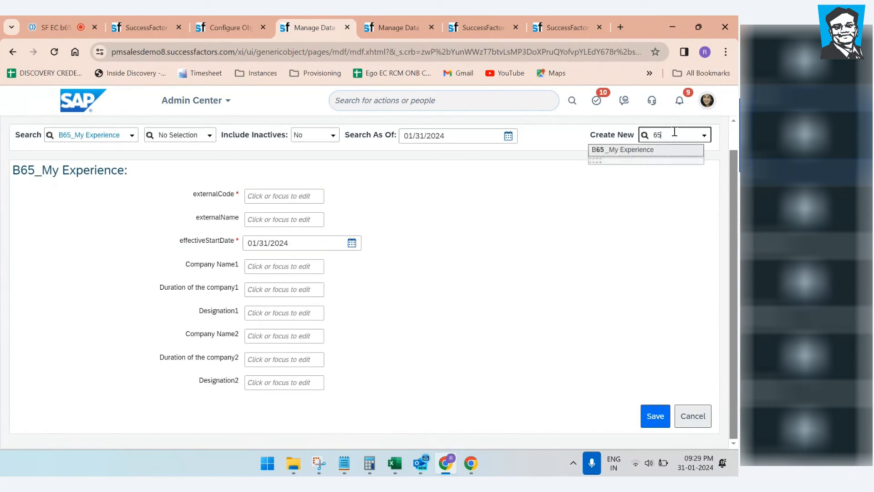
pyautogui.click(623, 153)
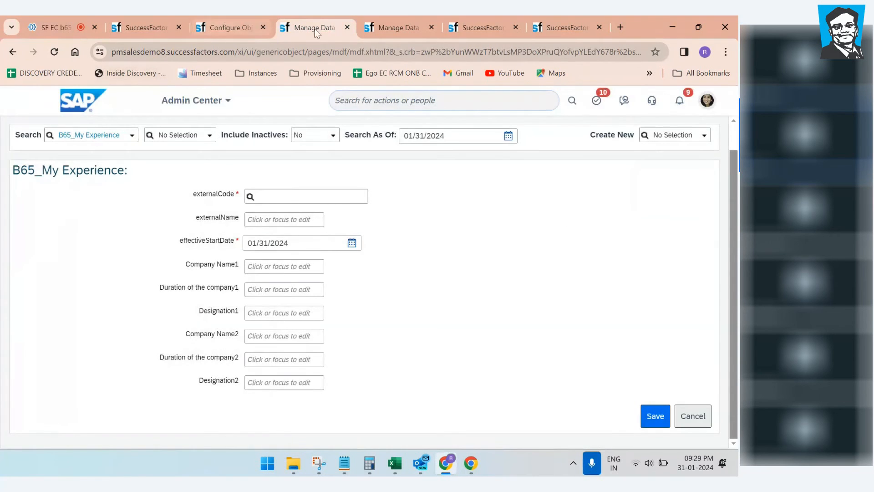
# Step: Close both Manage Data tabs and duplicate the Configure Object Definitions tab
pyautogui.click(347, 28)
pyautogui.click(346, 28)
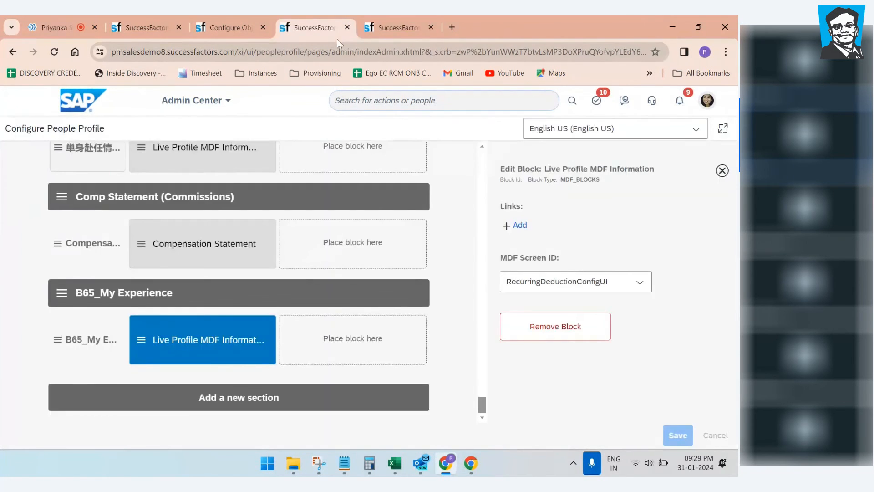
pyautogui.click(397, 26)
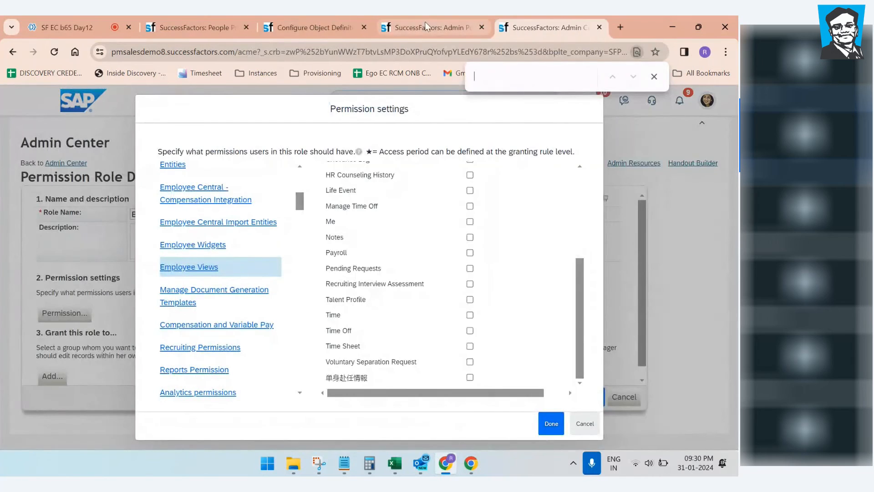
pyautogui.click(425, 23)
pyautogui.click(322, 26)
pyautogui.rightClick(321, 27)
pyautogui.click(352, 127)
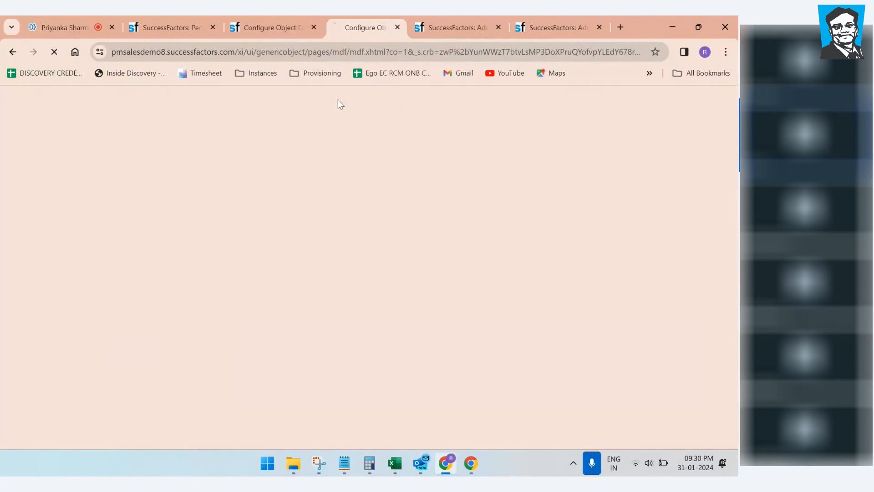
pyautogui.click(289, 21)
# Step: In the duplicated tab, open Manage Data via 'manage data' search and try 'b65' in Create New
pyautogui.click(371, 30)
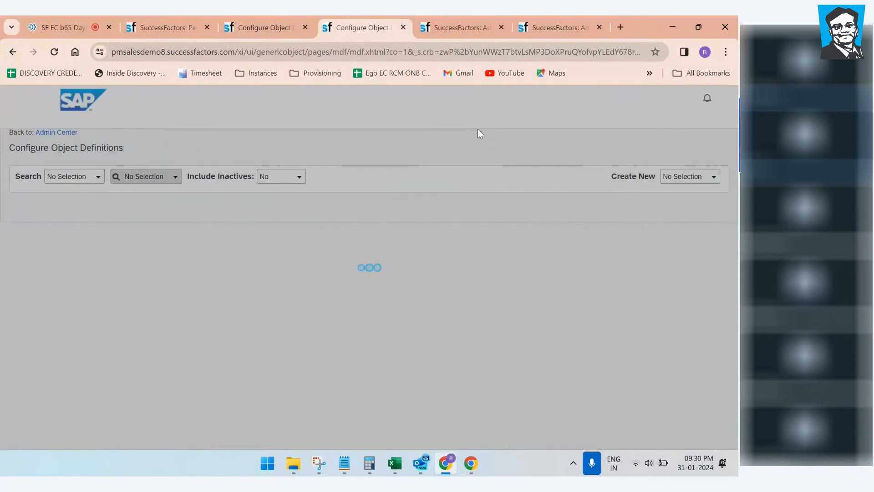
pyautogui.click(491, 101)
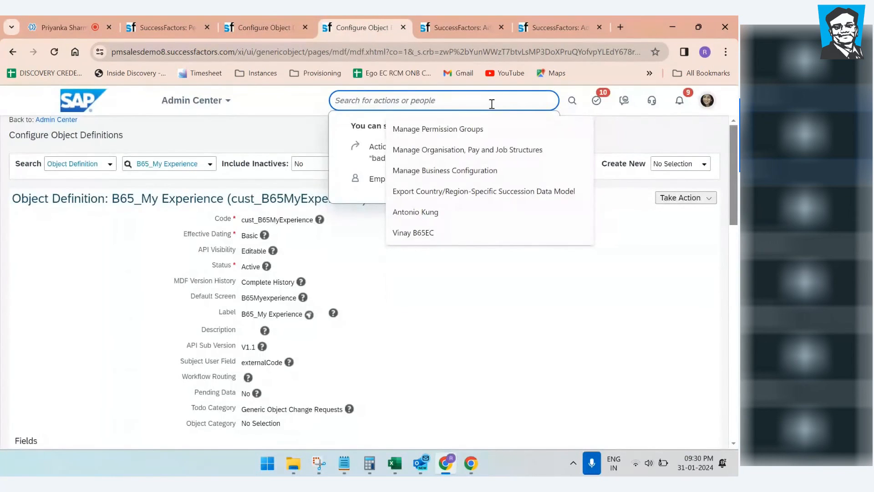
pyautogui.write('manage data')
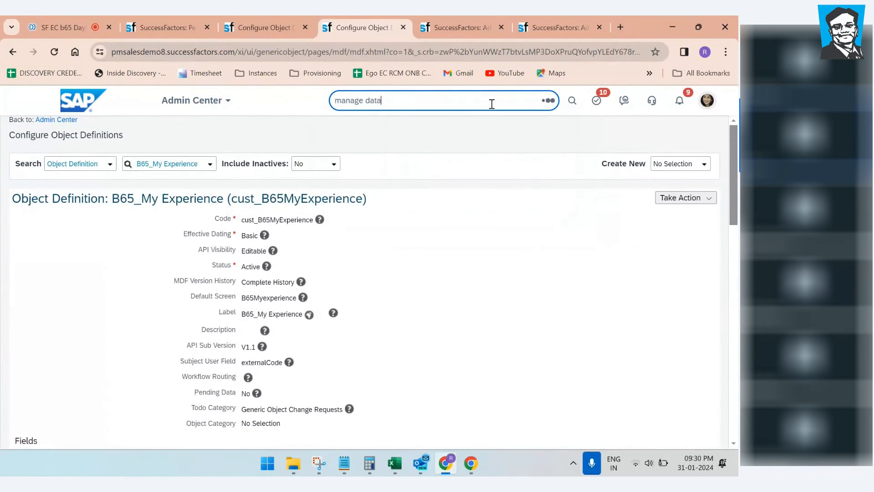
pyautogui.click(415, 122)
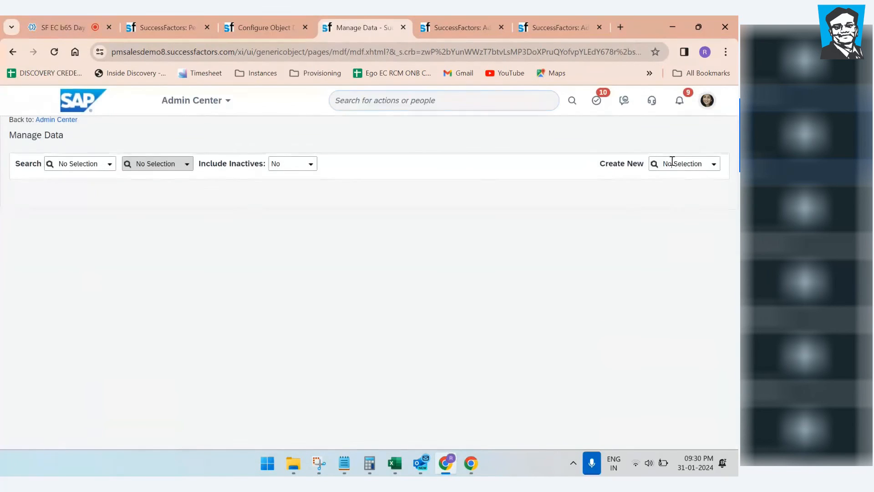
pyautogui.click(671, 164)
pyautogui.write('b65')
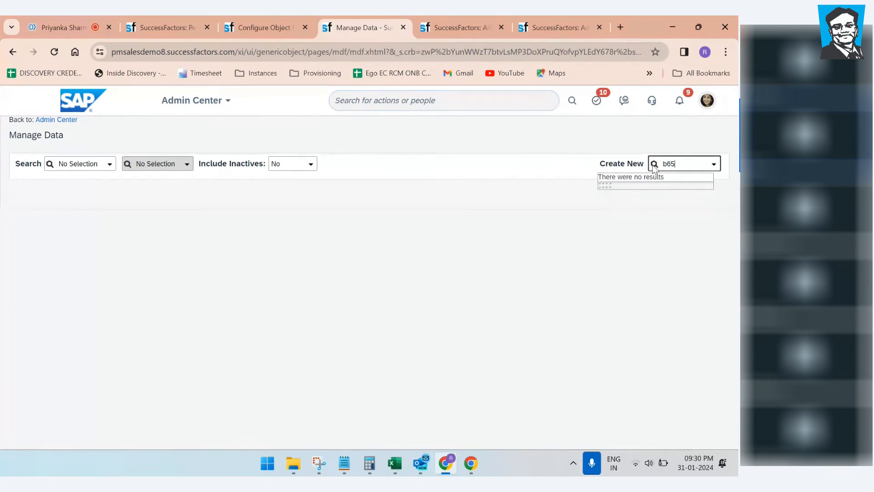
pyautogui.click(690, 164)
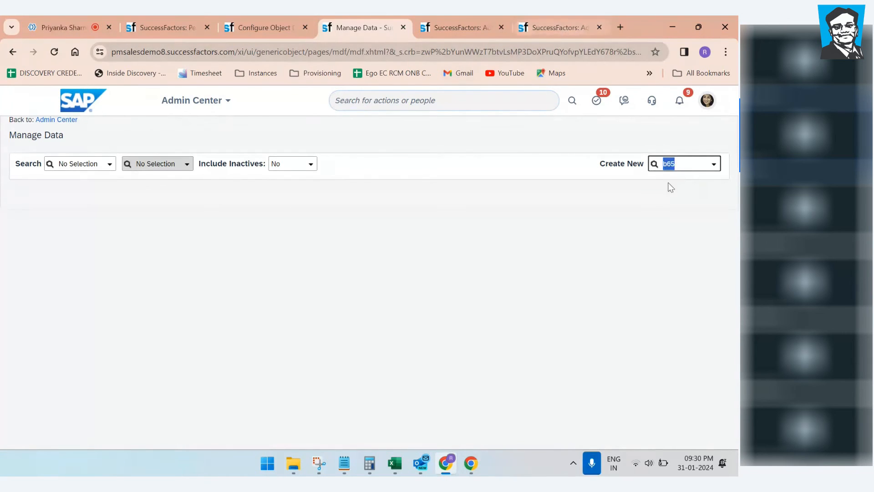
pyautogui.click(557, 28)
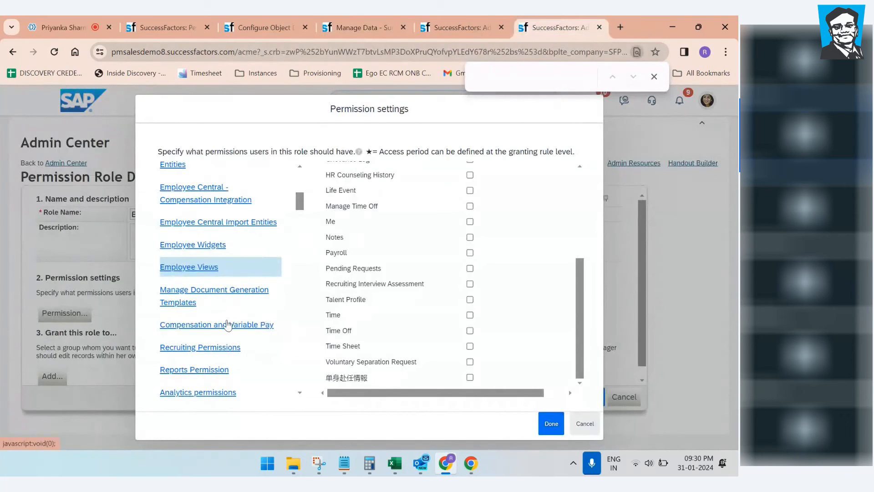
# Step: Confirm the object's Permission Category is Miscellaneous Permissions, then browse the role's permission categories
pyautogui.click(256, 29)
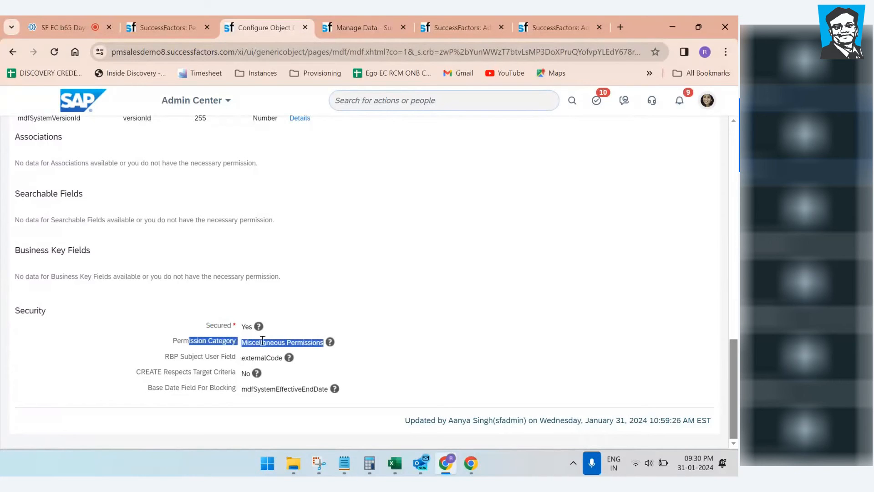
pyautogui.click(587, 24)
pyautogui.scroll(-5, 203, 329)
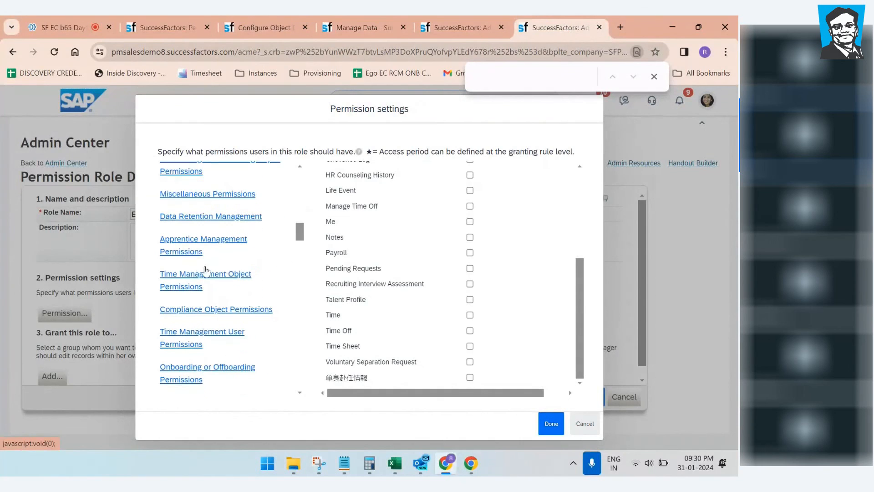
pyautogui.moveTo(299, 232); pyautogui.dragTo(305, 150)
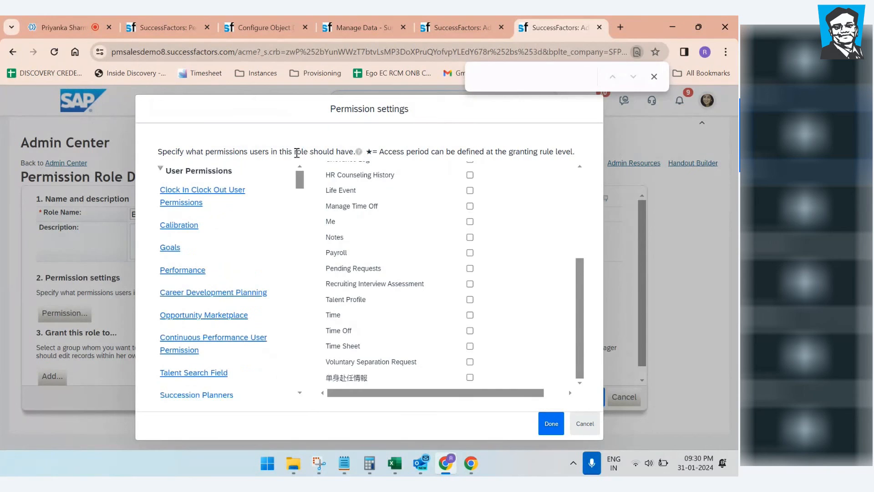
pyautogui.click(177, 170)
pyautogui.click(165, 190)
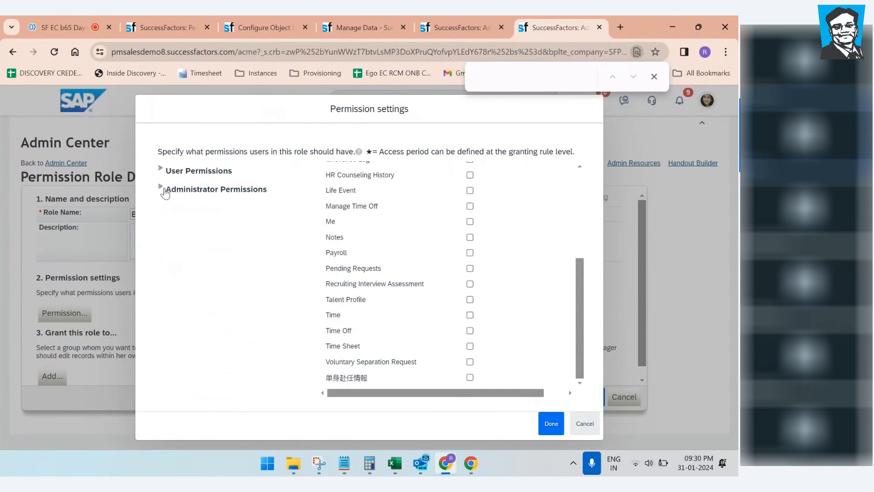
pyautogui.click(164, 173)
pyautogui.moveTo(296, 190)
pyautogui.mouseDown()
pyautogui.moveTo(296, 247)
pyautogui.moveTo(290, 180)
pyautogui.mouseUp()
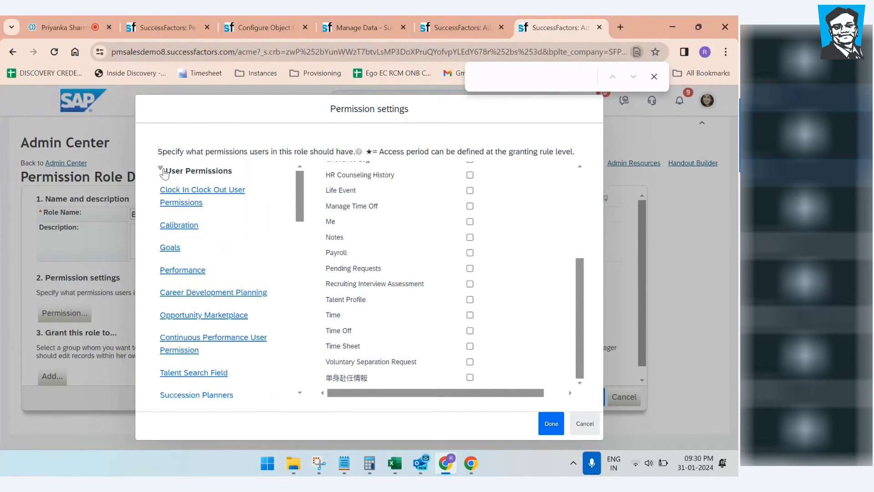
pyautogui.click(165, 172)
pyautogui.click(163, 190)
pyautogui.moveTo(299, 185); pyautogui.dragTo(297, 377)
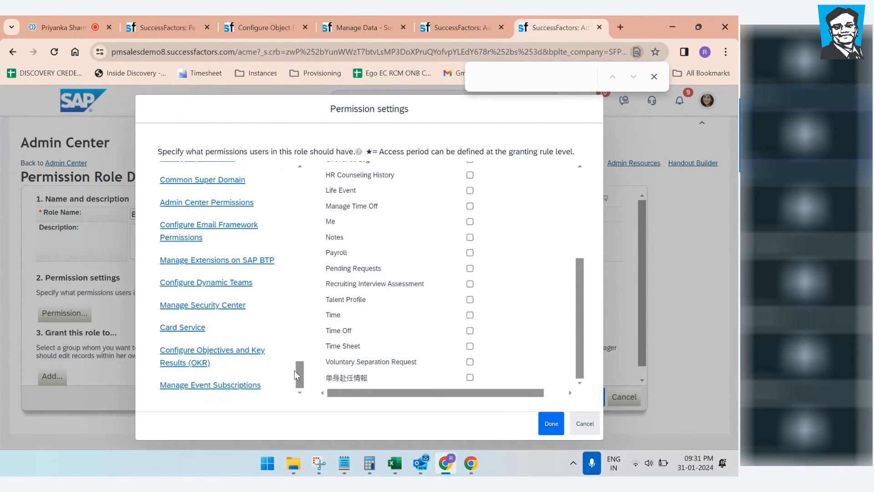
pyautogui.moveTo(298, 379); pyautogui.dragTo(332, 190)
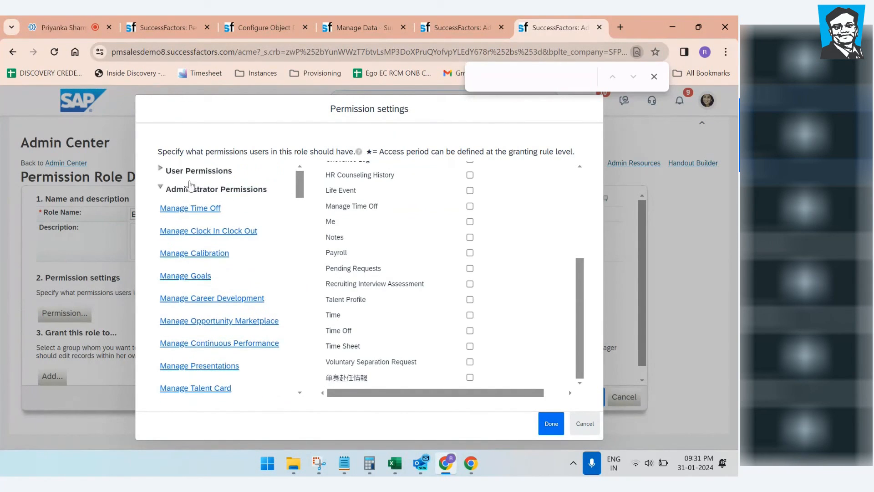
# Step: Expand User Permissions and bring up the Miscellaneous Permissions items
pyautogui.click(162, 171)
pyautogui.scroll(-4, 205, 294)
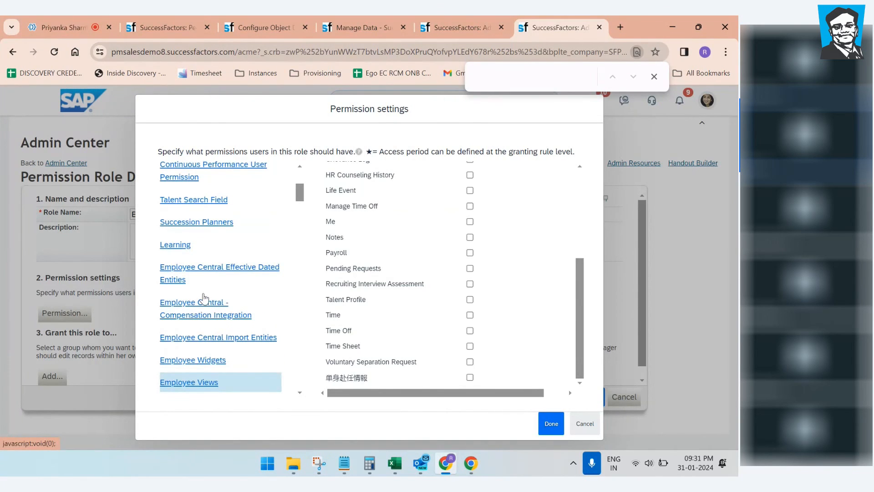
pyautogui.scroll(4, 204, 298)
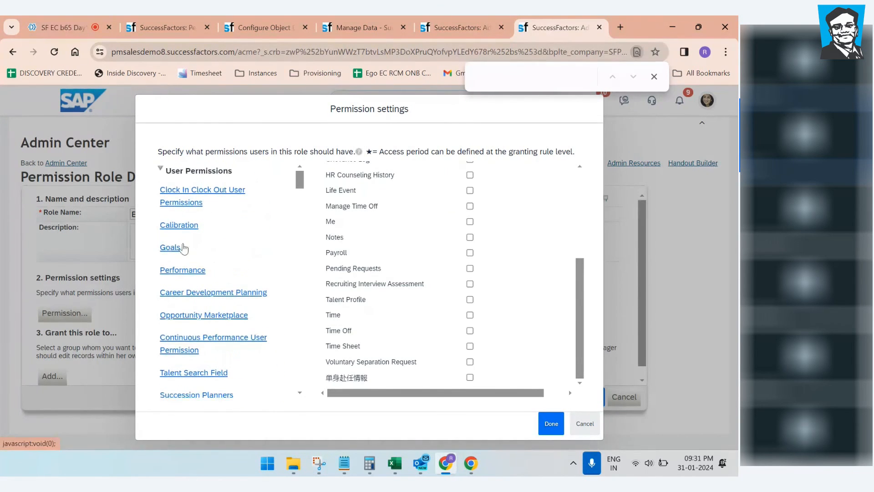
pyautogui.scroll(-4, 188, 269)
pyautogui.scroll(-3, 196, 296)
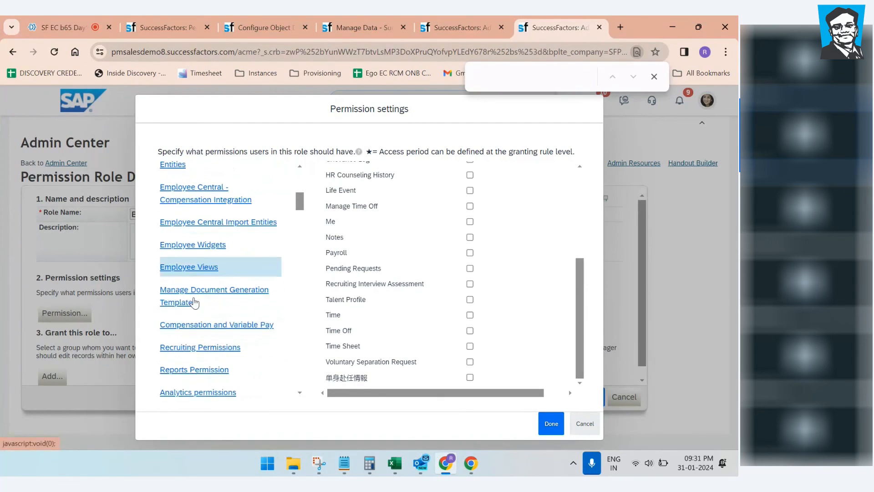
pyautogui.scroll(-4, 195, 302)
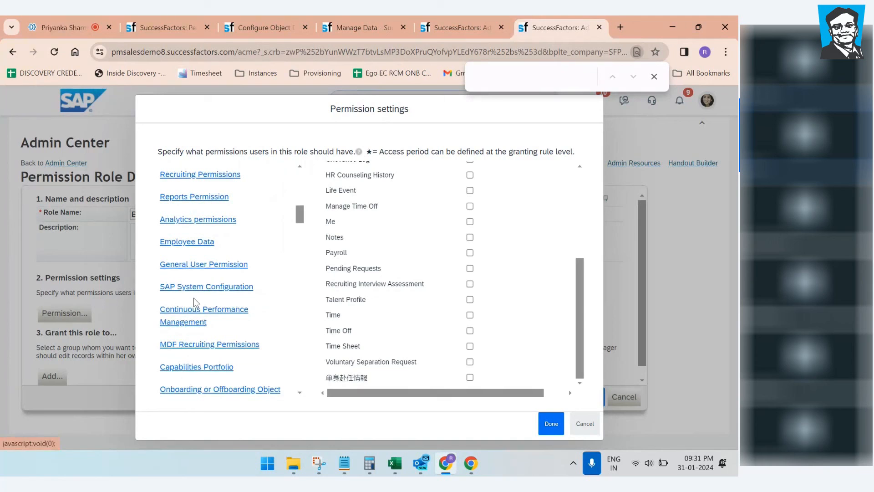
pyautogui.scroll(-3, 194, 304)
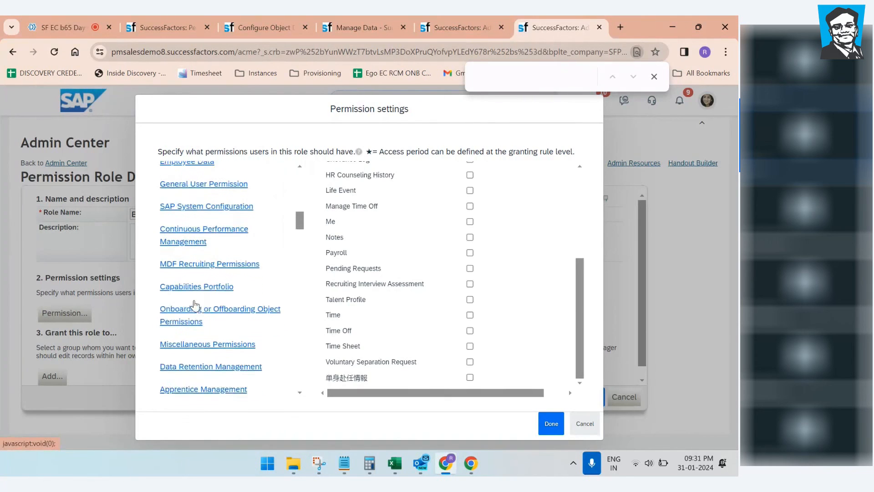
pyautogui.click(196, 311)
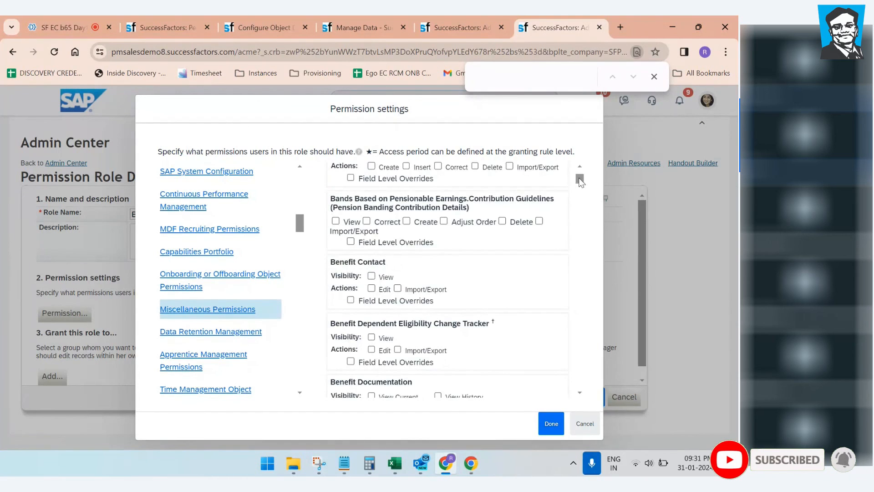
# Step: Close the permission settings with Done and save B65_Rajesh_Role, Miscellaneous still unticked
pyautogui.moveTo(580, 178); pyautogui.dragTo(594, 376)
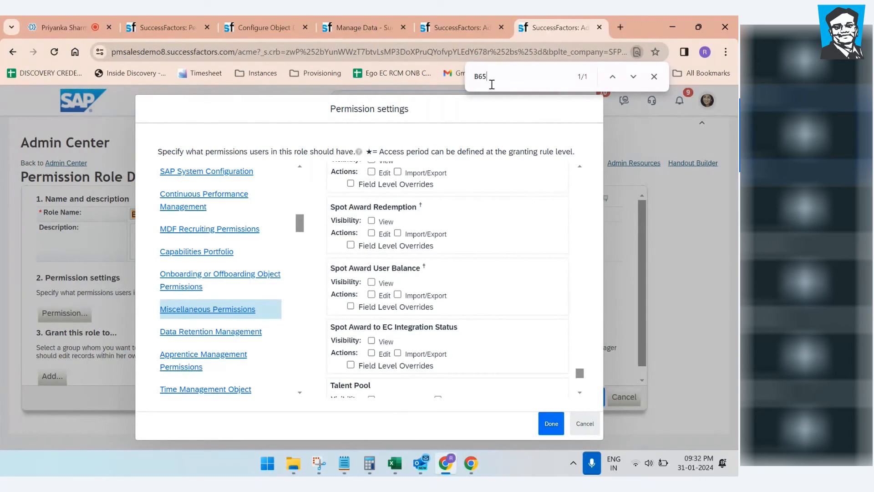
pyautogui.scroll(15, 454, 298)
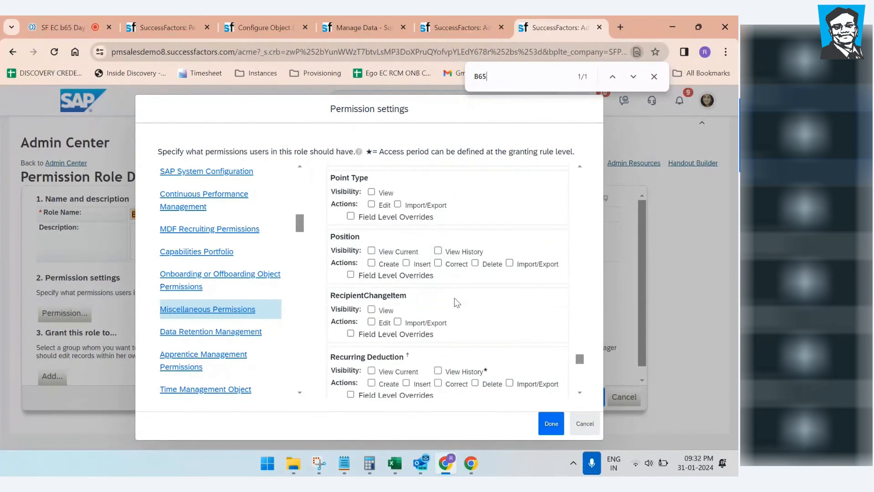
pyautogui.scroll(5, 455, 298)
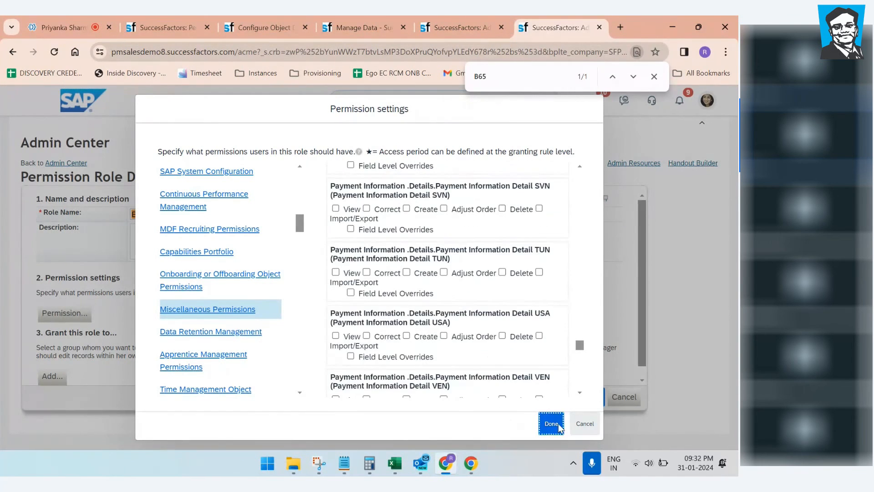
pyautogui.click(552, 423)
pyautogui.click(576, 399)
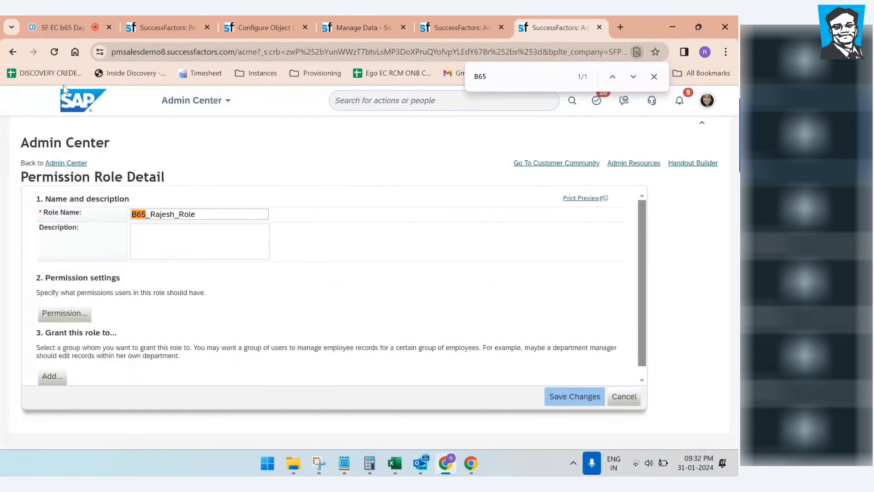
# Step: Close the find bar, reopen B65_Rajesh_Role and bring up its Permission settings
pyautogui.click(654, 77)
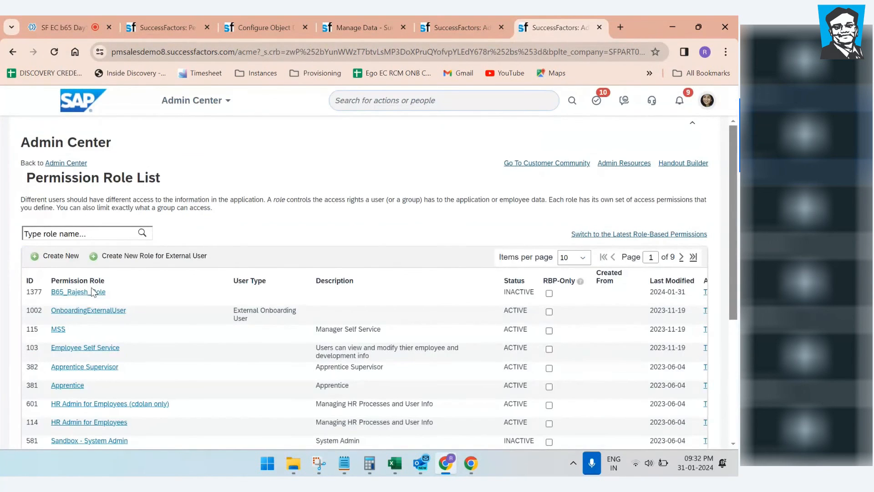
pyautogui.click(93, 295)
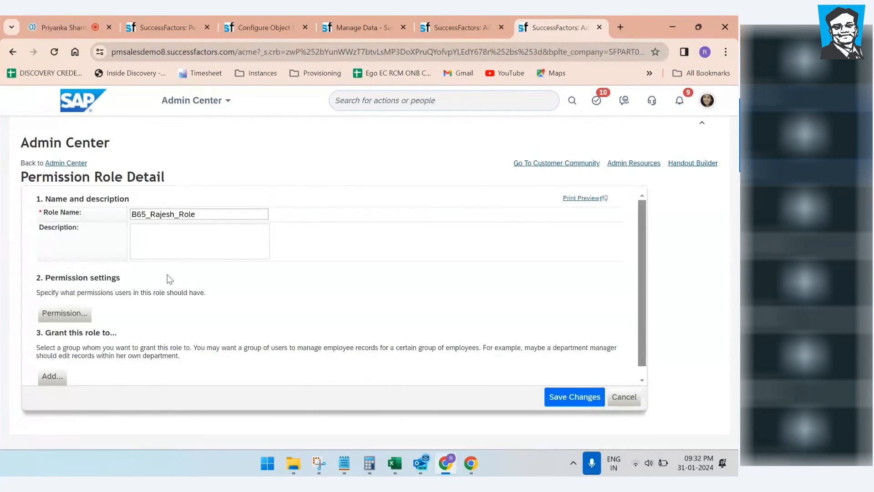
pyautogui.click(65, 313)
pyautogui.moveTo(295, 182); pyautogui.dragTo(297, 233)
# Step: Tick all B65_My Experience Miscellaneous permissions and its Employee Views View access, then save the role
pyautogui.click(273, 233)
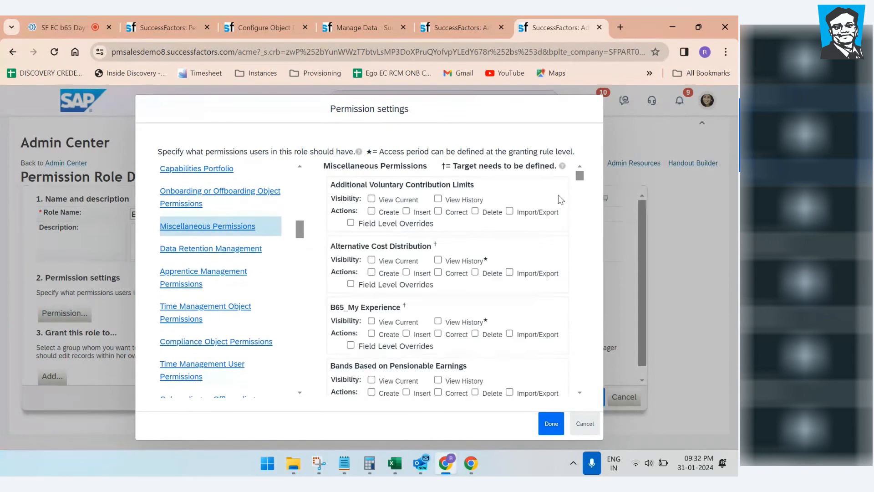
pyautogui.hotkey('ctrl', 'f')
pyautogui.write('B65')
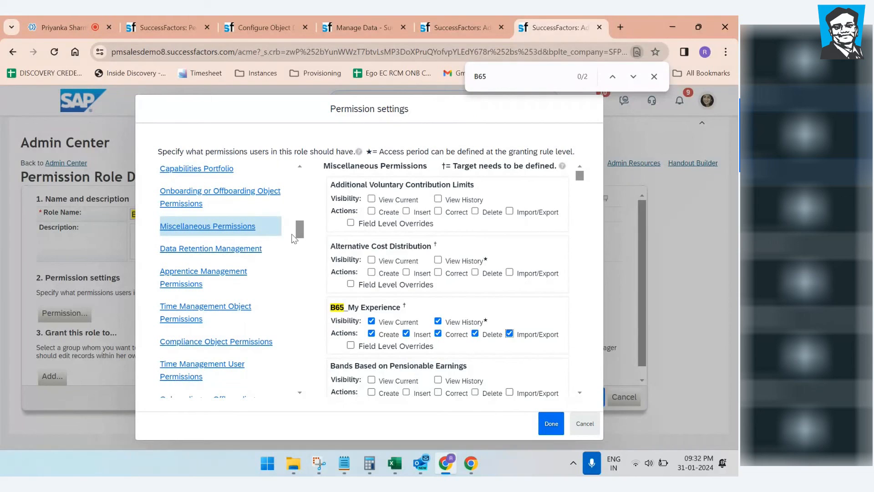
pyautogui.scroll(5, 299, 223)
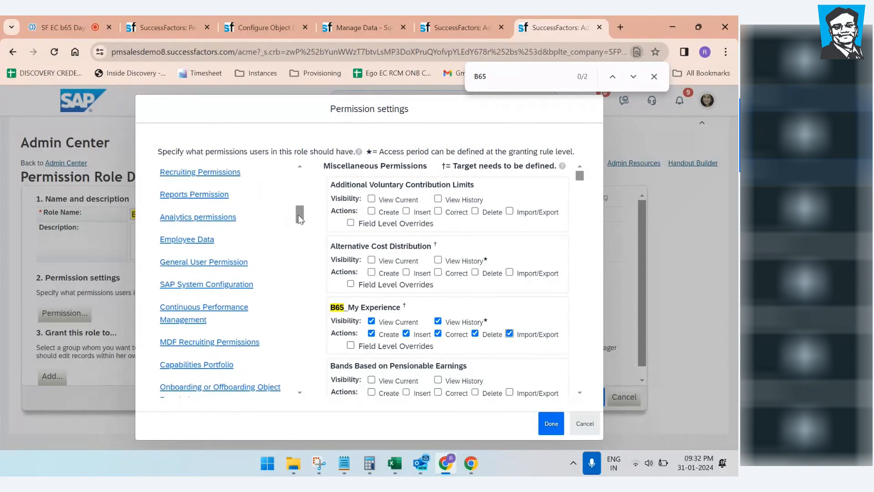
pyautogui.click(197, 243)
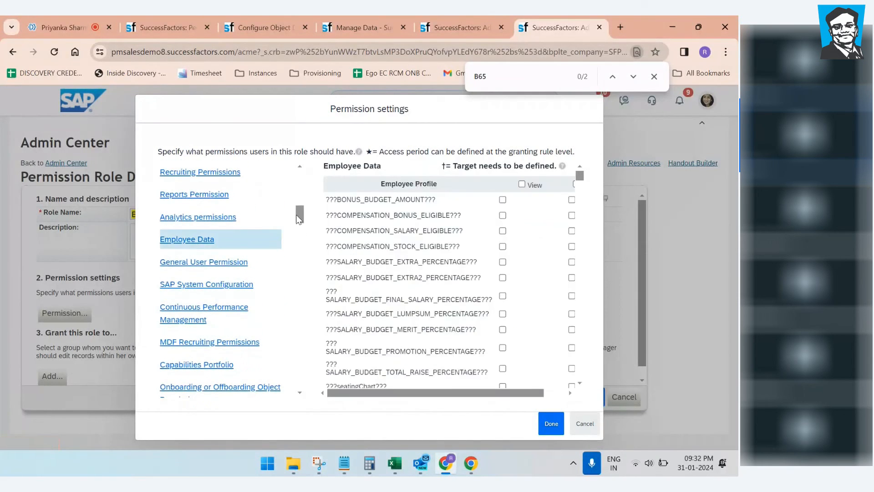
pyautogui.scroll(5, 296, 214)
pyautogui.click(227, 223)
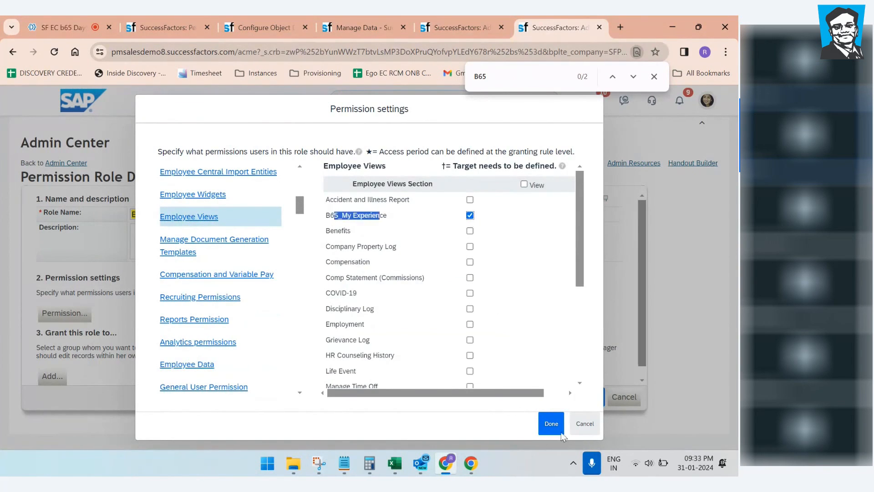
pyautogui.click(551, 423)
pyautogui.click(580, 401)
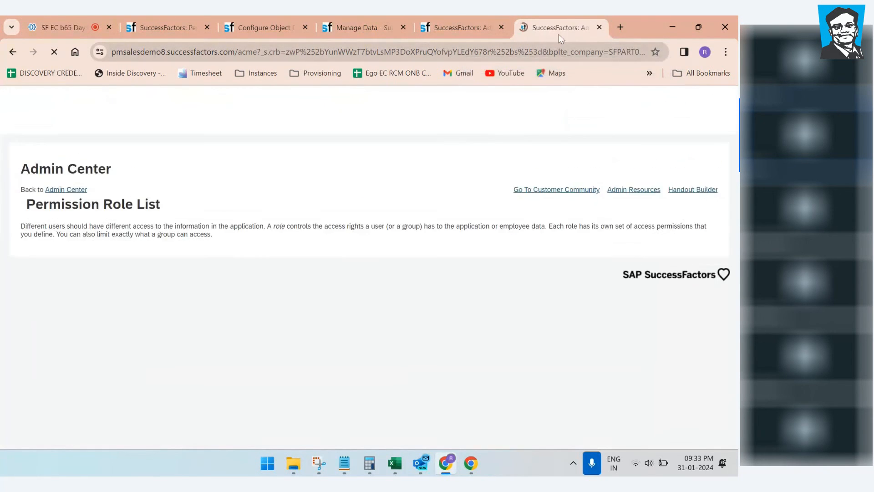
# Step: Duplicate the browser tab and open Manage Permission Groups in the new tab
pyautogui.rightClick(558, 32)
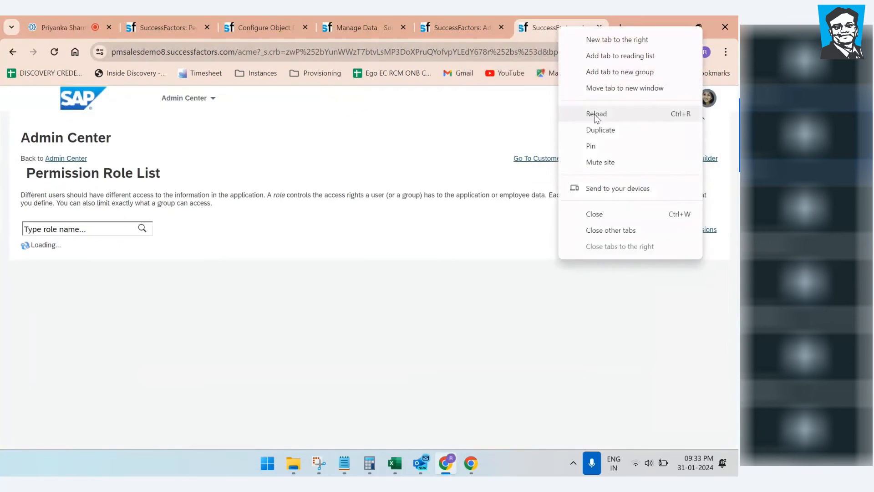
pyautogui.click(598, 130)
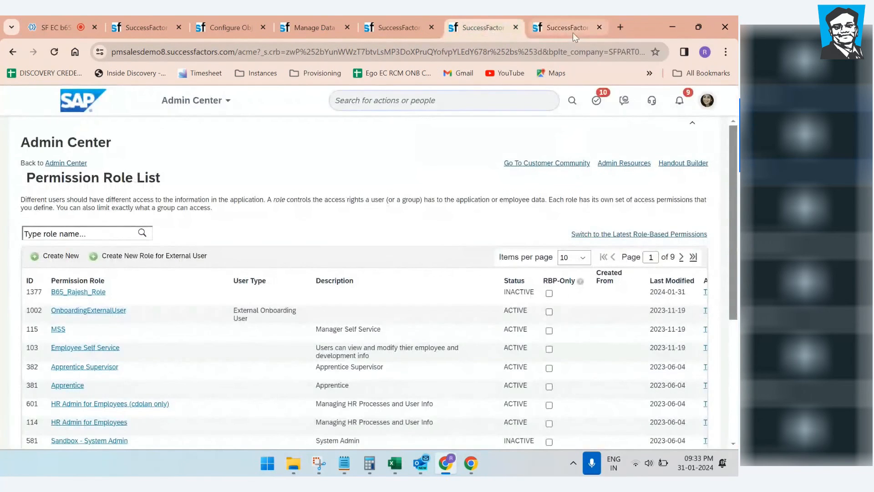
pyautogui.click(435, 101)
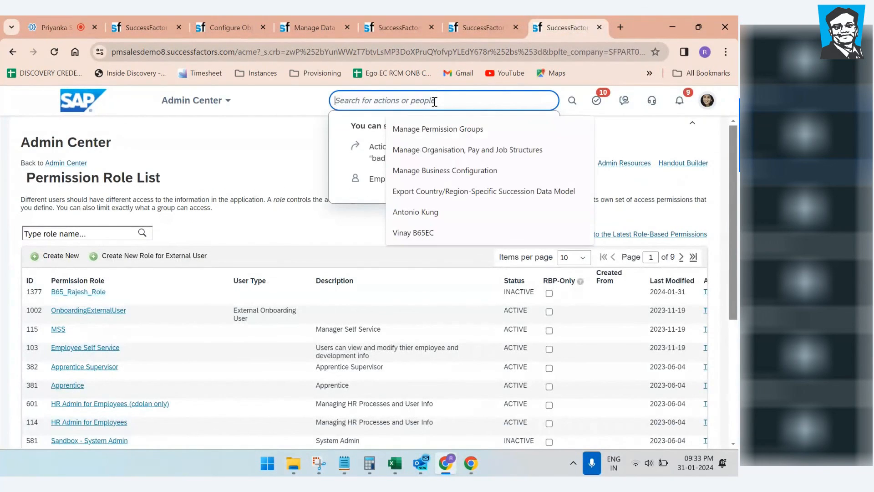
pyautogui.write('Per groups')
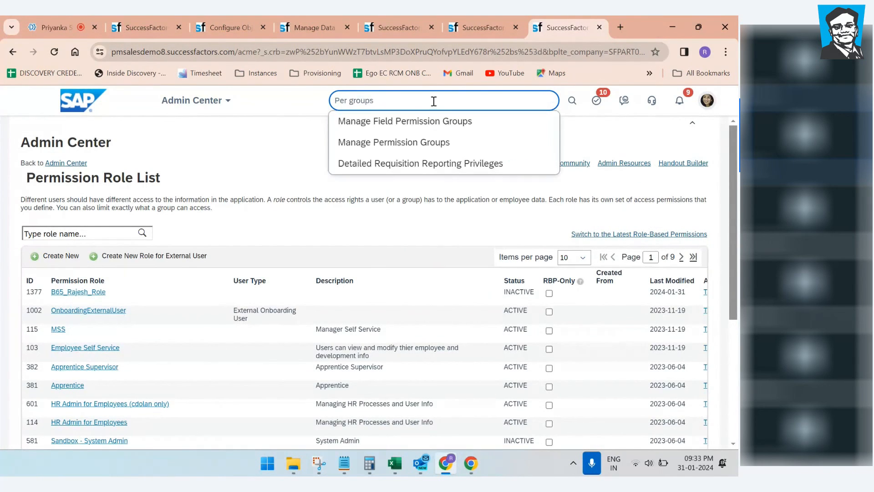
pyautogui.click(403, 143)
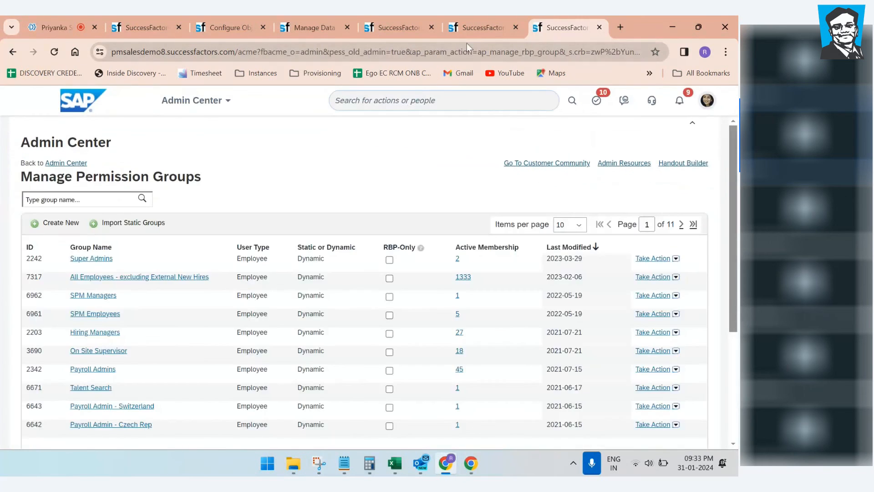
pyautogui.click(474, 28)
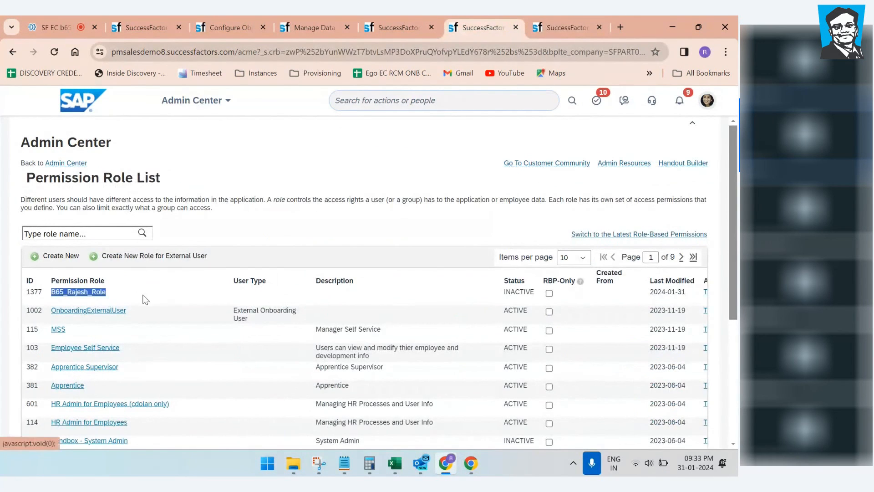
pyautogui.click(564, 27)
# Step: Start a new permission group named GT_B65_Rajesh_Role with member category User
pyautogui.click(55, 222)
pyautogui.click(228, 214)
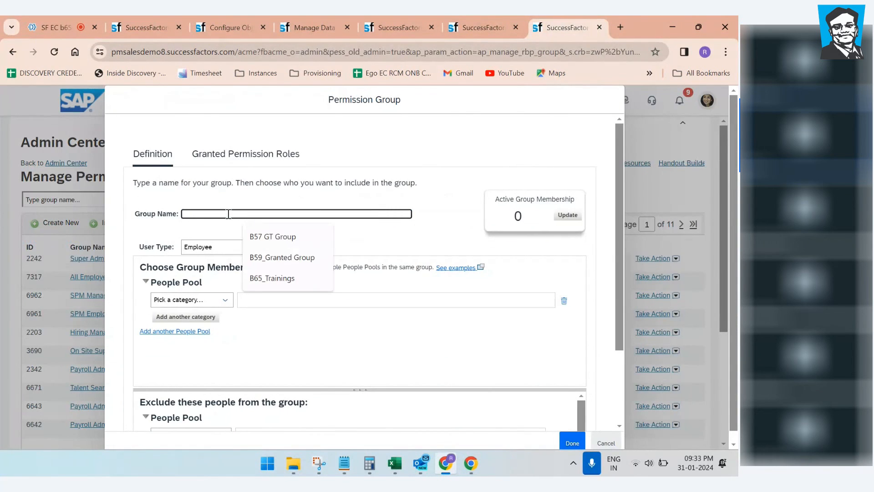
pyautogui.write('GT_B65_Rajesh Role')
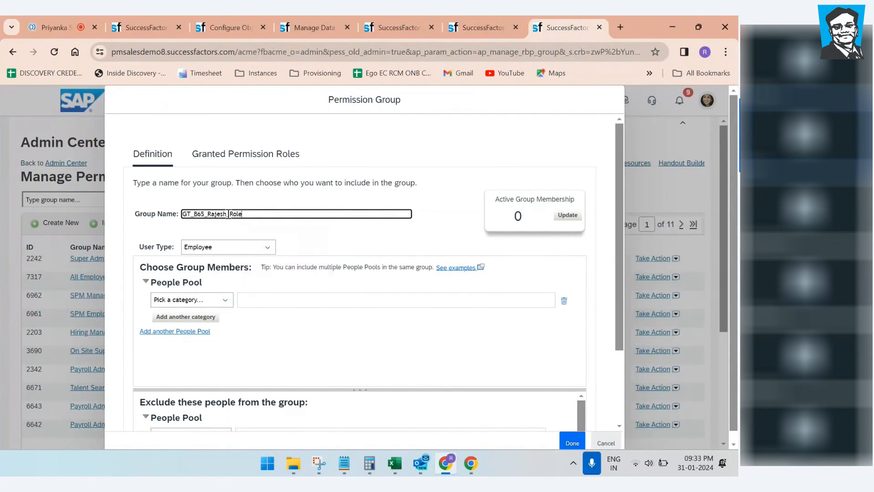
pyautogui.click(224, 300)
pyautogui.moveTo(281, 165); pyautogui.dragTo(290, 283)
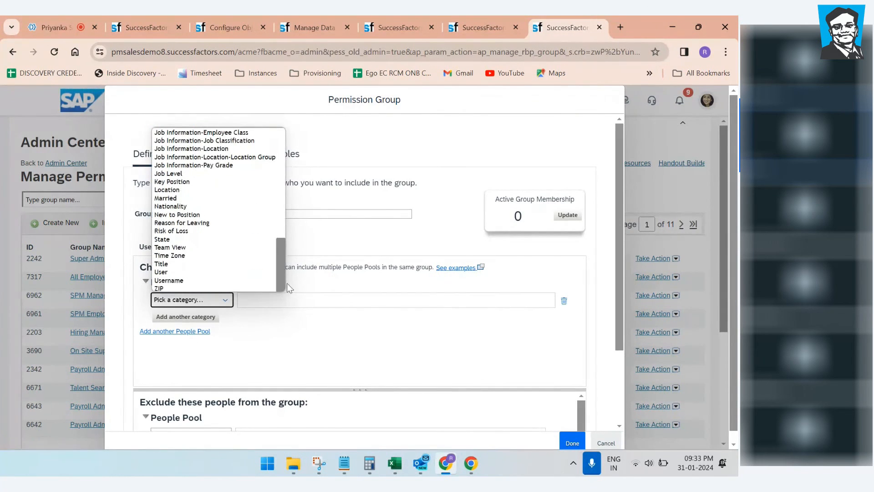
pyautogui.click(201, 272)
# Step: Add the chosen user as the group's only member, update the count and save
pyautogui.click(340, 321)
pyautogui.write('sdadmin')
pyautogui.moveTo(347, 318); pyautogui.dragTo(311, 323)
pyautogui.press('BackSpace')
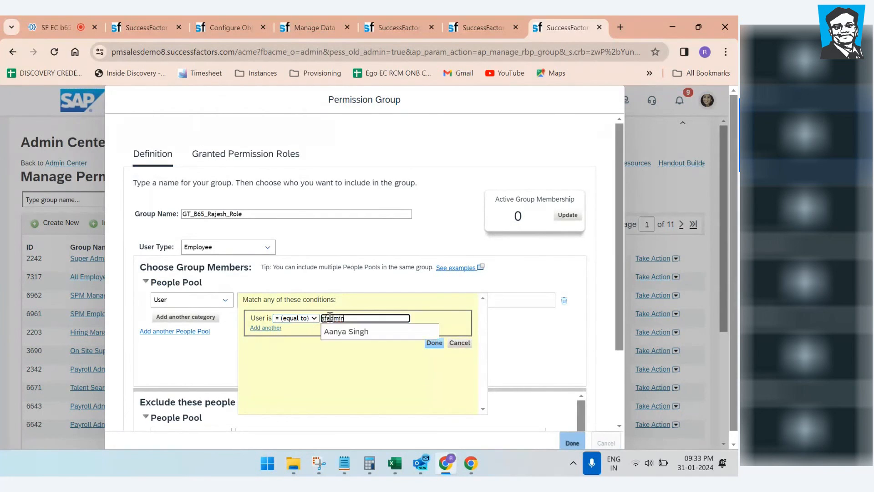
pyautogui.click(388, 339)
pyautogui.click(434, 342)
pyautogui.click(568, 214)
pyautogui.click(570, 442)
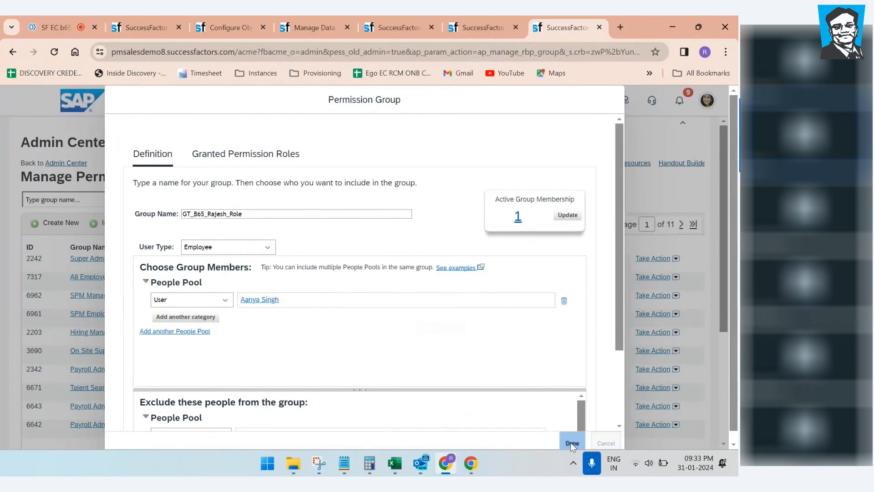
pyautogui.click(505, 29)
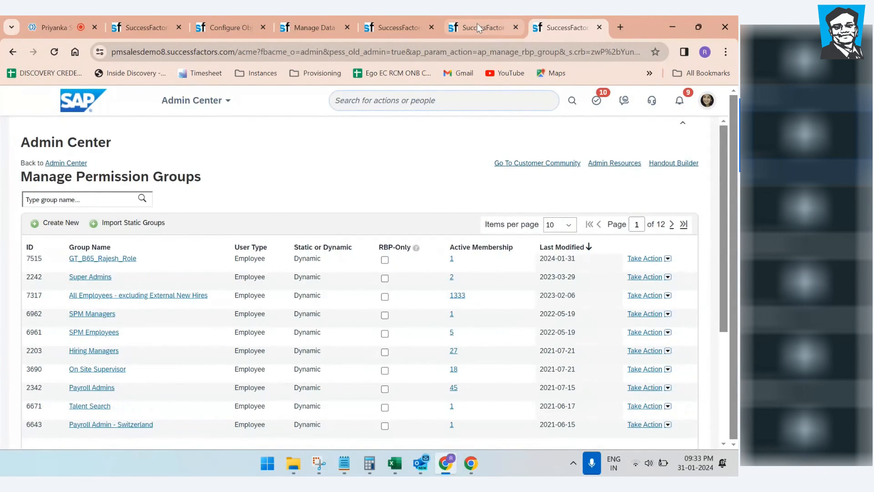
# Step: Grant the B65_Rajesh_Role role to GT_B65_Rajesh_Role with an Everyone target population
pyautogui.click(103, 292)
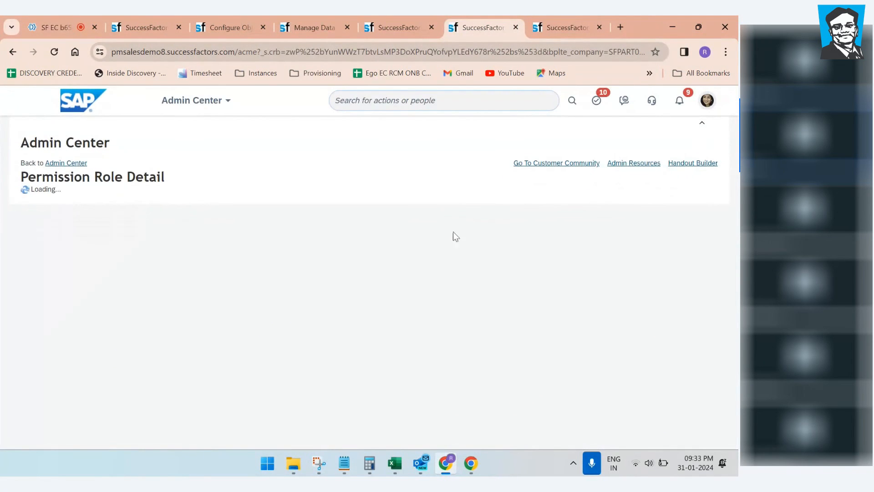
pyautogui.scroll(-3, 638, 222)
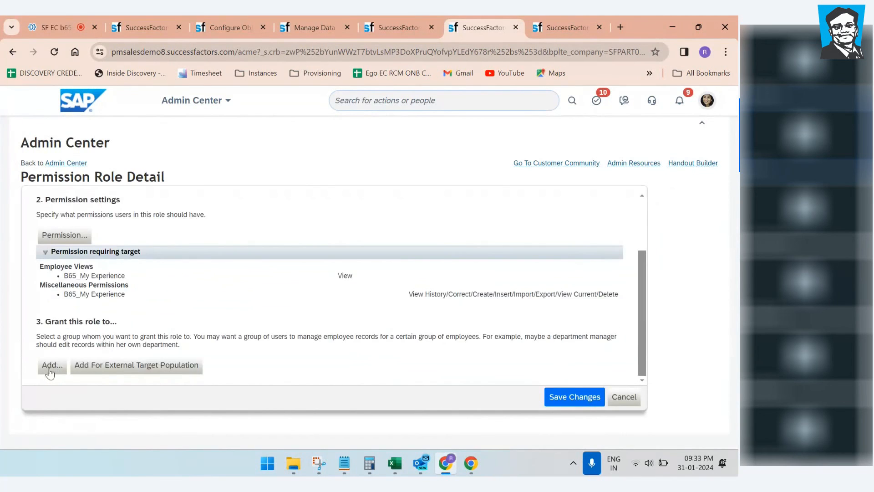
pyautogui.click(50, 369)
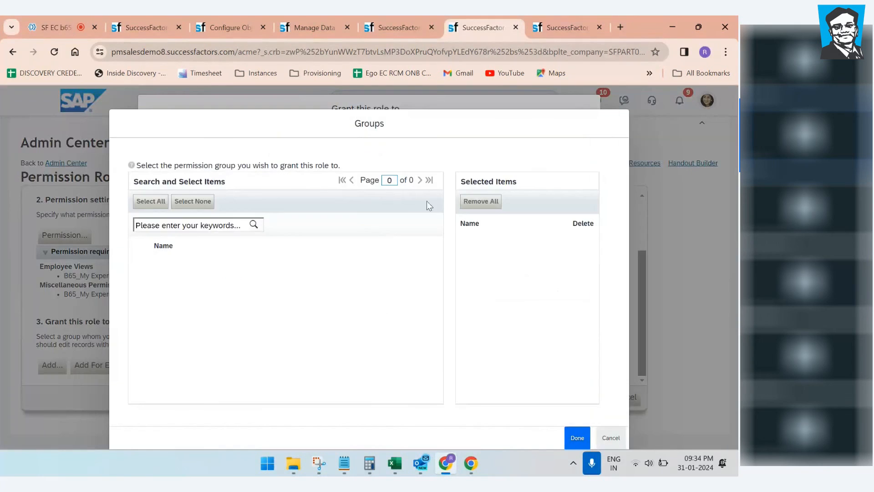
pyautogui.click(438, 201)
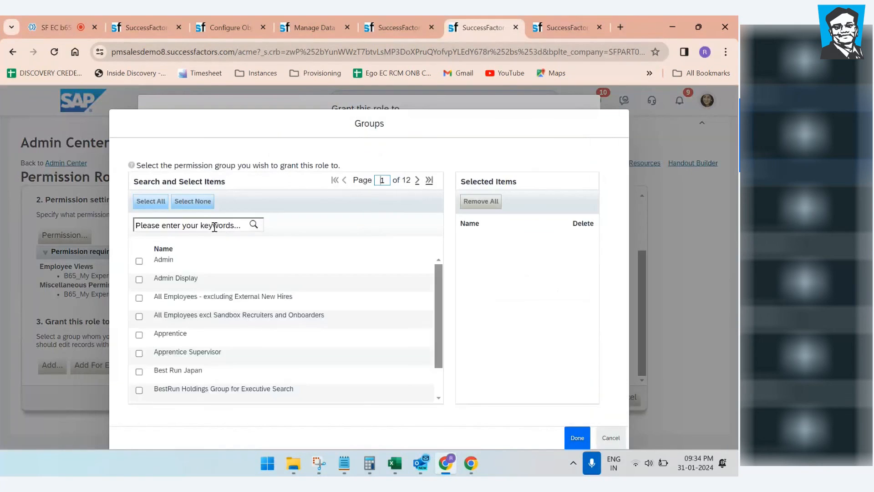
pyautogui.click(216, 228)
pyautogui.write('GT')
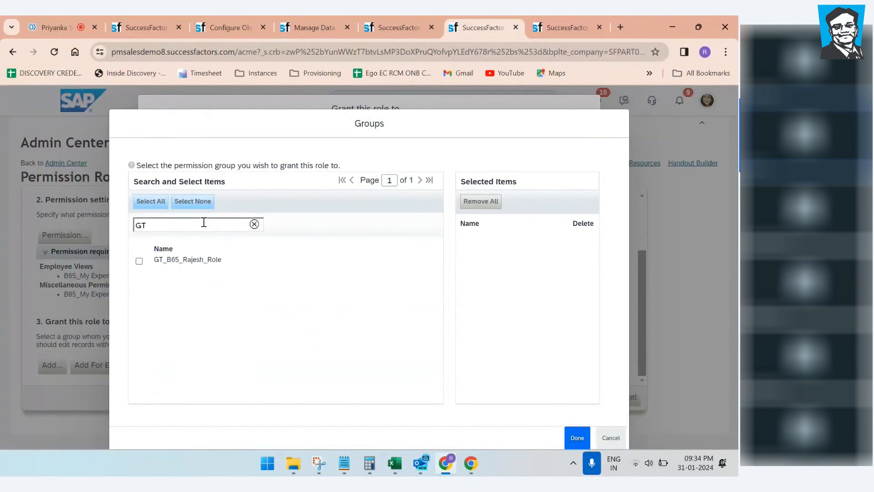
pyautogui.click(139, 261)
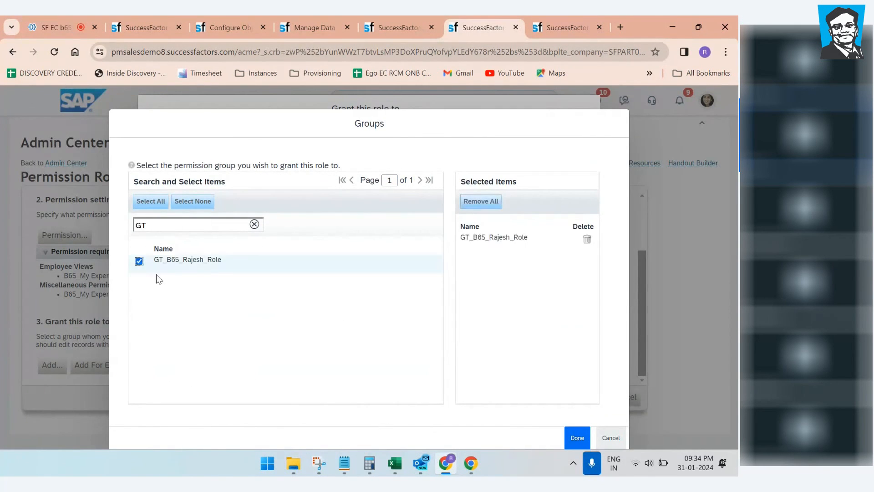
pyautogui.click(577, 437)
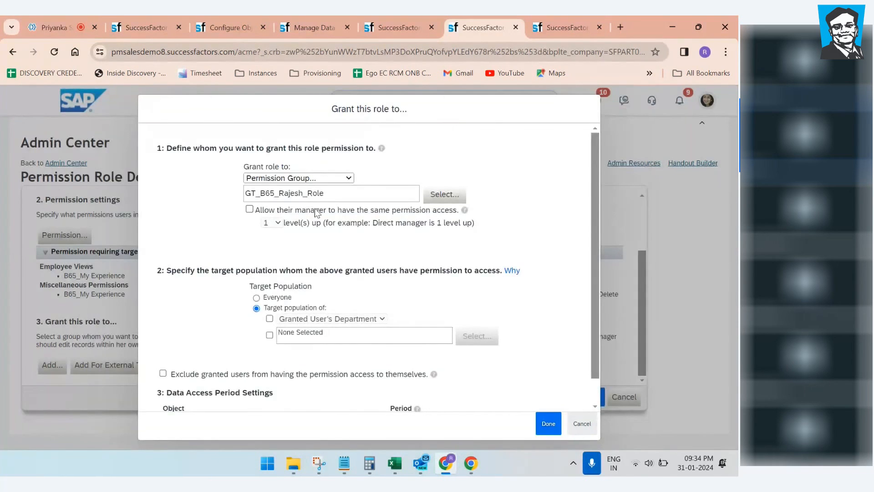
pyautogui.click(257, 298)
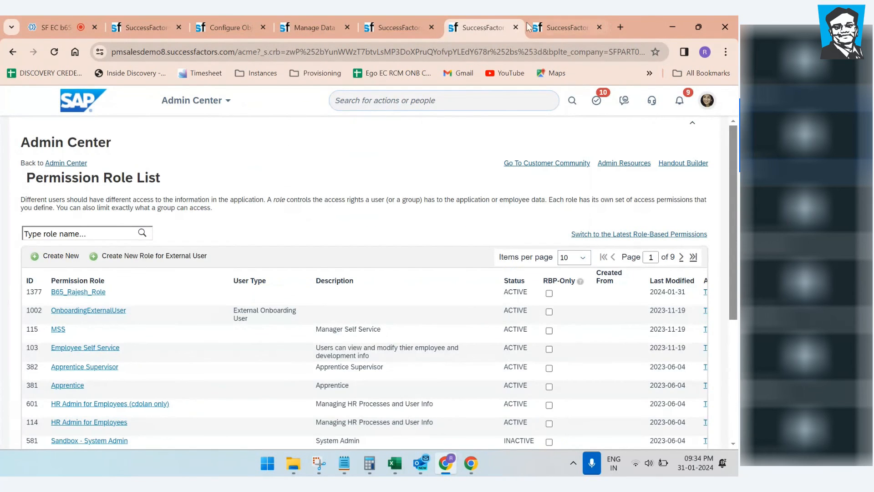
pyautogui.click(403, 29)
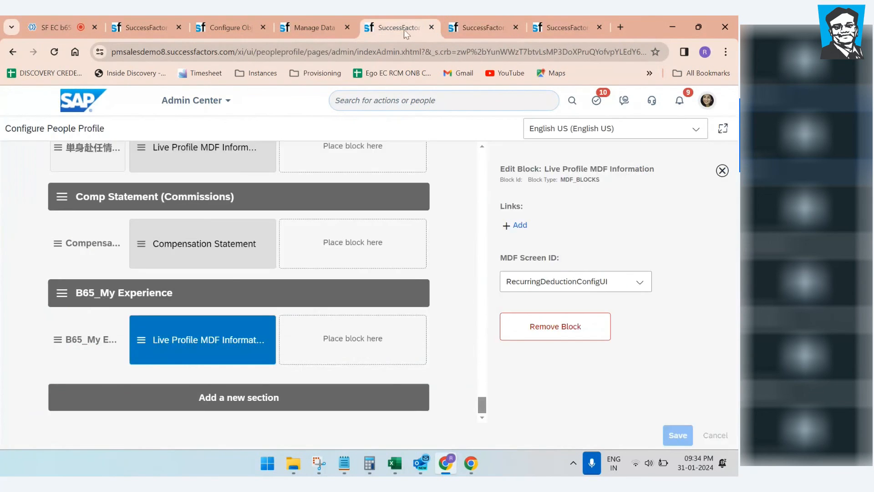
# Step: Reload Configure People Profile and select the Live Profile MDF block, viewing the screen IDs
pyautogui.click(140, 328)
pyautogui.click(55, 52)
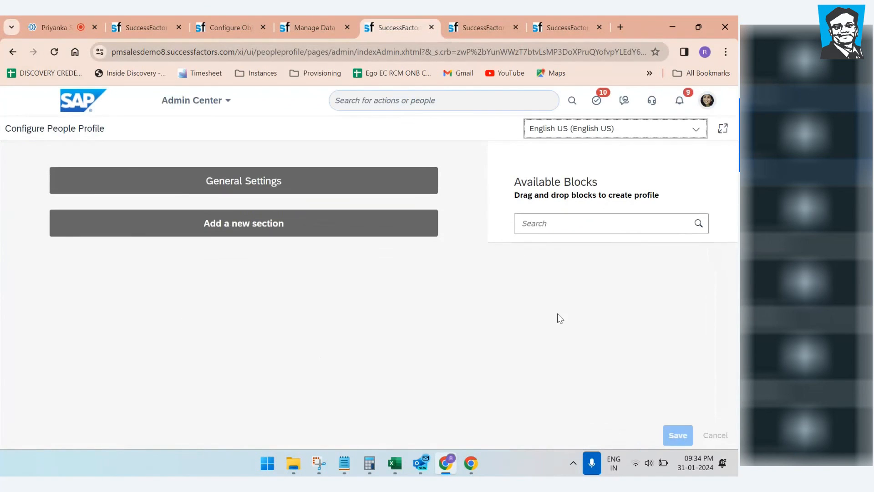
pyautogui.moveTo(483, 160); pyautogui.dragTo(500, 431)
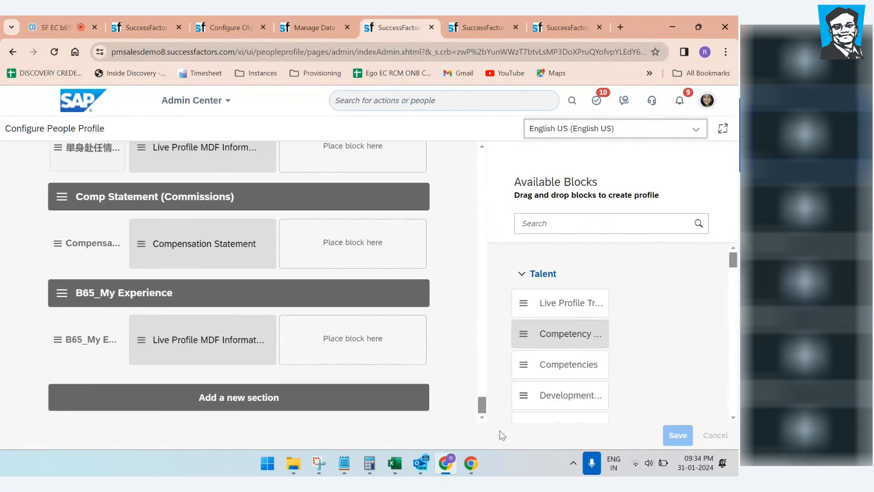
pyautogui.click(175, 338)
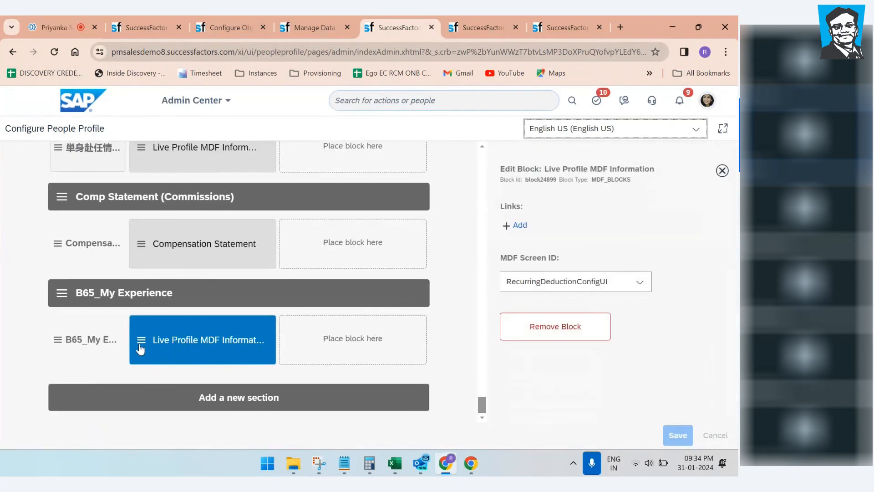
pyautogui.click(113, 340)
pyautogui.click(223, 348)
pyautogui.click(646, 286)
pyautogui.click(253, 347)
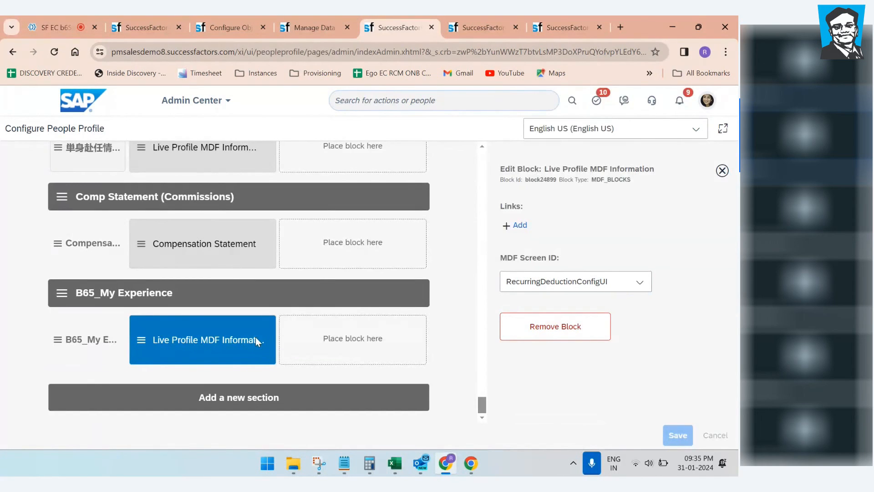
# Step: Try out the B65_My Experience section and subsection, toggling the subsection's visibility off and on
pyautogui.click(596, 337)
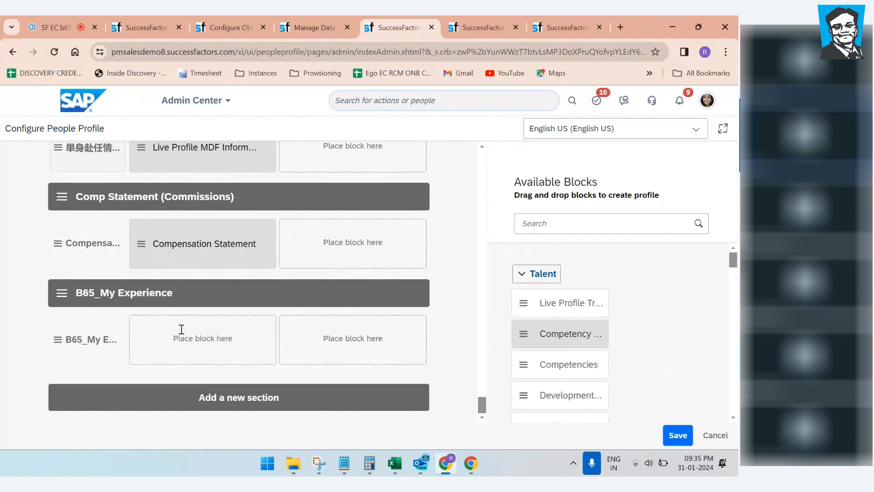
pyautogui.click(102, 343)
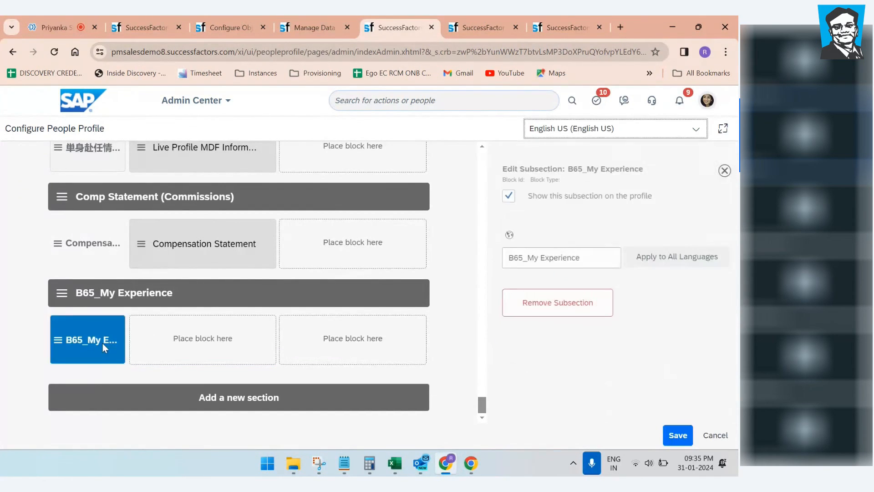
pyautogui.click(157, 304)
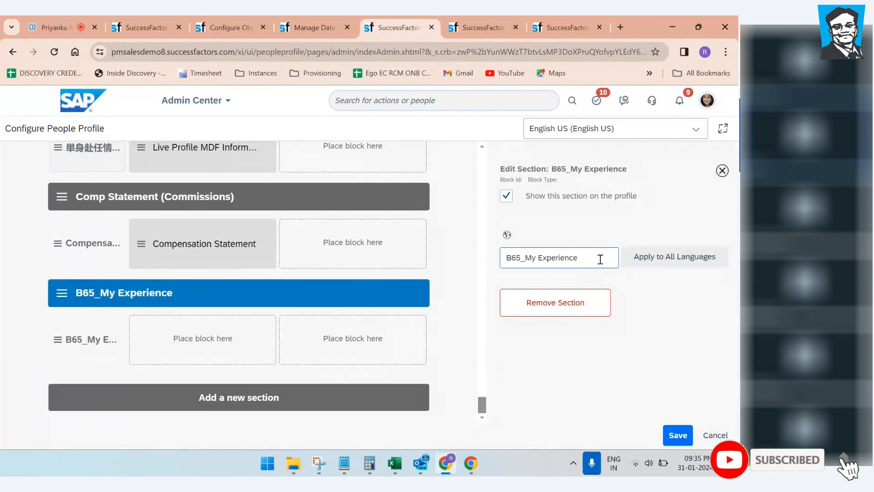
pyautogui.click(105, 337)
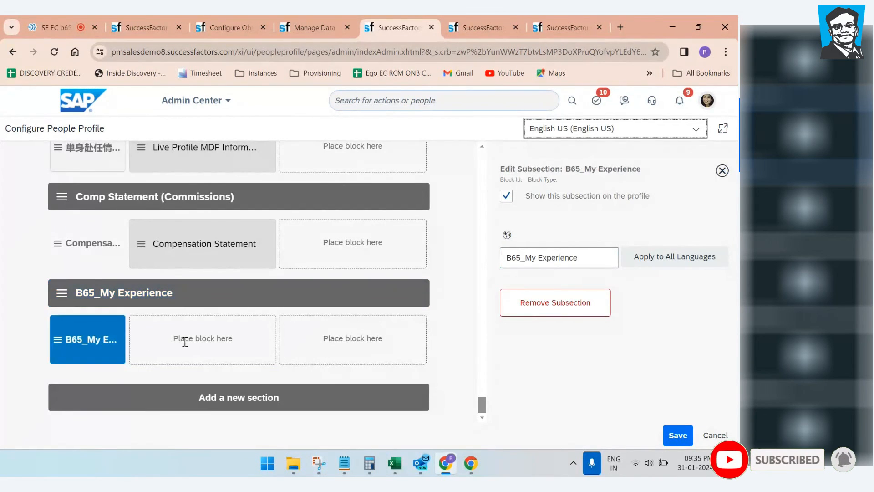
pyautogui.click(178, 303)
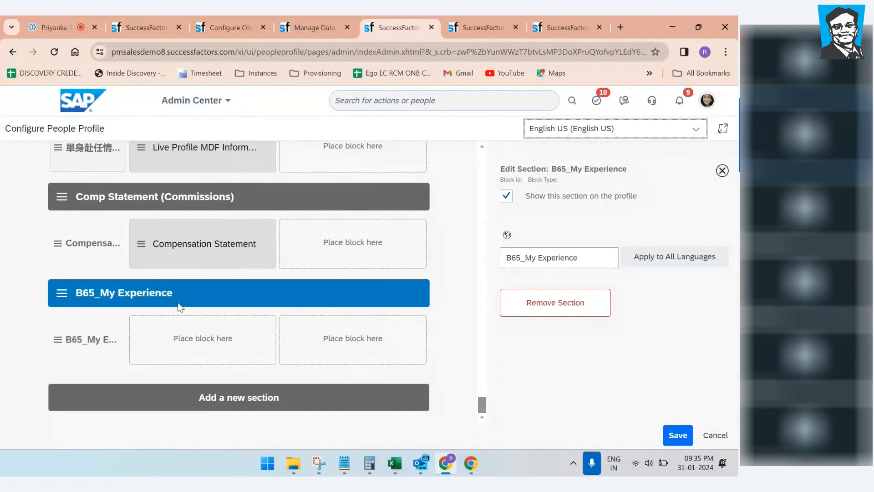
pyautogui.click(97, 339)
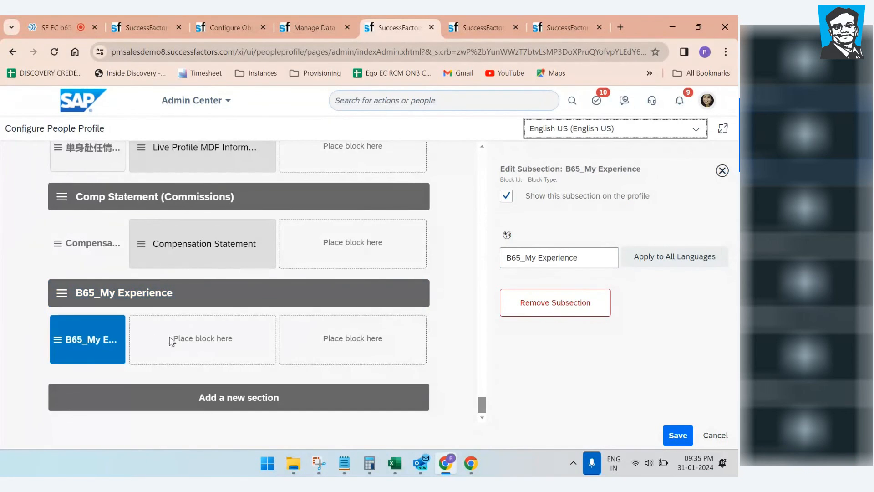
pyautogui.click(173, 294)
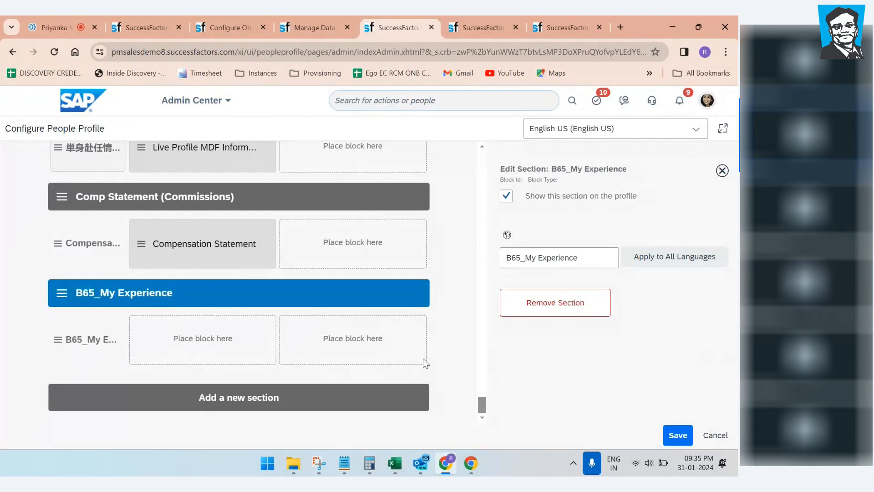
pyautogui.tripleClick(258, 342)
pyautogui.click(185, 335)
pyautogui.click(103, 341)
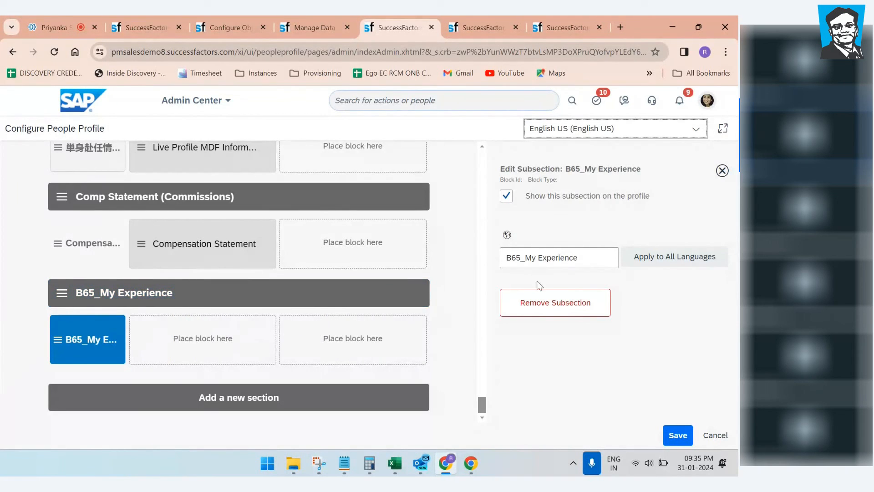
pyautogui.click(506, 197)
pyautogui.click(506, 197)
pyautogui.click(114, 304)
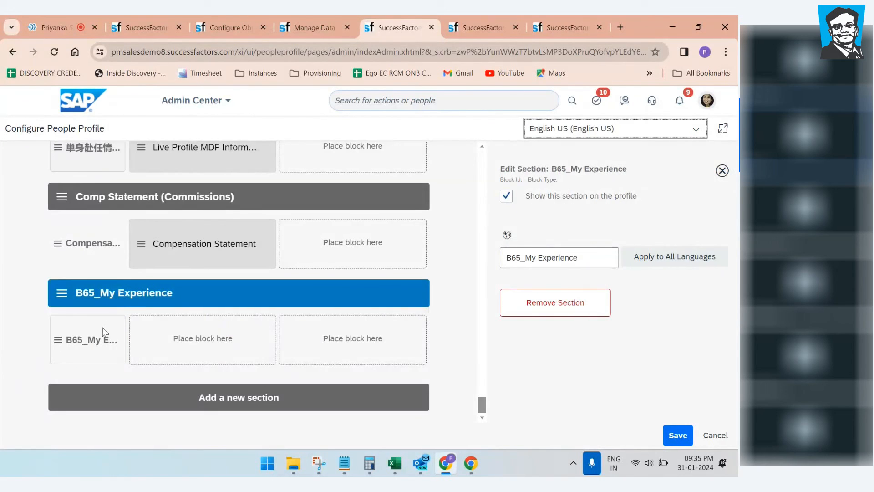
pyautogui.click(102, 327)
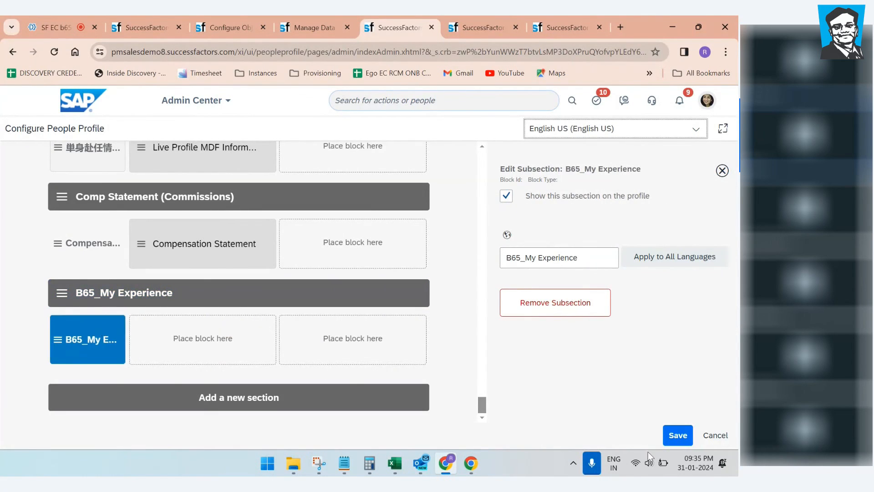
# Step: Discard the unsaved people profile layout modifications
pyautogui.click(715, 435)
pyautogui.click(456, 294)
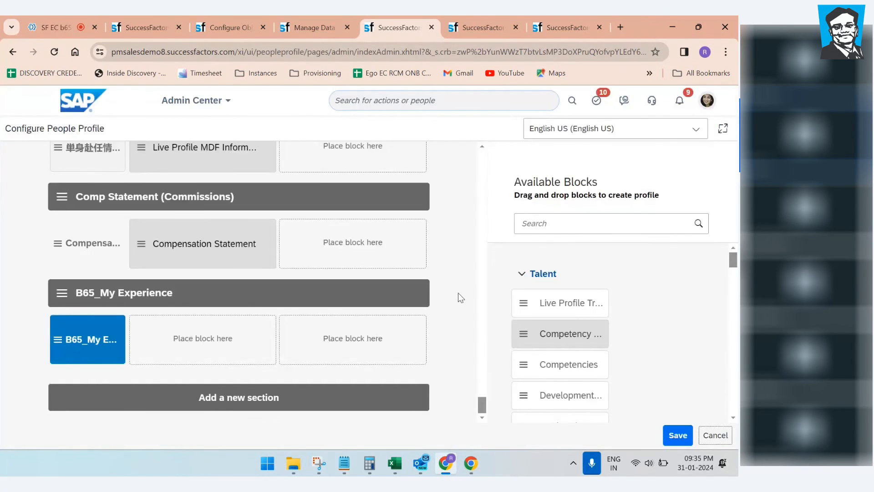
pyautogui.scroll(-3, 301, 319)
pyautogui.scroll(-5, 320, 326)
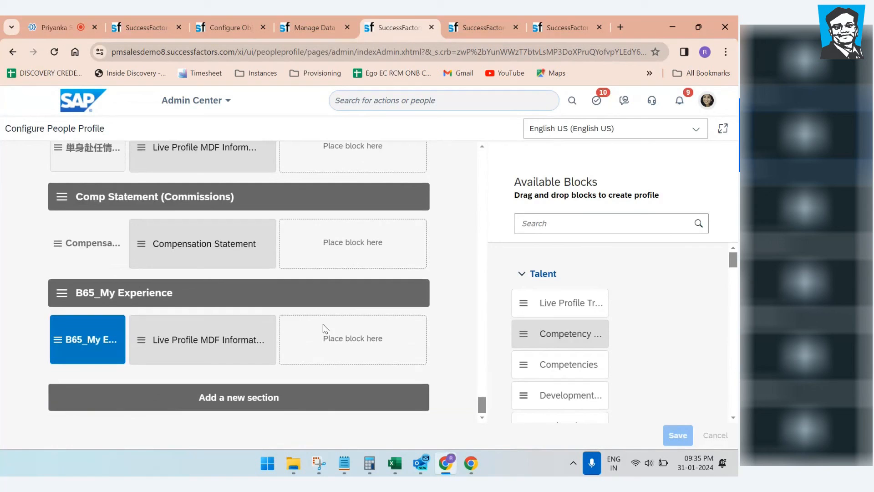
# Step: Set the Live Profile MDF Information block's screen ID to B65Myexperience and save the layout
pyautogui.click(223, 345)
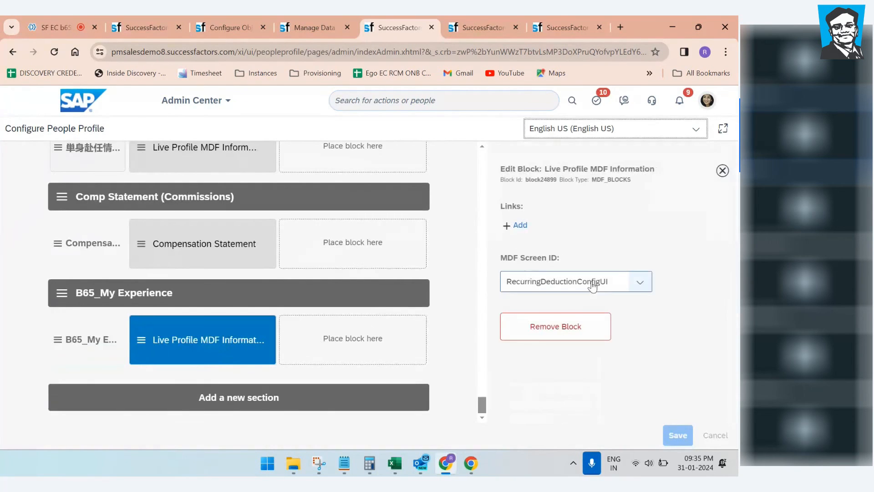
pyautogui.click(637, 286)
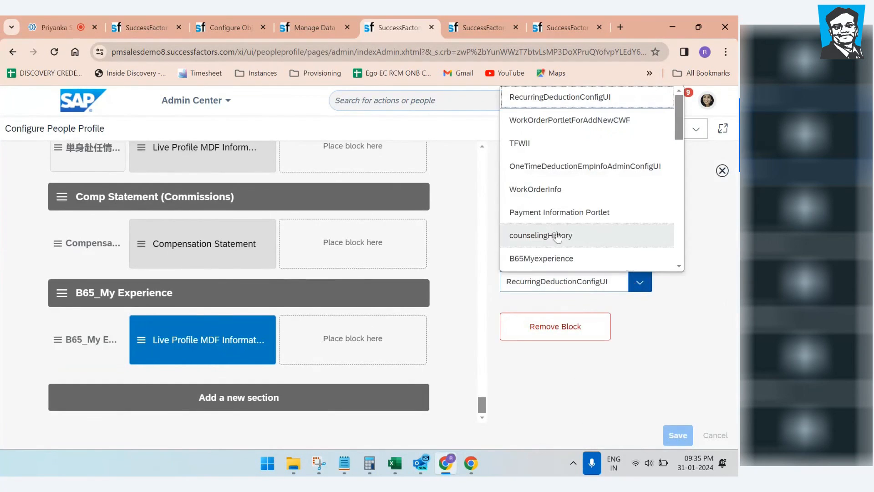
pyautogui.click(546, 255)
pyautogui.click(678, 435)
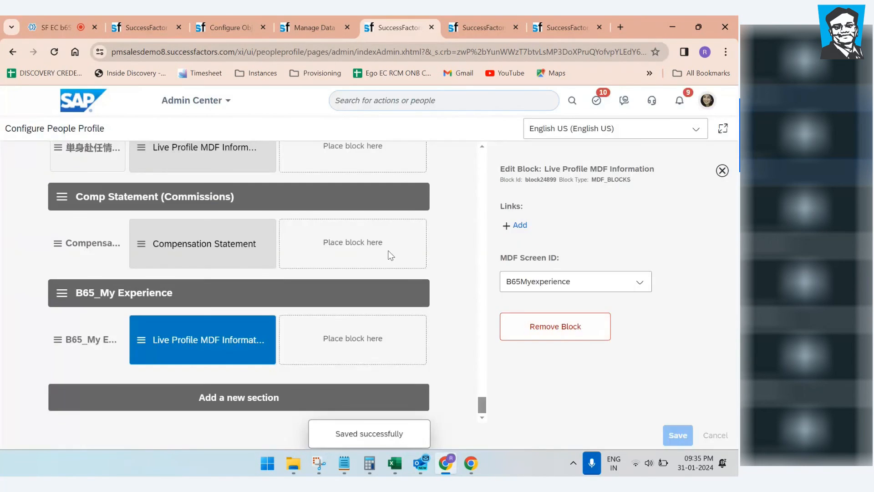
pyautogui.click(143, 25)
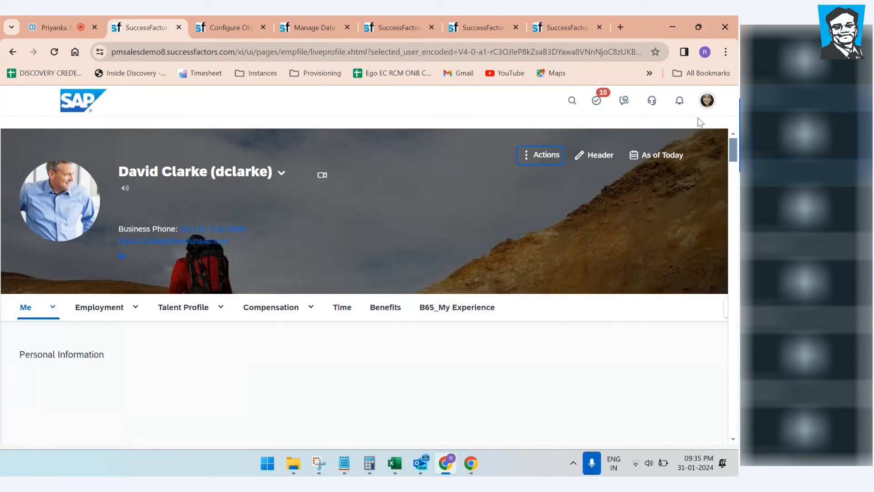
# Step: Reload the employee profile and open the B65_My Experience tab's edit form
pyautogui.click(708, 105)
pyautogui.click(571, 316)
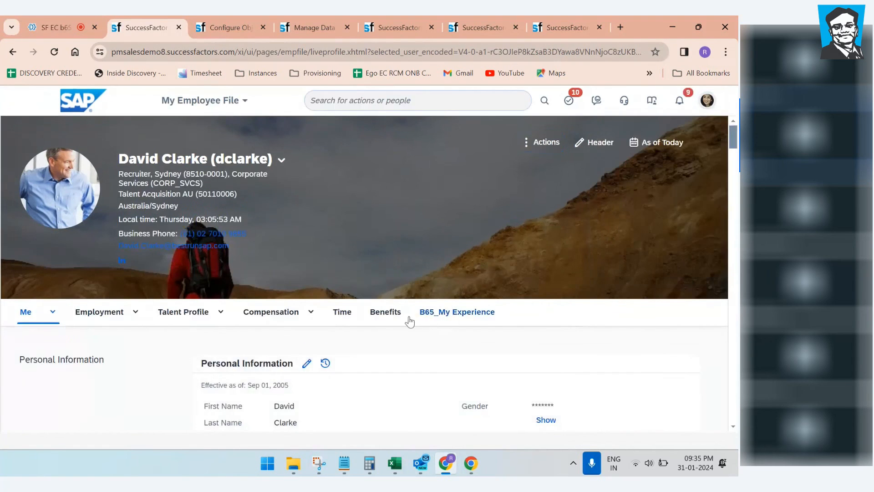
pyautogui.click(467, 316)
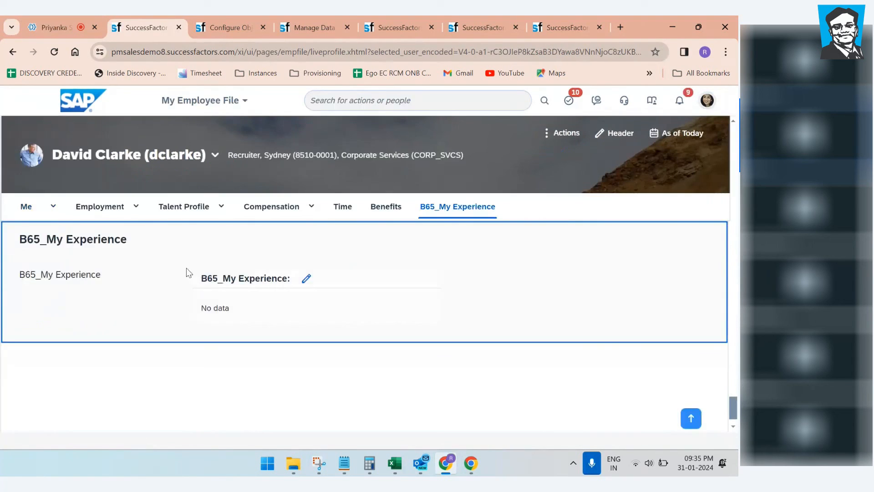
pyautogui.click(306, 278)
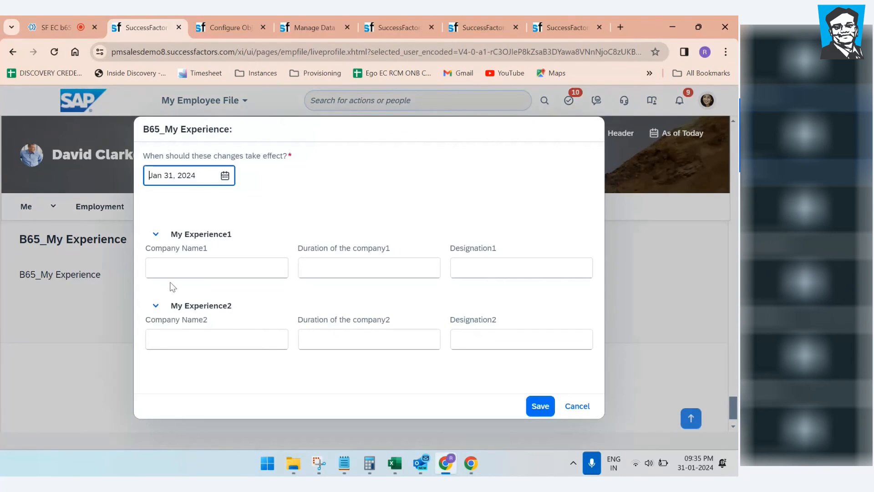
# Step: Check the My Experience1 and My Experience2 groups, then cancel without saving
pyautogui.moveTo(196, 175); pyautogui.dragTo(130, 178)
pyautogui.click(347, 201)
pyautogui.click(163, 237)
pyautogui.click(156, 268)
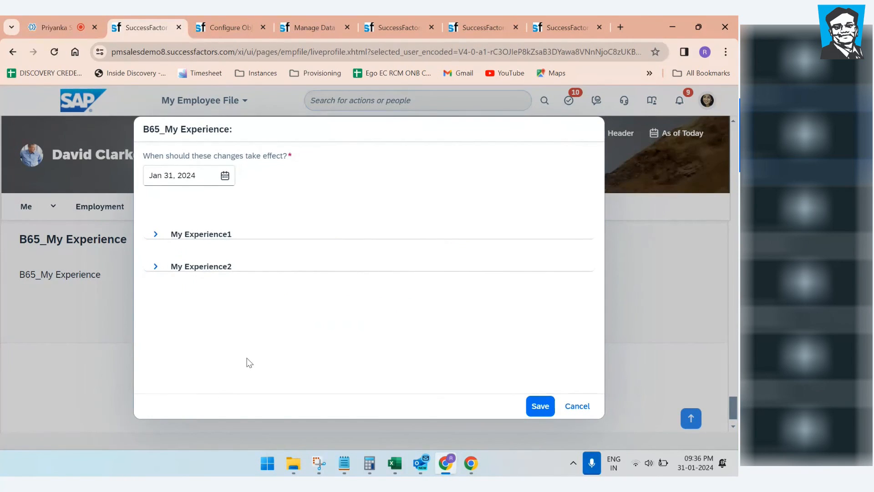
pyautogui.click(155, 234)
pyautogui.click(155, 296)
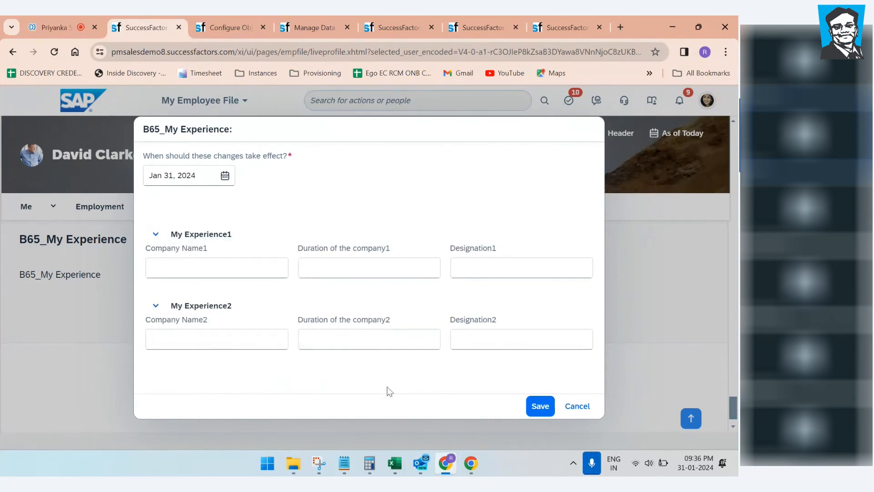
pyautogui.click(578, 406)
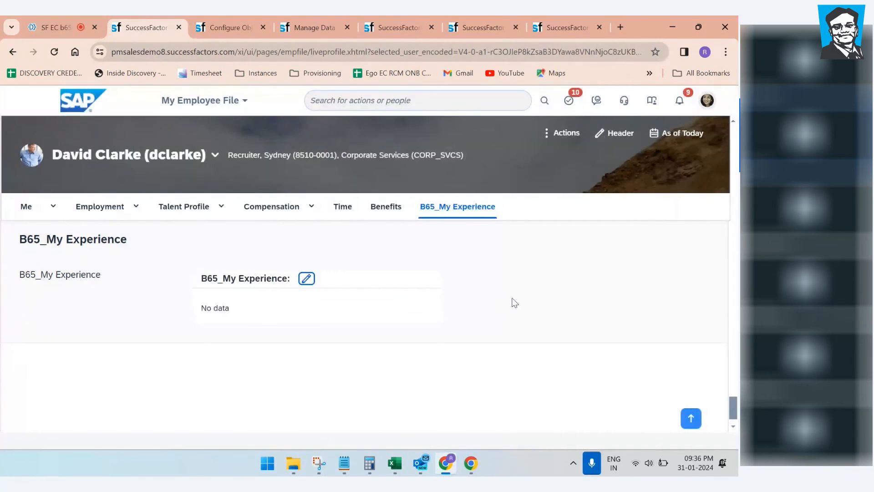